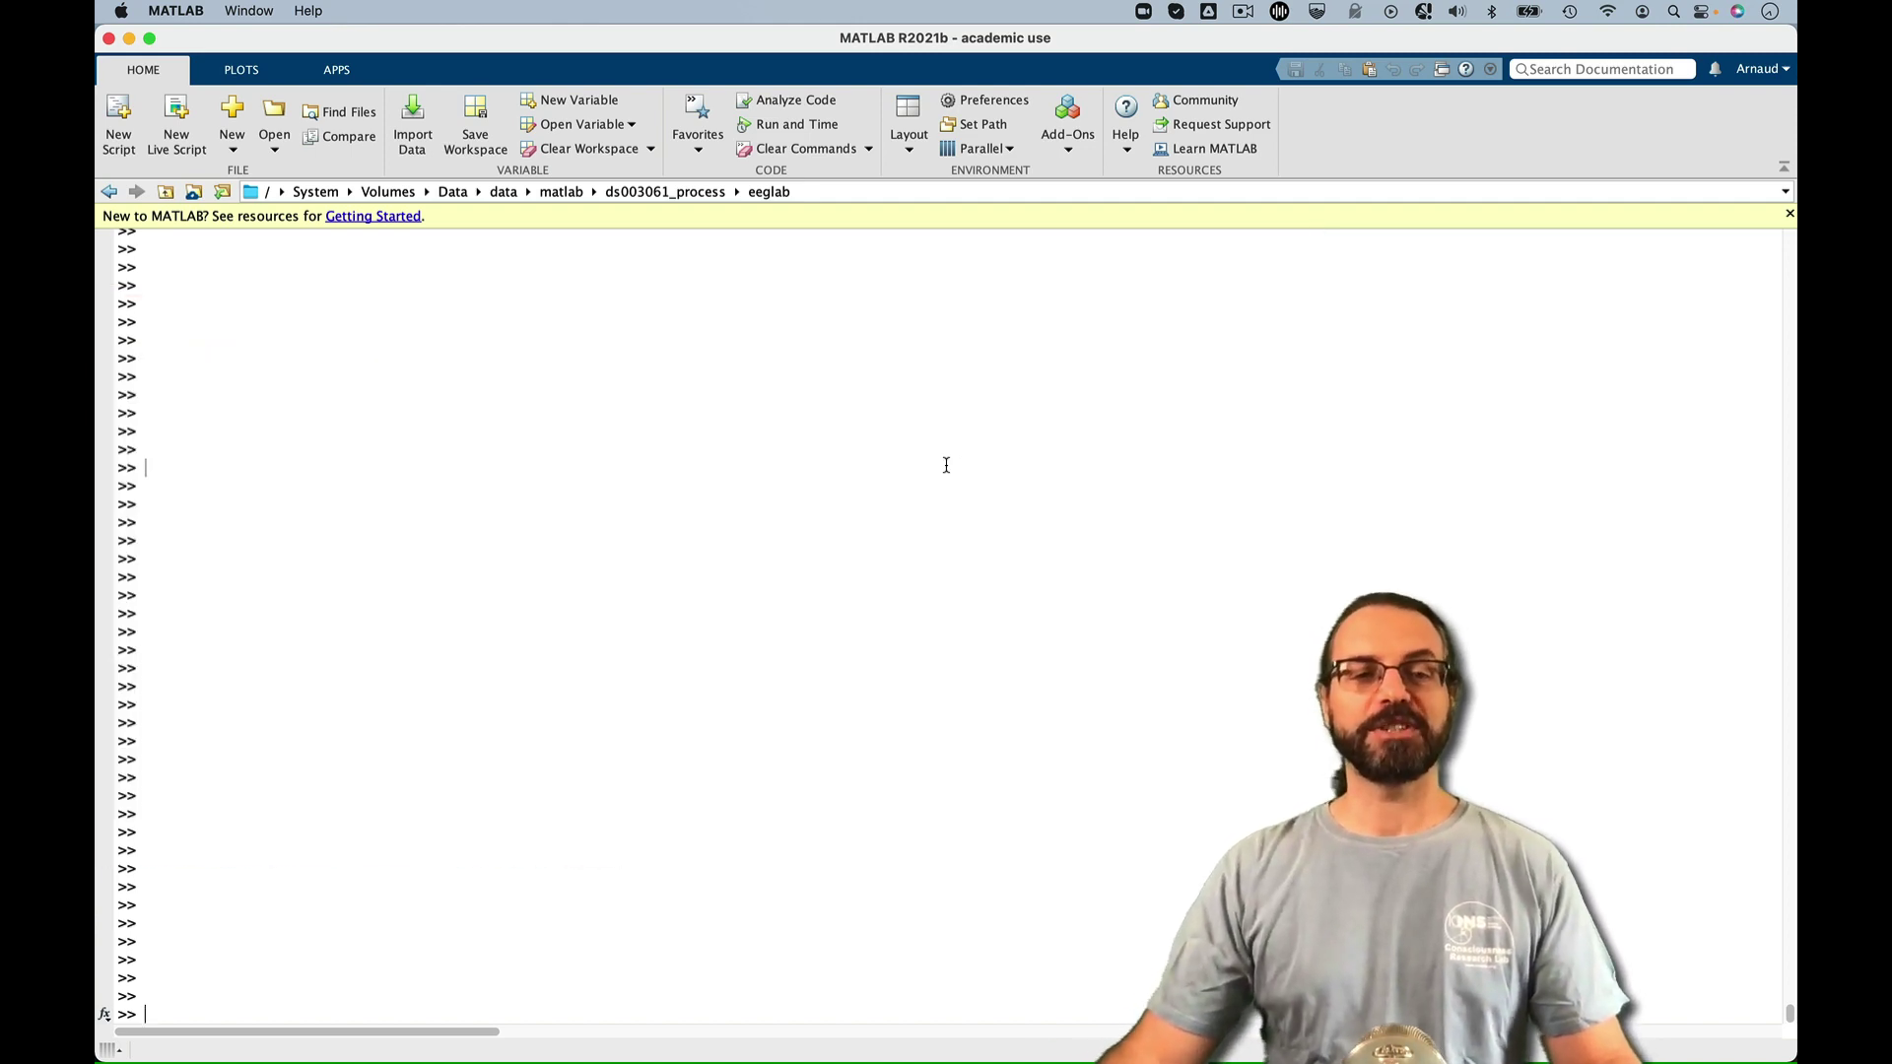
pyautogui.write('eeglab')
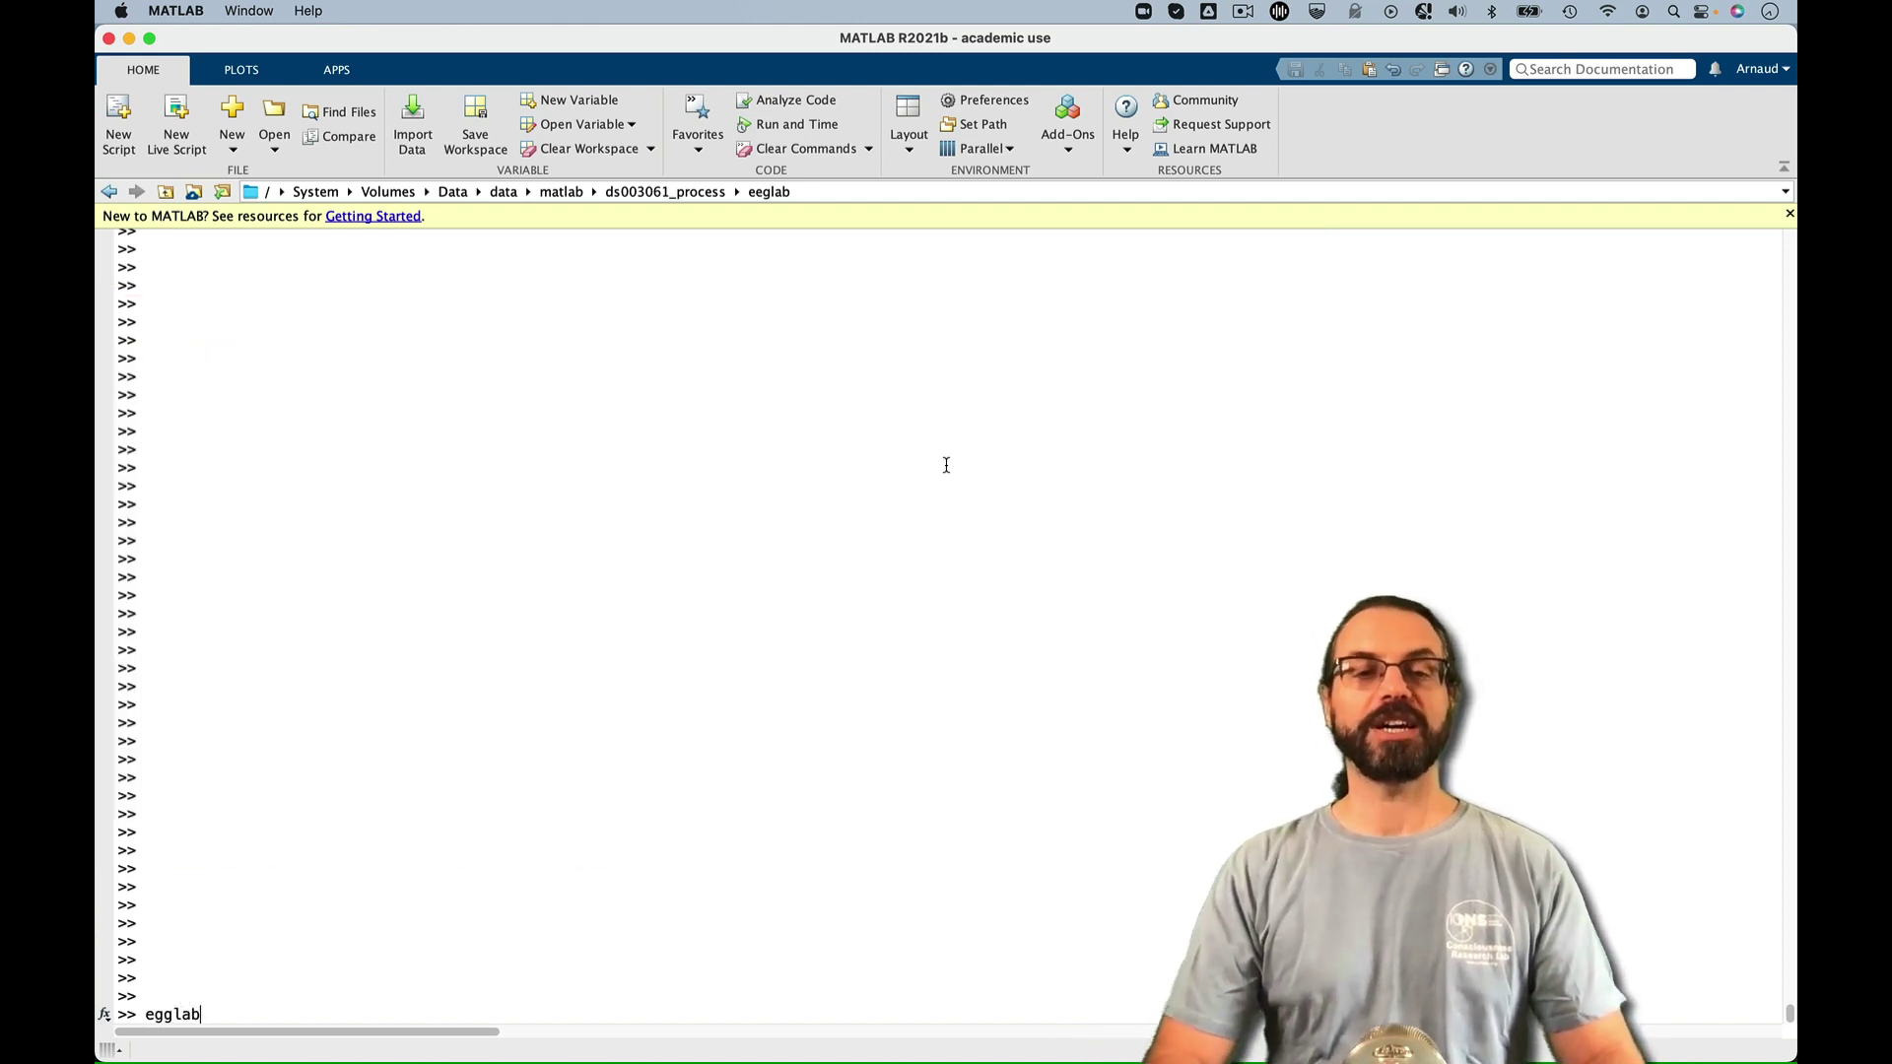
# Launch EEGLAB and load sub-001_task-P300_run-2_eeg.set as dataset 1
pyautogui.press('Return')
pyautogui.press('Return')
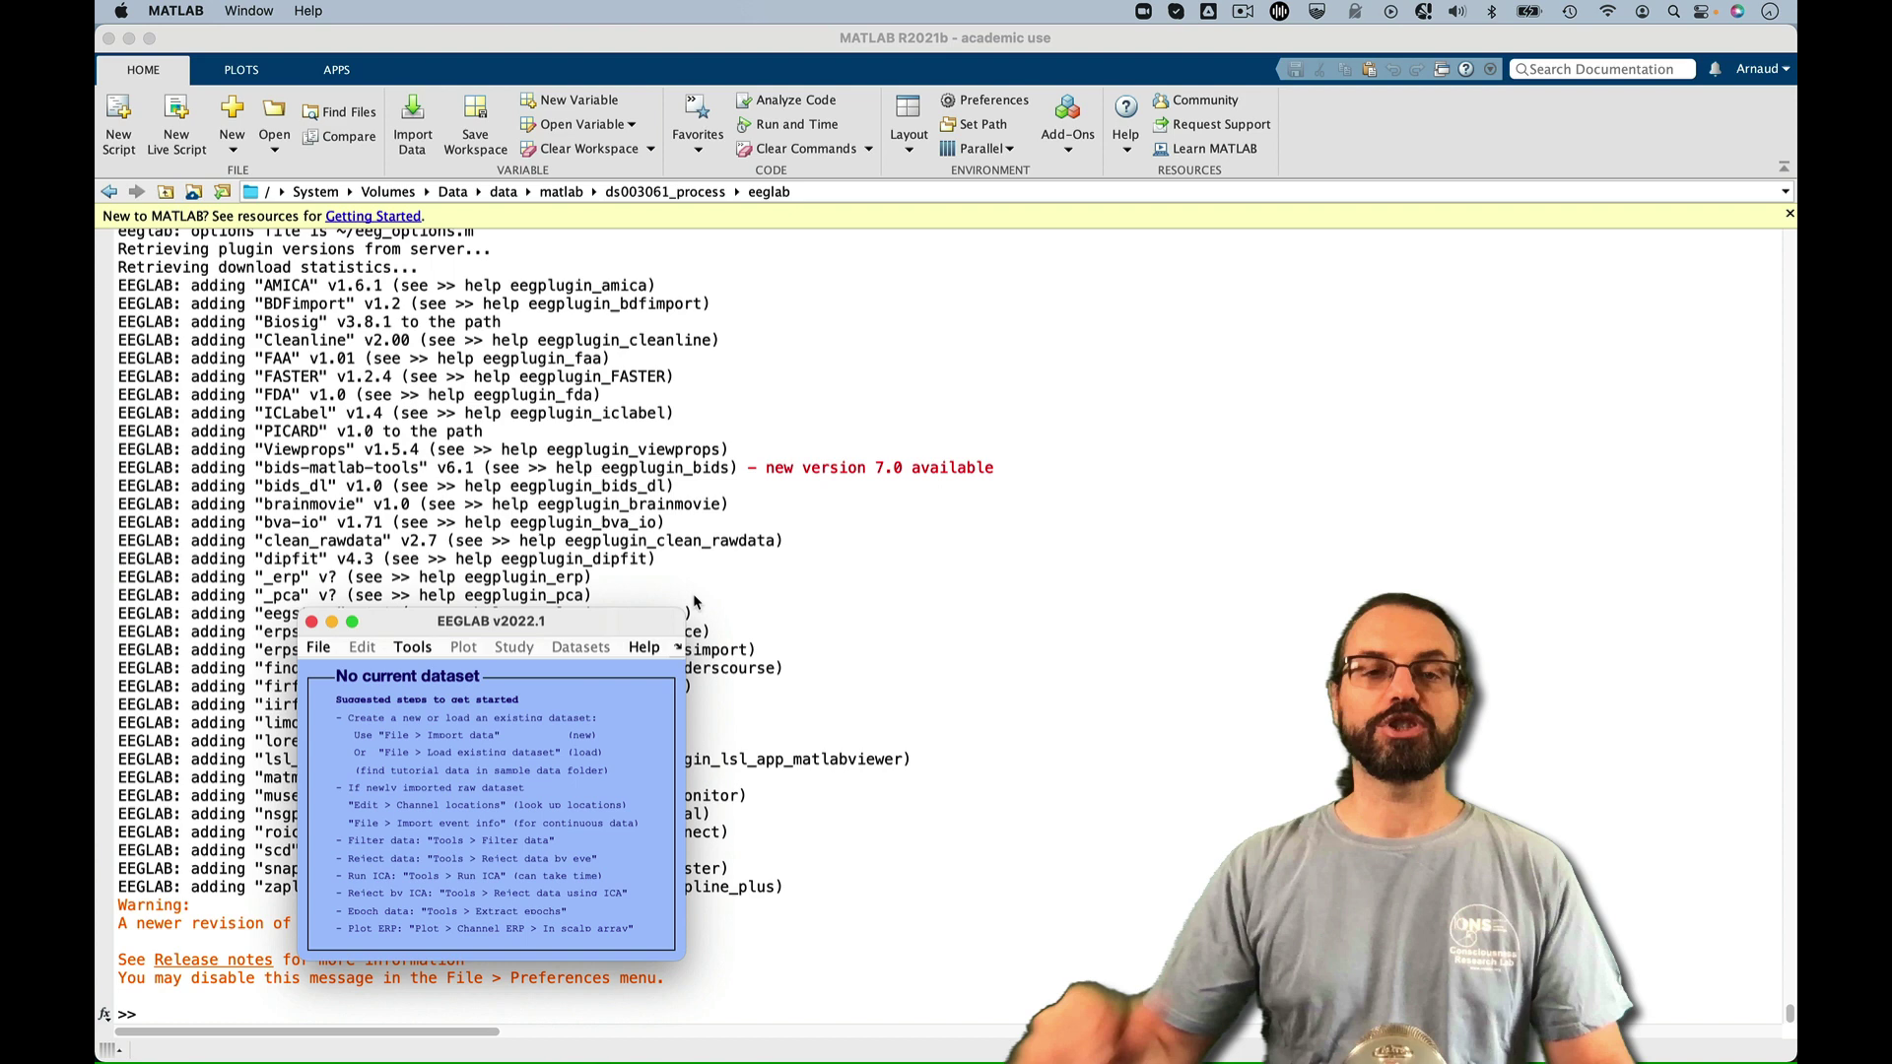
pyautogui.click(318, 647)
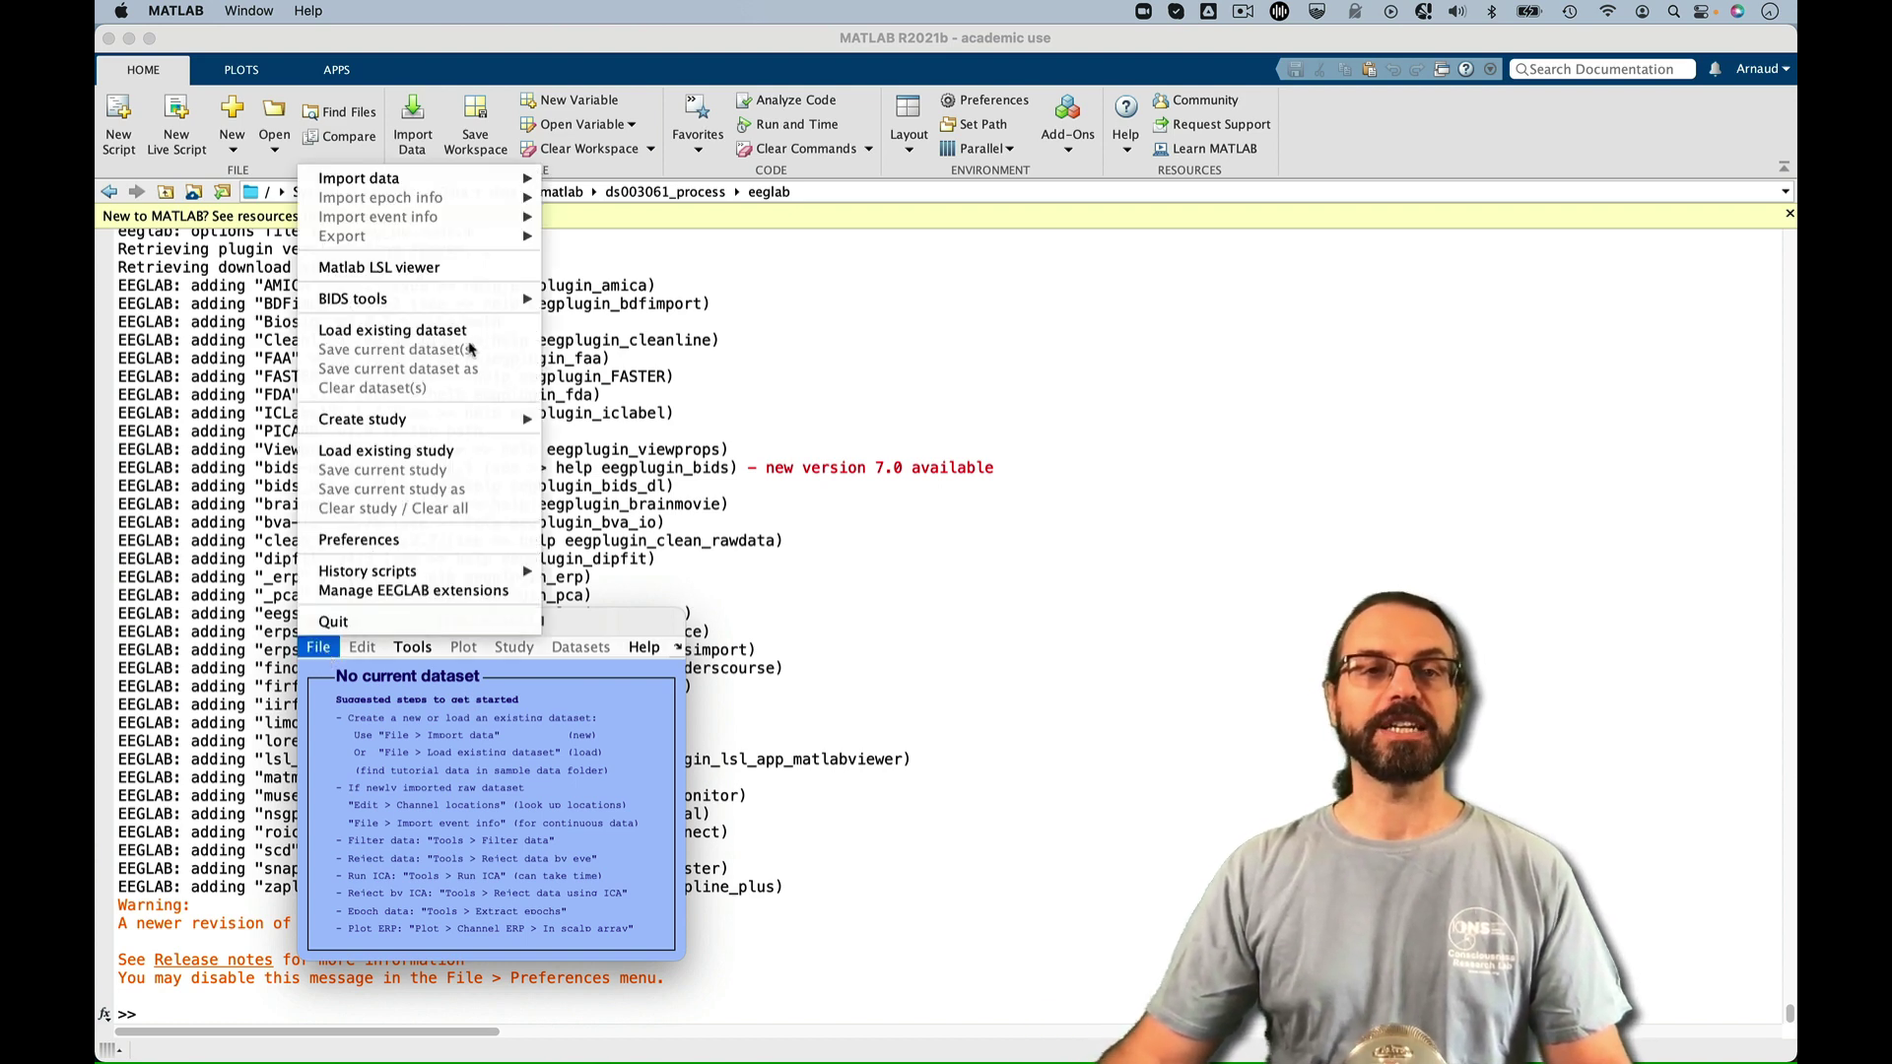
pyautogui.click(391, 330)
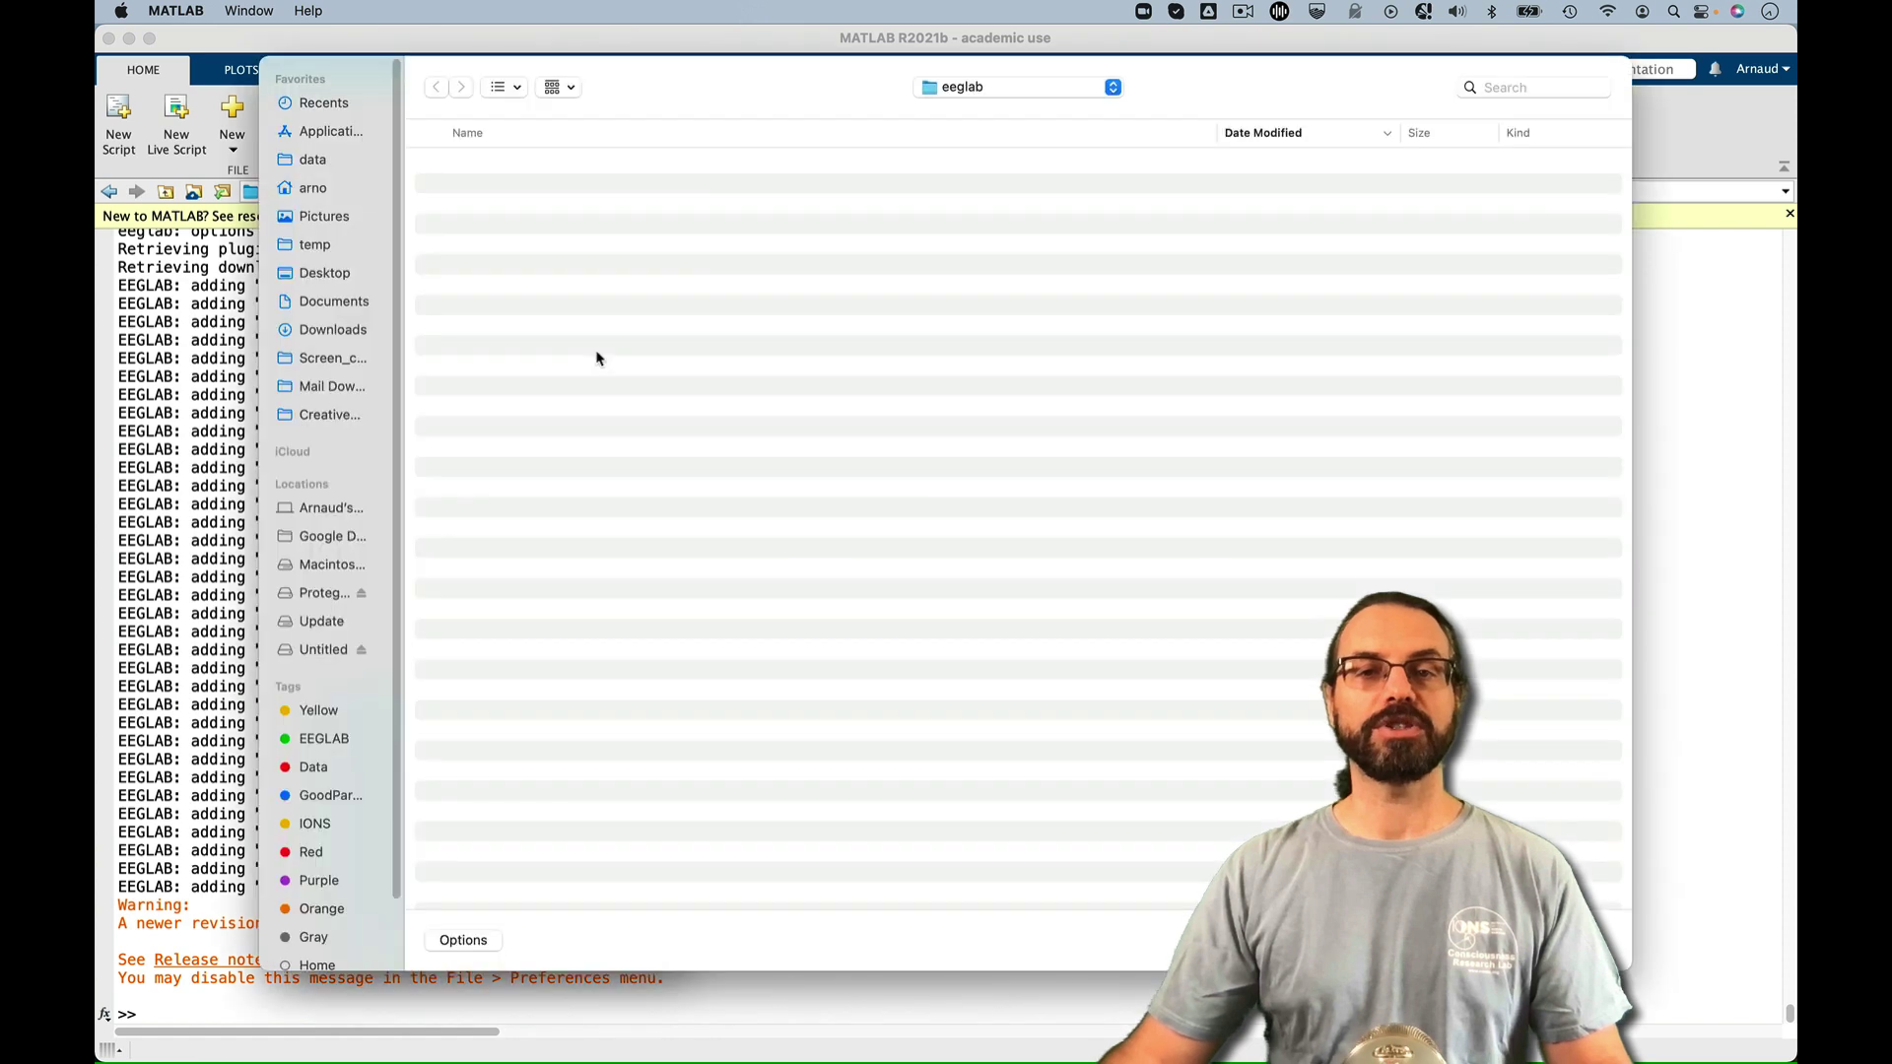
pyautogui.click(643, 285)
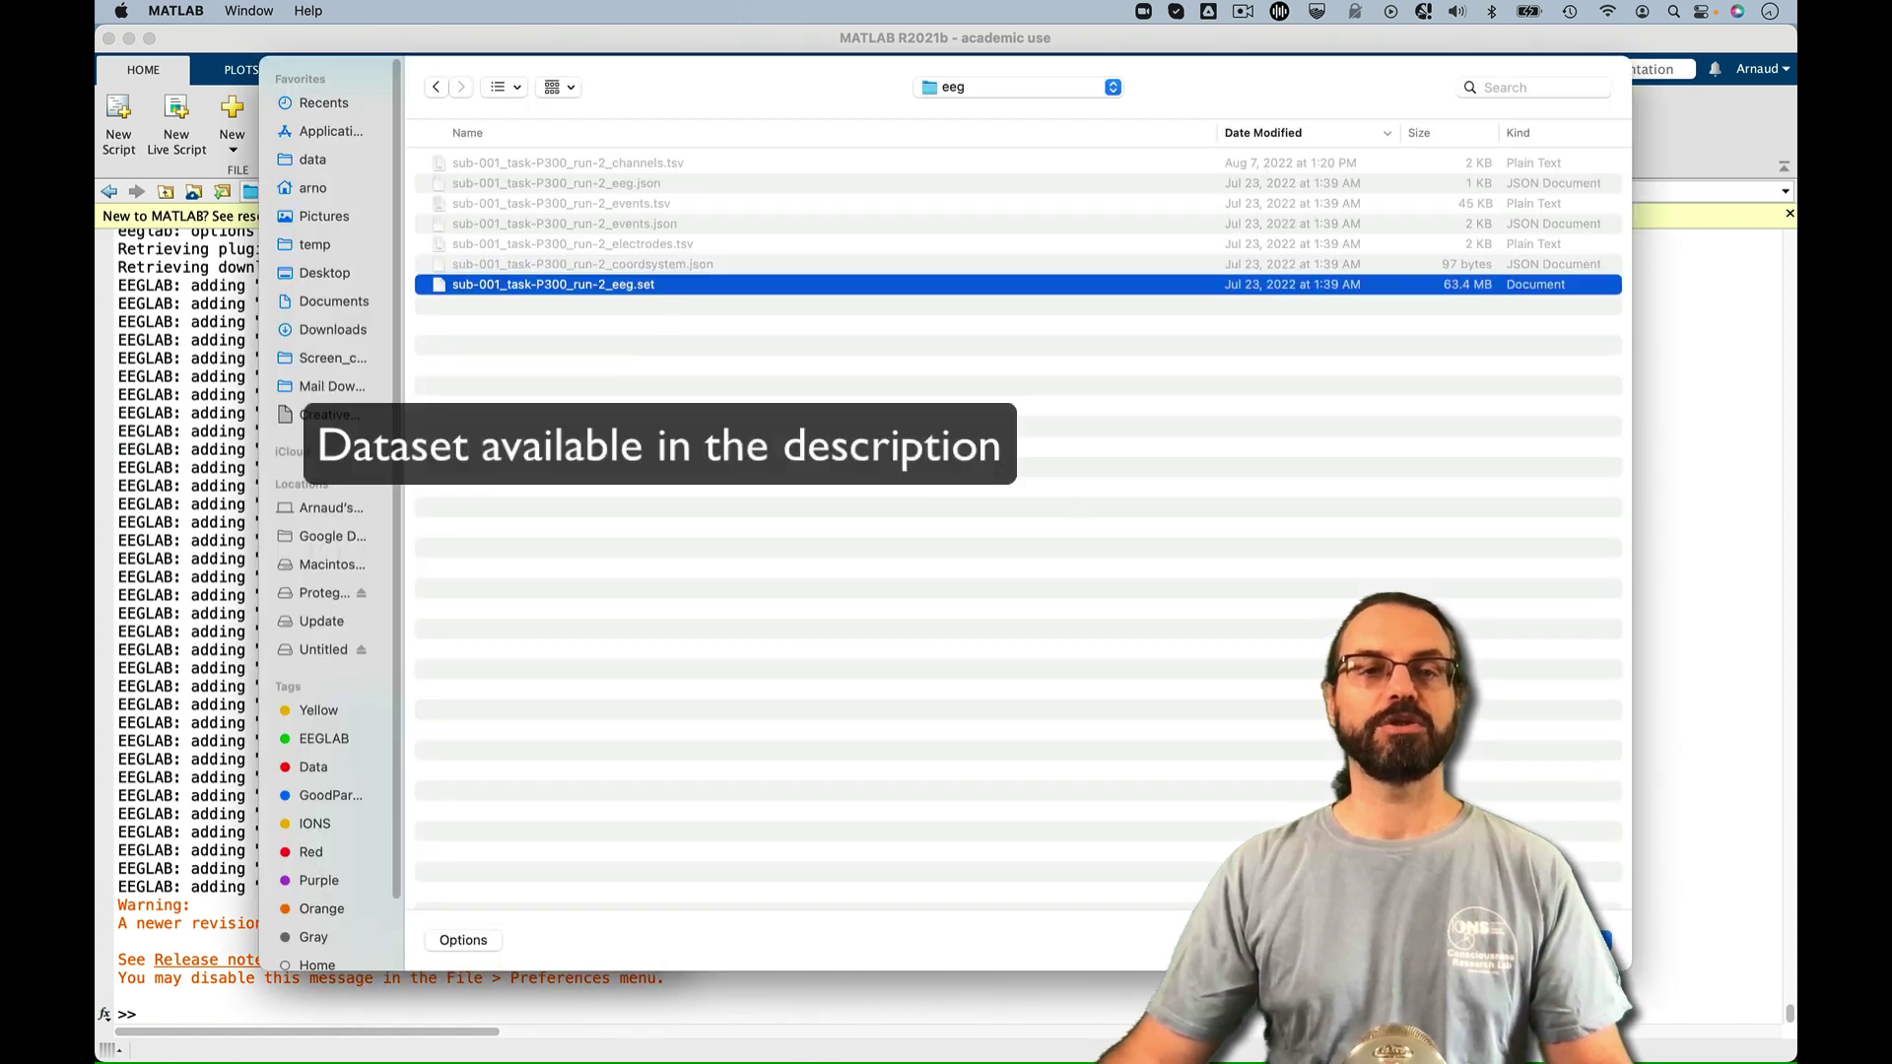
pyautogui.doubleClick(644, 286)
# Inspect the continuous channel data in the scrolling plot
pyautogui.click(464, 647)
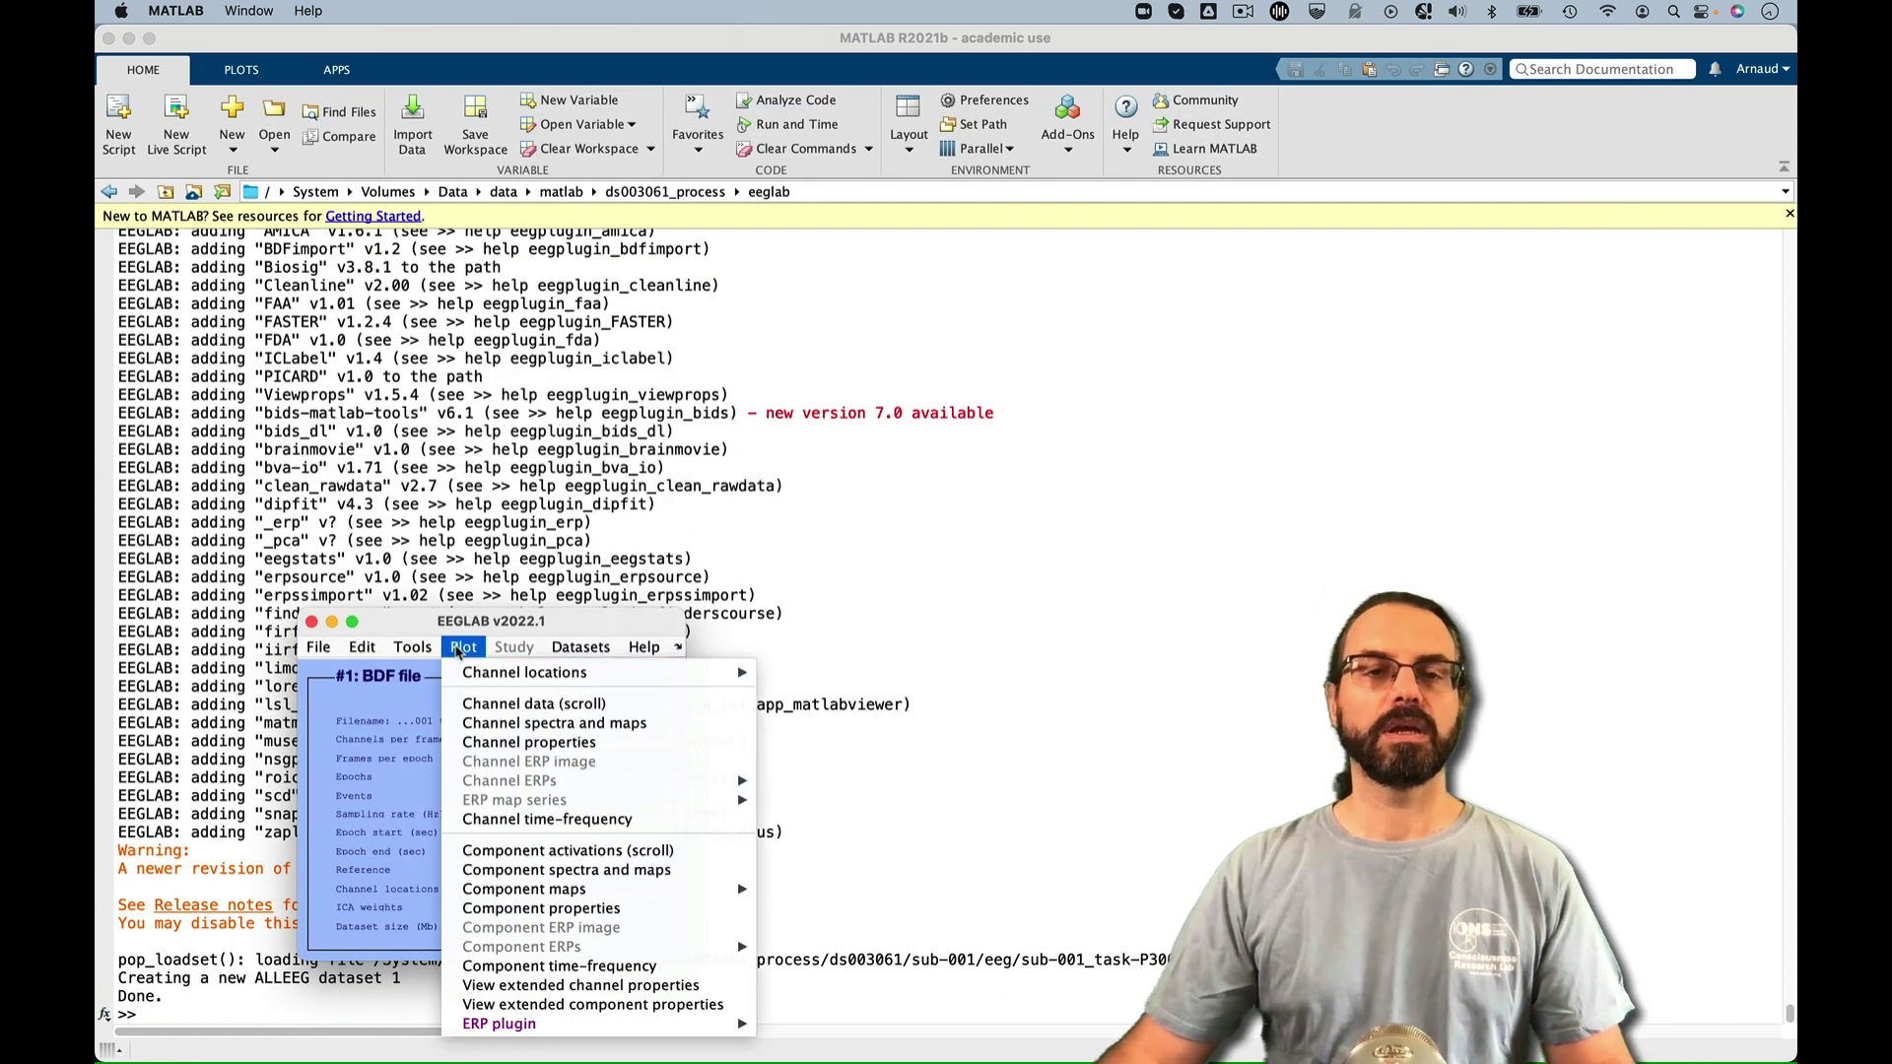
pyautogui.click(534, 705)
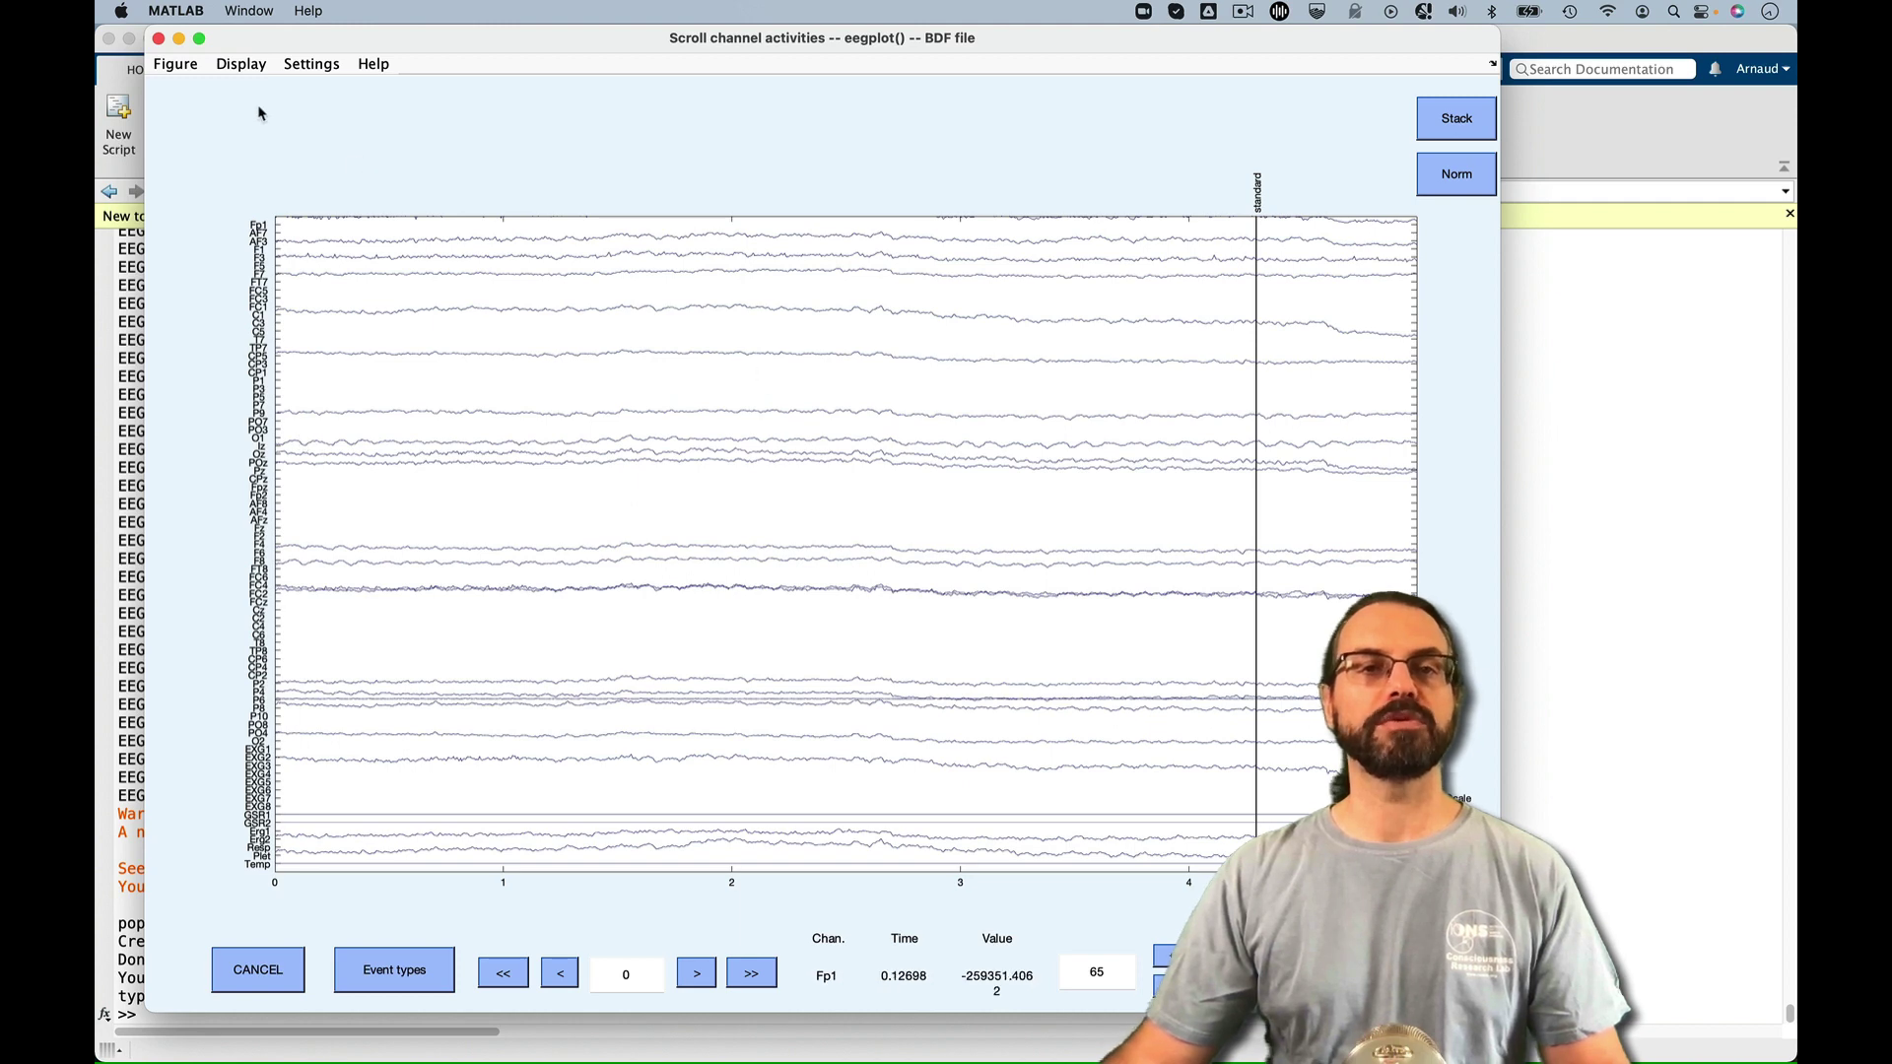
pyautogui.click(159, 40)
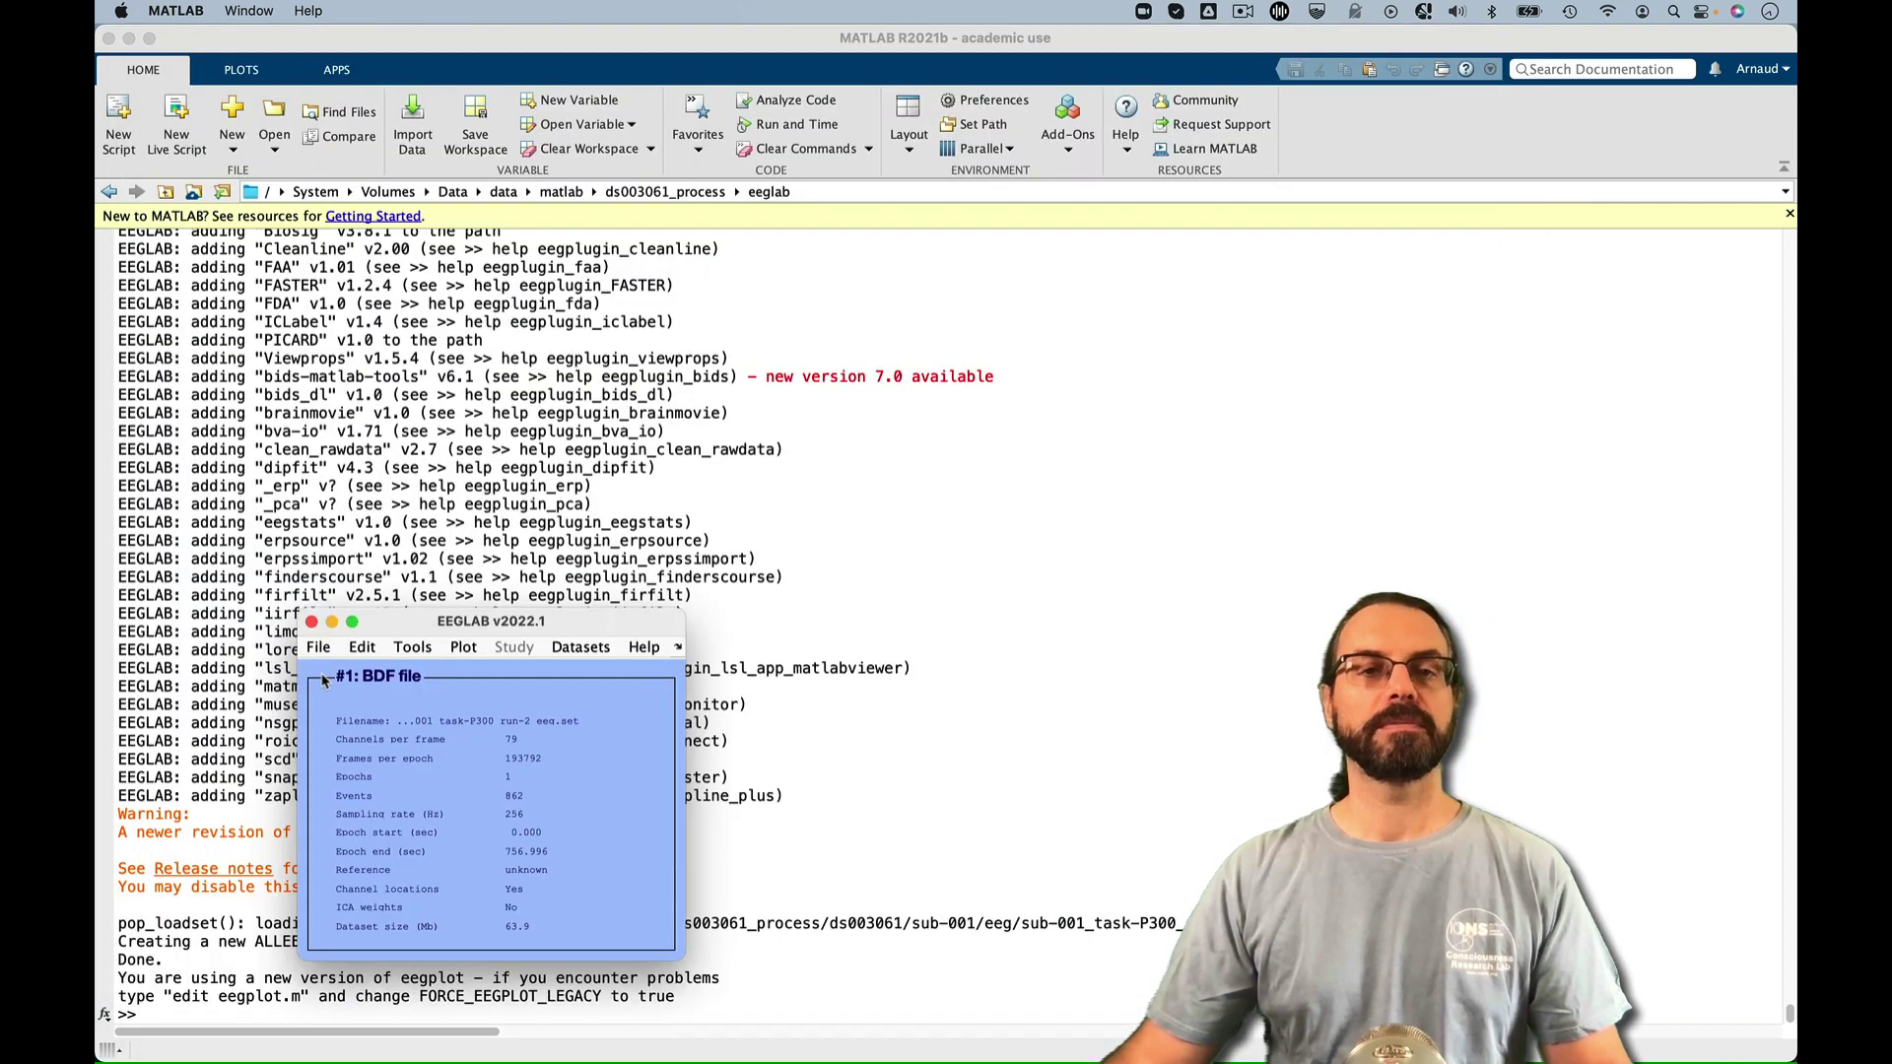
# Remove channels 65–79 (EXG1 through Temp) from the dataset
pyautogui.click(361, 648)
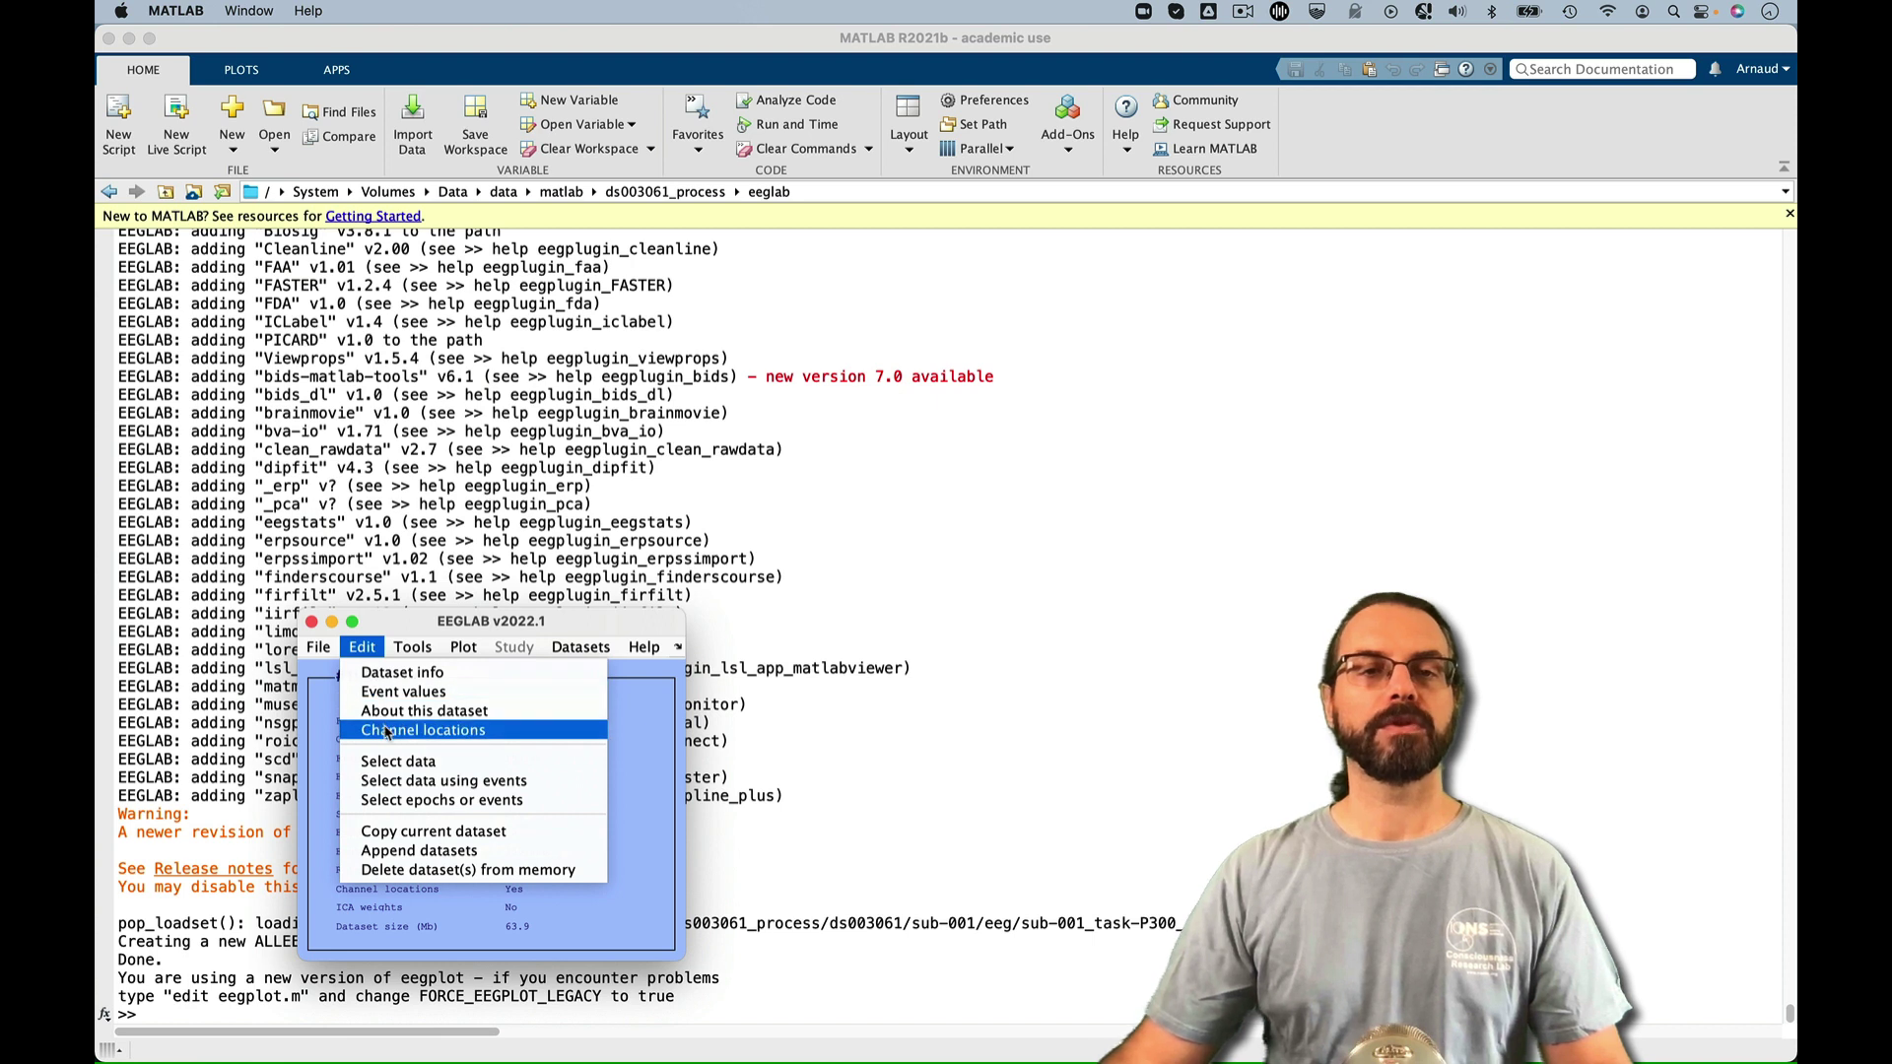
pyautogui.click(396, 762)
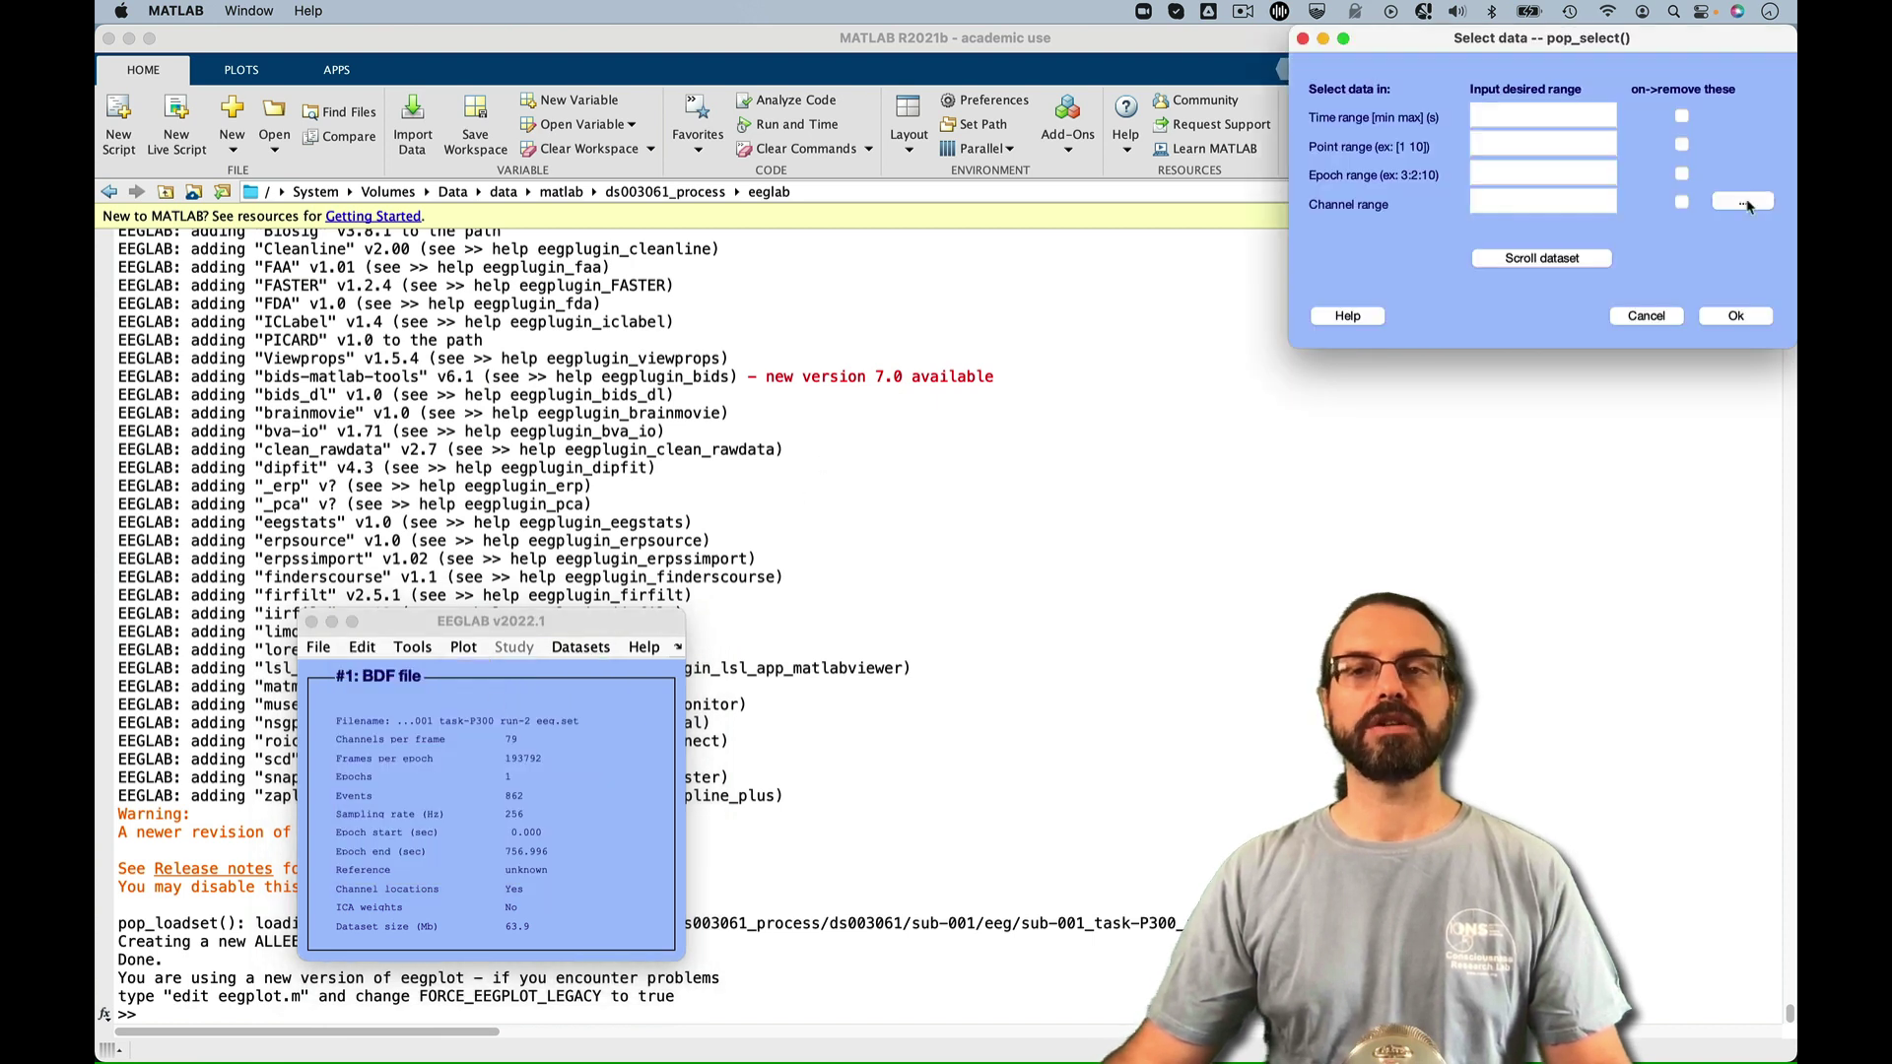
pyautogui.click(1542, 204)
pyautogui.scroll(-10, 1730, 266)
pyautogui.moveTo(1730, 211); pyautogui.dragTo(1737, 409)
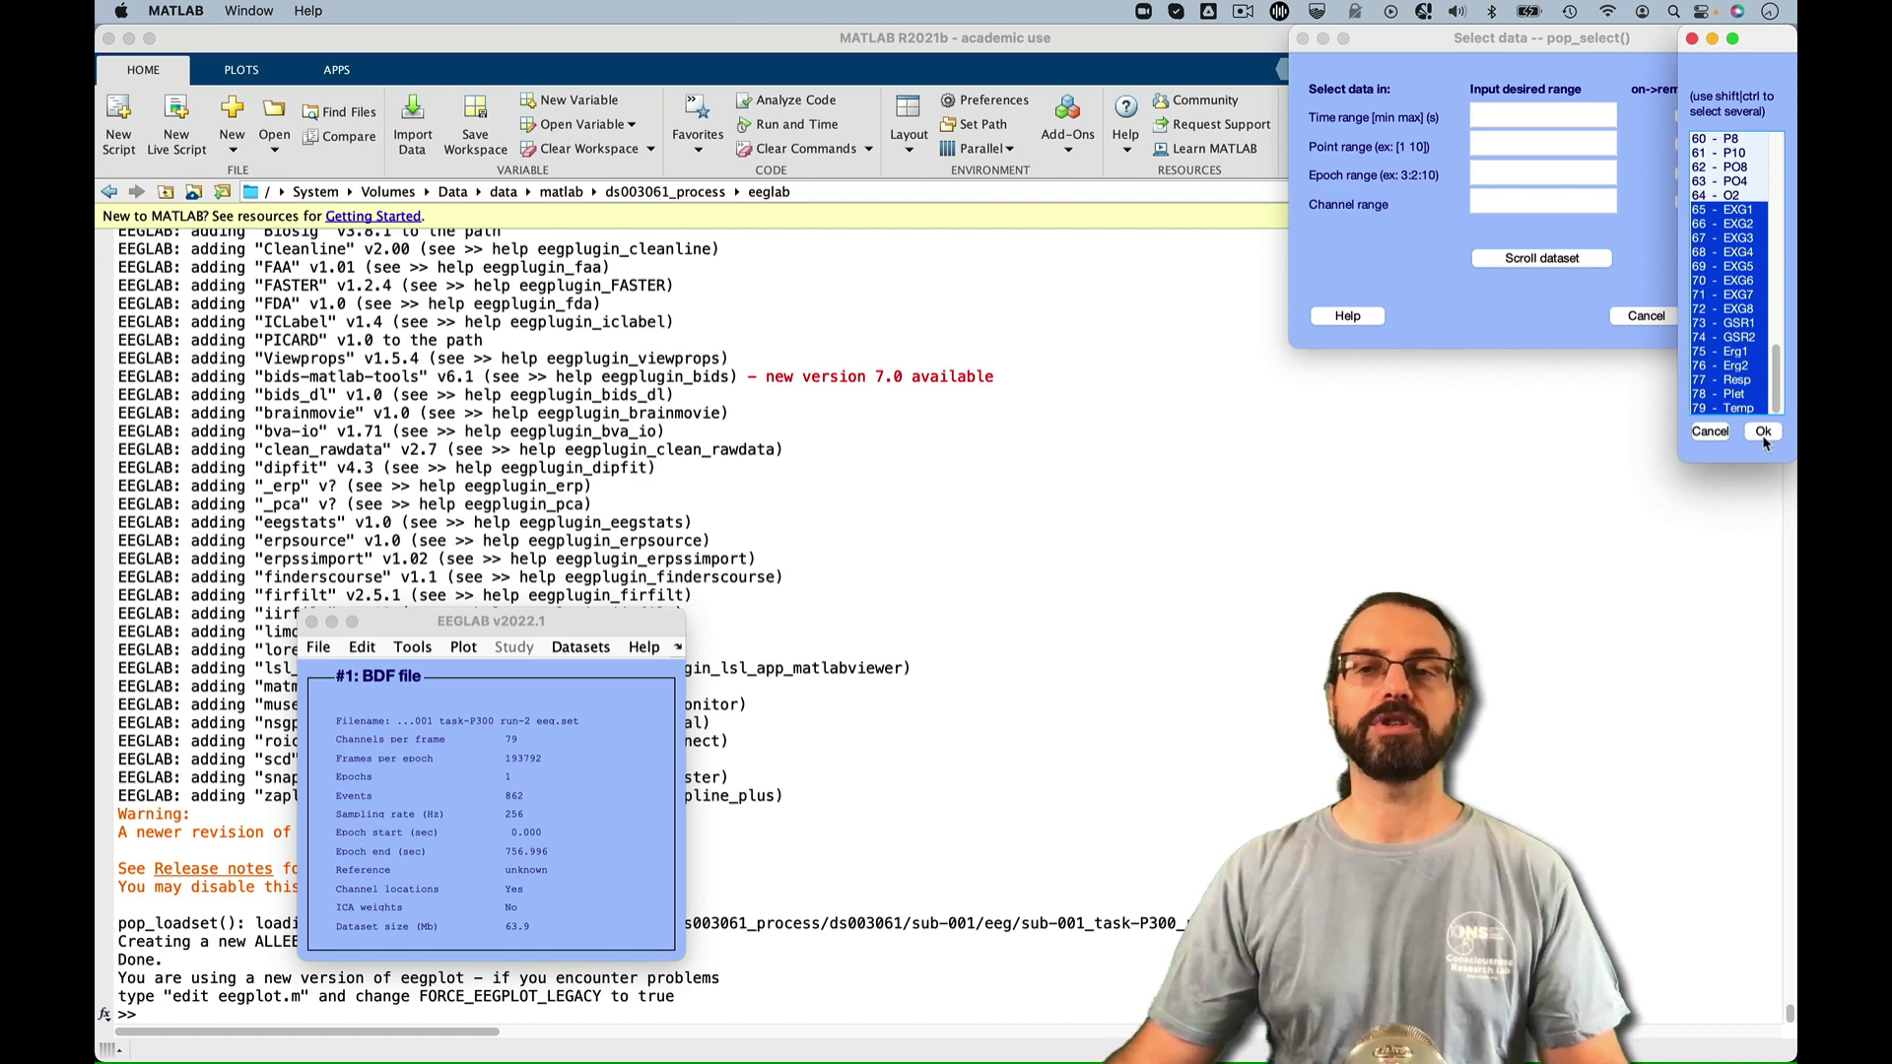
pyautogui.click(1763, 429)
pyautogui.click(1682, 203)
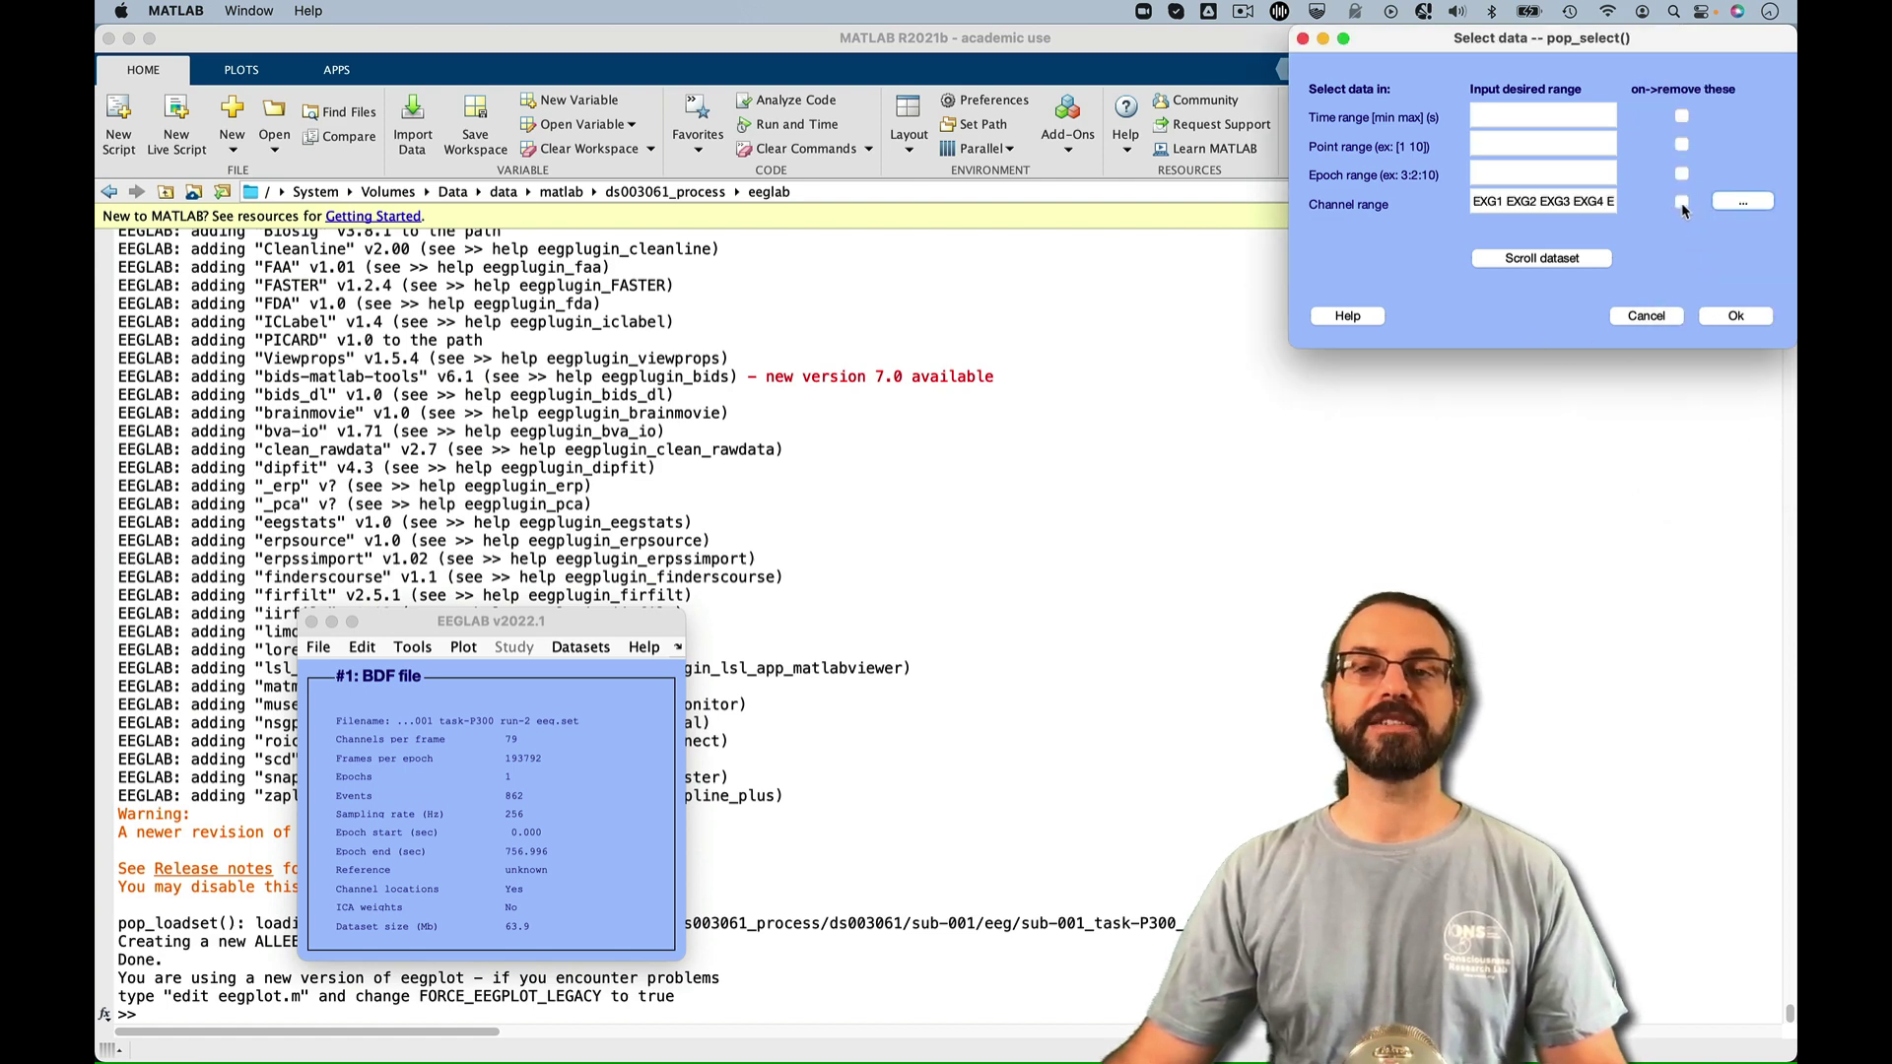
pyautogui.click(1735, 318)
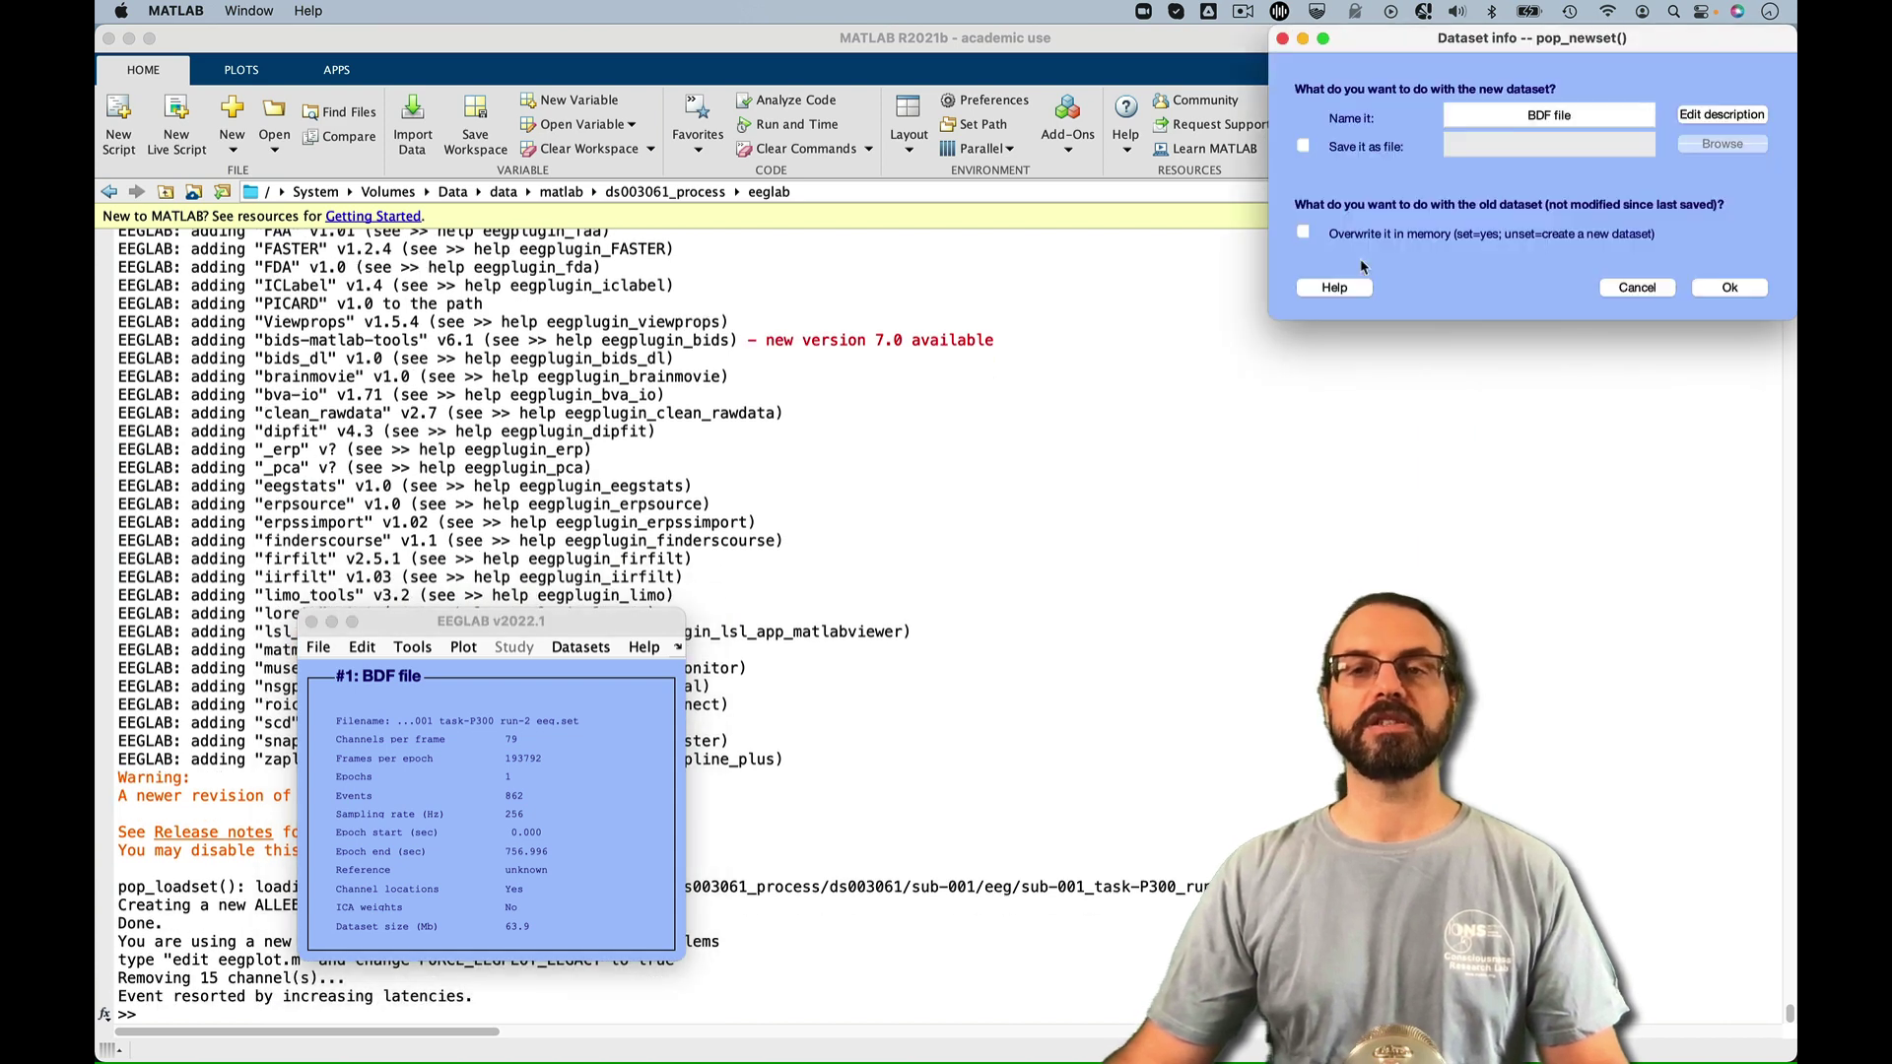
# Save the 64-channel data as dataset 2, then high-pass filter at 1 Hz as dataset 3
pyautogui.click(1730, 287)
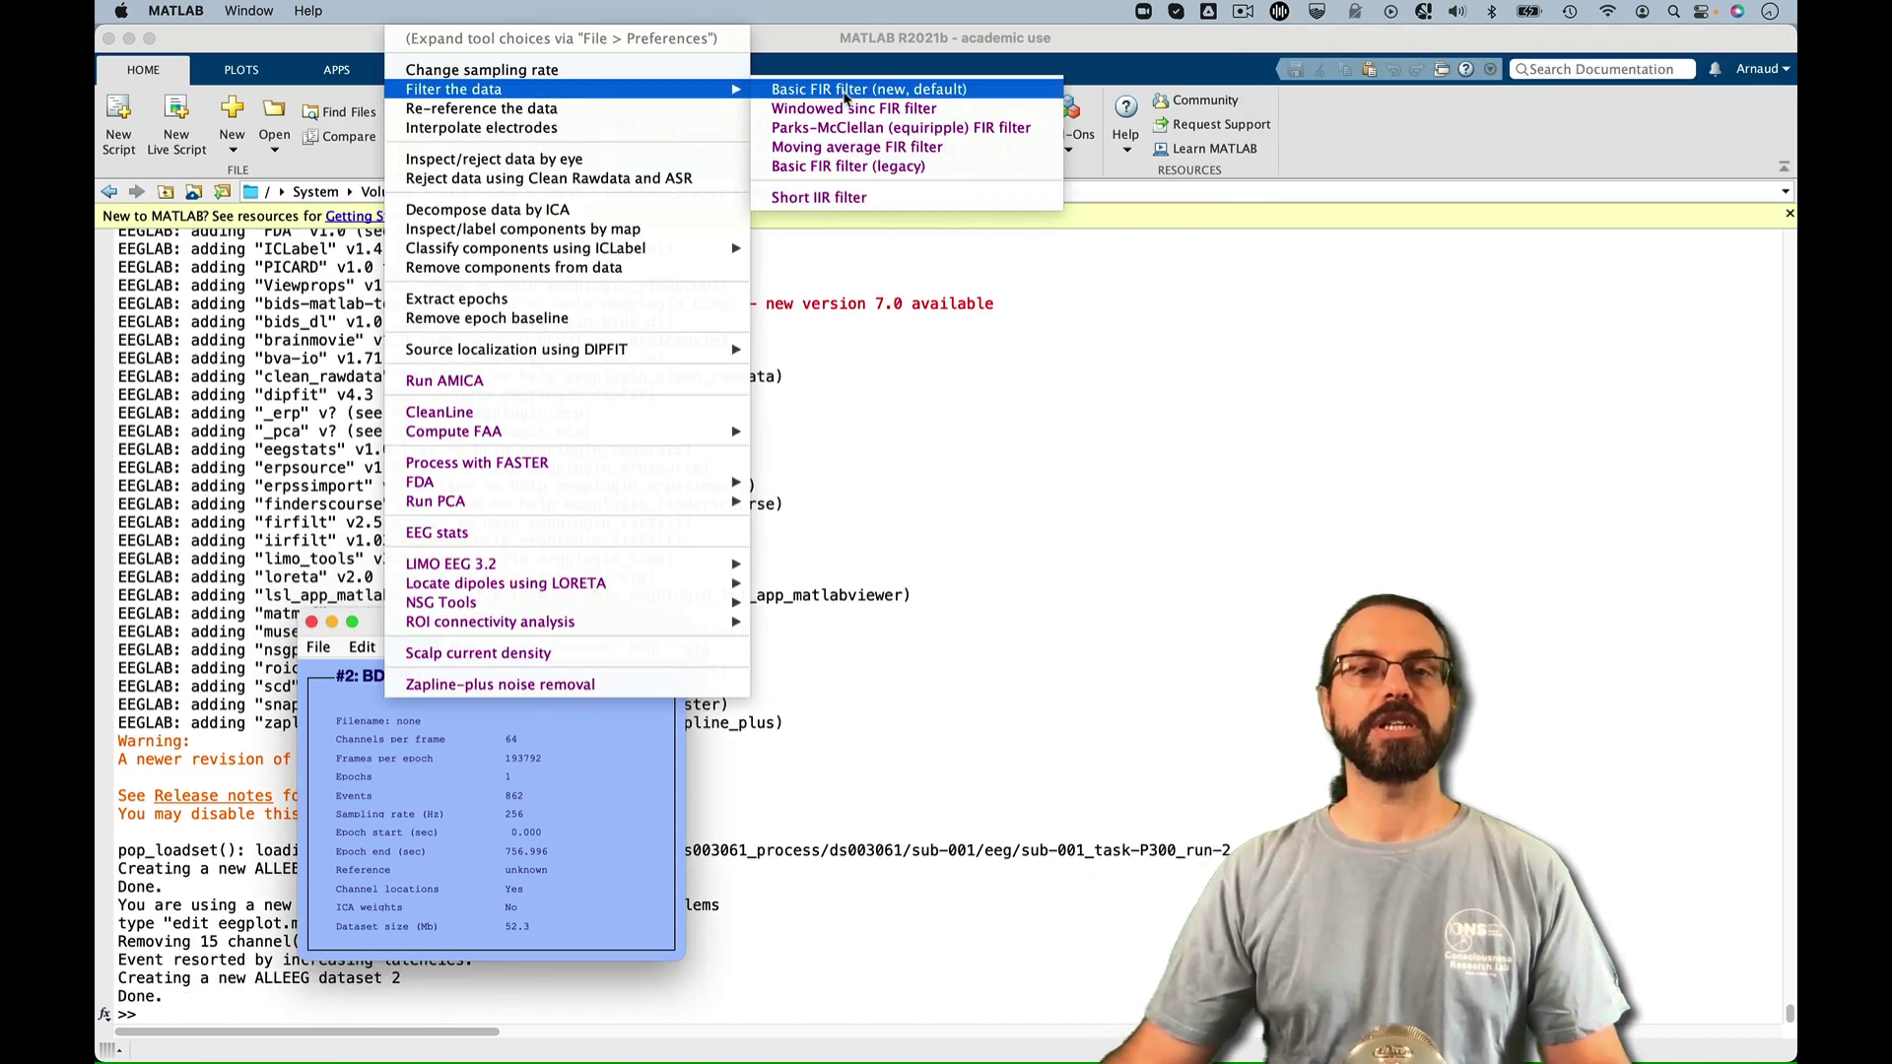
pyautogui.click(849, 91)
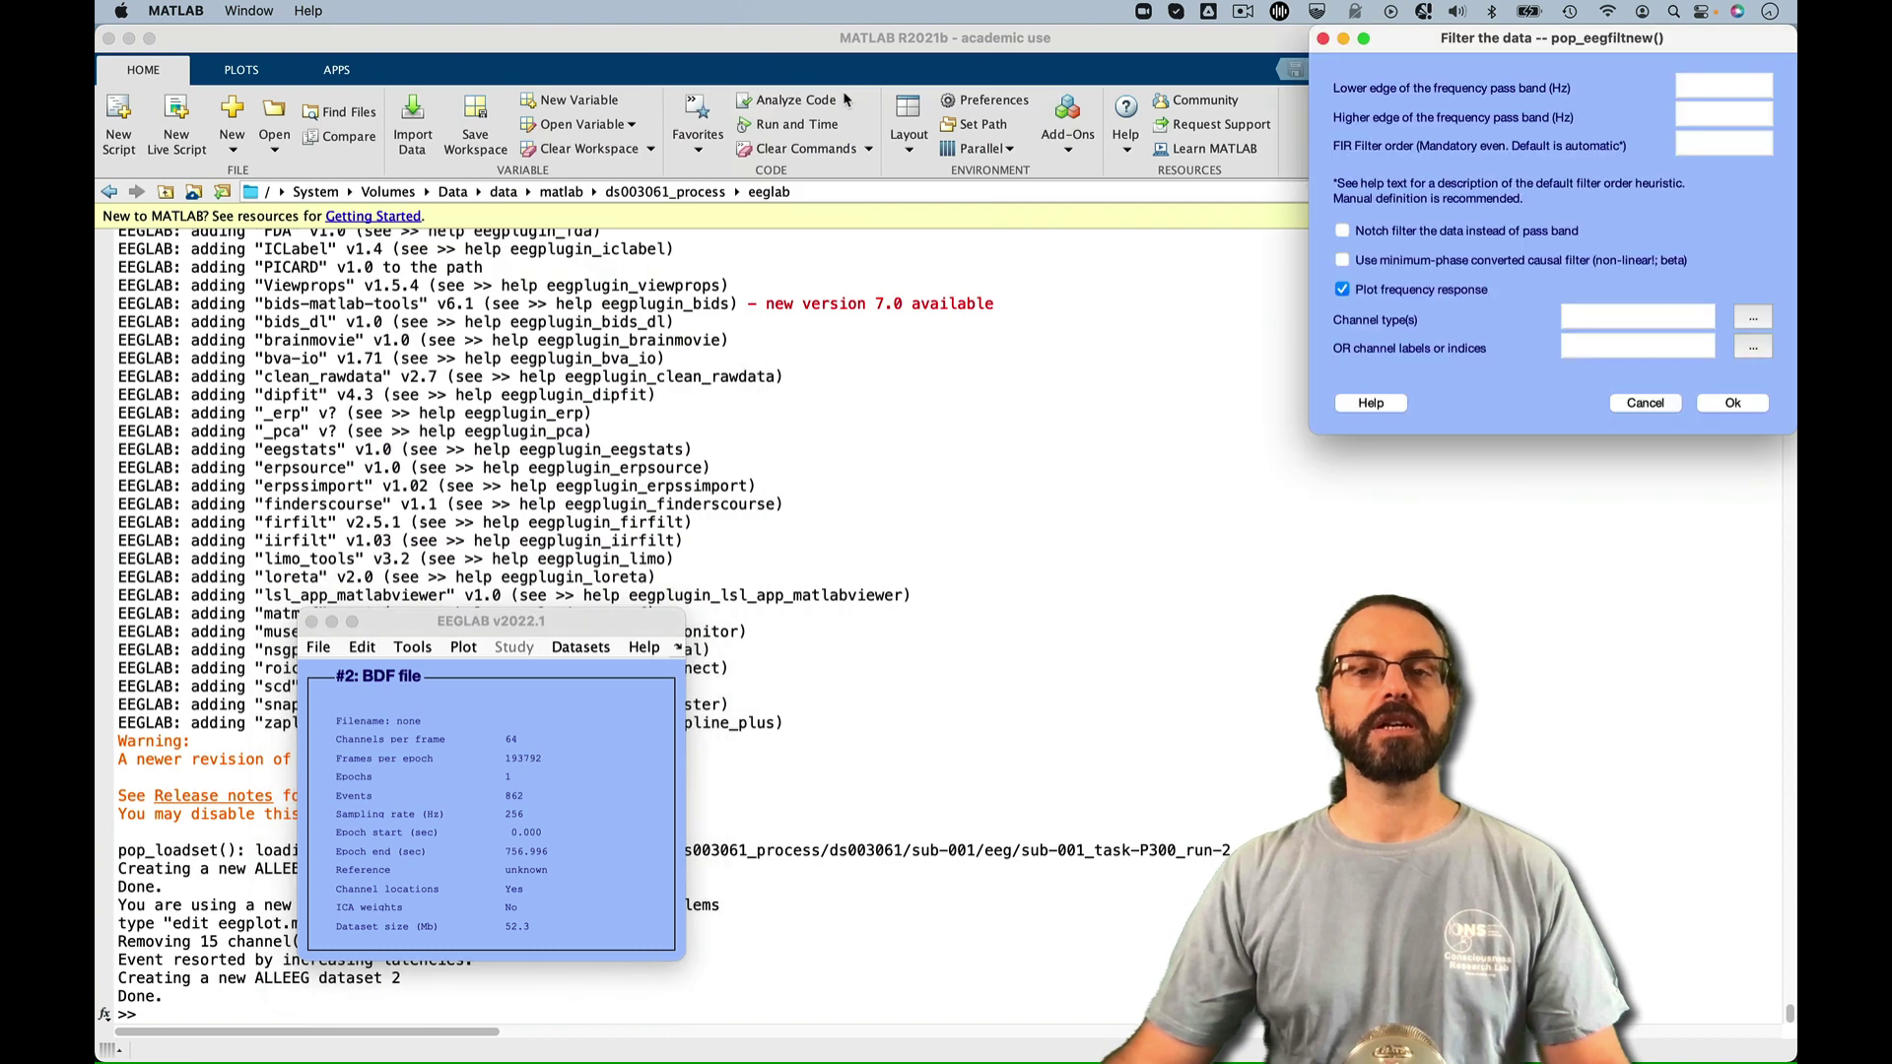
pyautogui.moveTo(1427, 42); pyautogui.dragTo(721, 206)
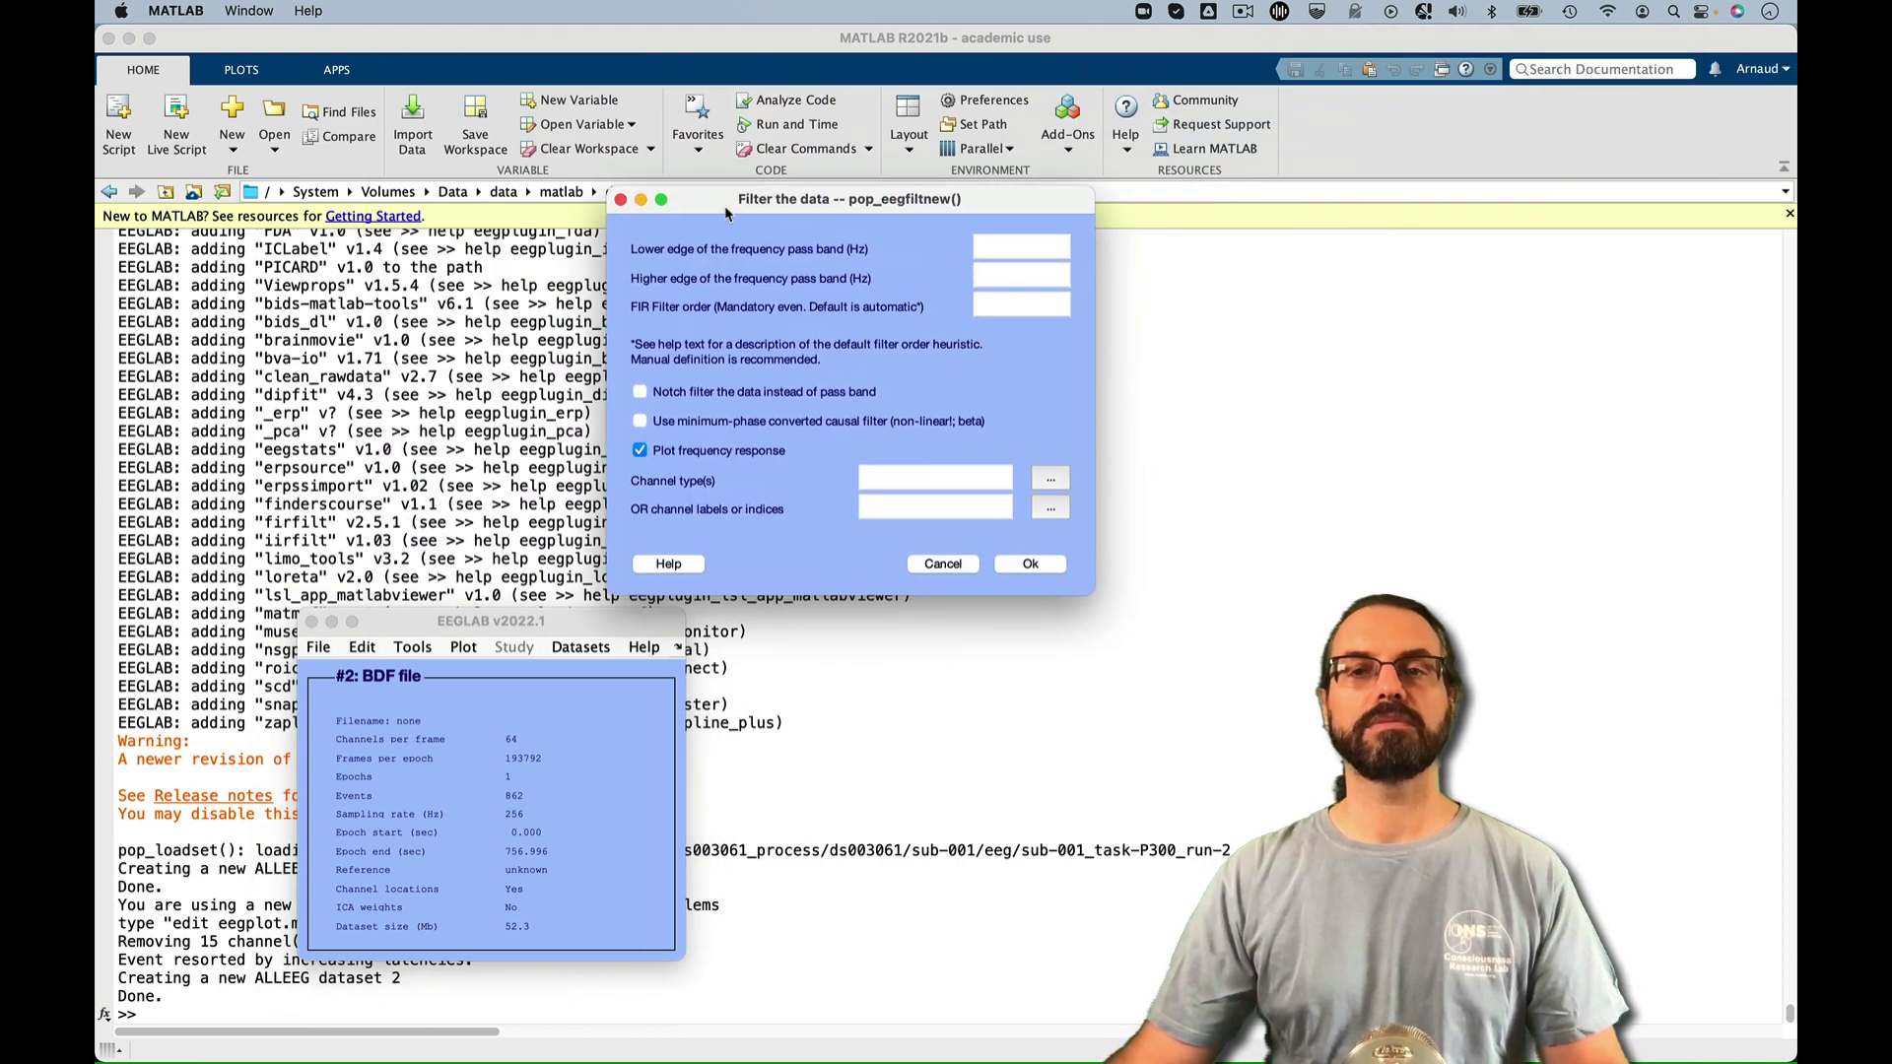
pyautogui.click(1016, 250)
pyautogui.write('1')
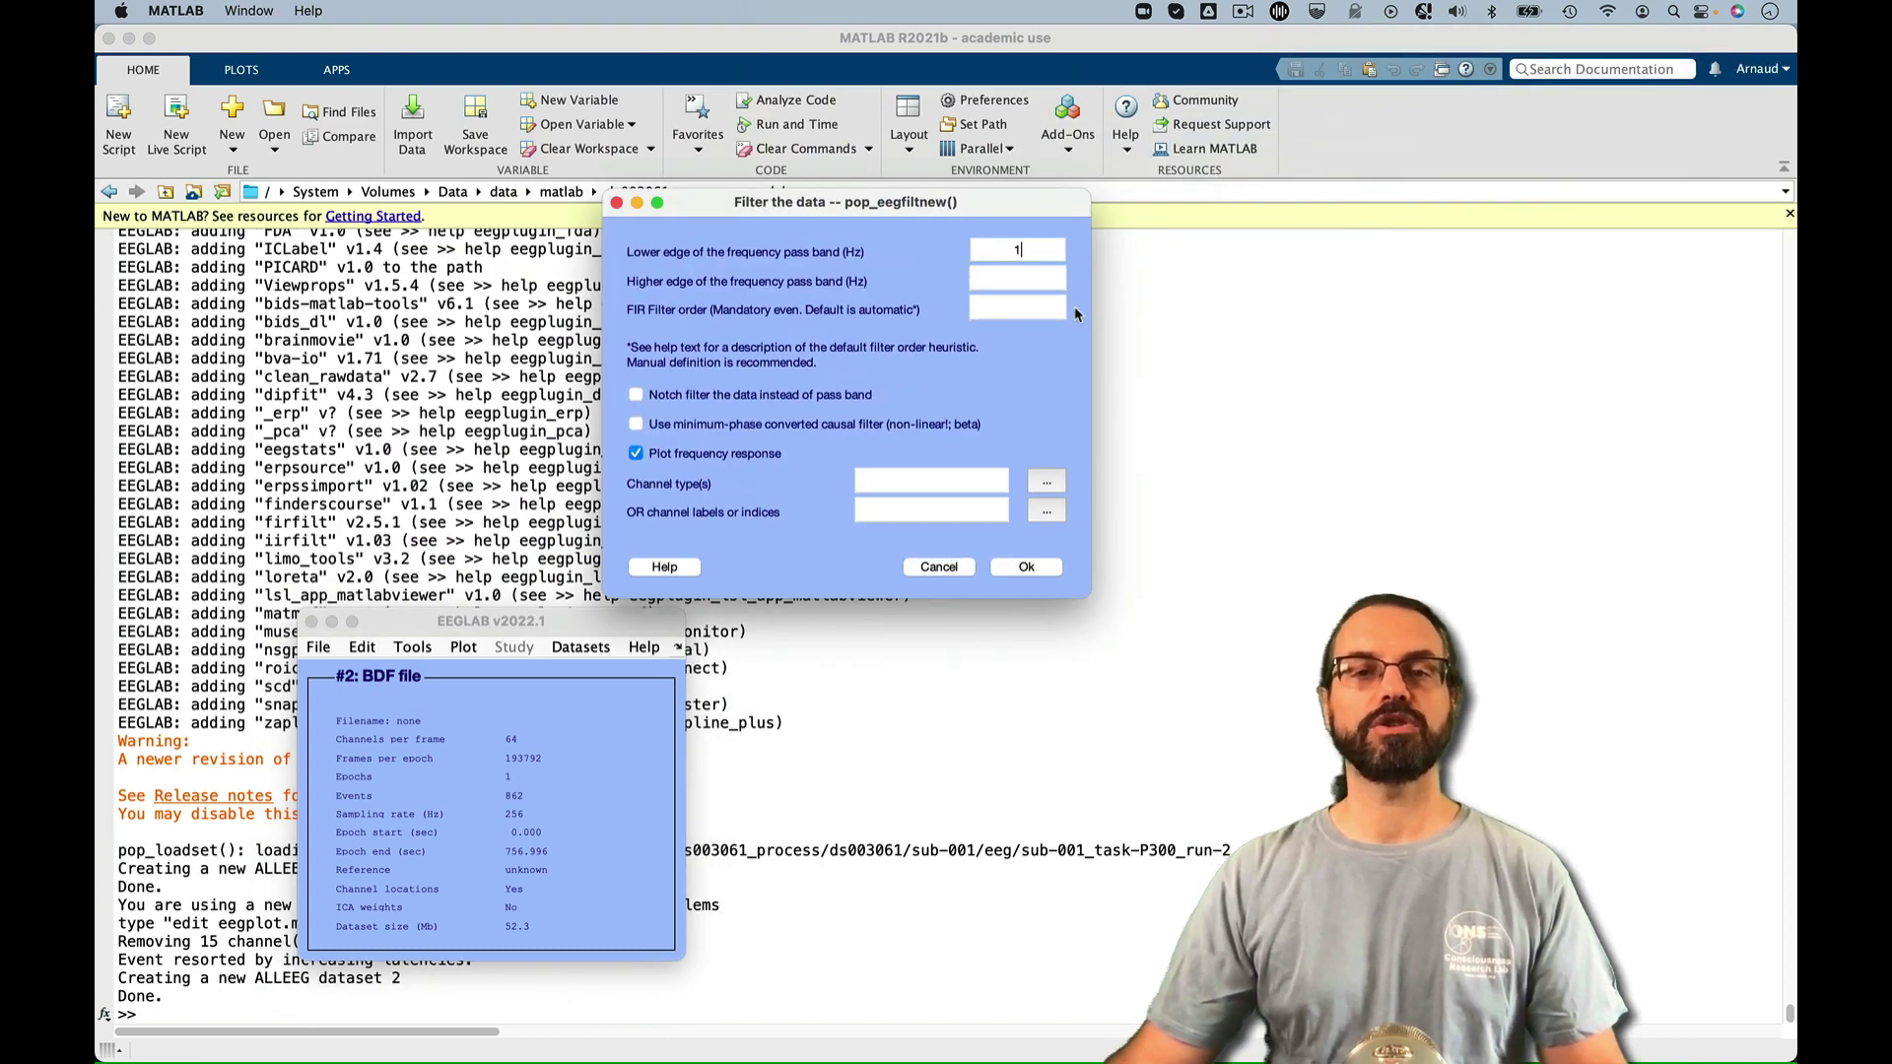
pyautogui.click(711, 458)
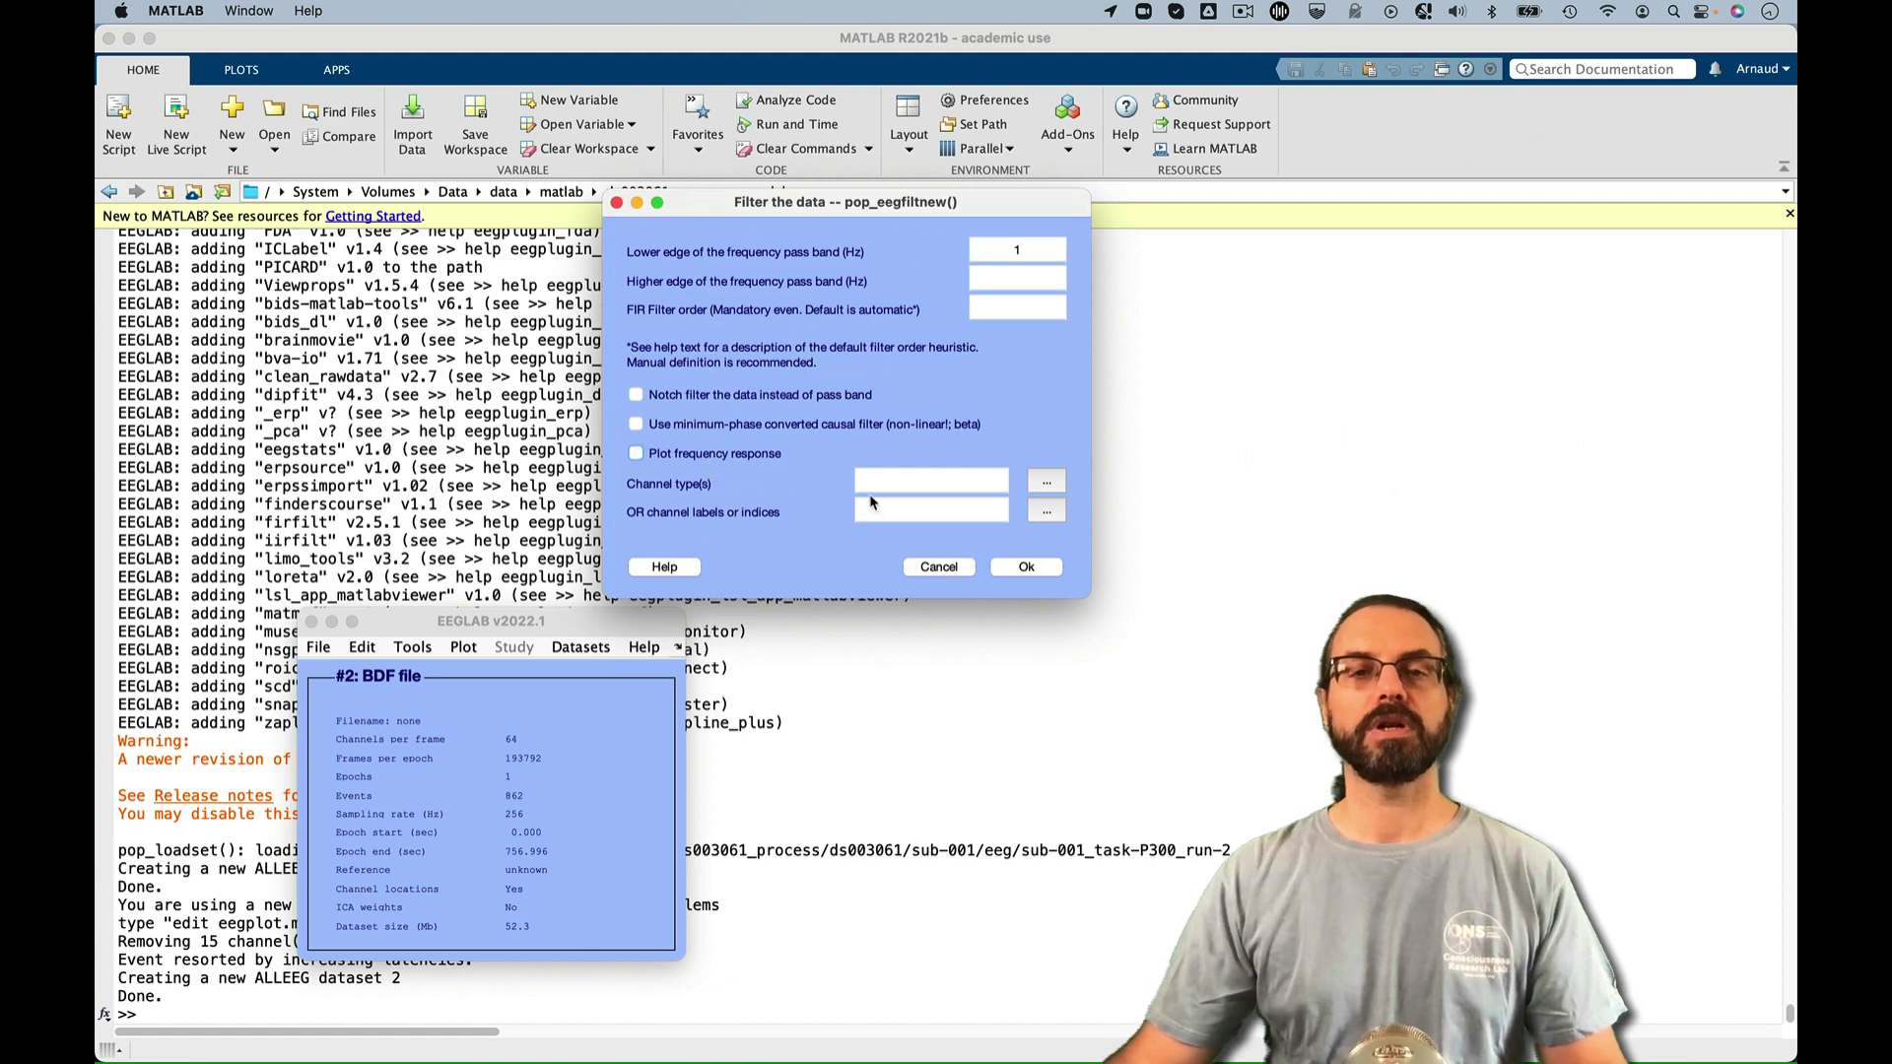
pyautogui.click(1028, 567)
pyautogui.click(412, 649)
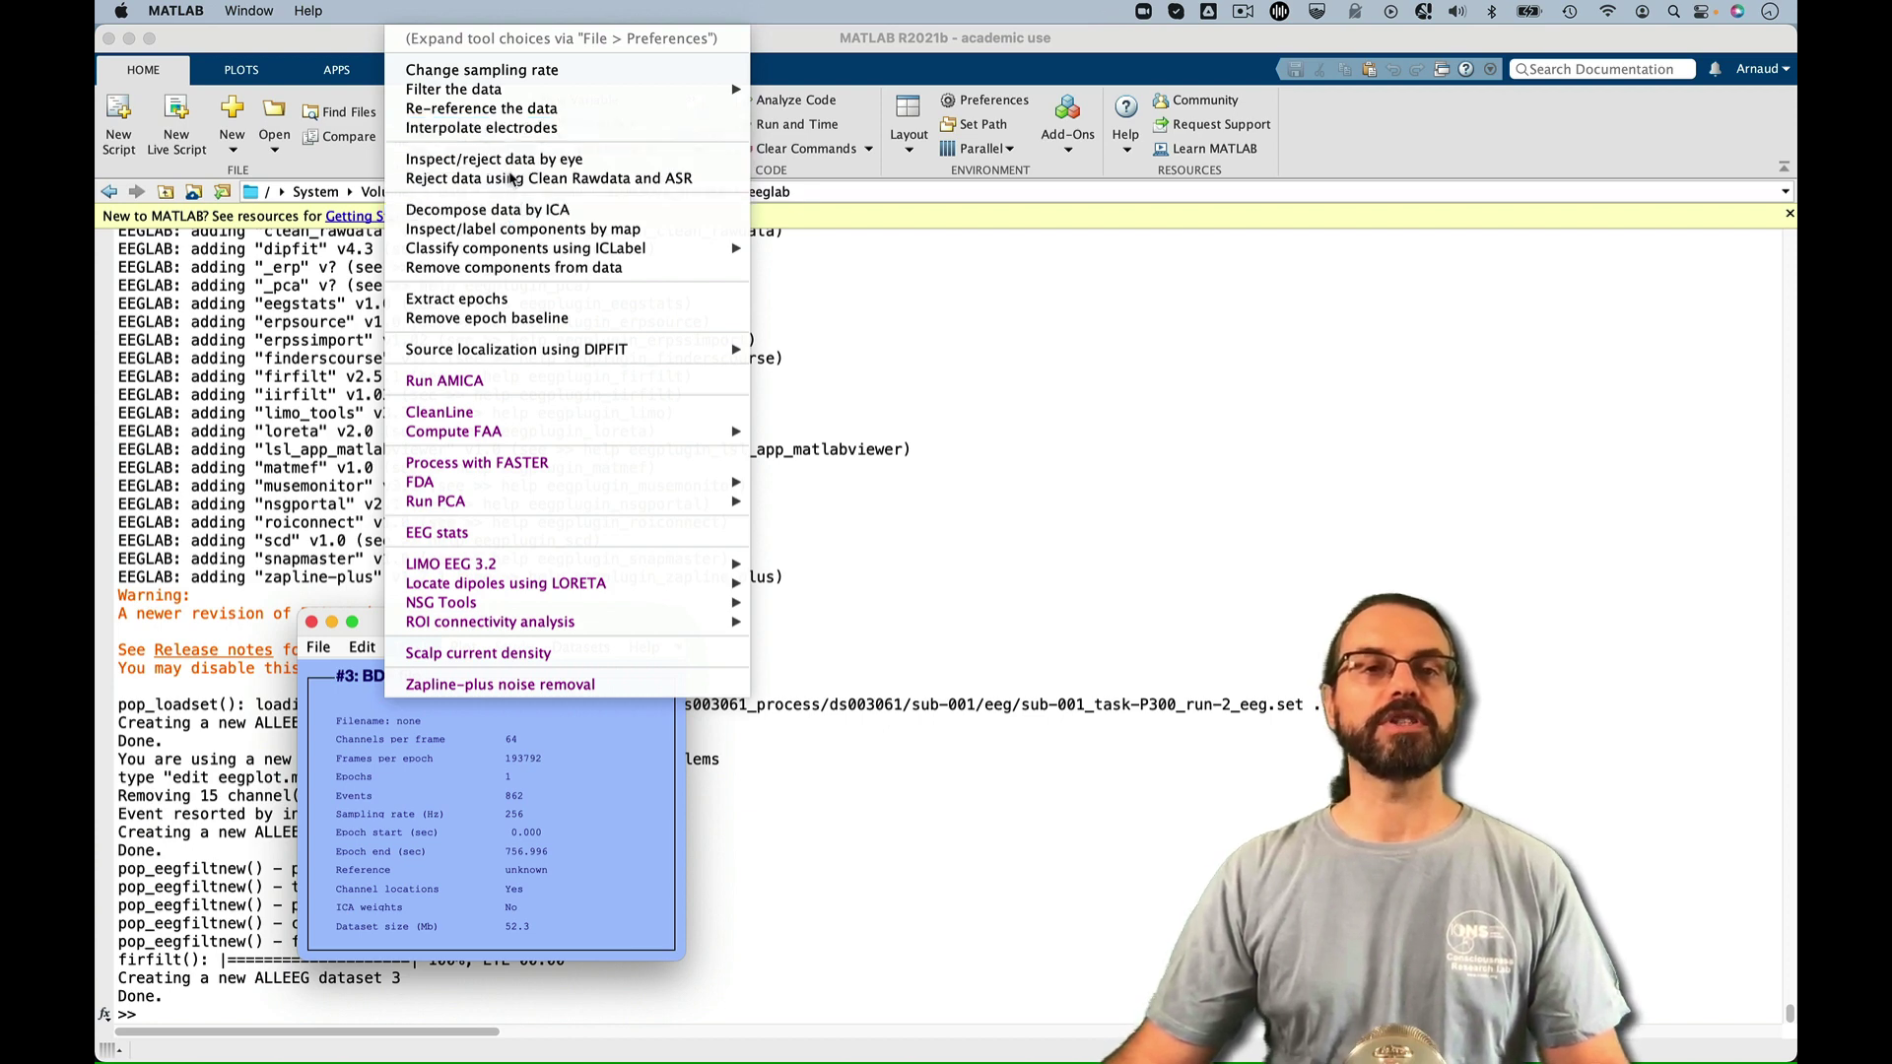
# Save the average-referenced data as dataset 4 and review its channel data in the scrolling plot
pyautogui.click(517, 107)
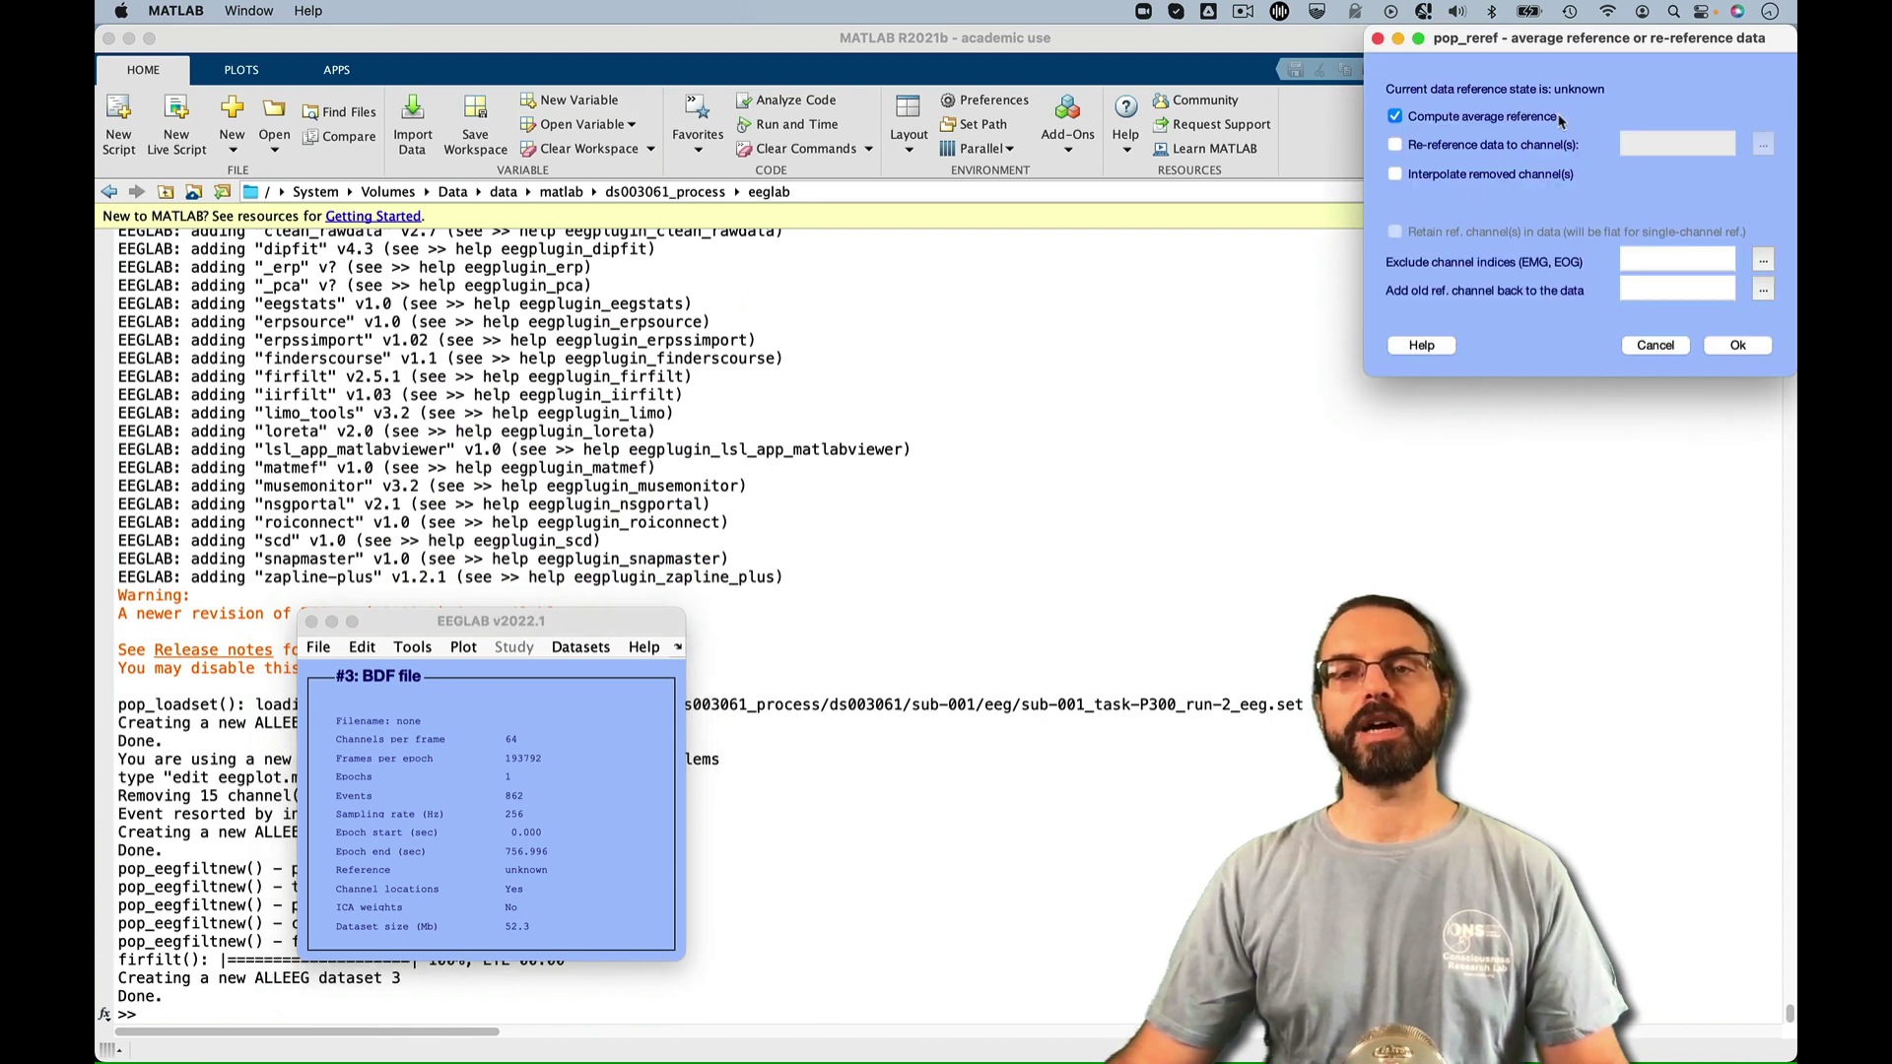
pyautogui.click(1737, 344)
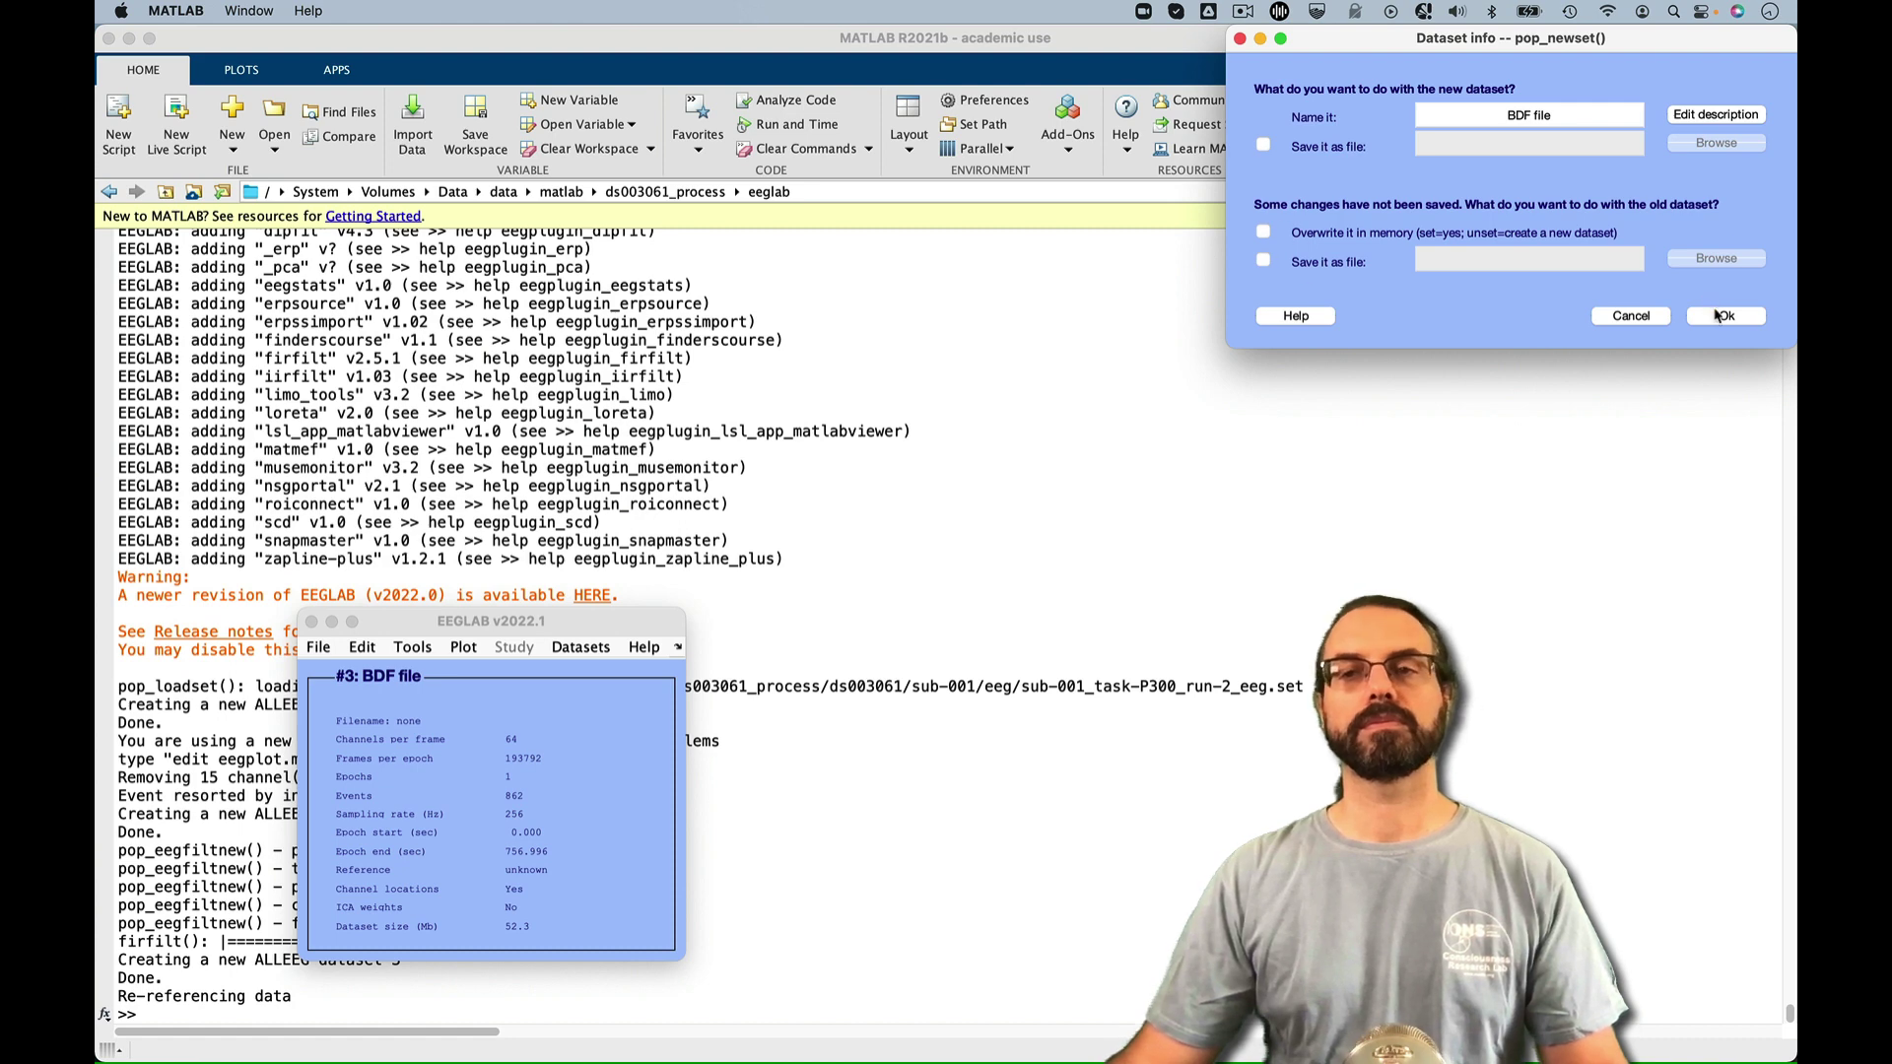
pyautogui.click(1720, 316)
pyautogui.click(462, 648)
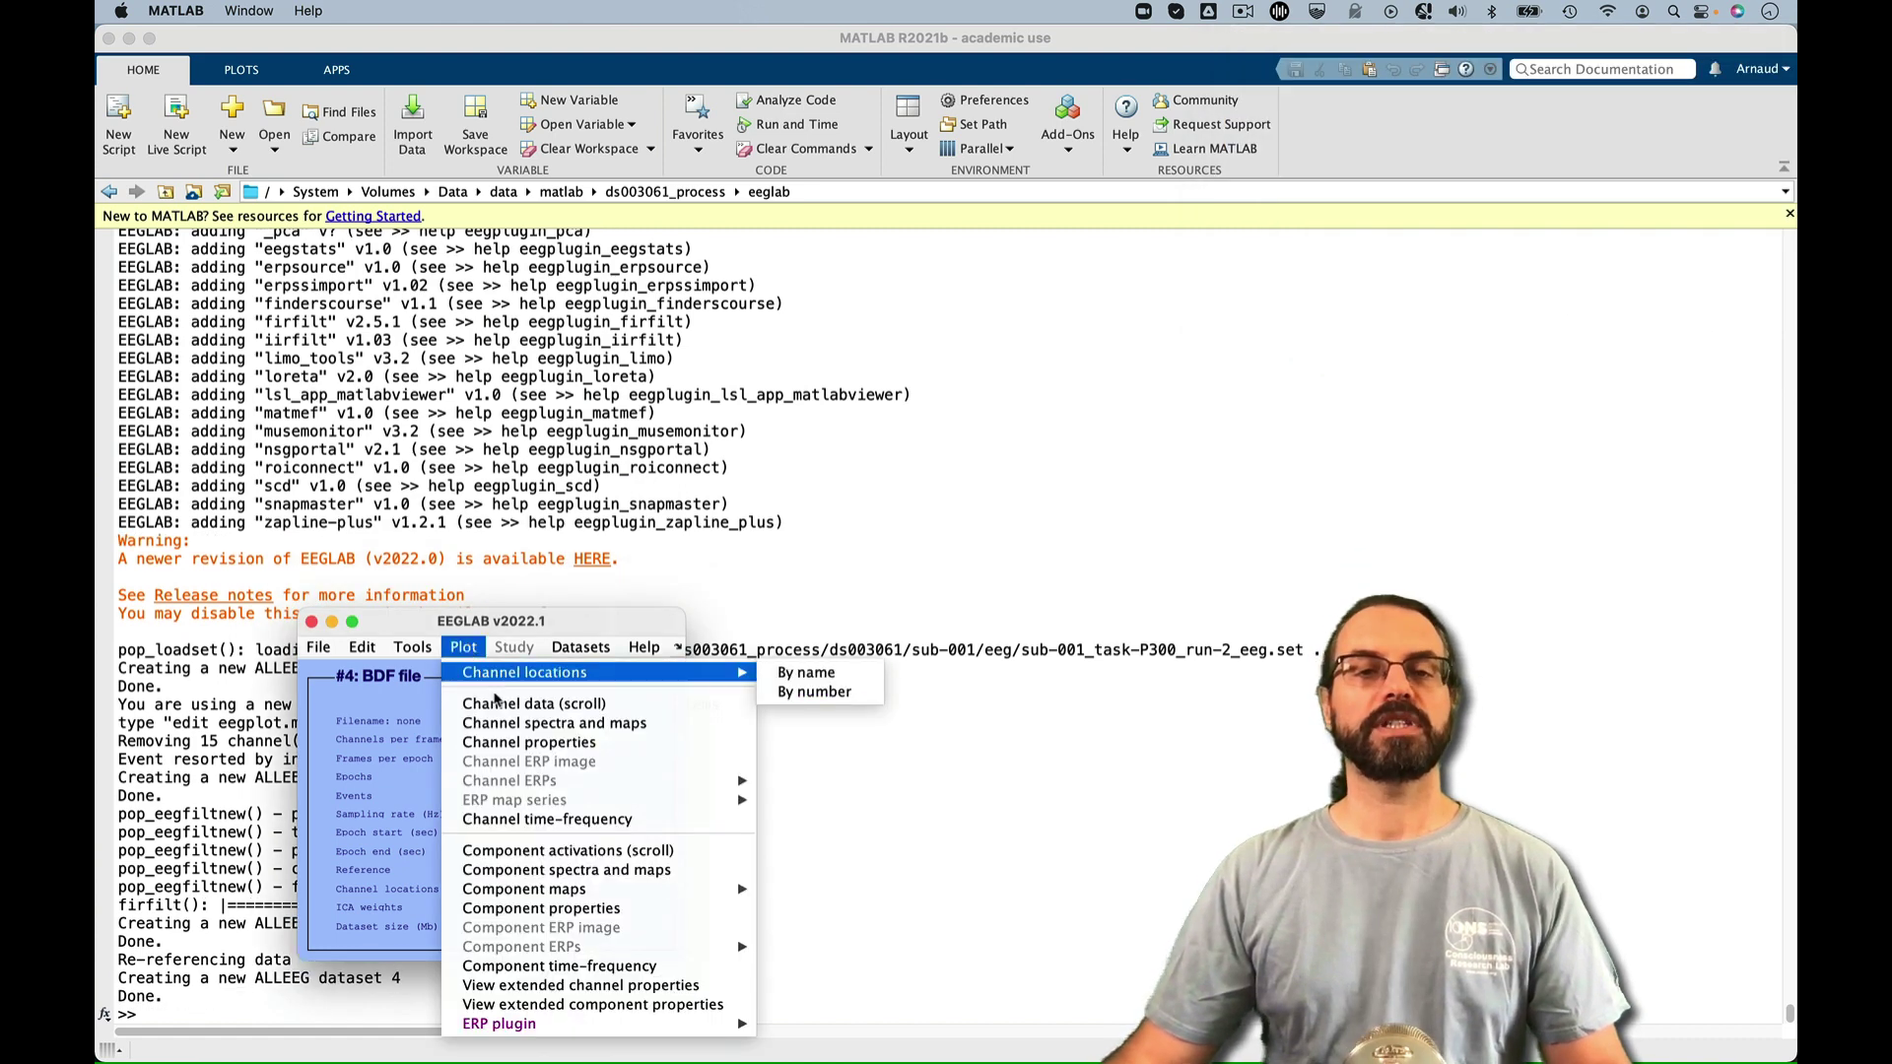
pyautogui.click(533, 704)
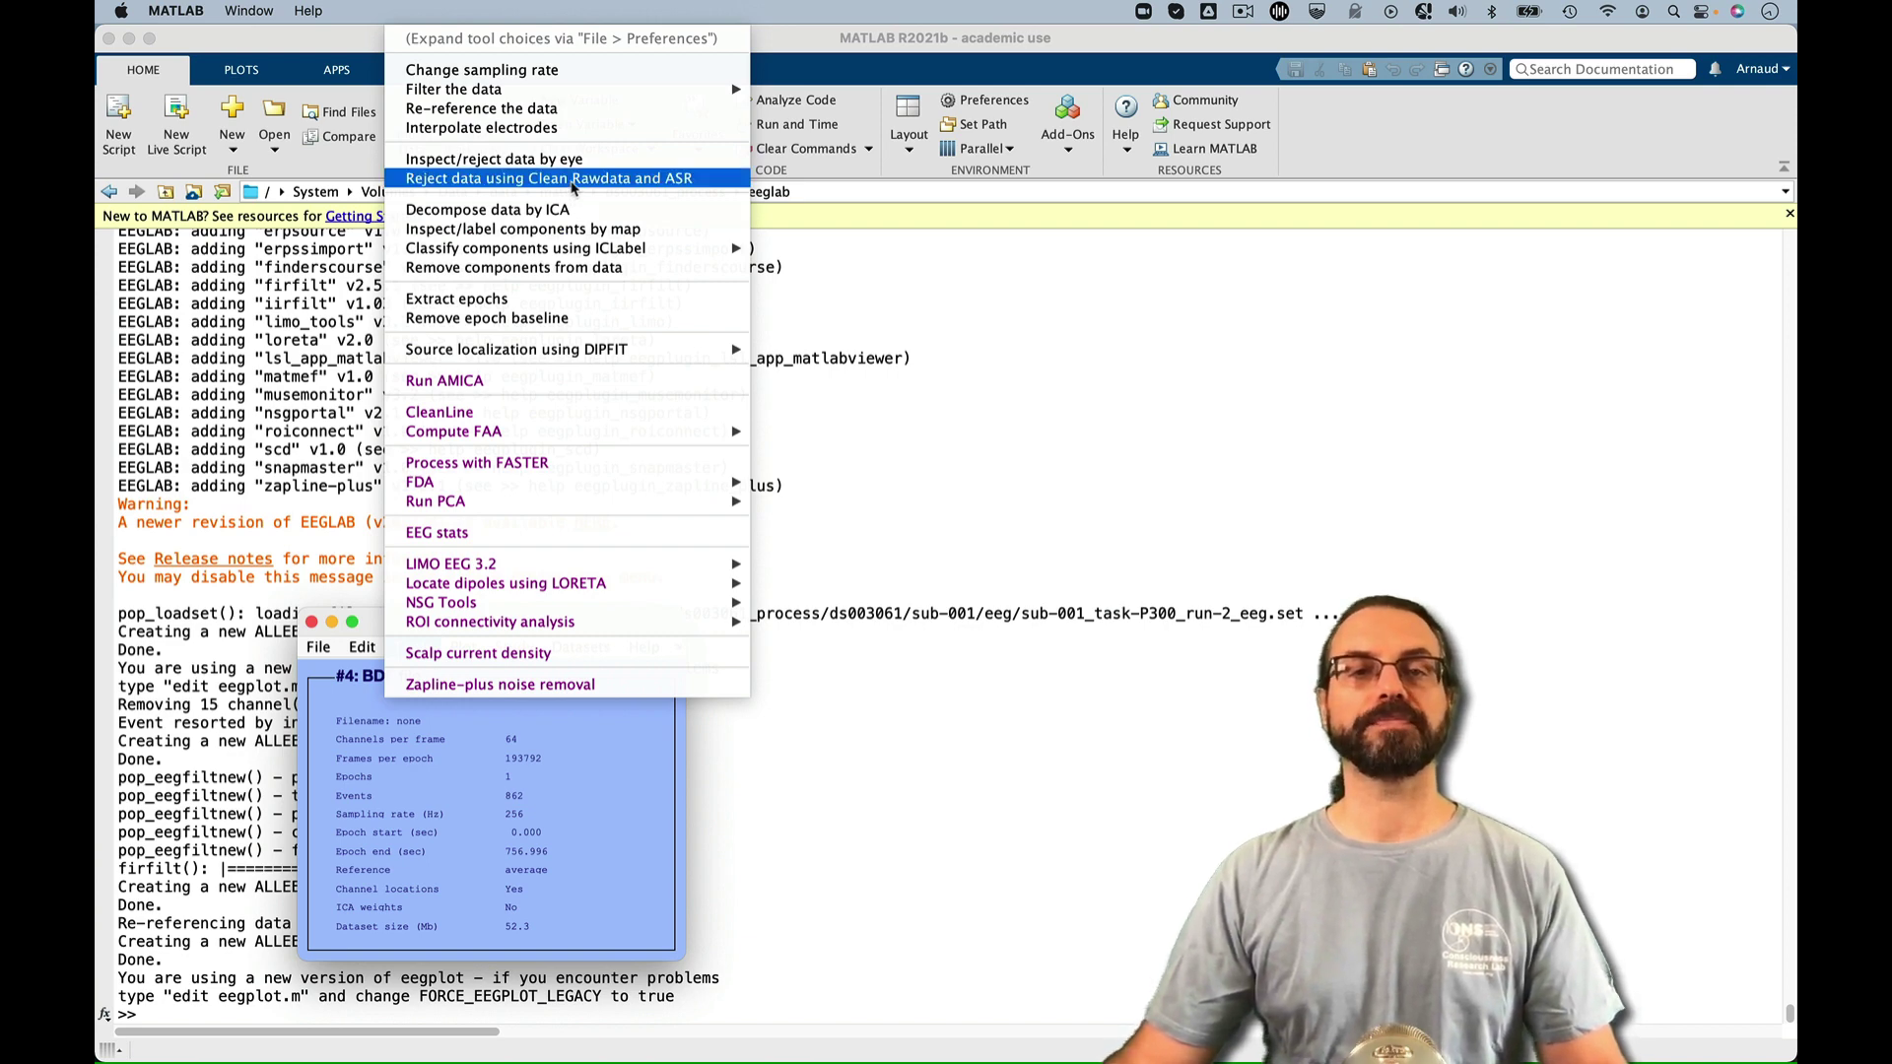
# Review the default Clean Rawdata/ASR parameters, including the 0.8 channel correlation threshold
pyautogui.click(571, 184)
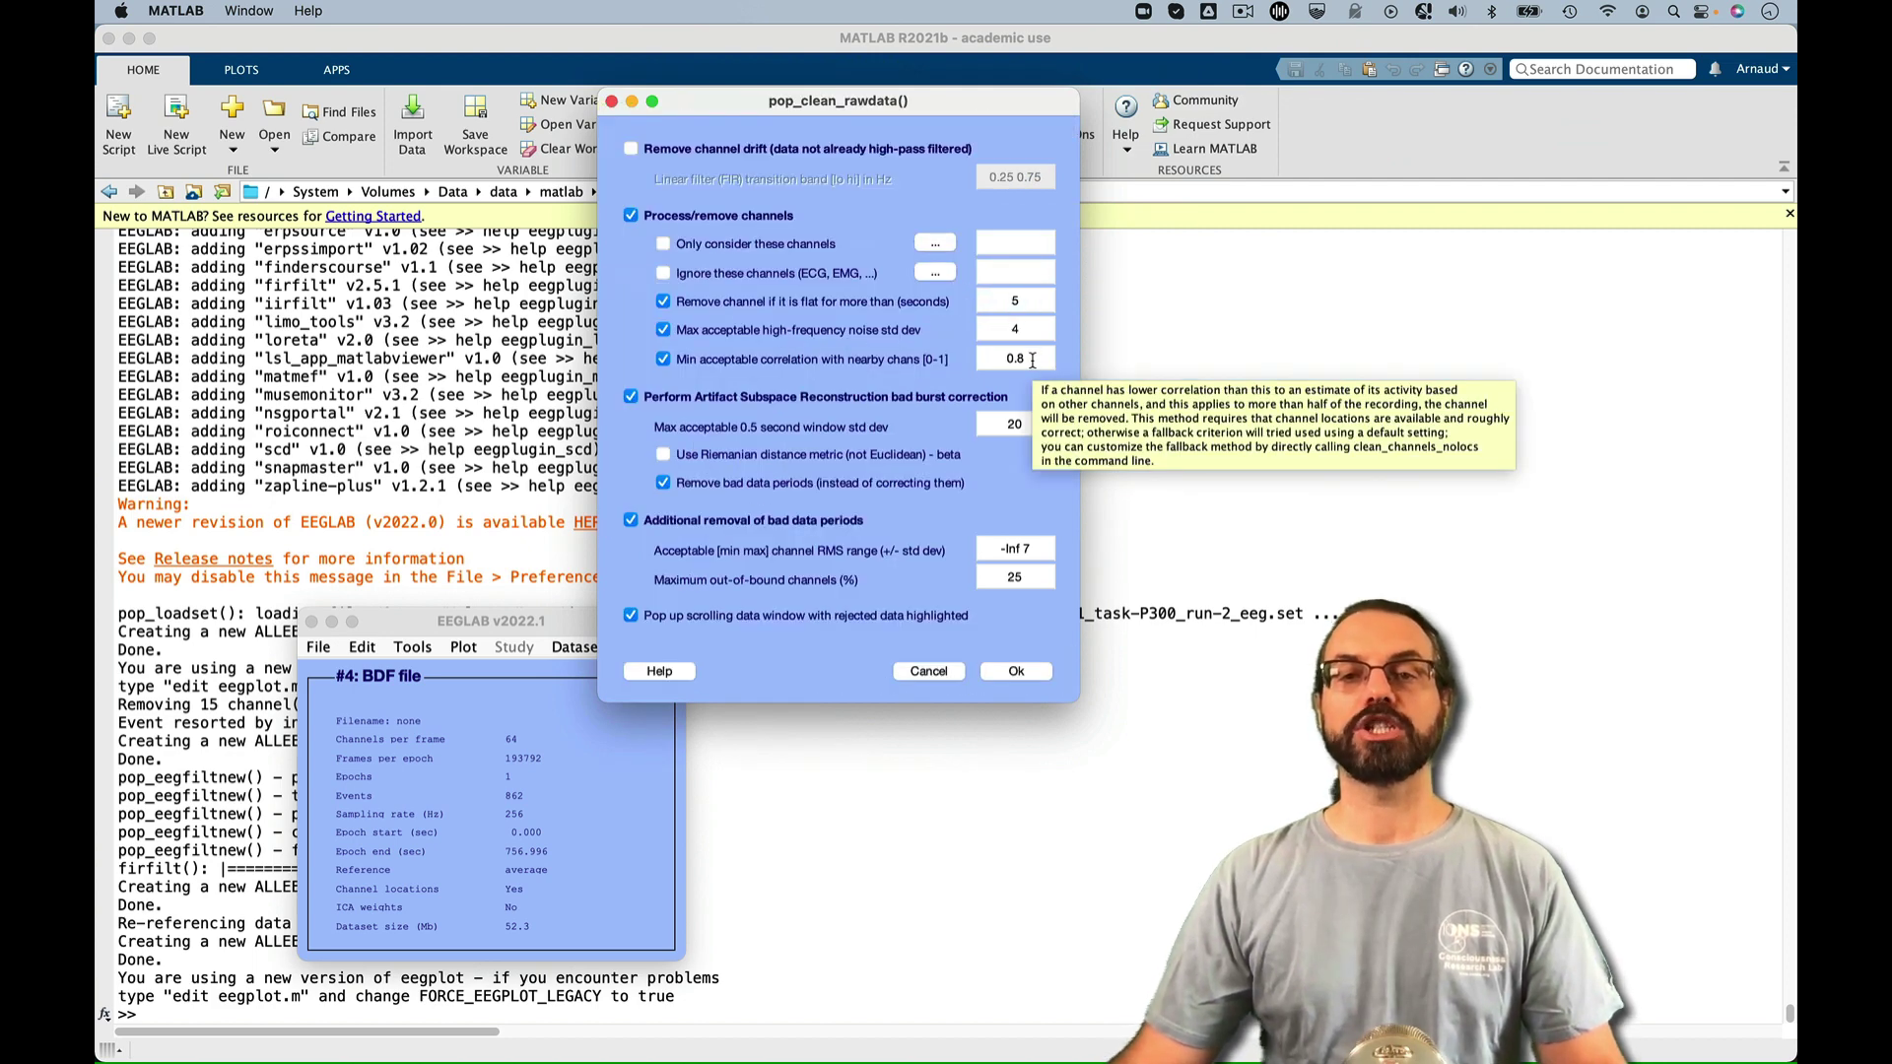
pyautogui.click(1022, 359)
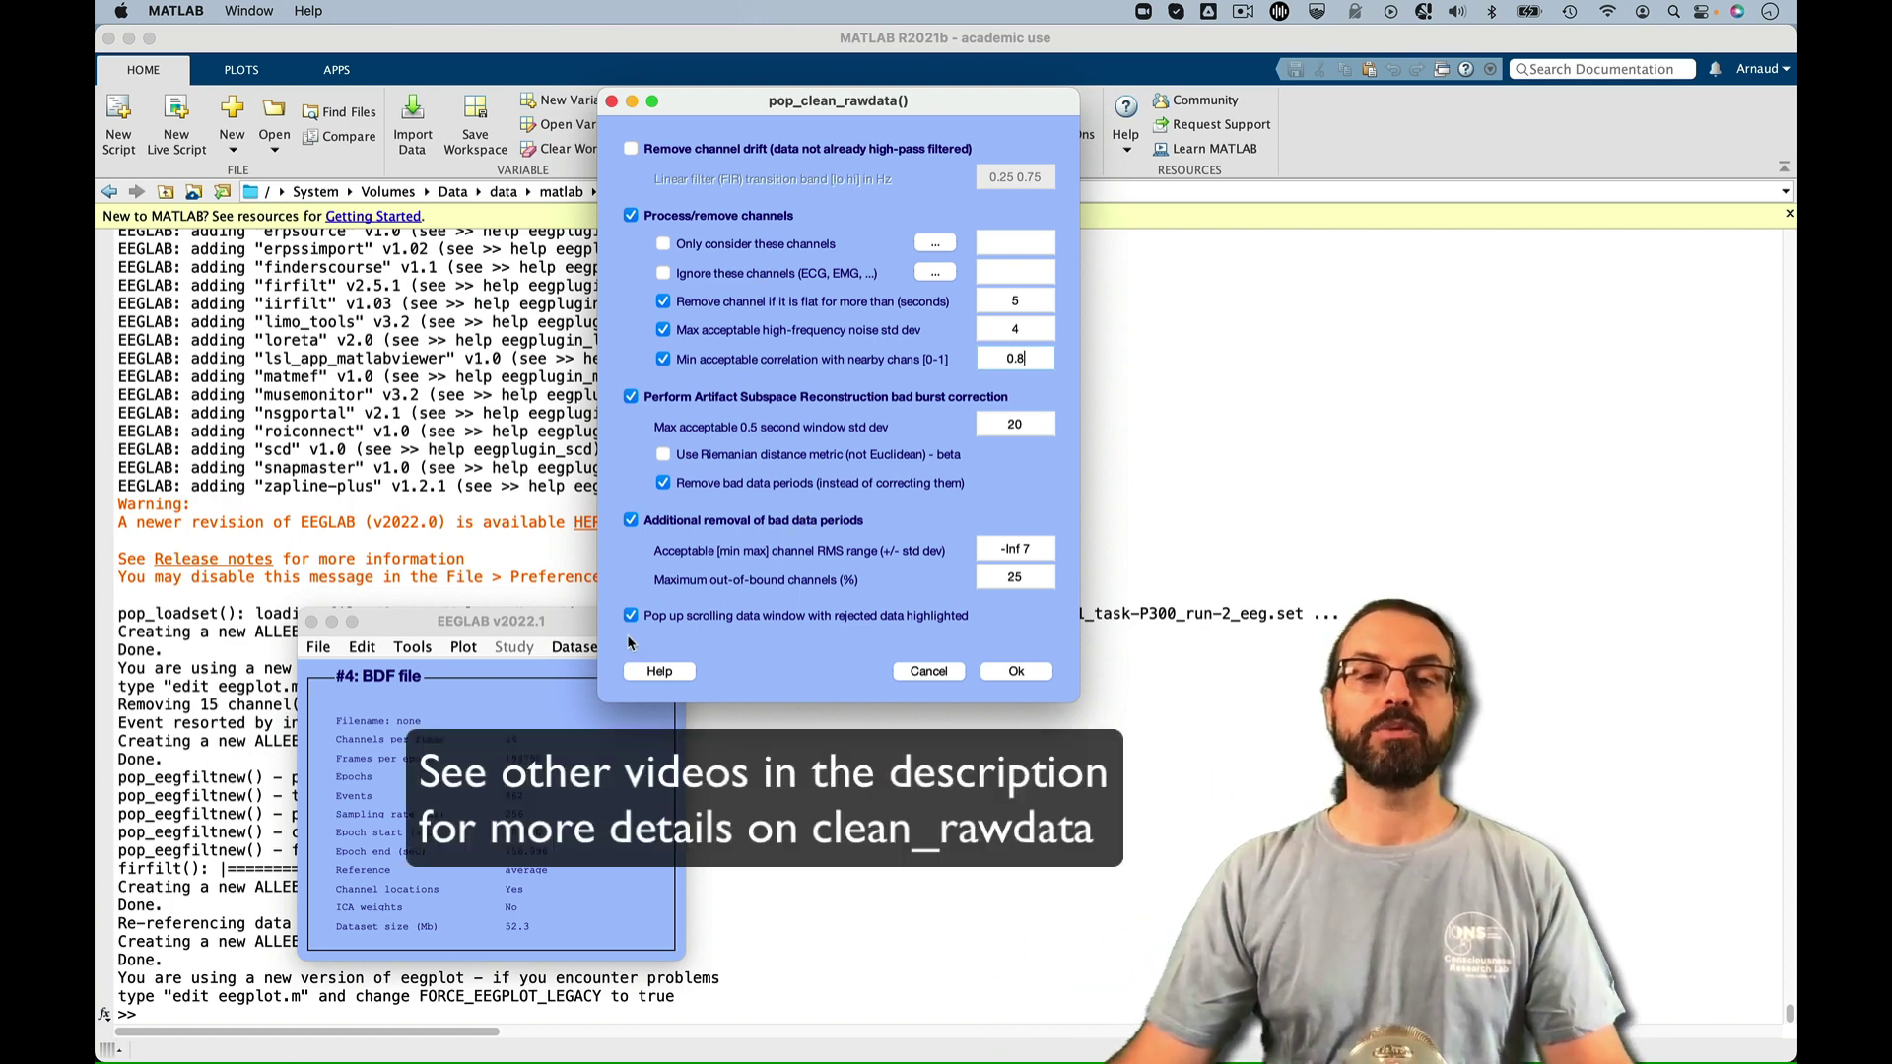
# Run ASR cleaning, page through the comparison plot to the end, and save as dataset 5
pyautogui.click(631, 615)
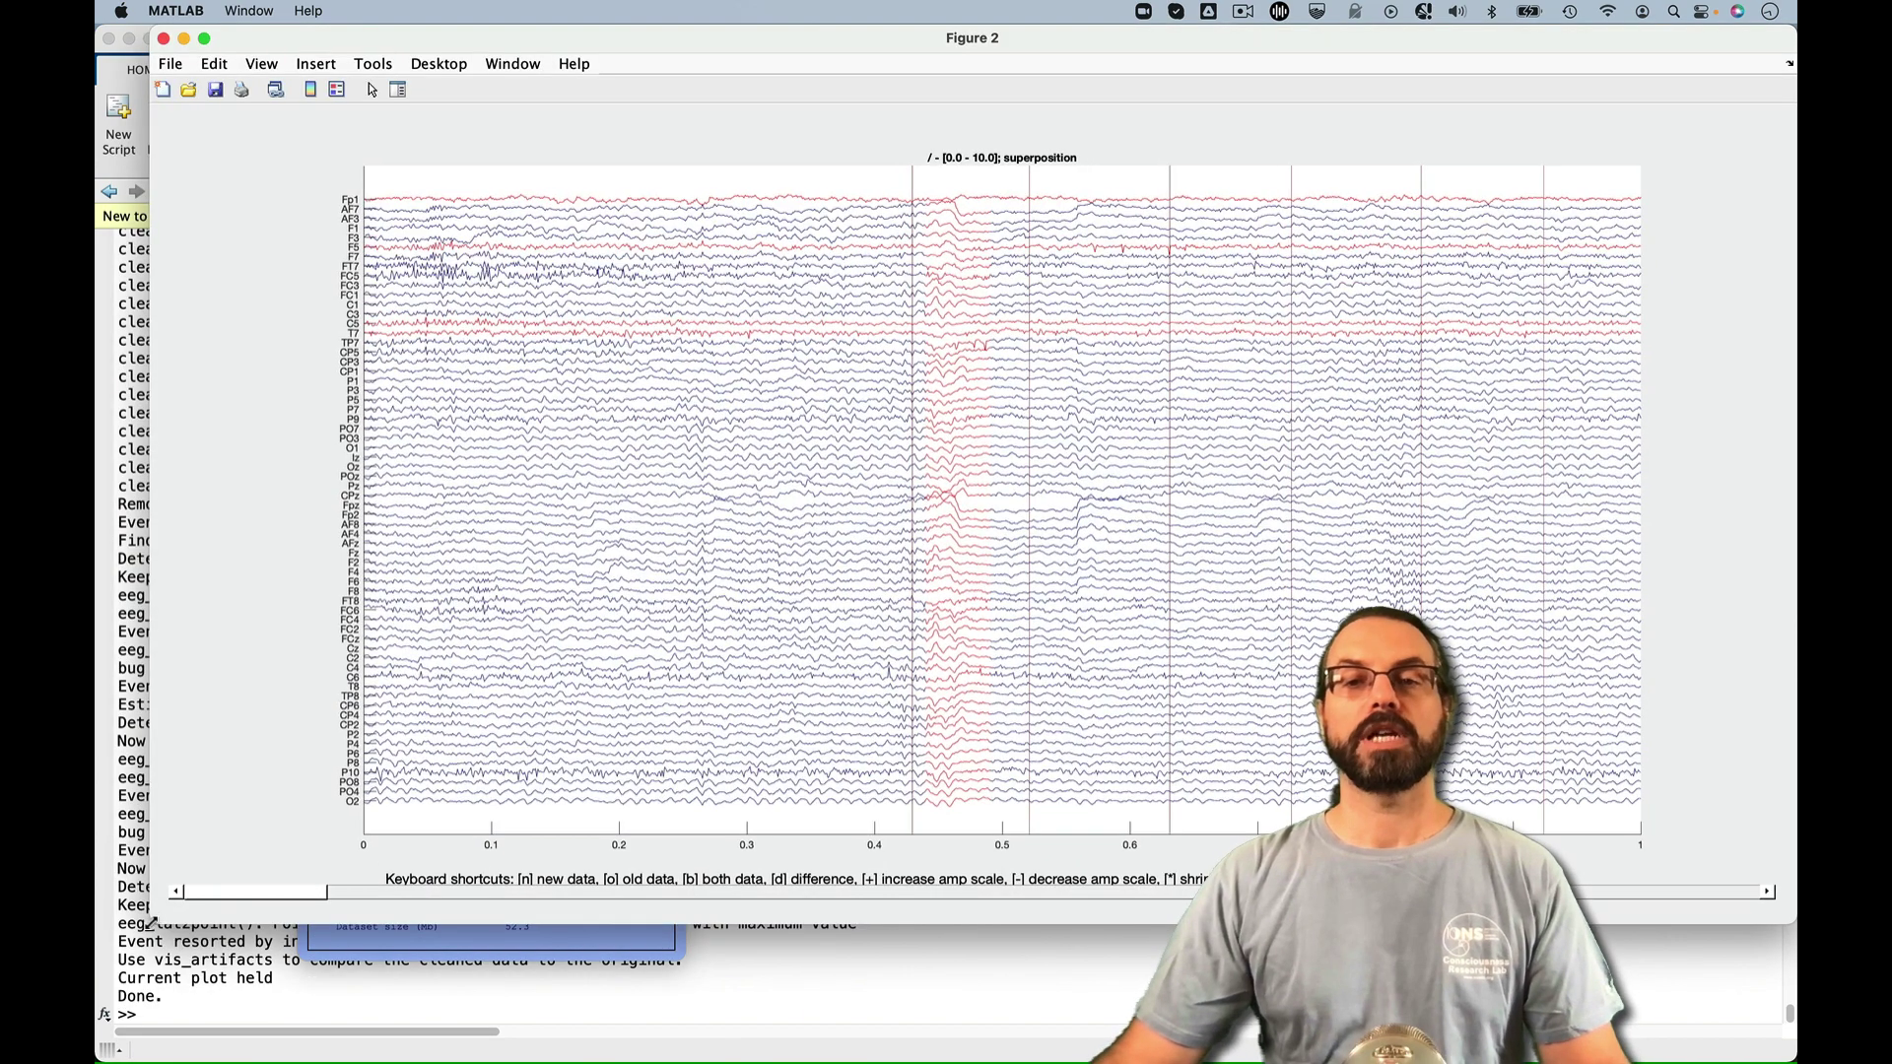
pyautogui.moveTo(999, 503)
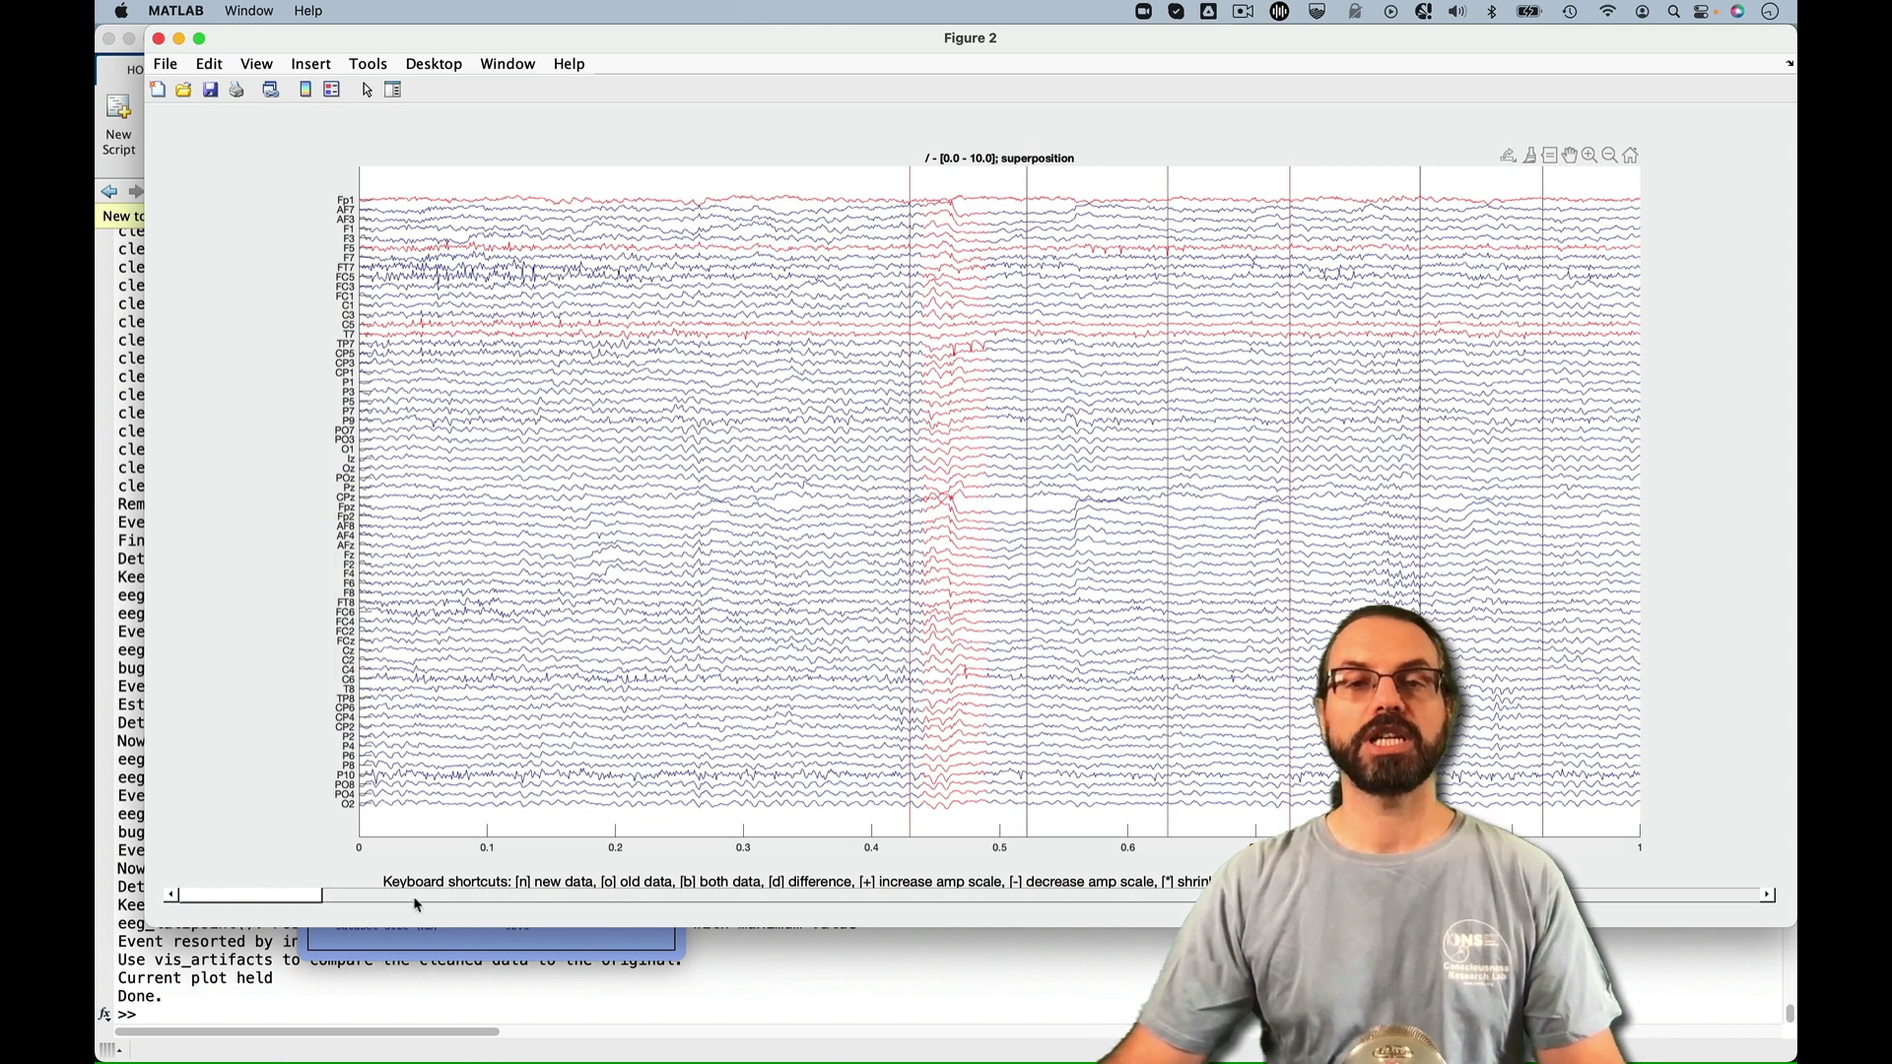
pyautogui.click(363, 897)
pyautogui.click(528, 900)
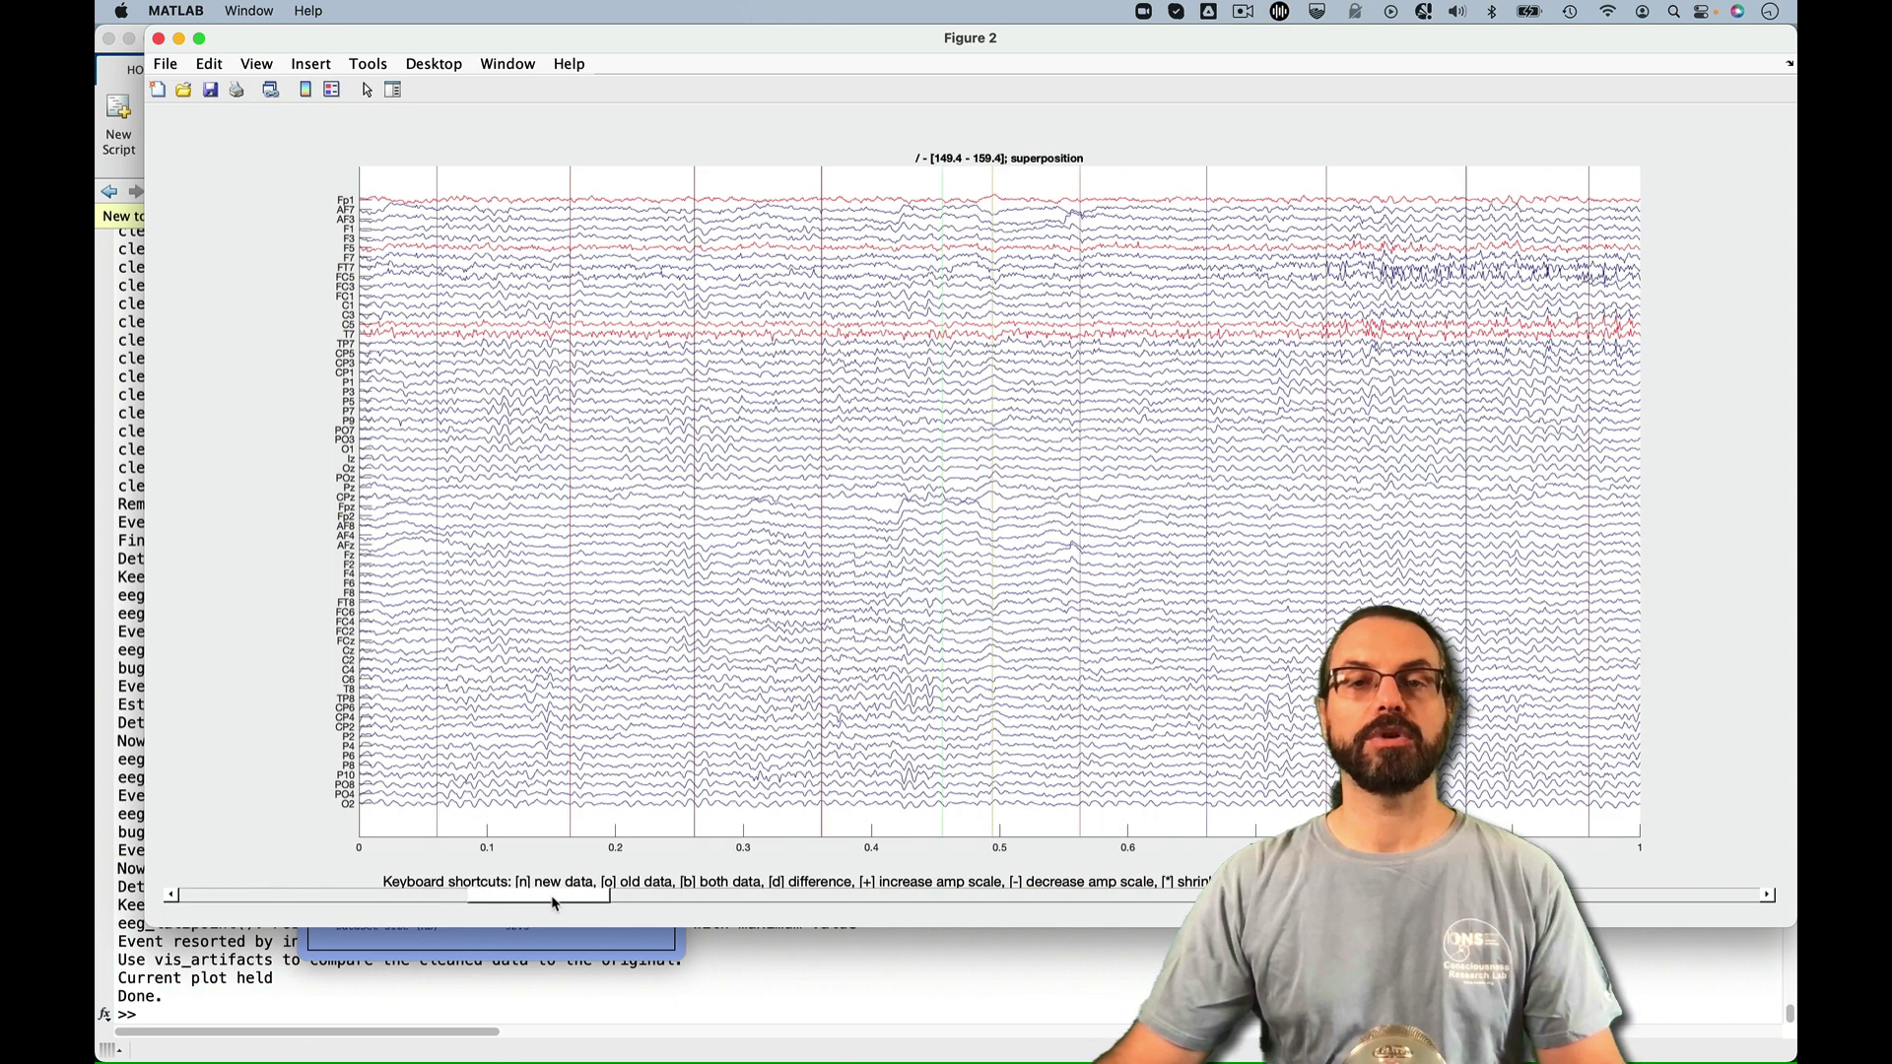
pyautogui.click(623, 895)
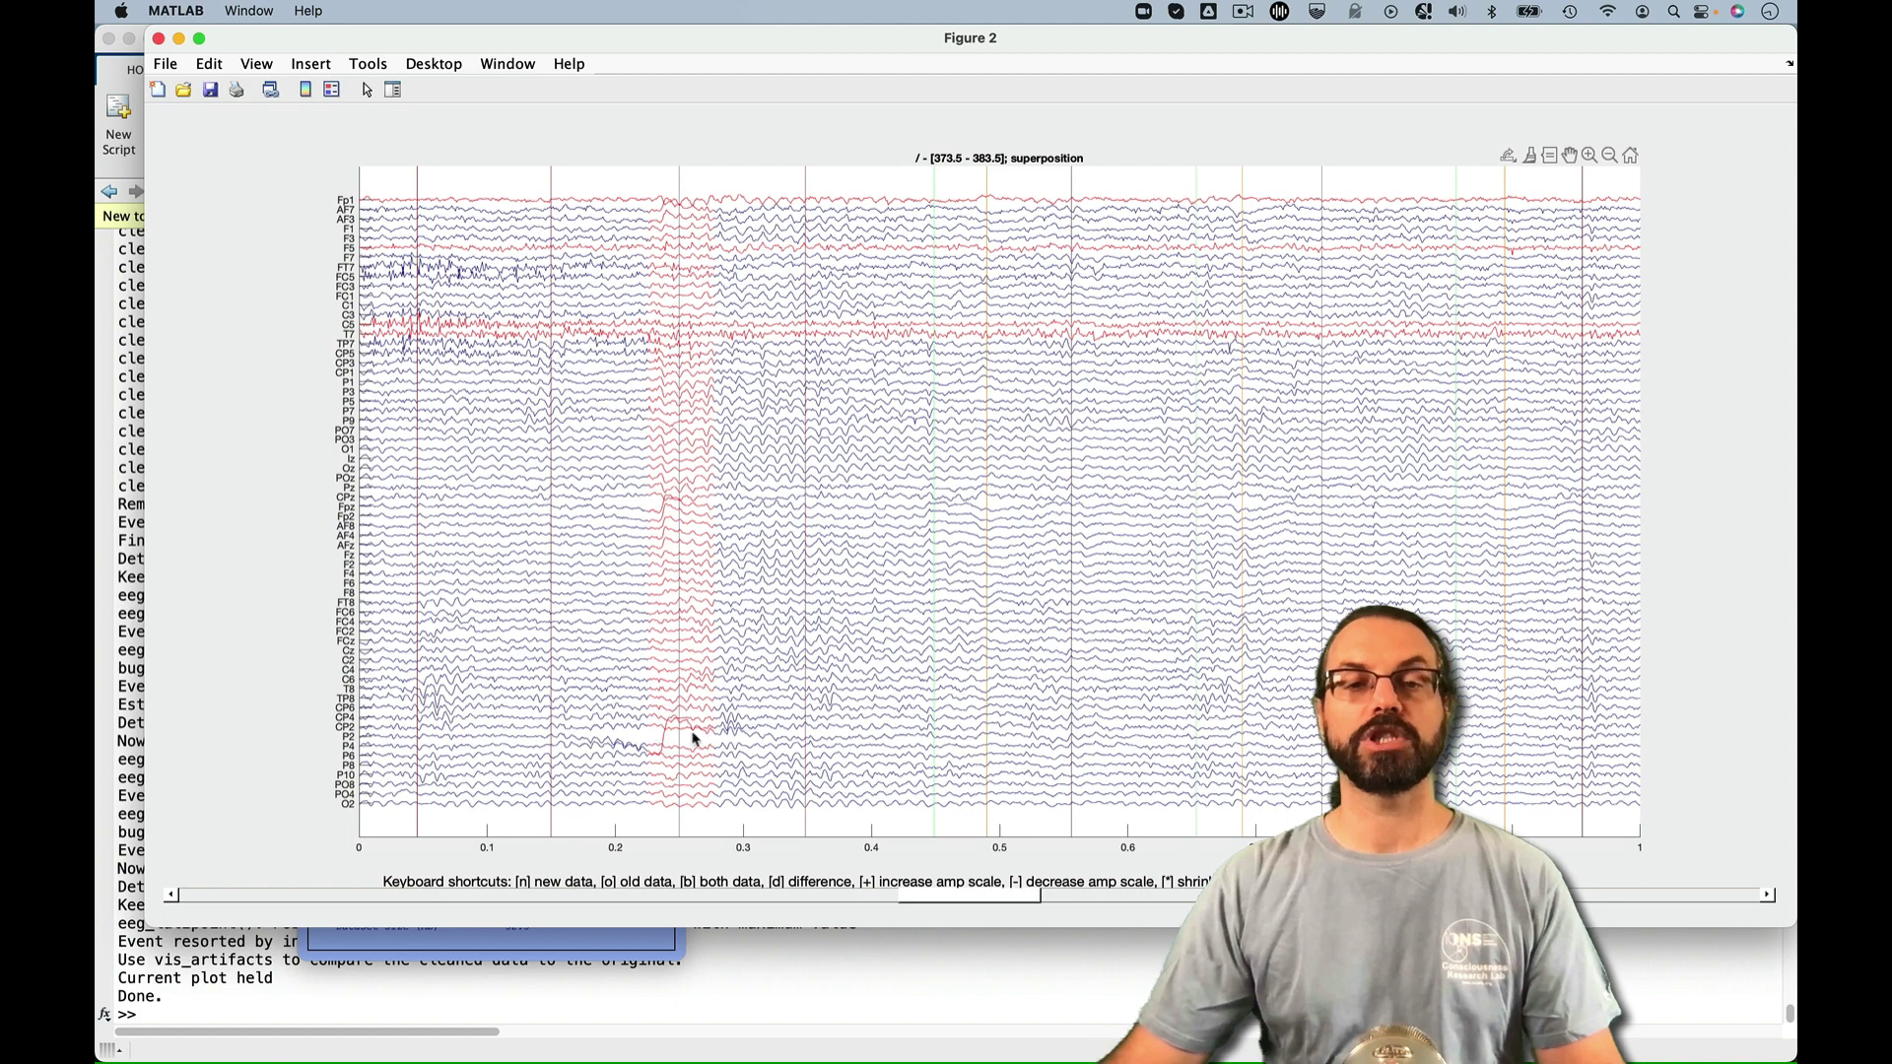
pyautogui.click(1153, 897)
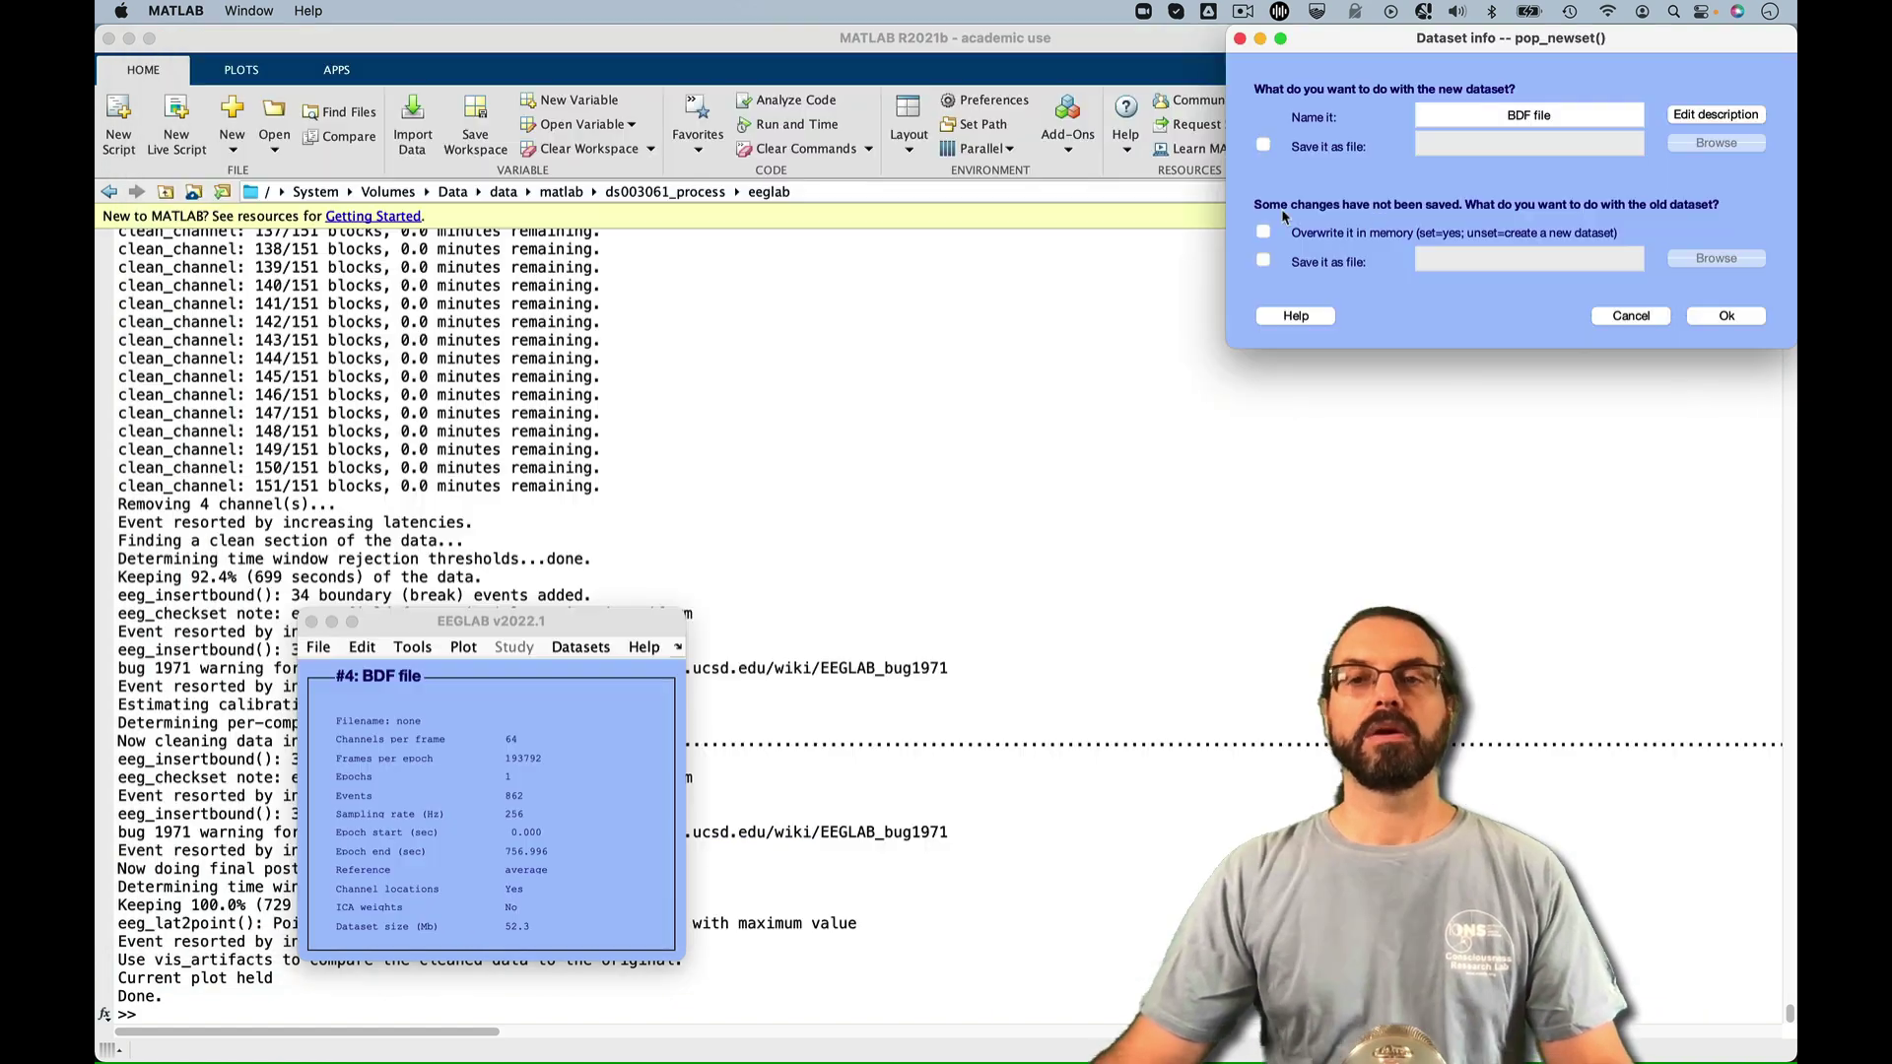
pyautogui.click(1725, 316)
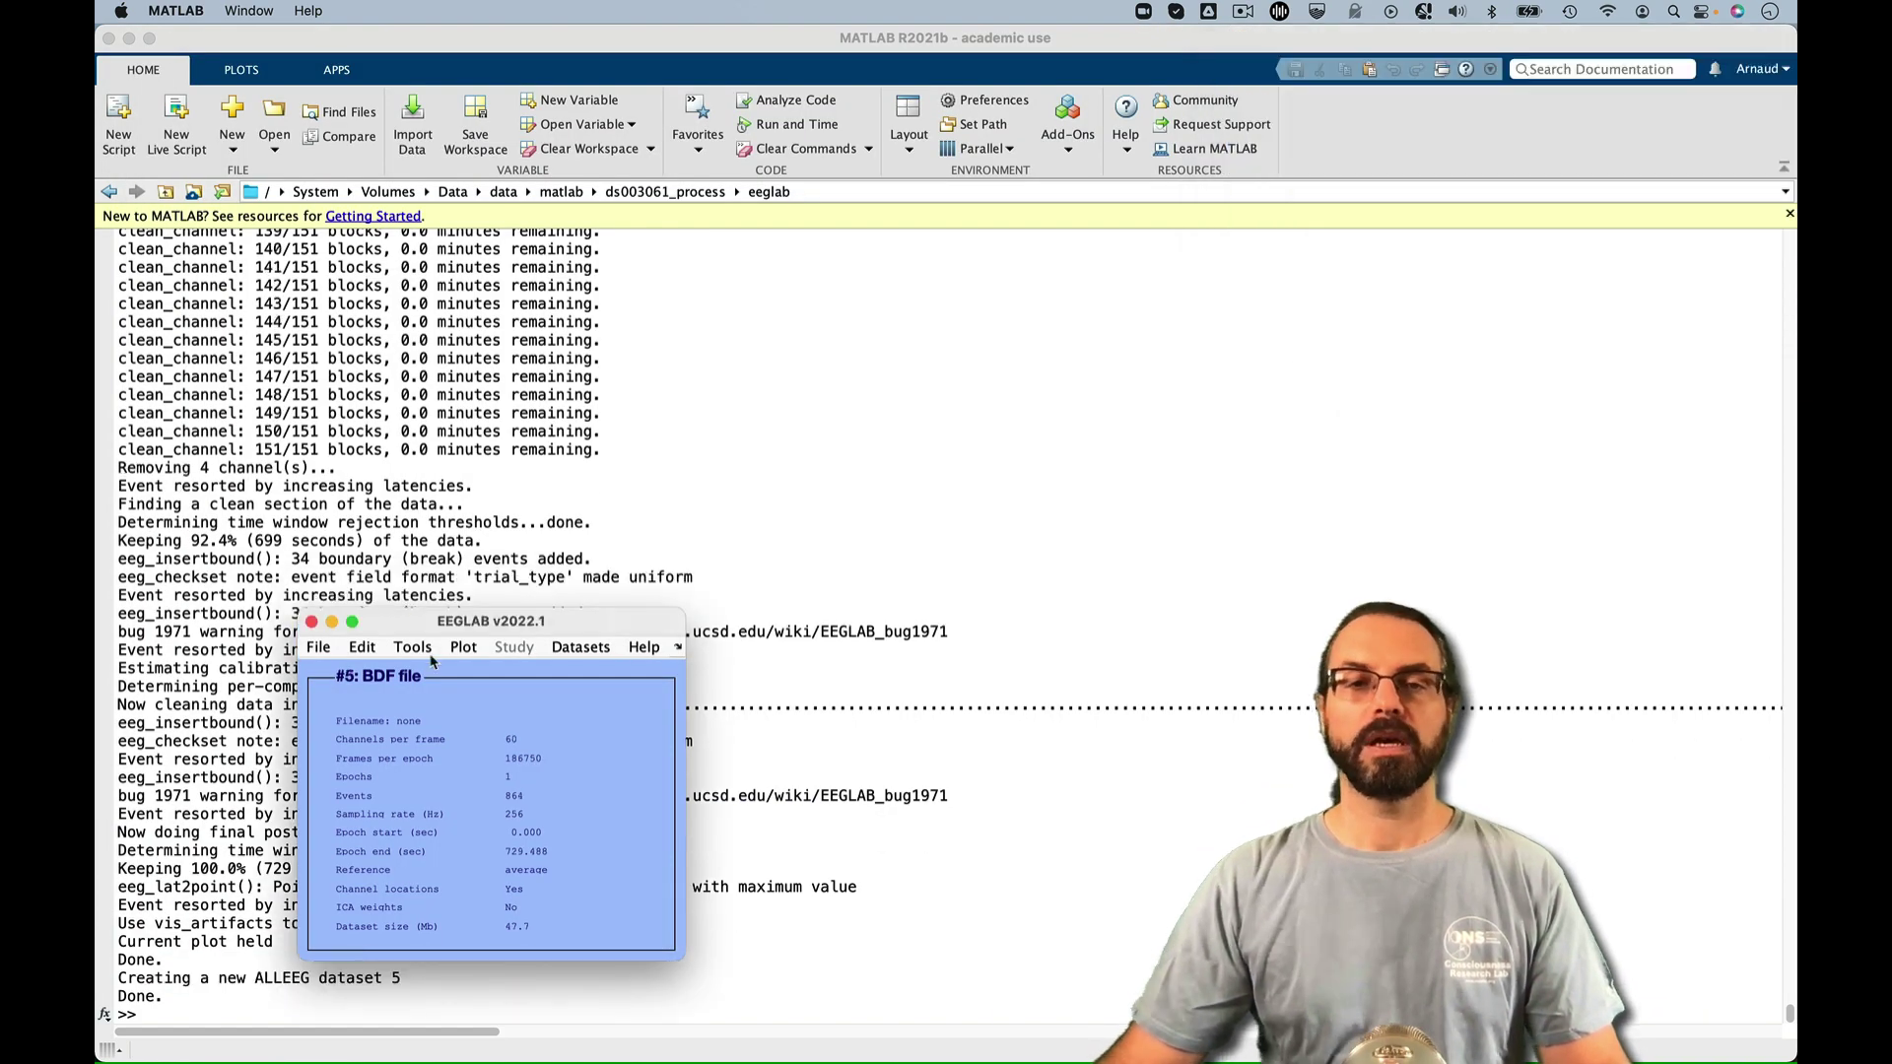
# Run Picard ICA on dataset 5 and label its components with ICLabel
pyautogui.click(411, 646)
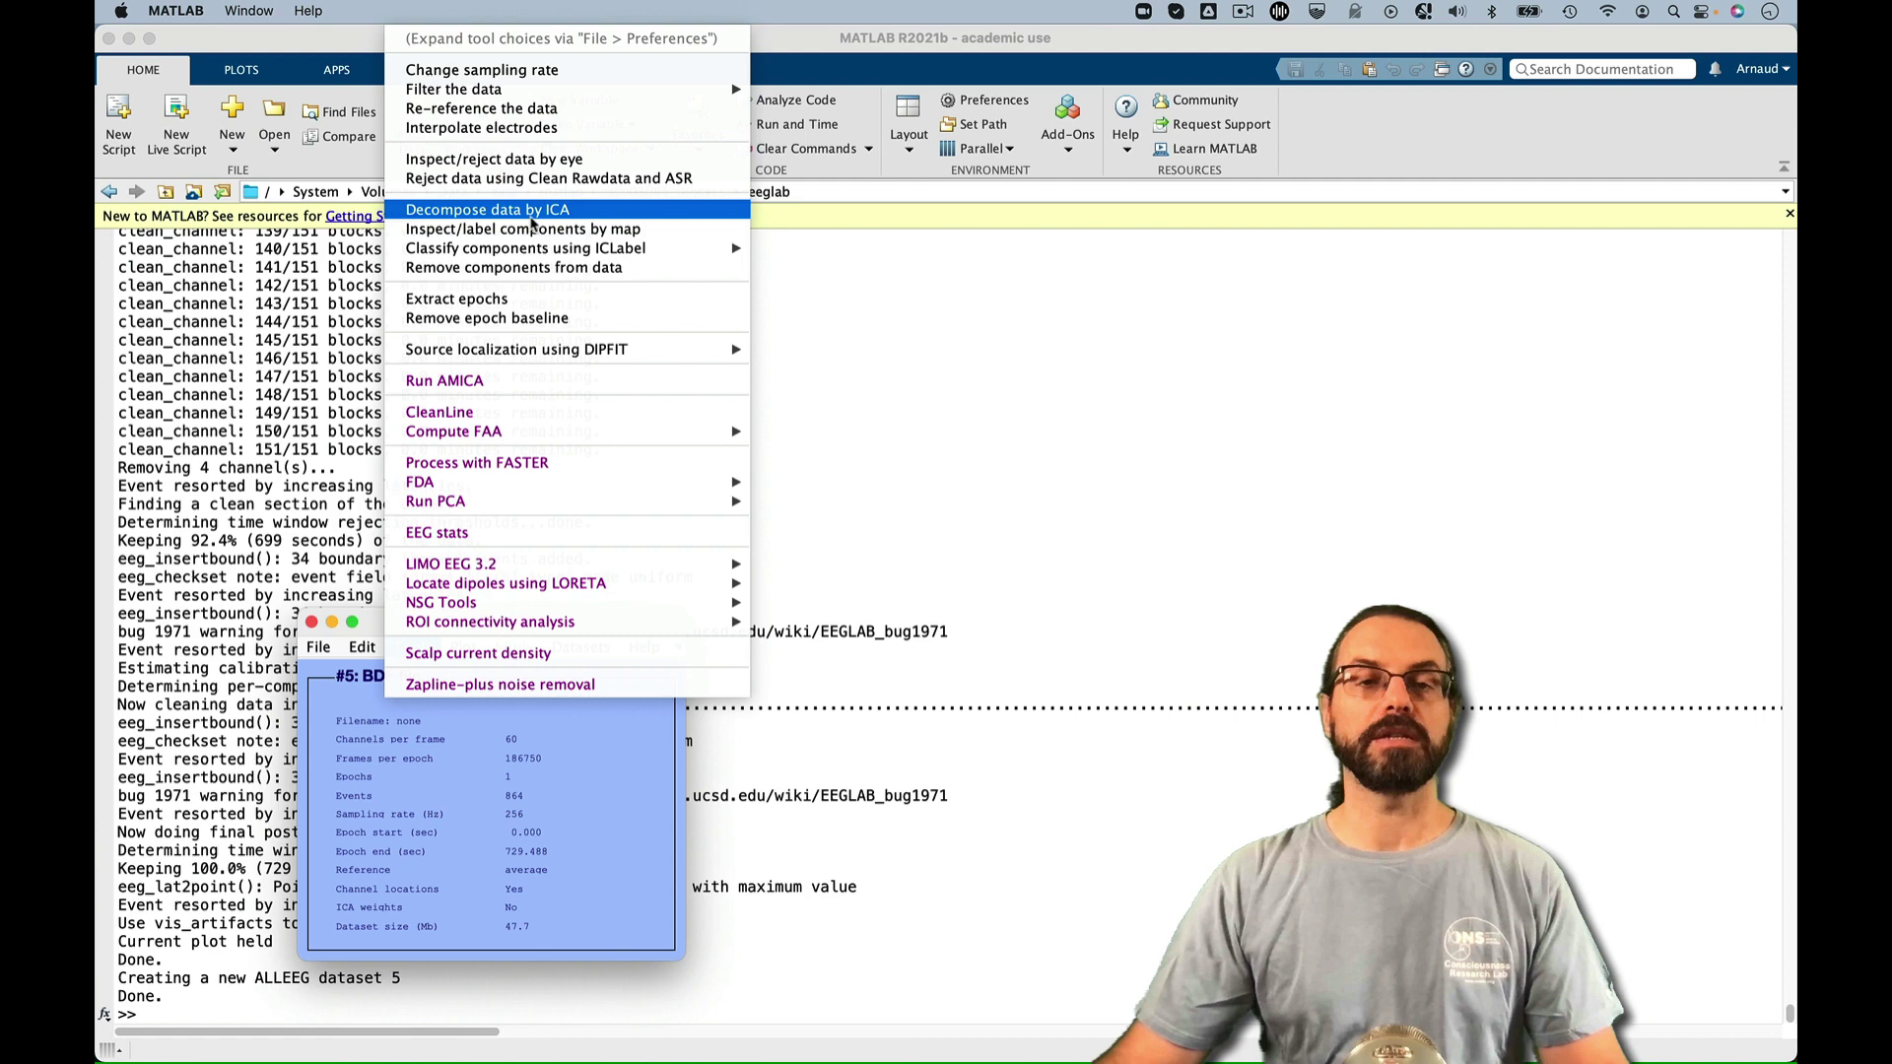
pyautogui.click(489, 210)
pyautogui.scroll(-5, 1711, 110)
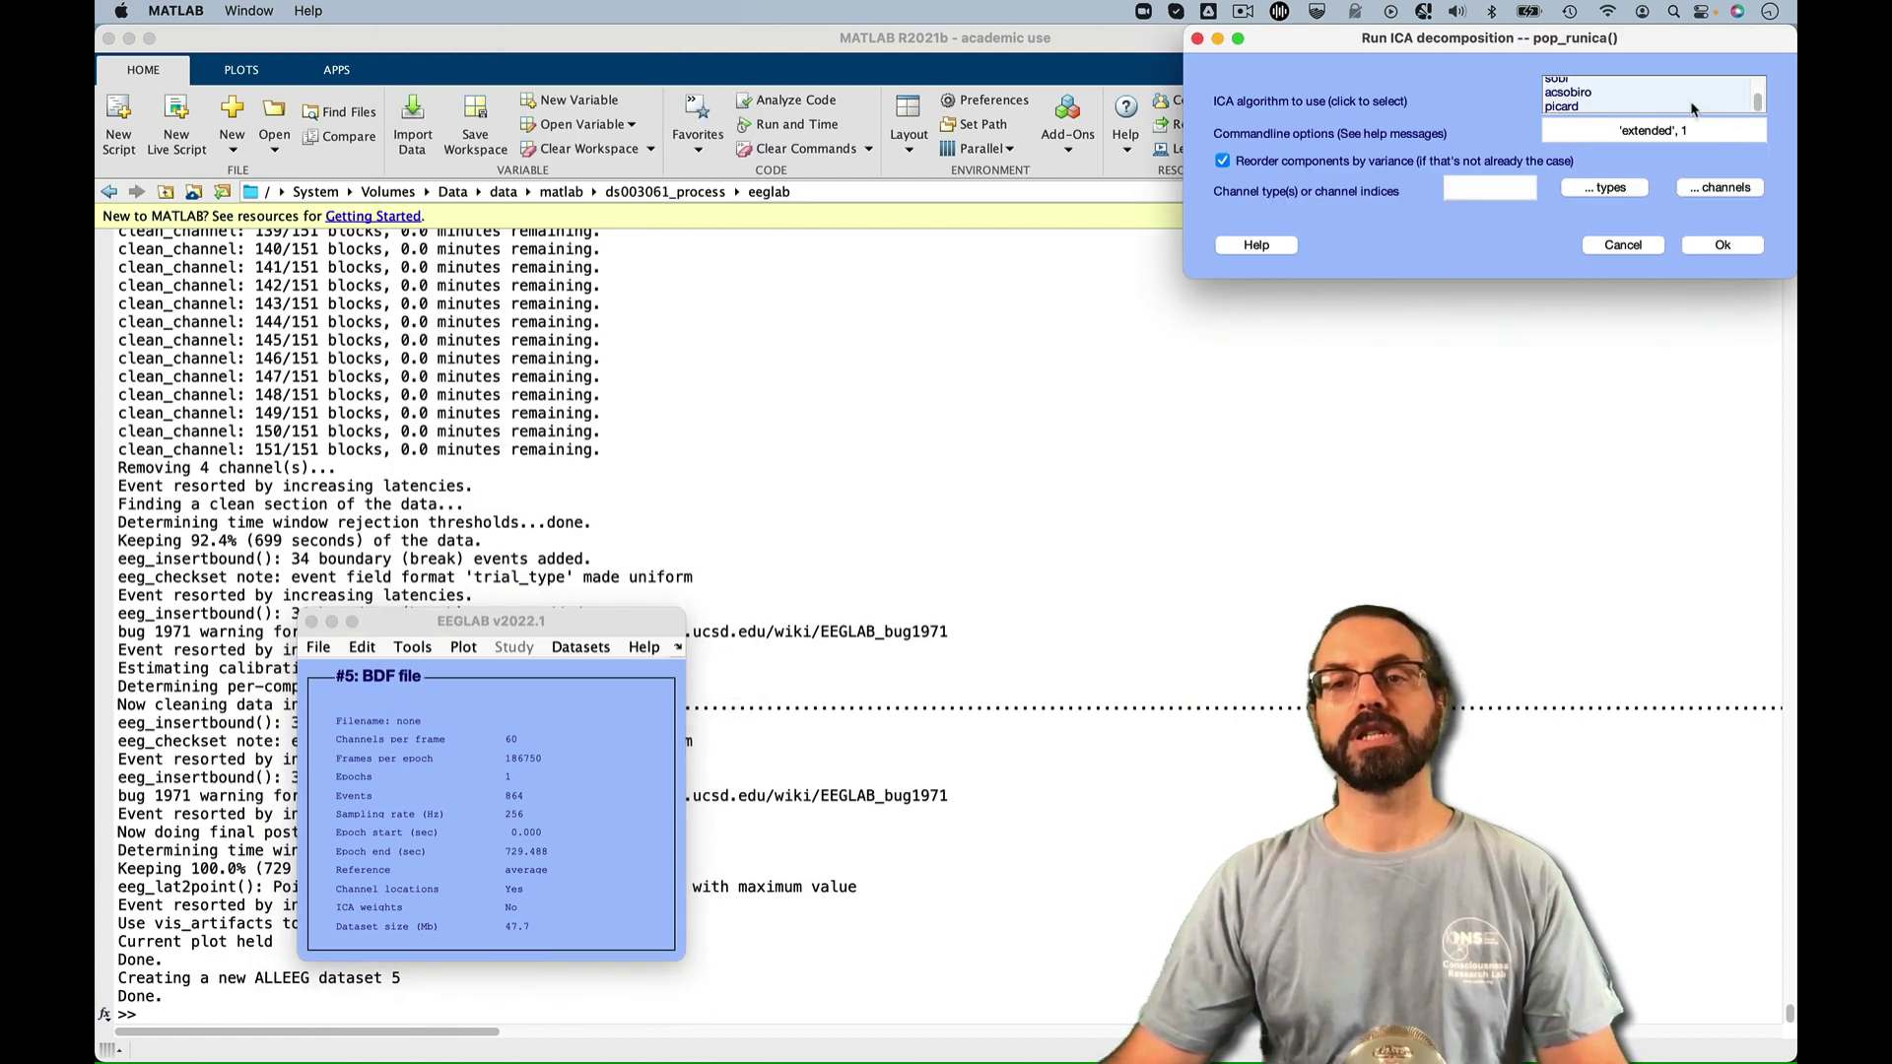
pyautogui.click(1694, 108)
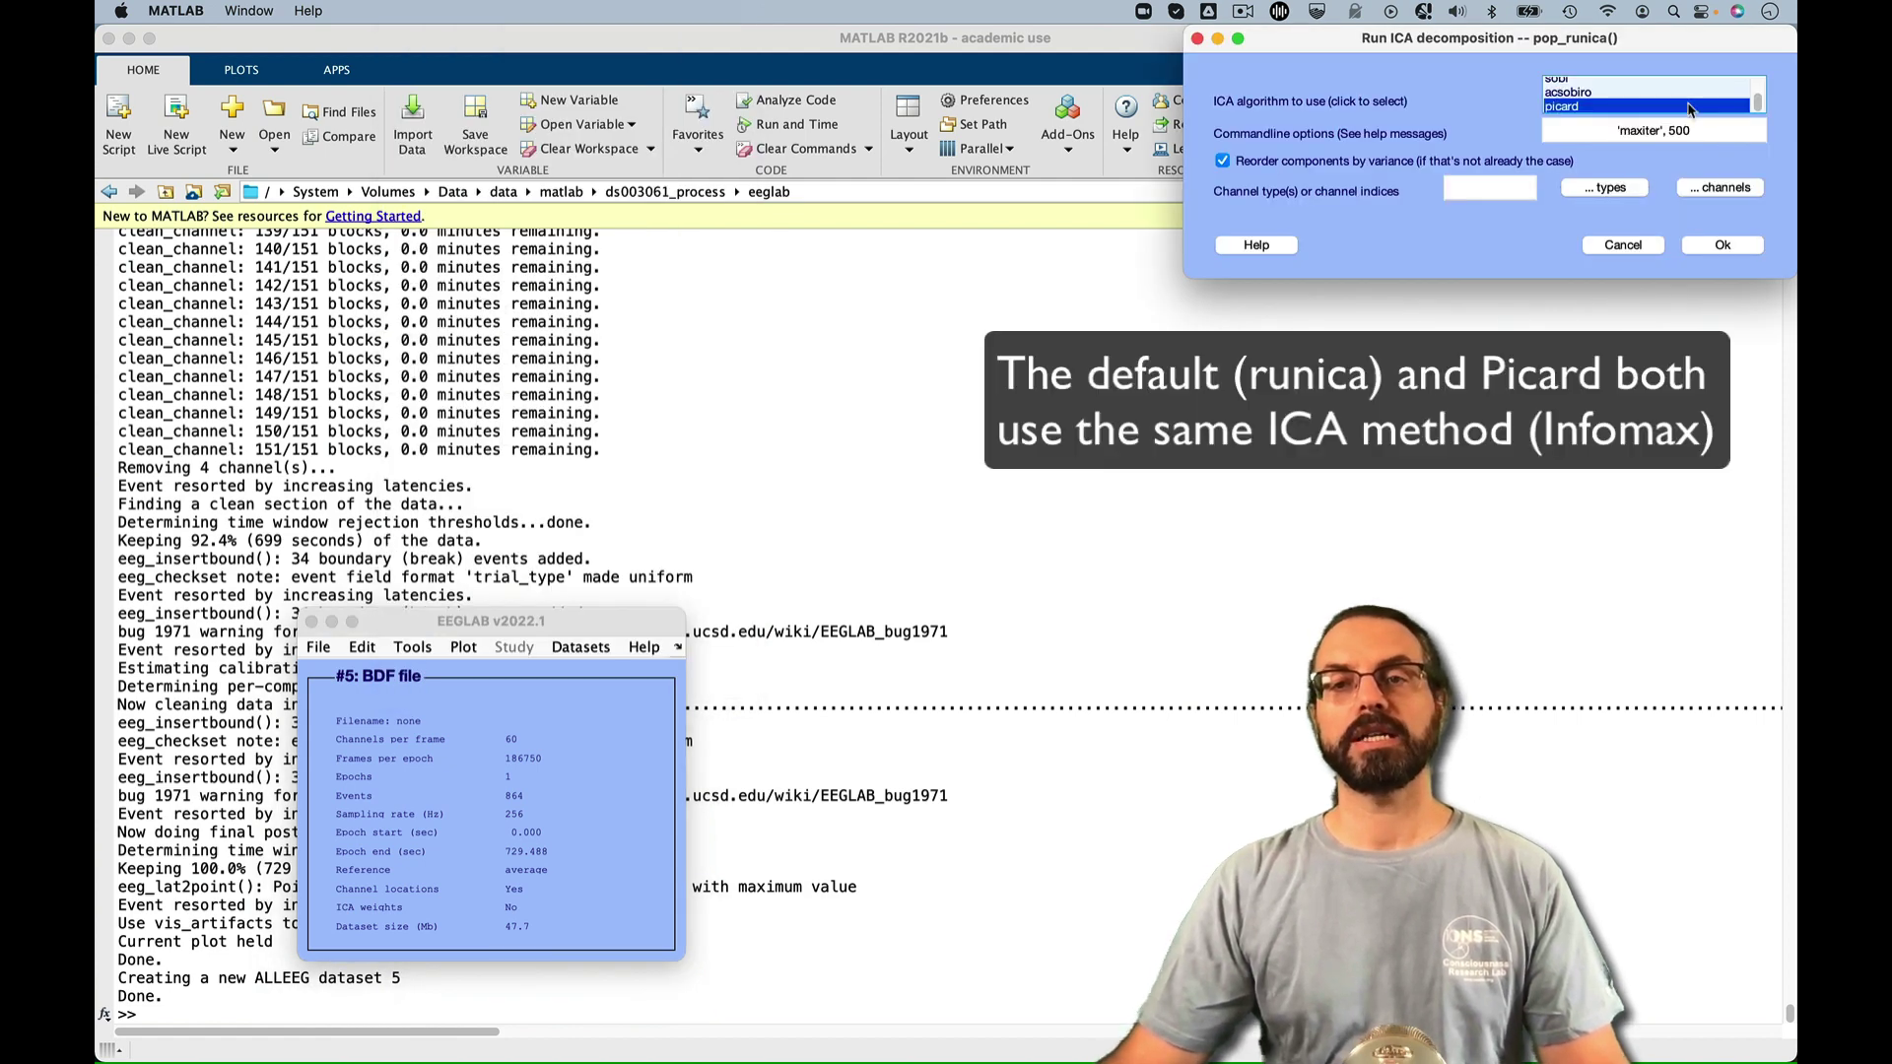
pyautogui.click(1721, 247)
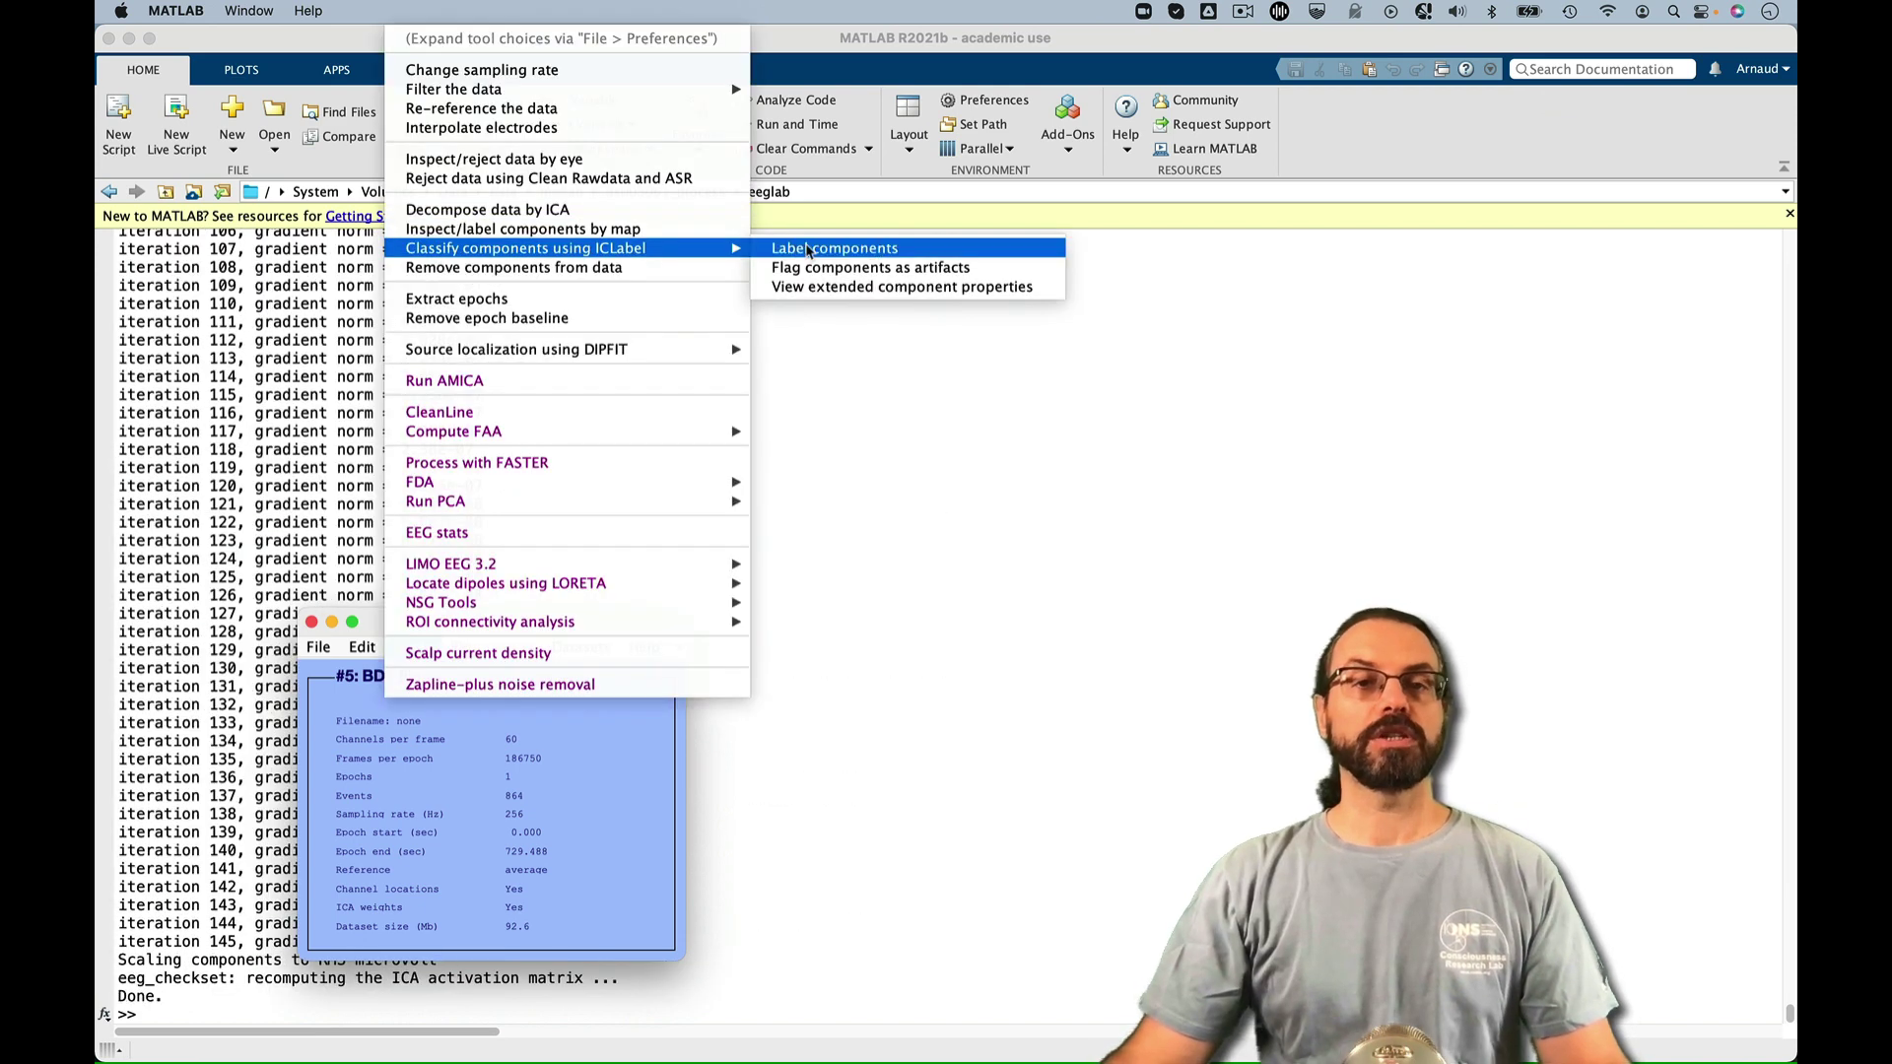
pyautogui.click(810, 251)
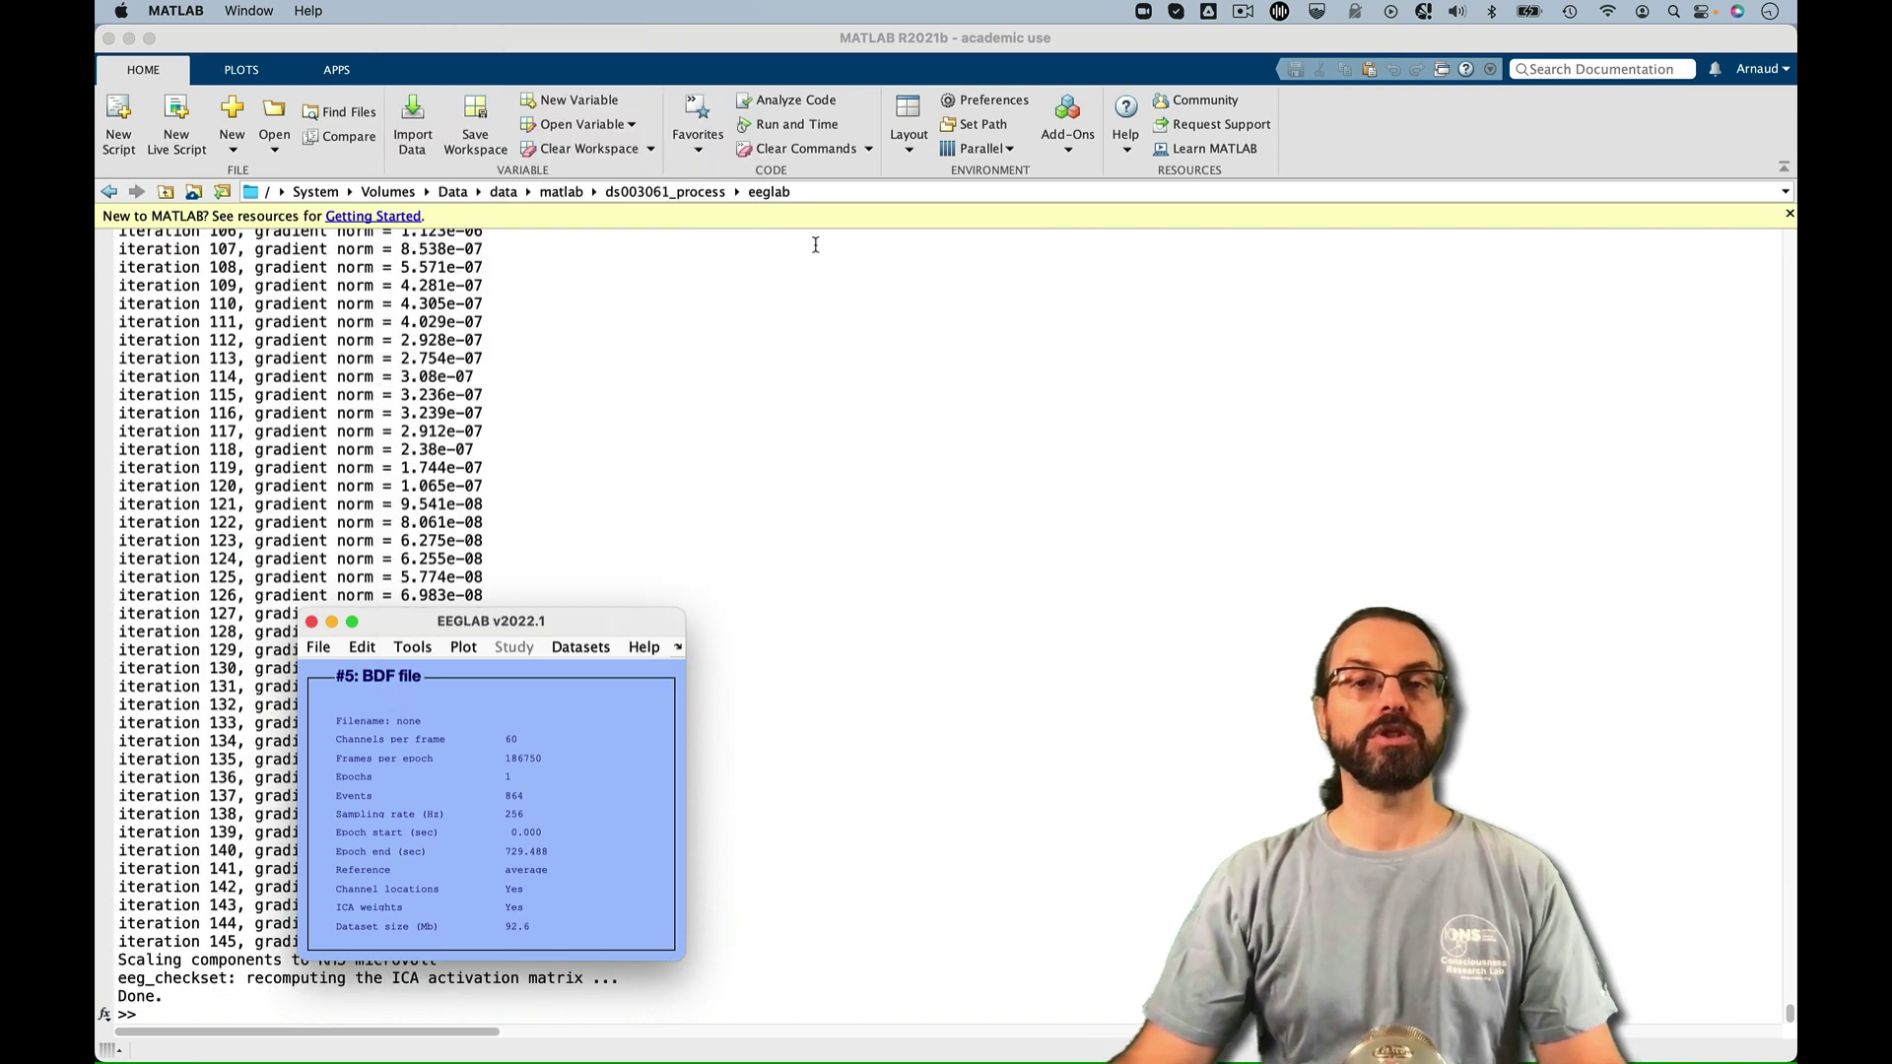
pyautogui.click(1753, 177)
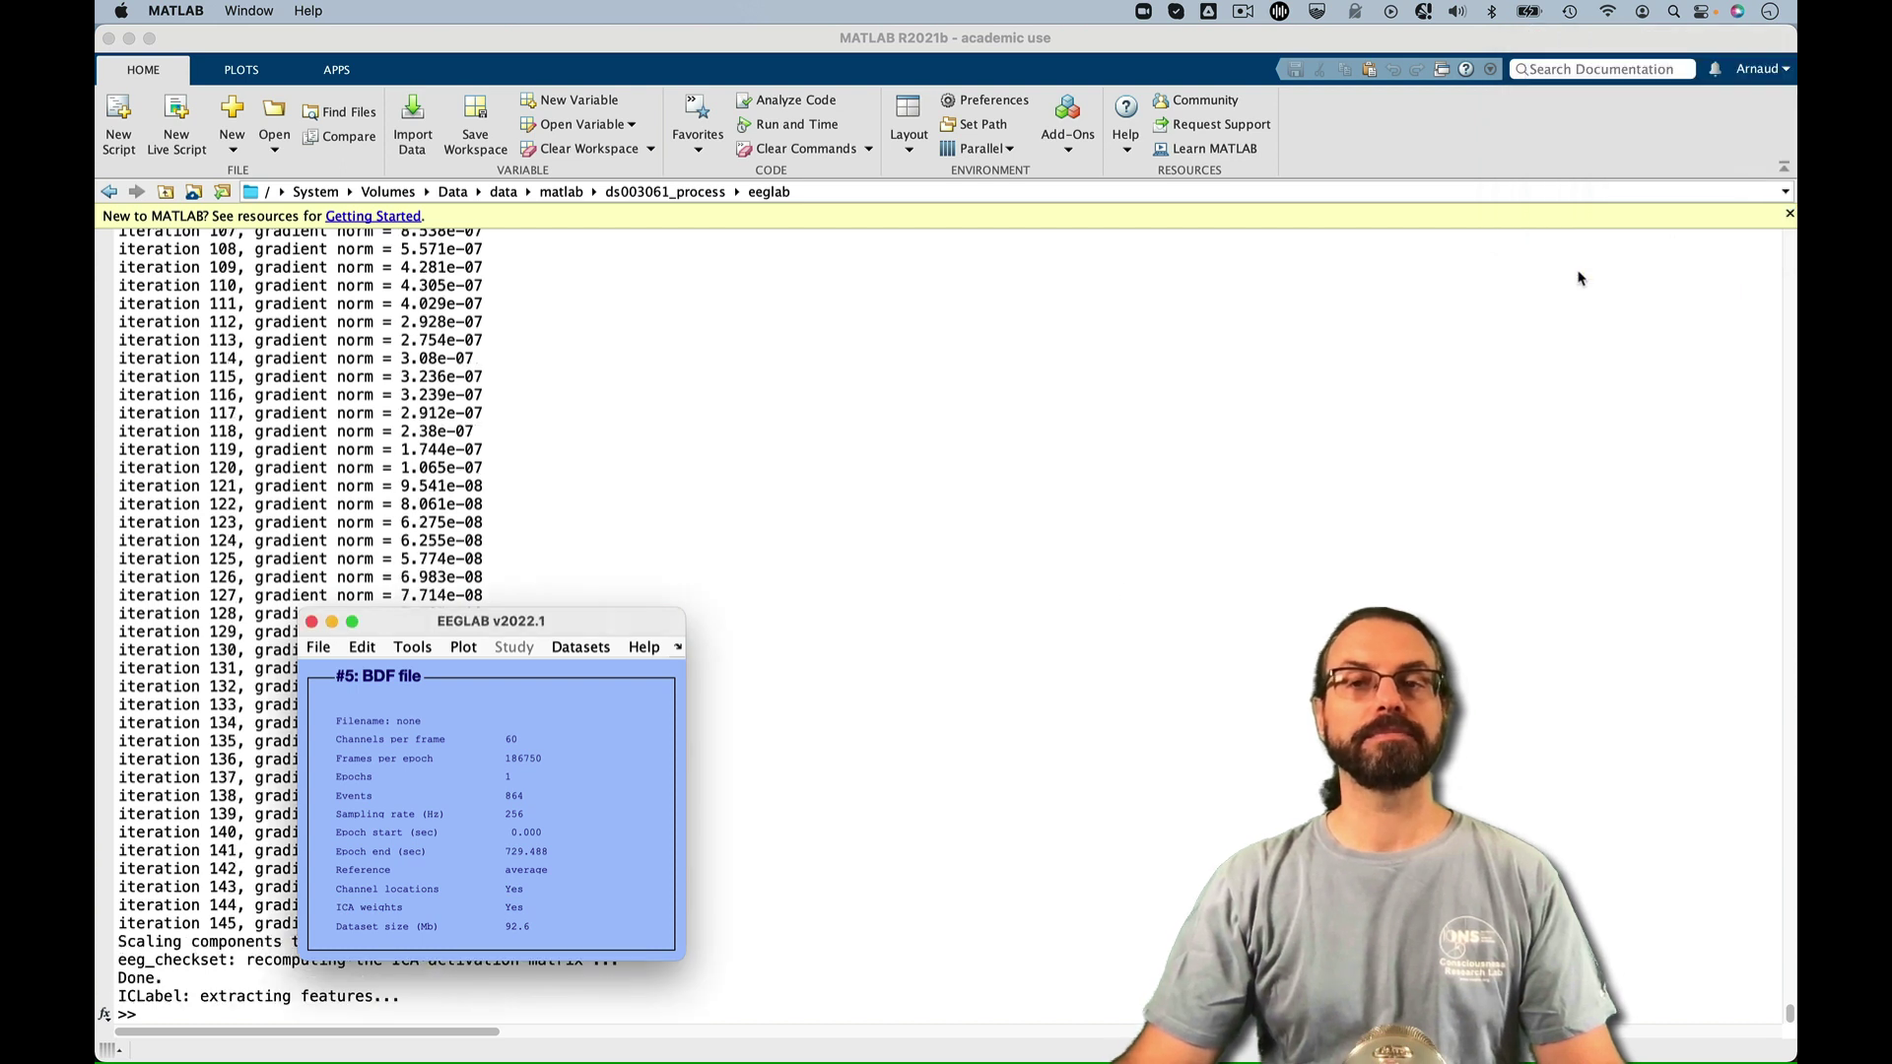
pyautogui.write('1:10')
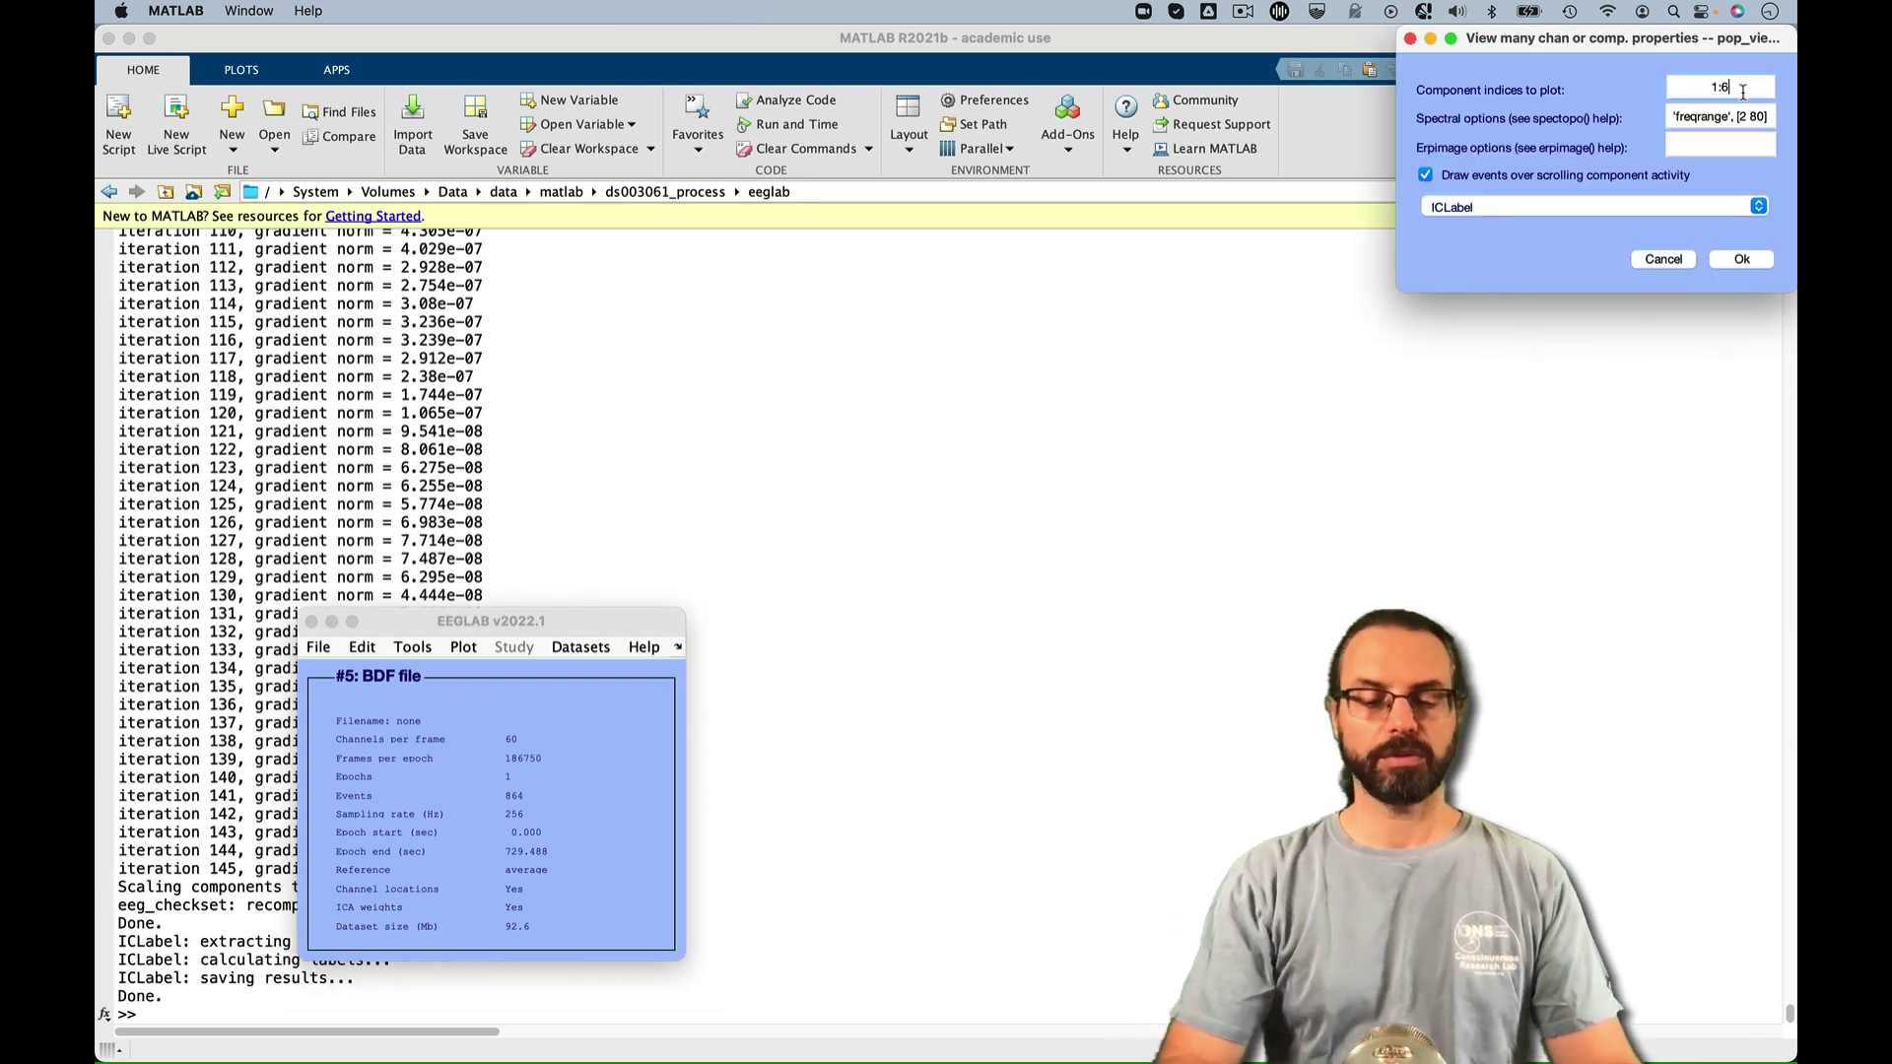
# Review the ICLabel scalp maps for components 1–10, noting Eye components 4 and 6
pyautogui.click(1742, 259)
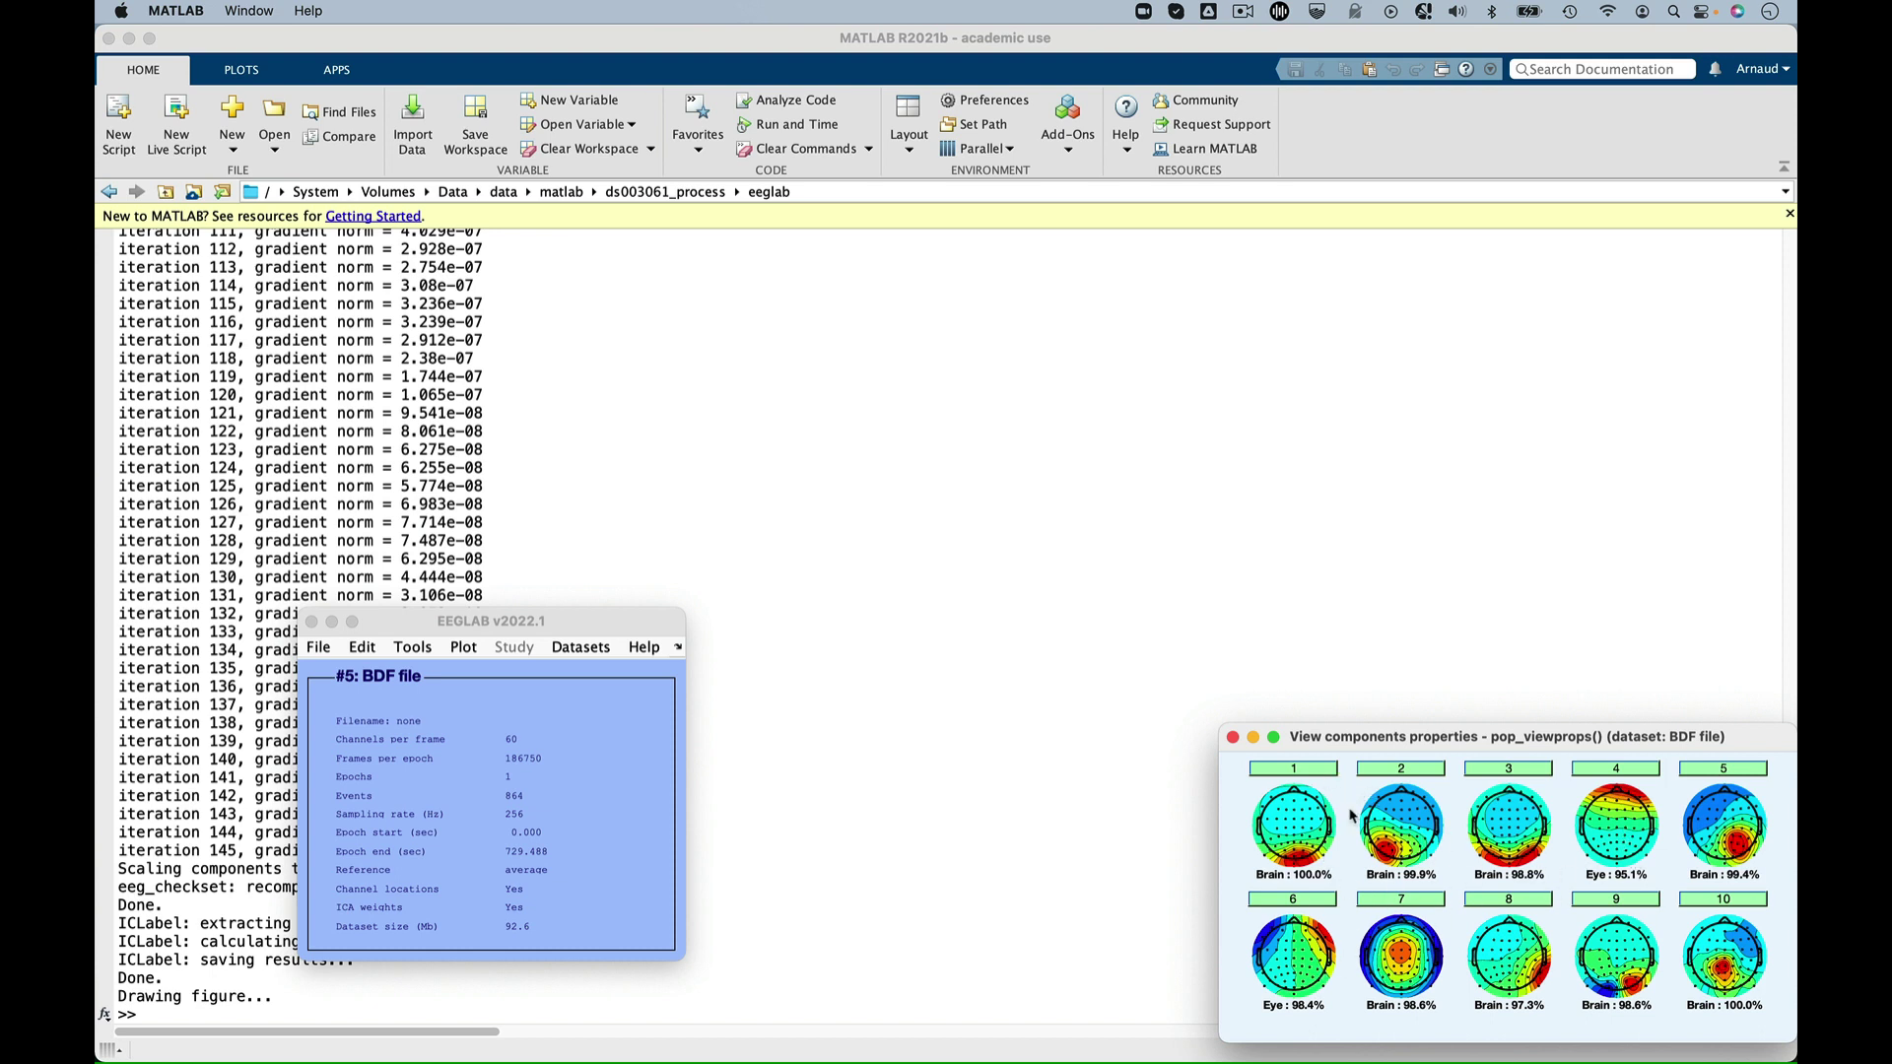
pyautogui.click(1231, 739)
pyautogui.click(413, 648)
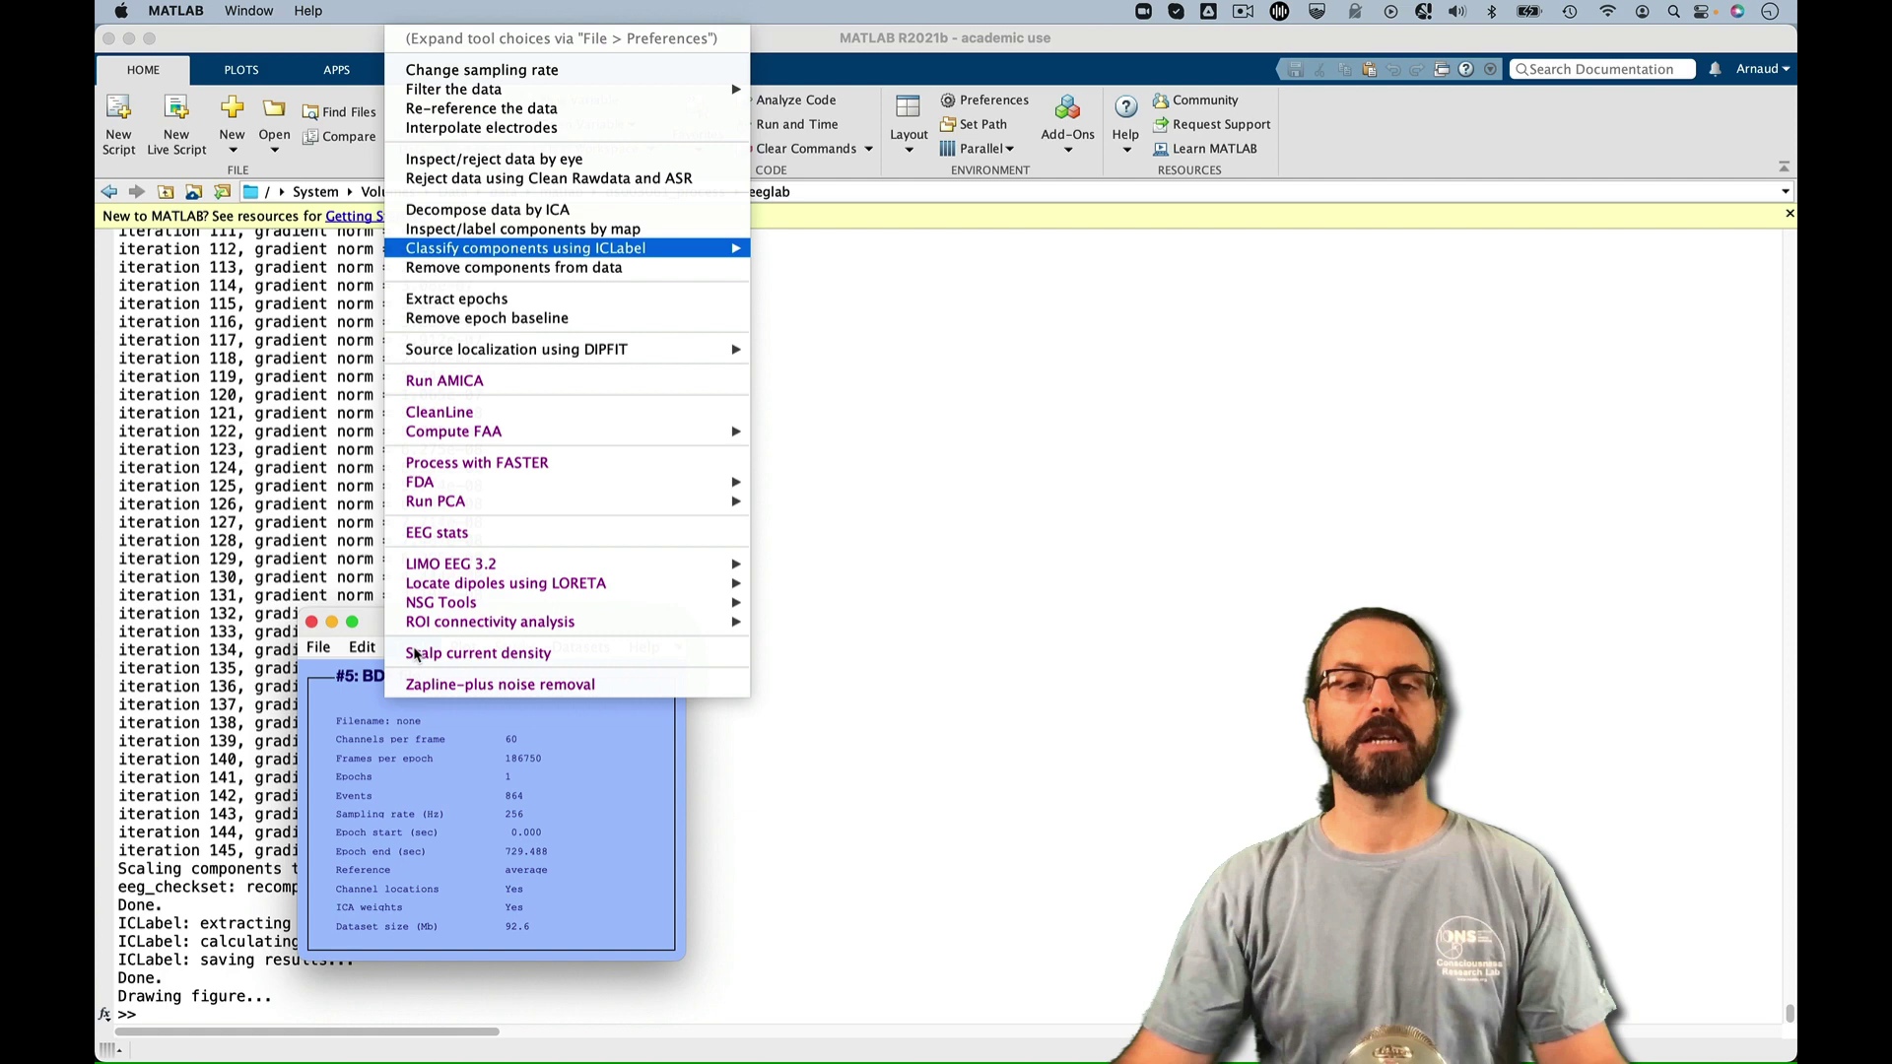
pyautogui.moveTo(526, 247)
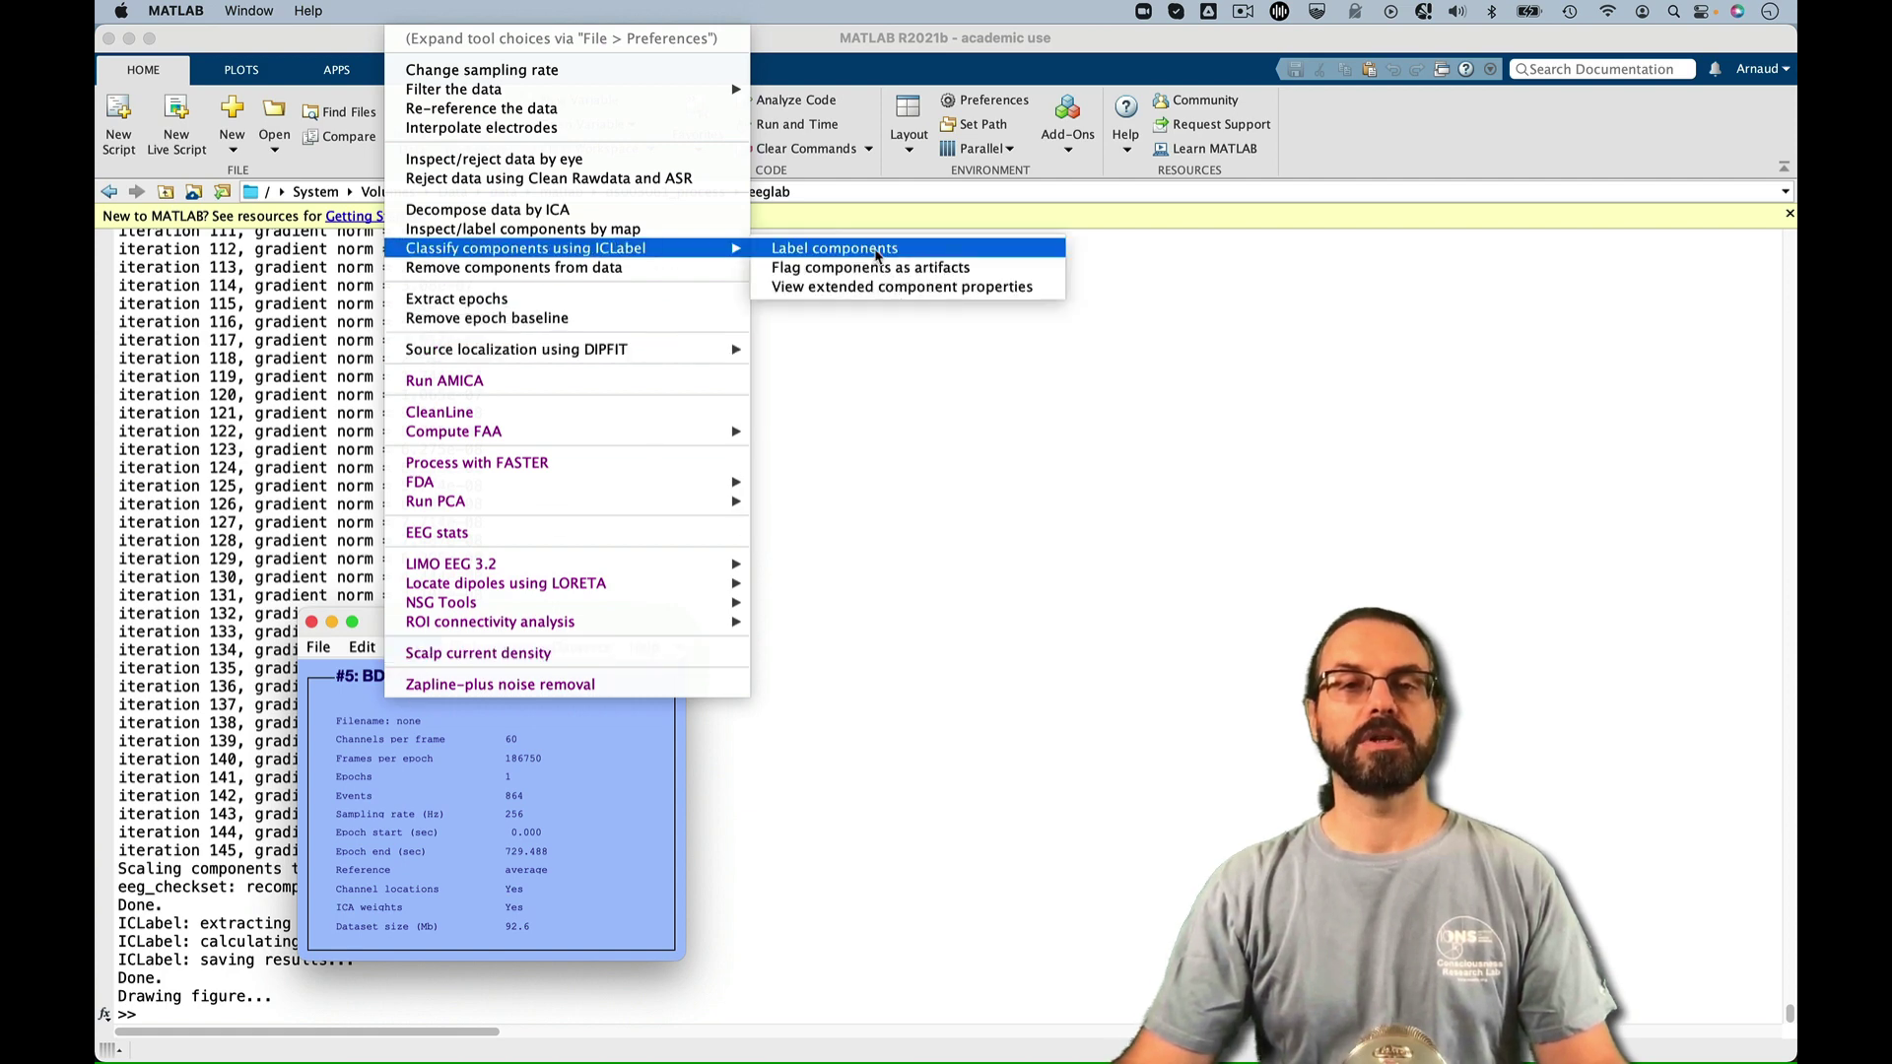
# Flag as artifacts the components with Muscle or Eye probability between 0.9 and 1
pyautogui.click(884, 267)
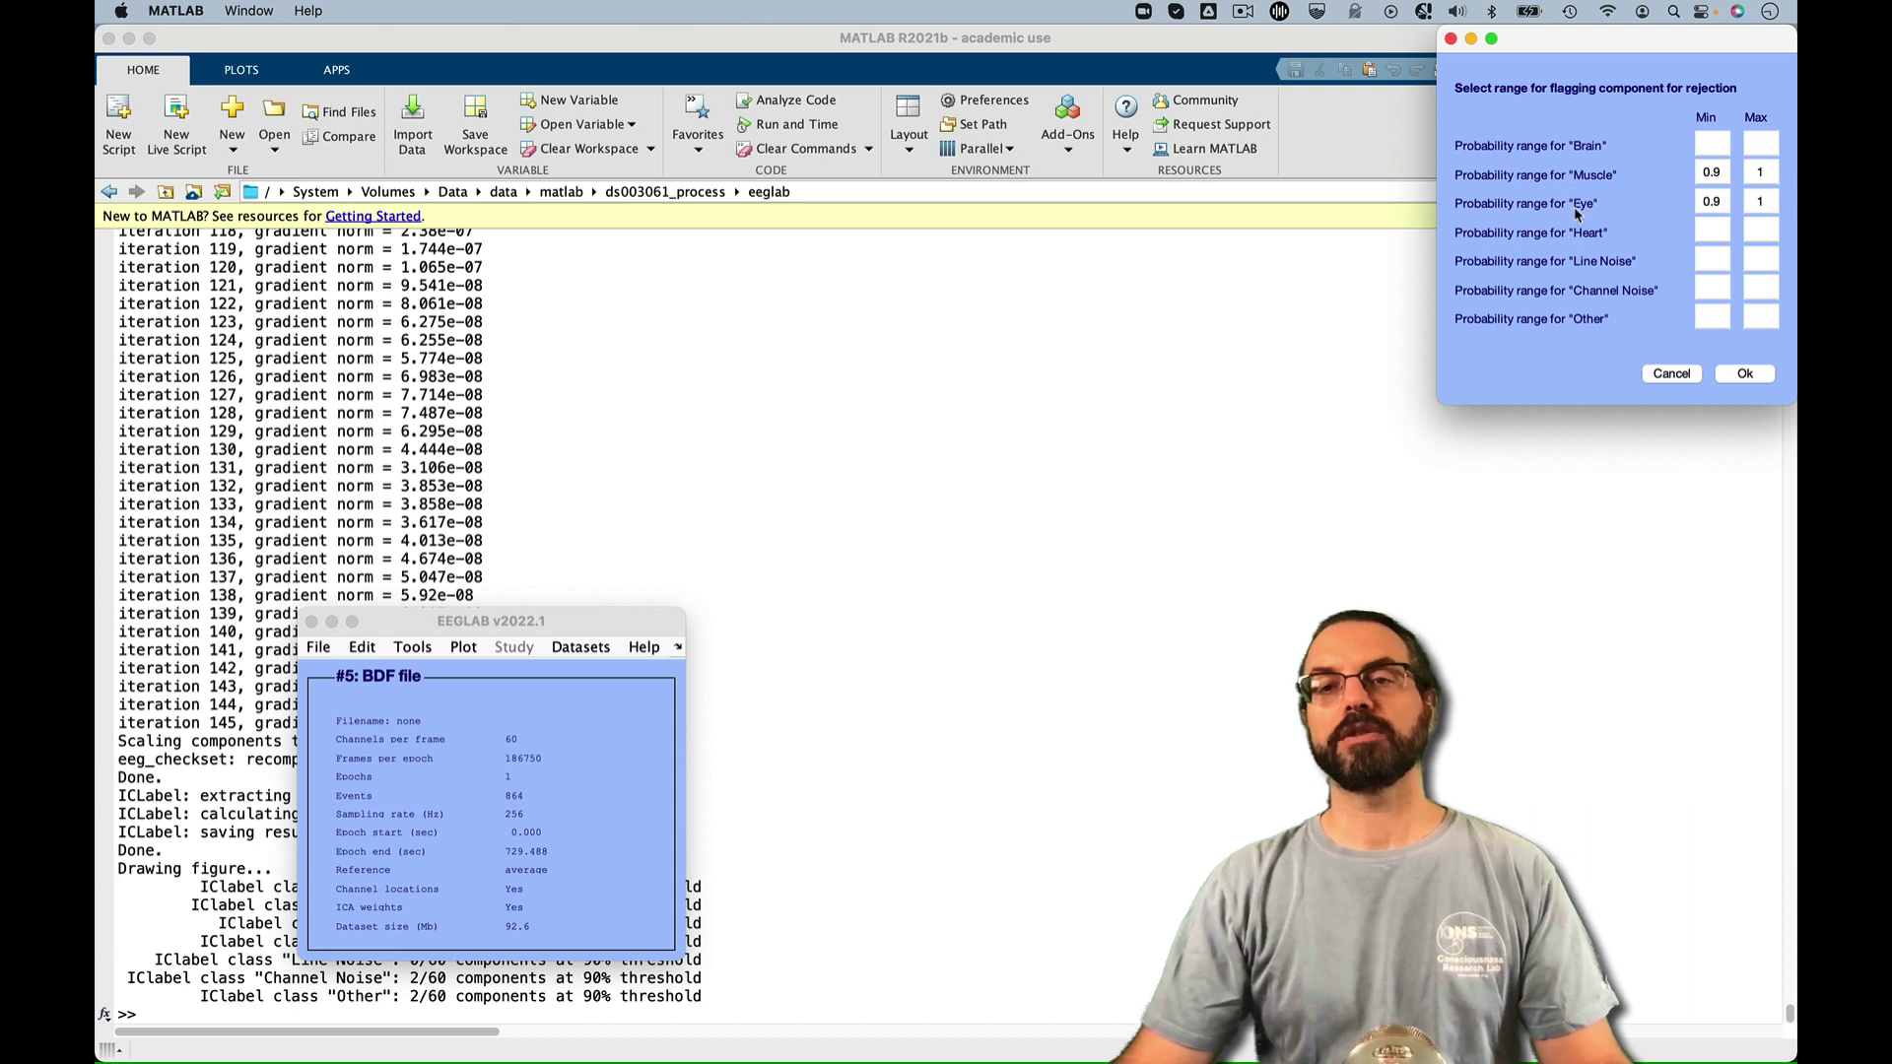
pyautogui.click(1717, 203)
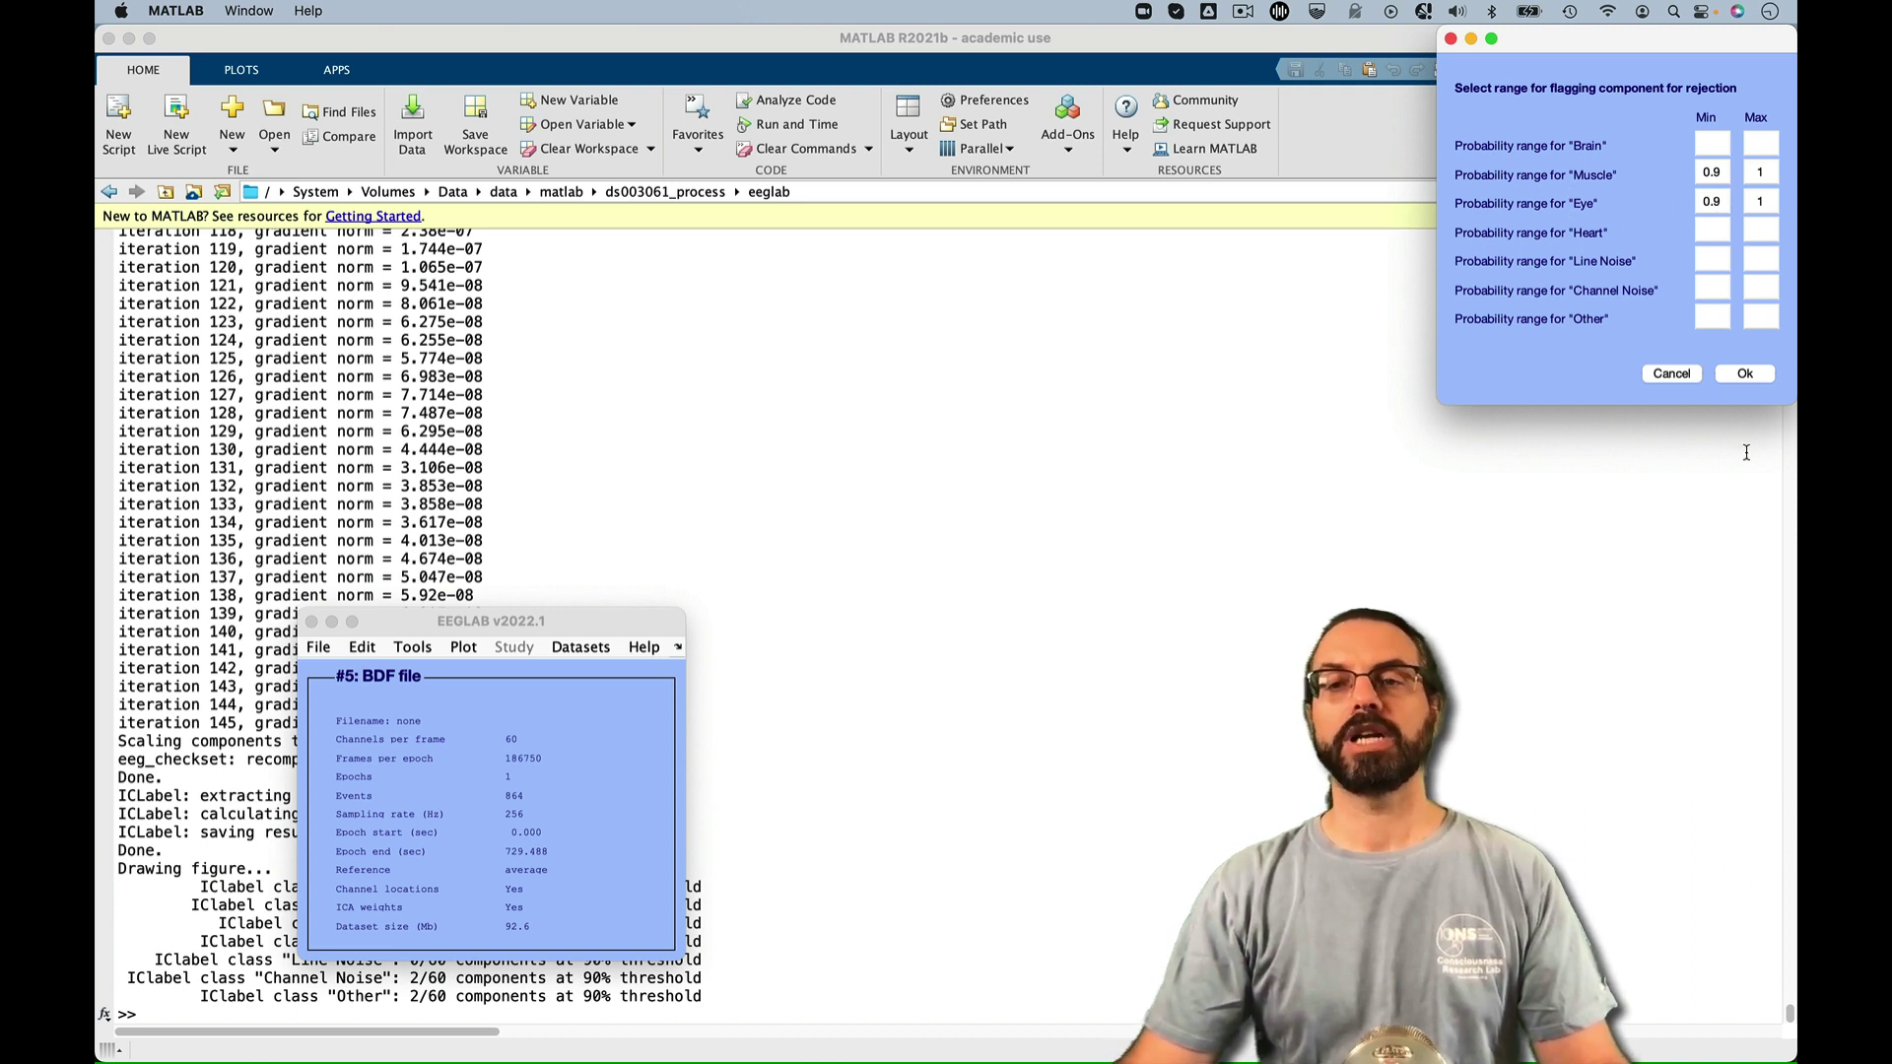
pyautogui.click(1746, 374)
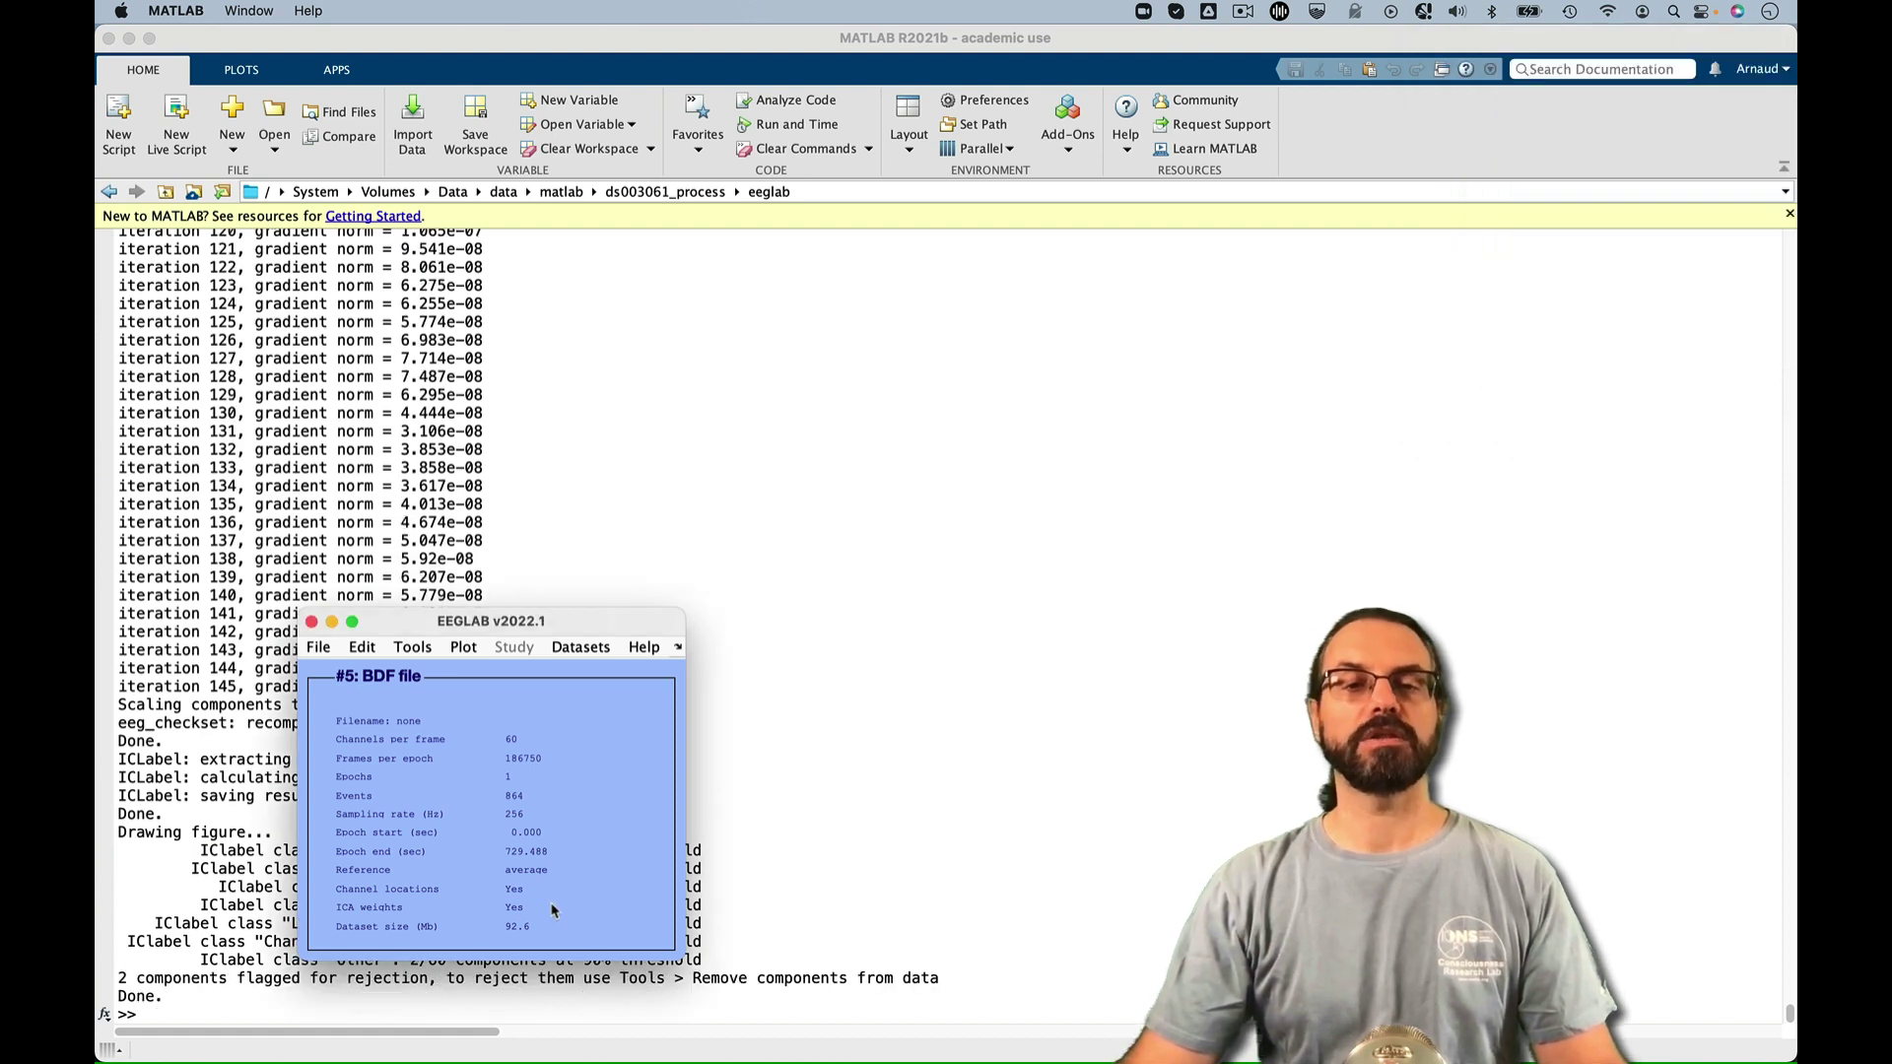
pyautogui.click(413, 647)
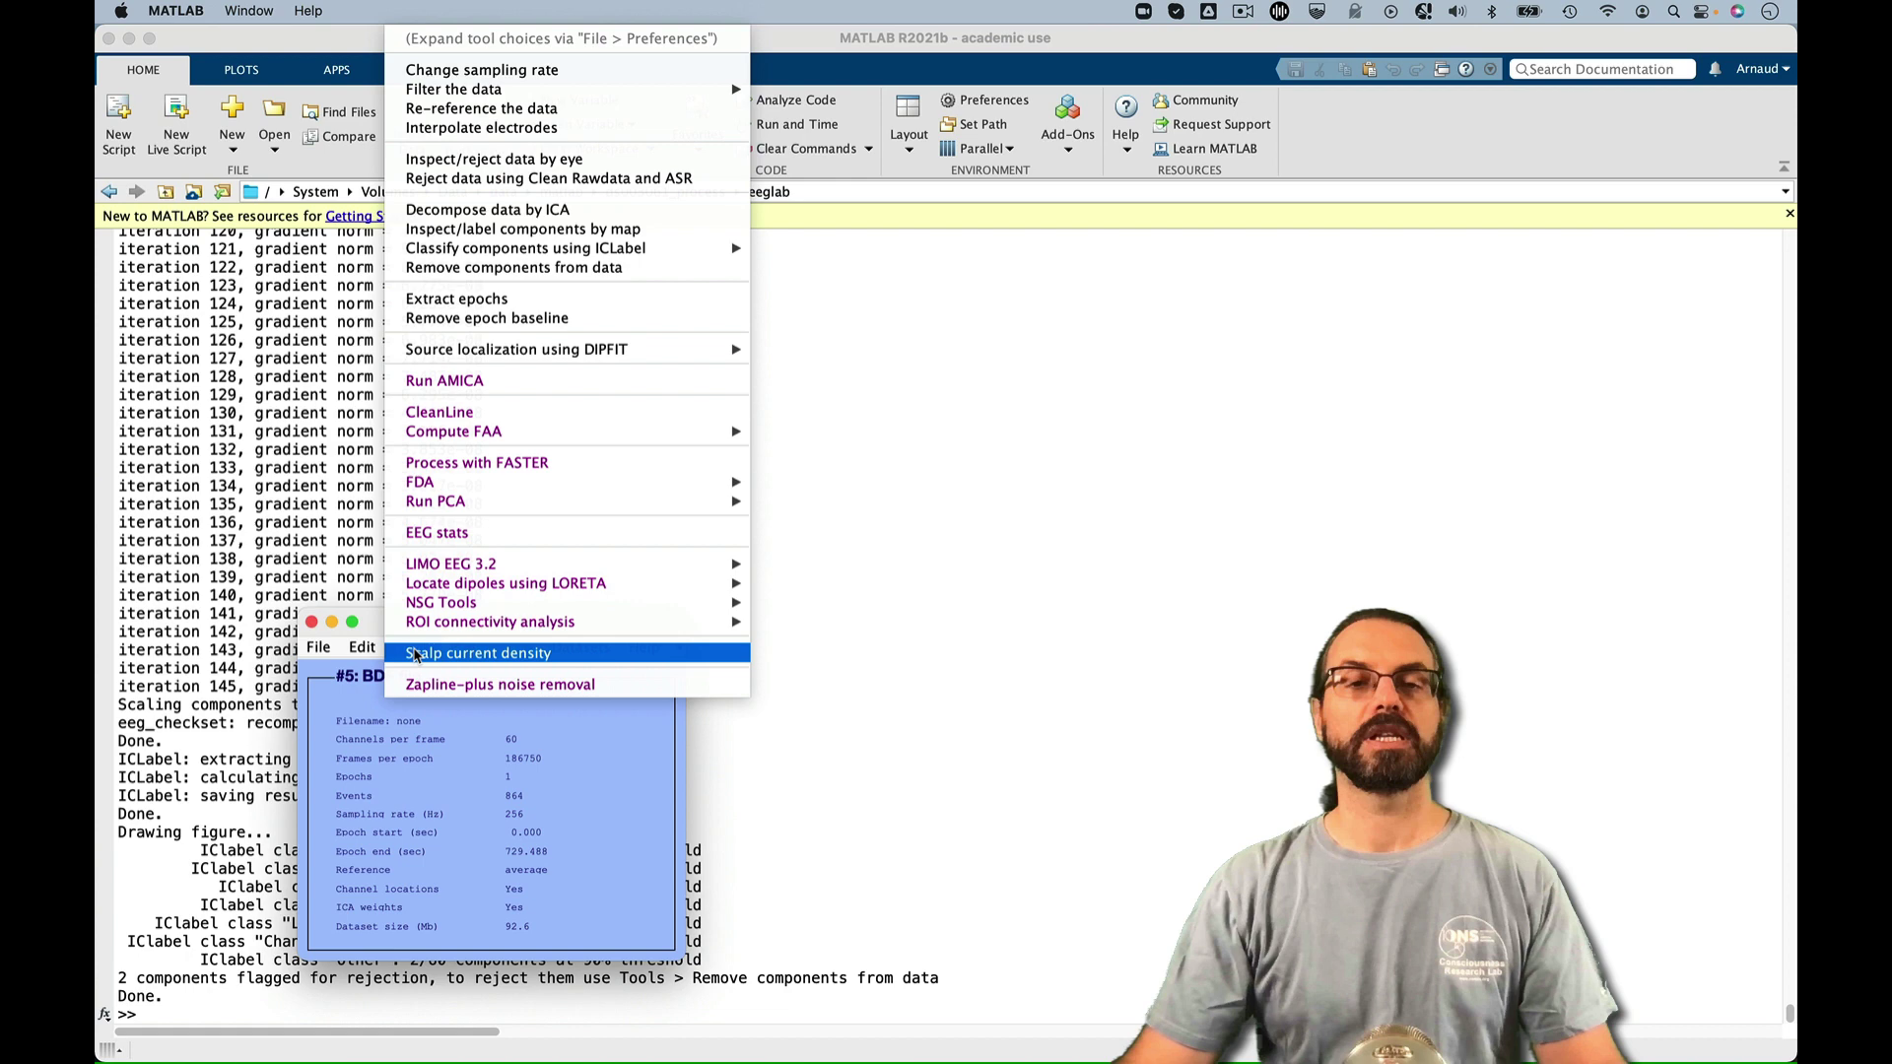
# Confirm removal of flagged components 4 and 6
pyautogui.click(525, 268)
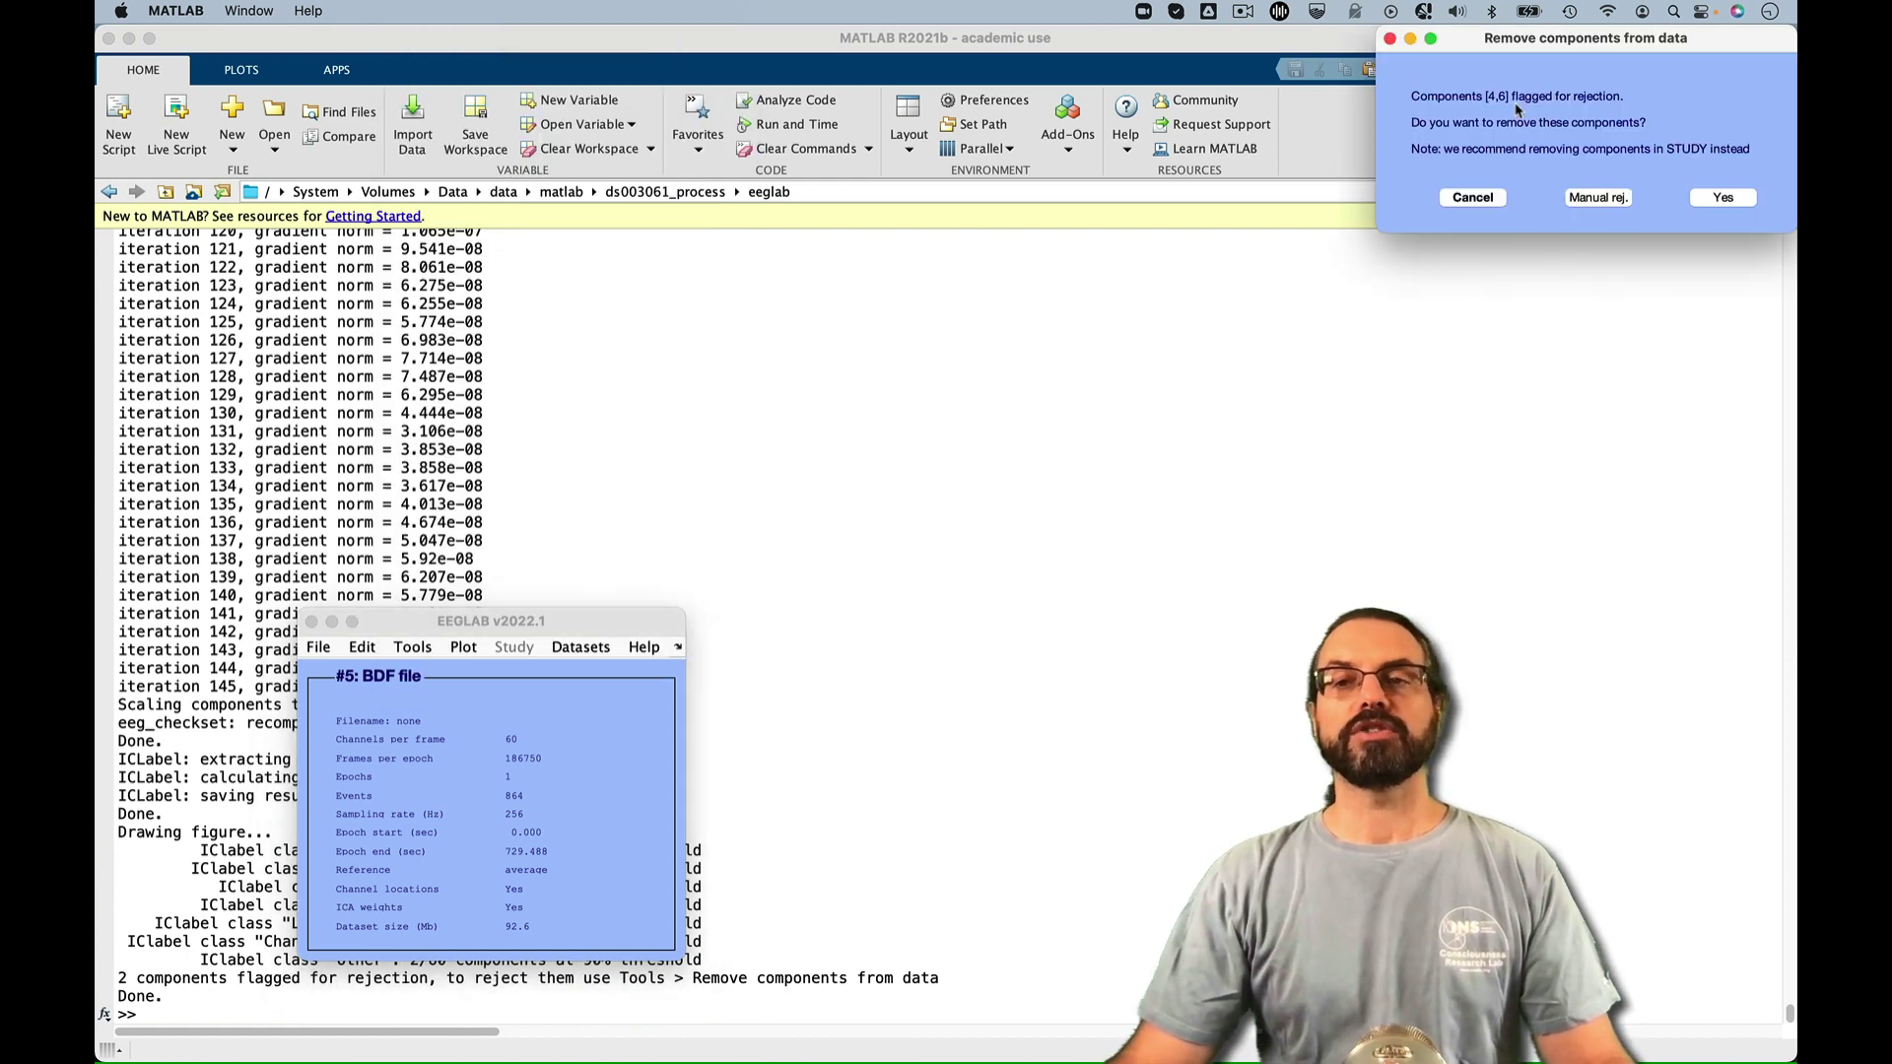
pyautogui.moveTo(1546, 40); pyautogui.dragTo(853, 337)
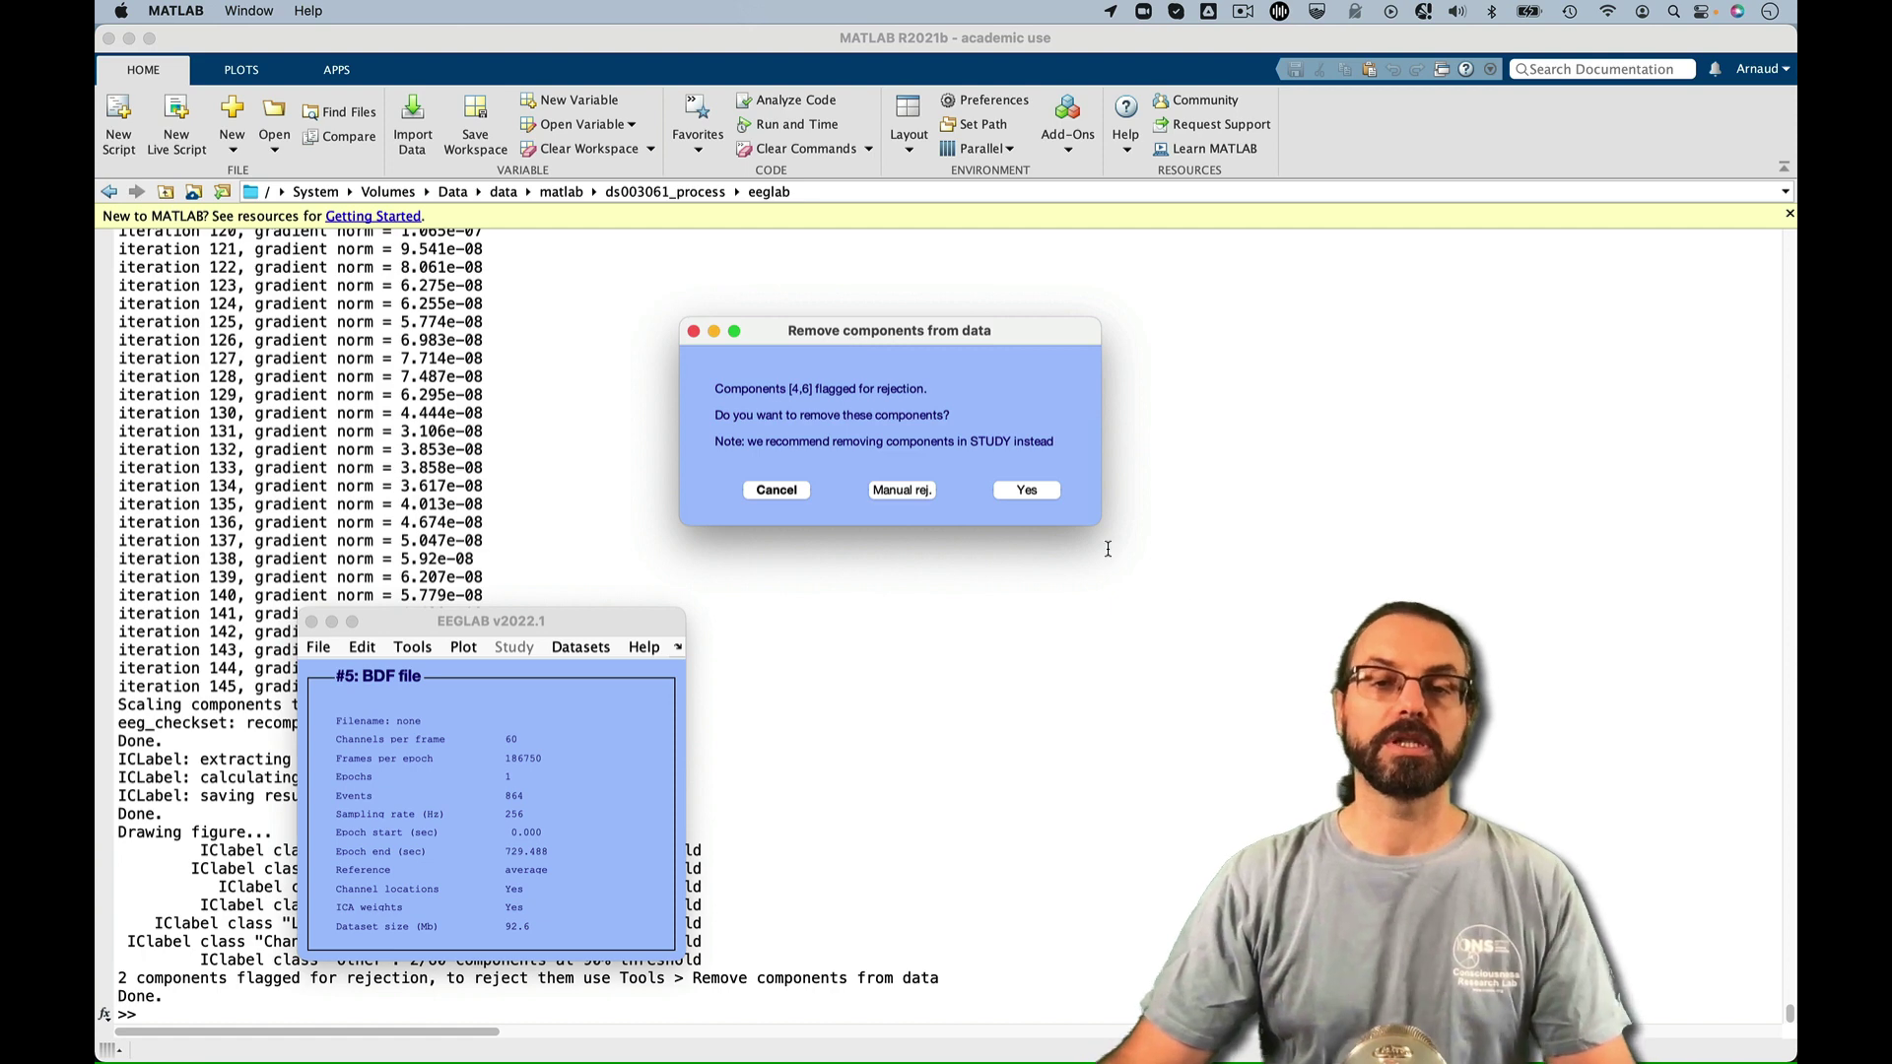
pyautogui.click(1027, 489)
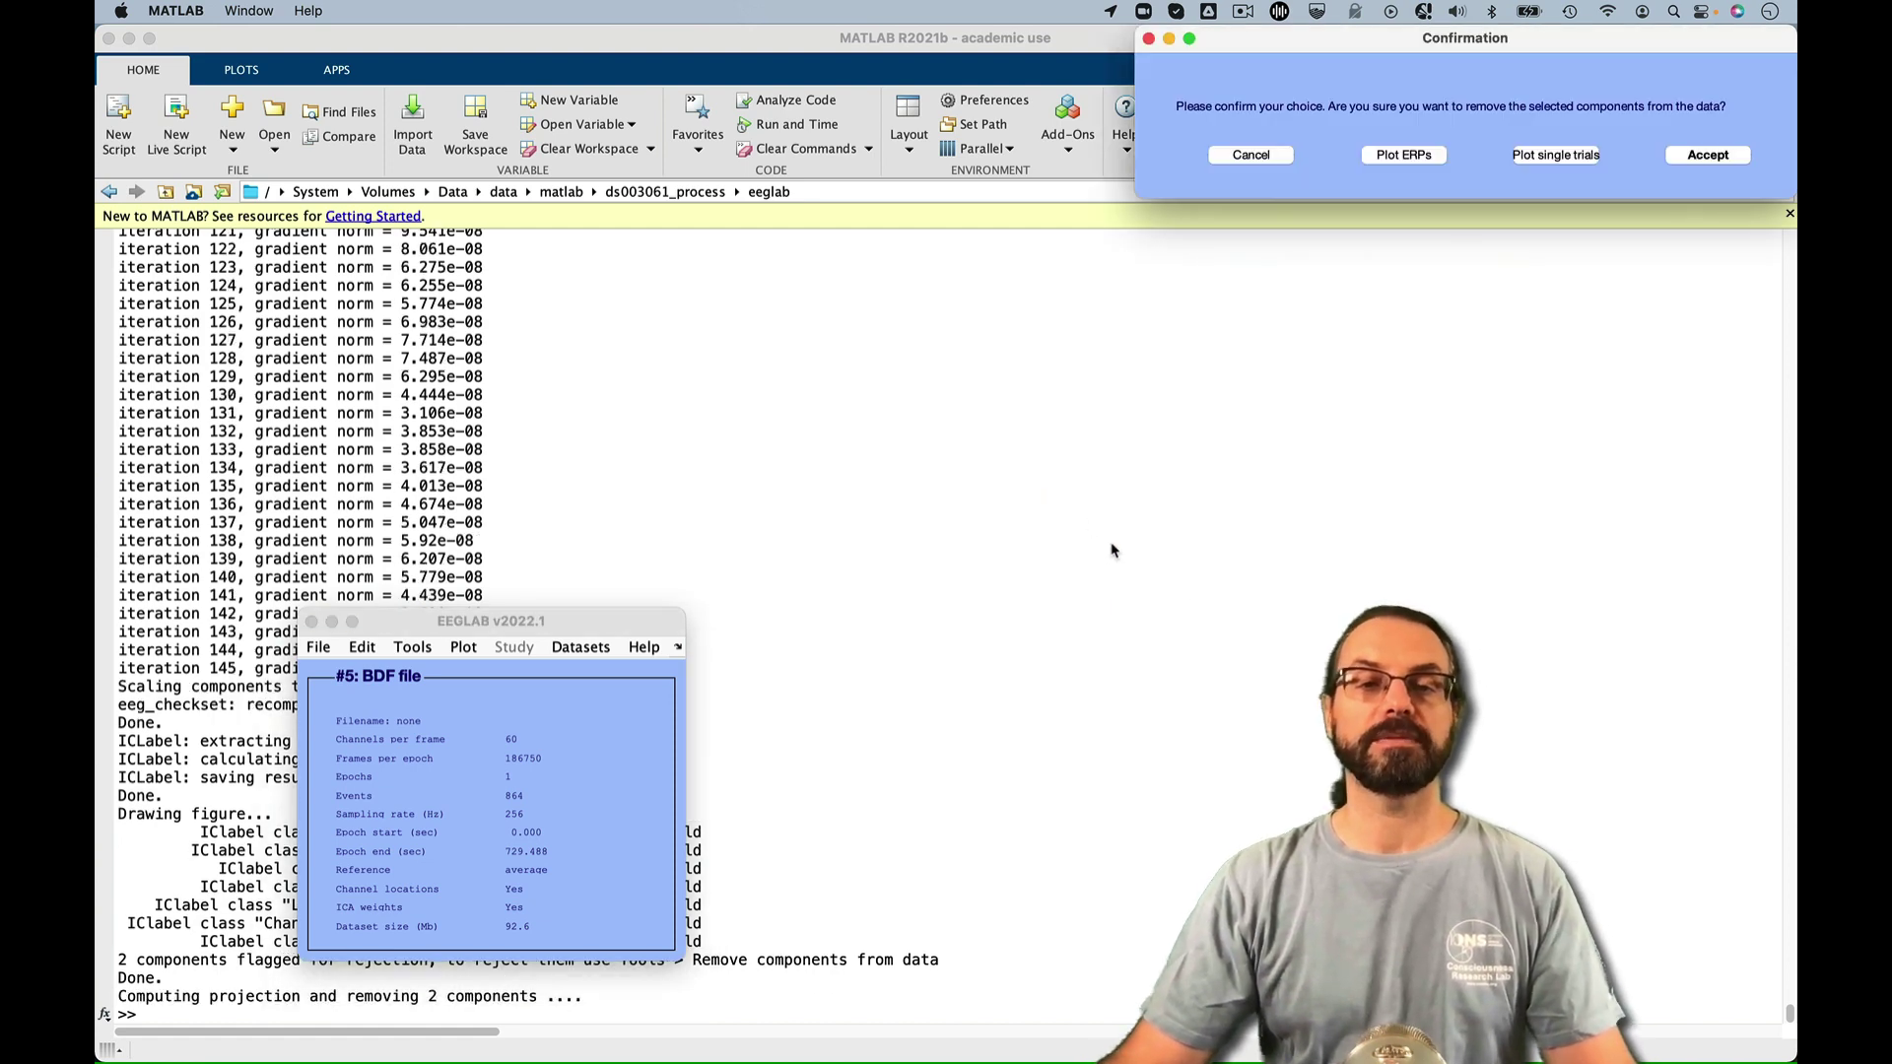
# Compare channels before and after removal, then save as dataset 6 'BDF file pruned with ICA'
pyautogui.click(1558, 155)
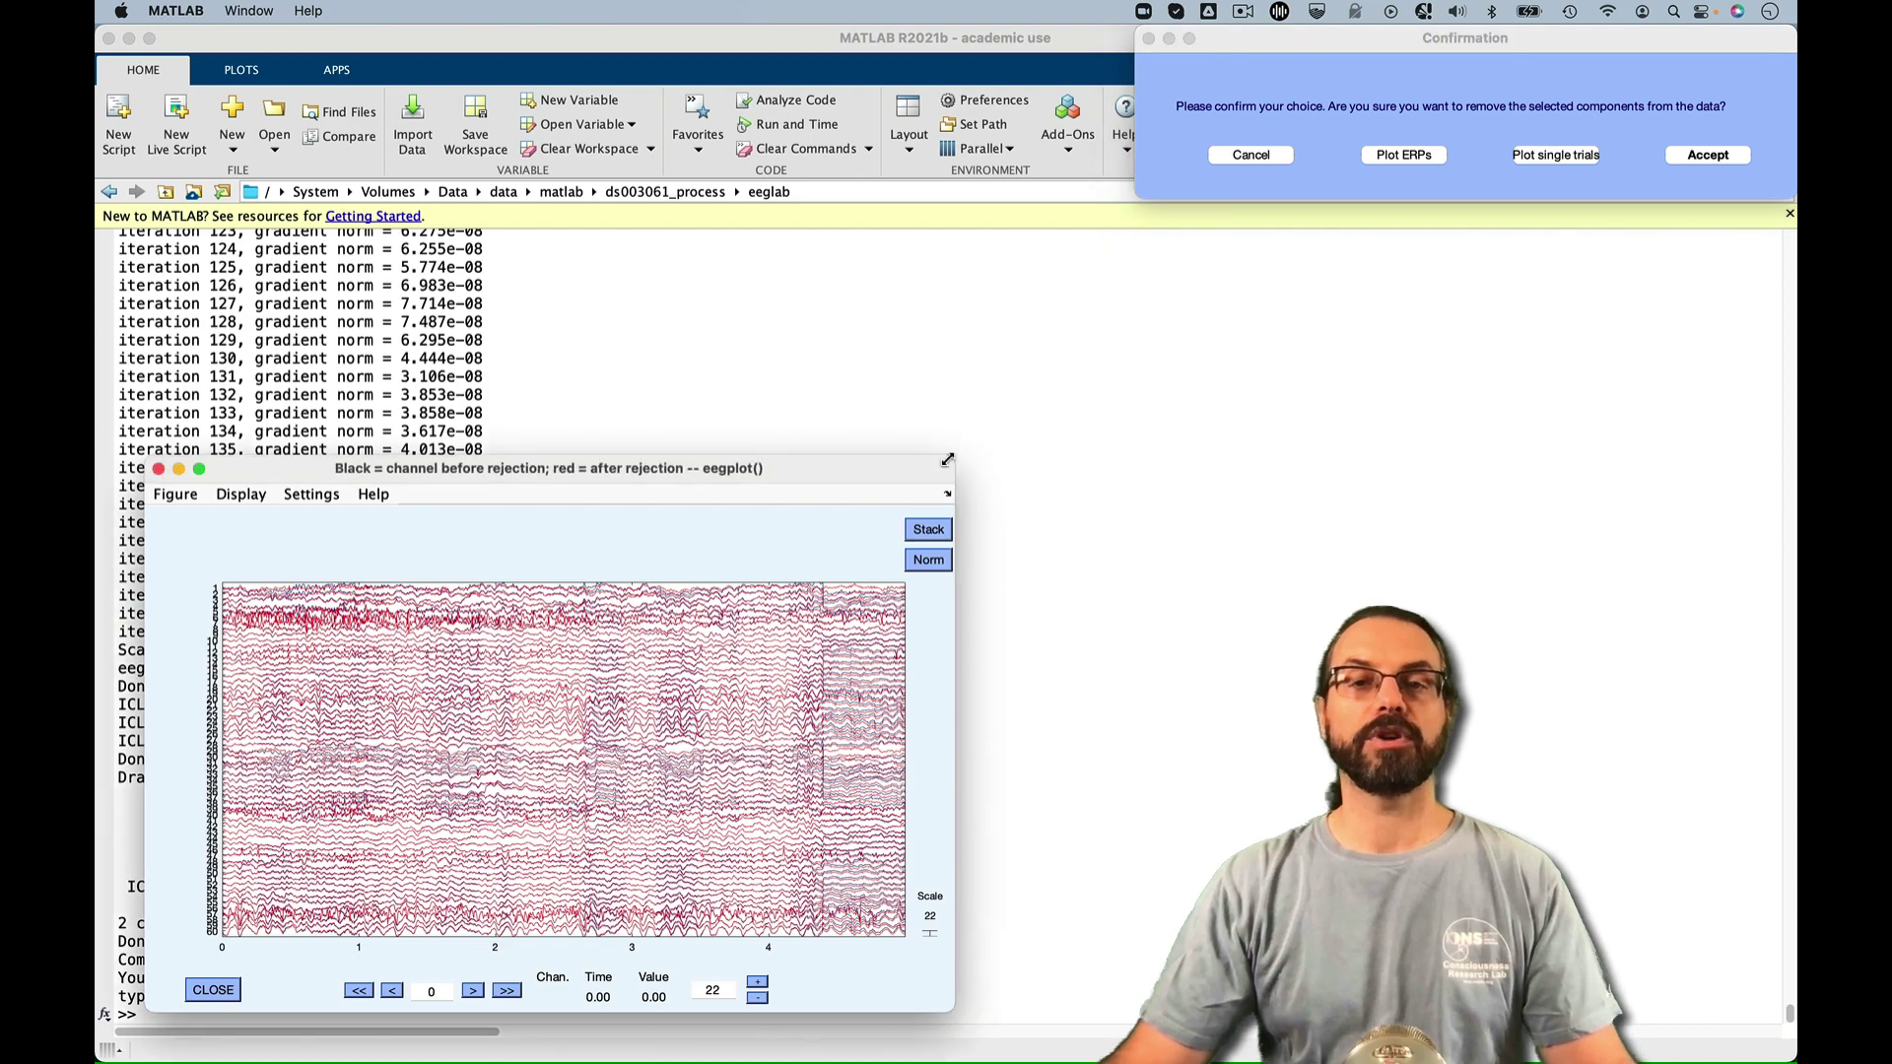
pyautogui.moveTo(944, 469); pyautogui.dragTo(1441, 103)
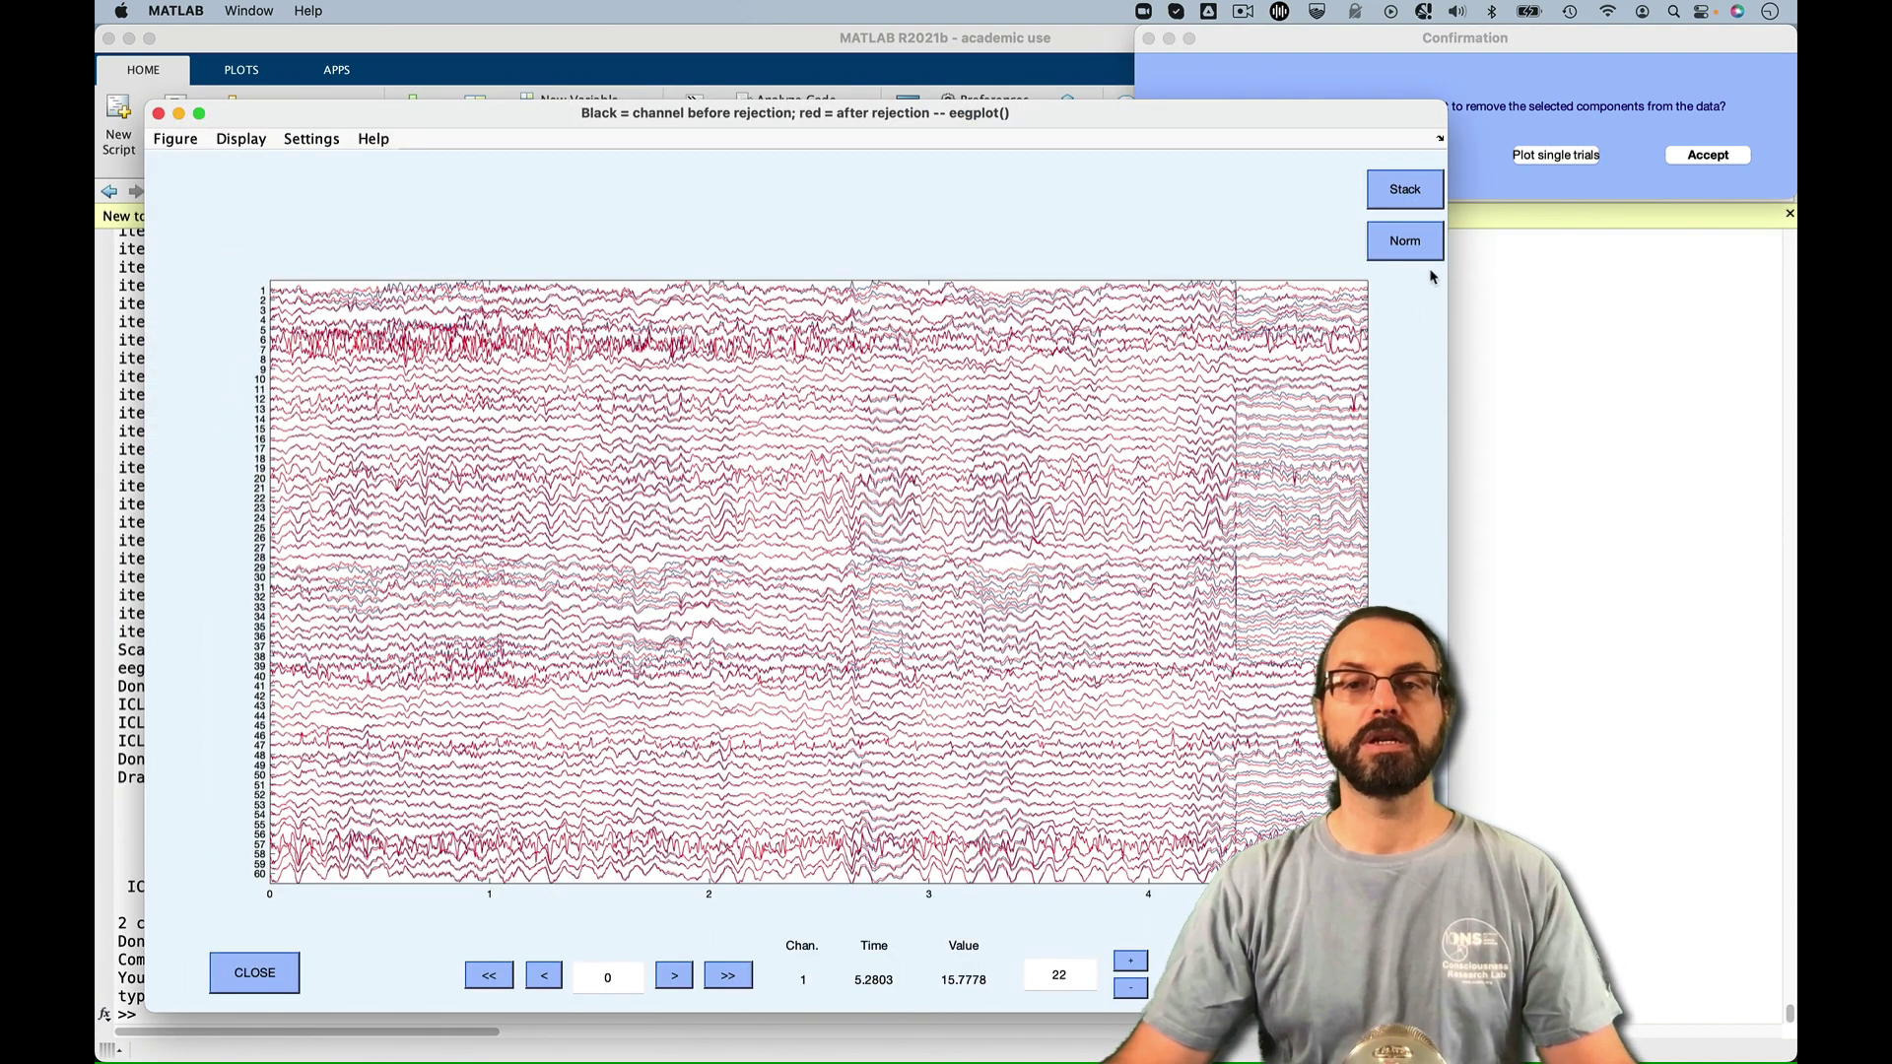
pyautogui.click(1404, 189)
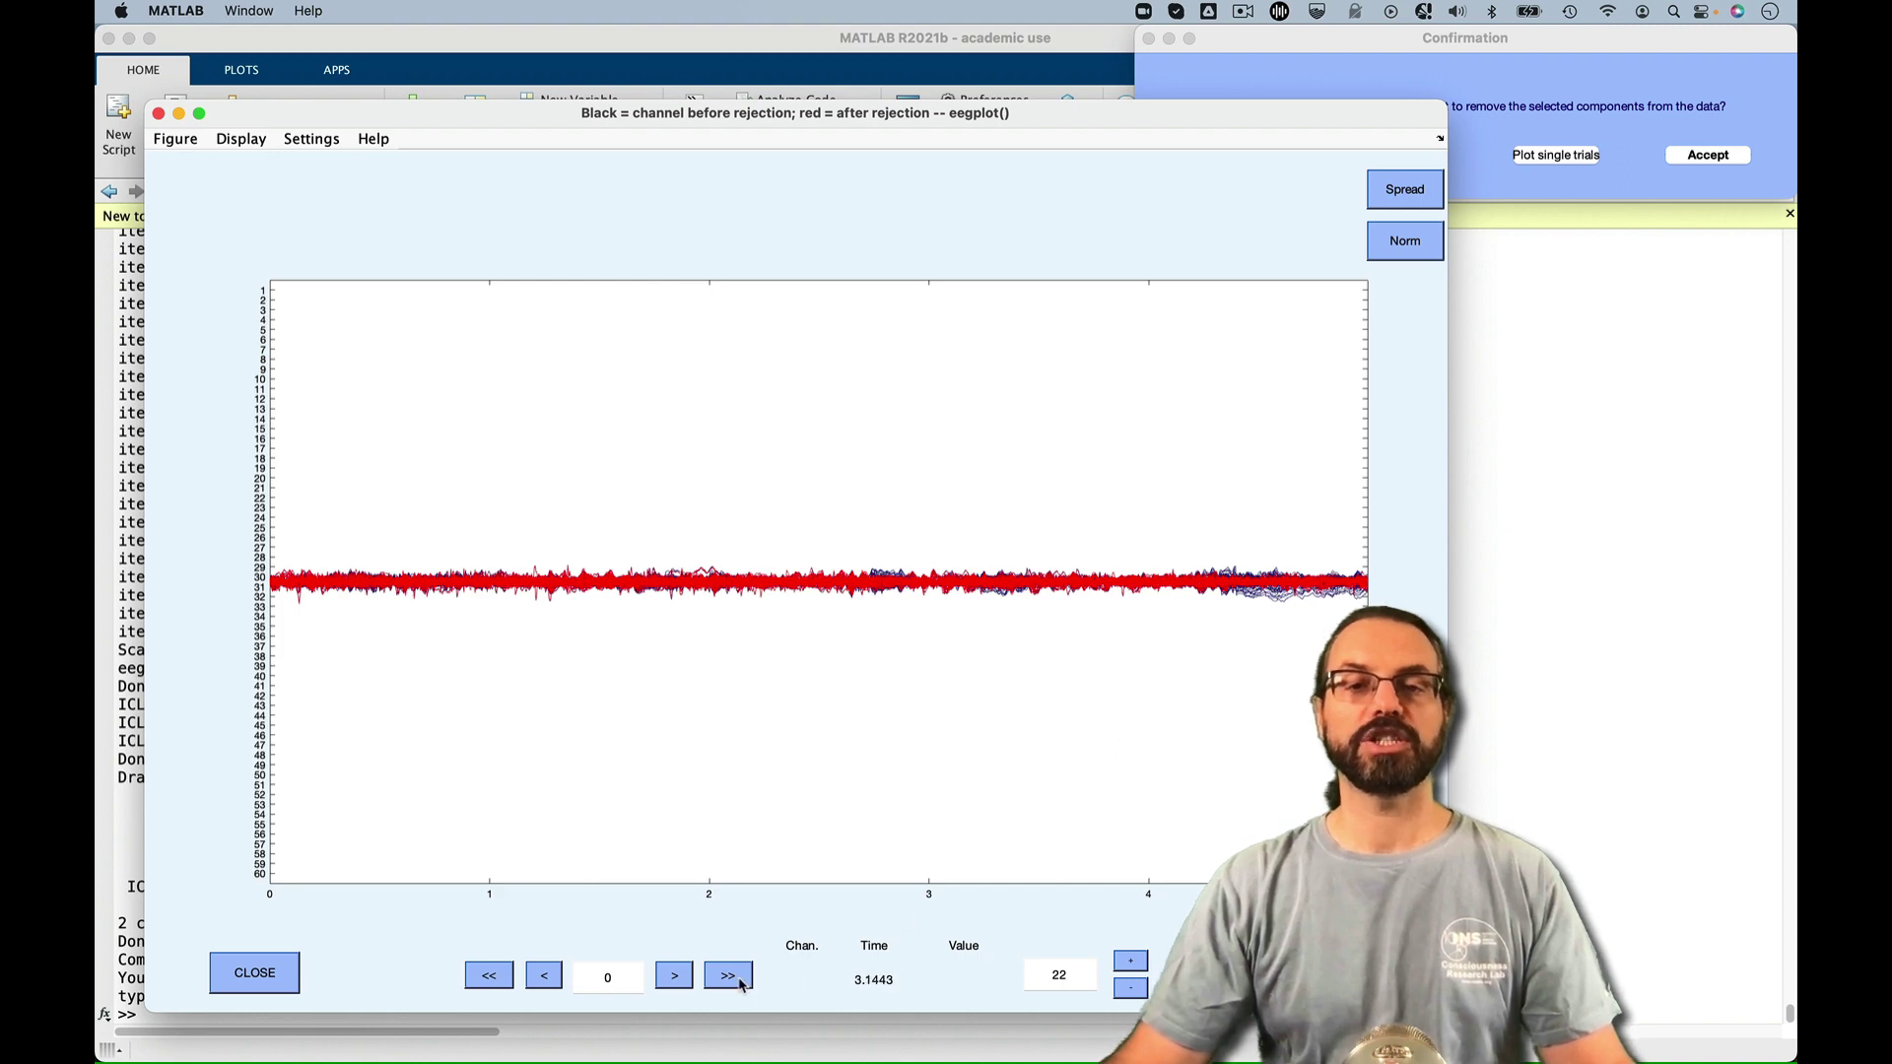
pyautogui.click(157, 112)
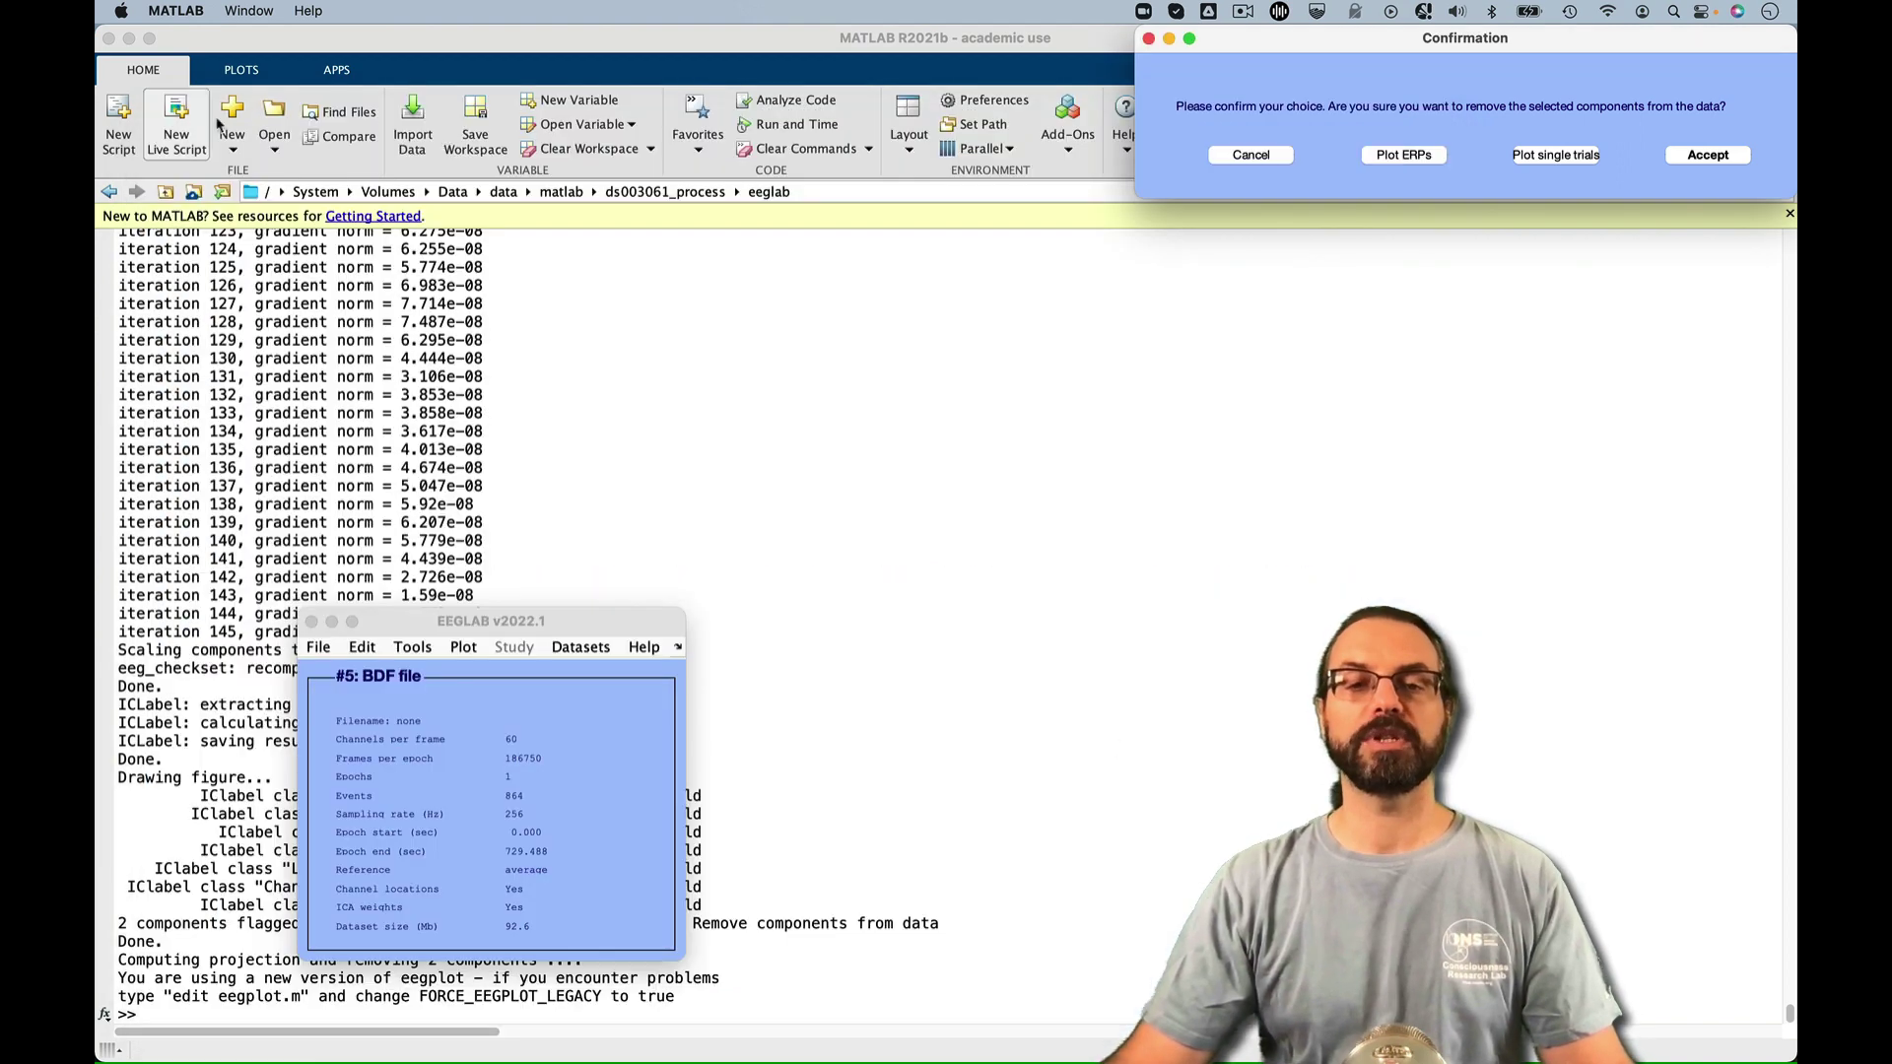
pyautogui.click(1707, 154)
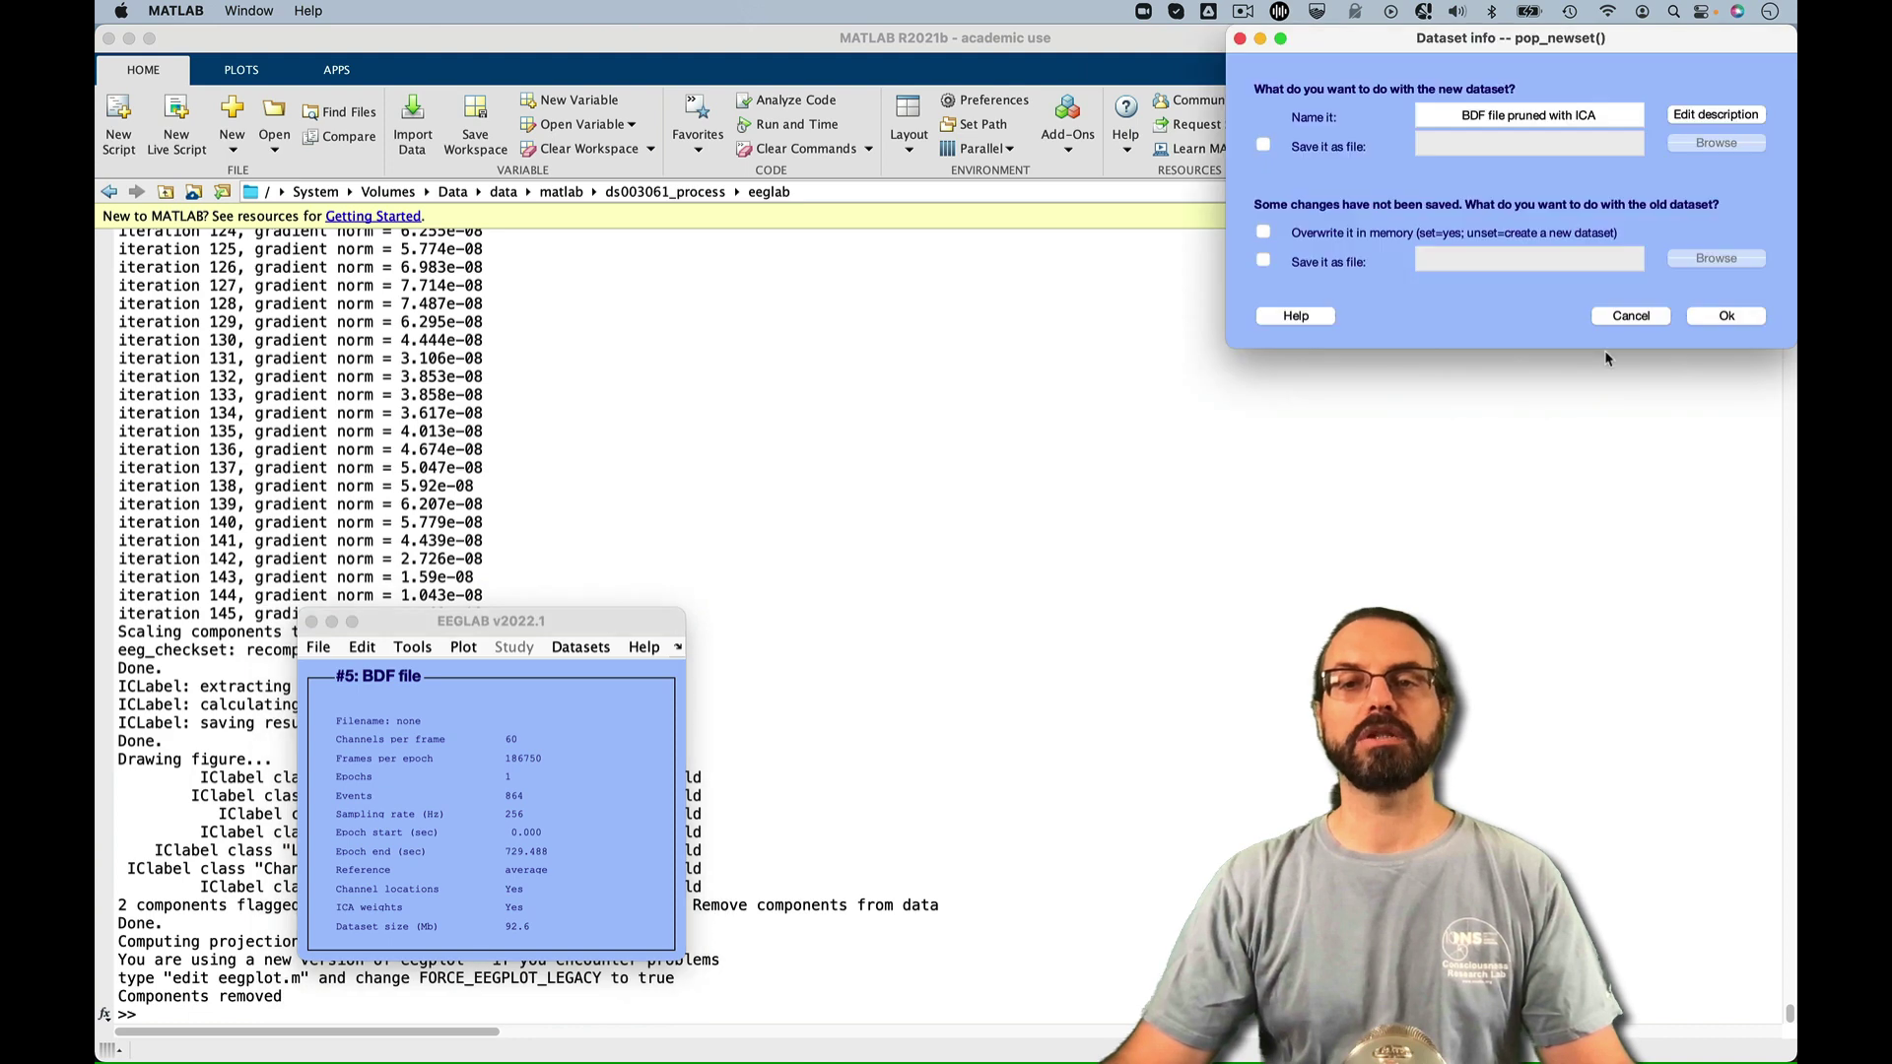
pyautogui.click(1724, 314)
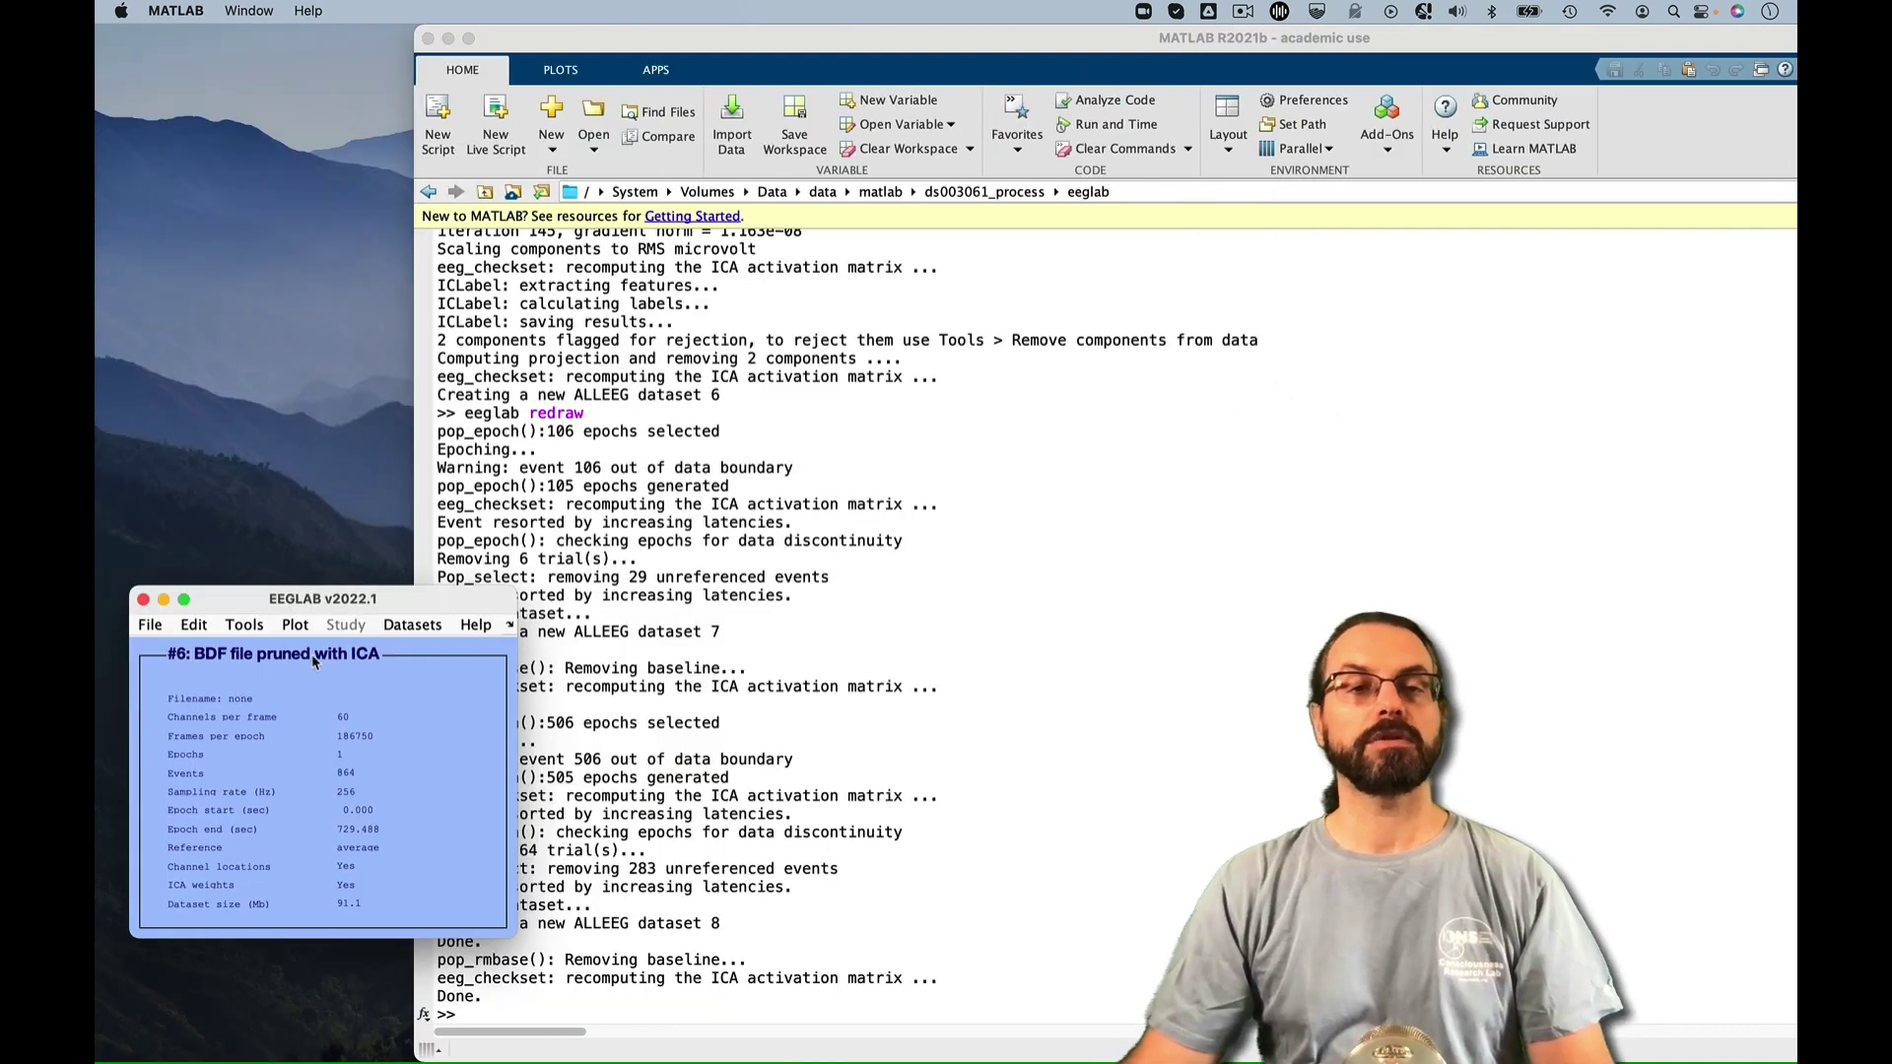
# Extract -1 to 2 s epochs around oddball_with_response events as a dataset named 'Oddball'
pyautogui.click(245, 624)
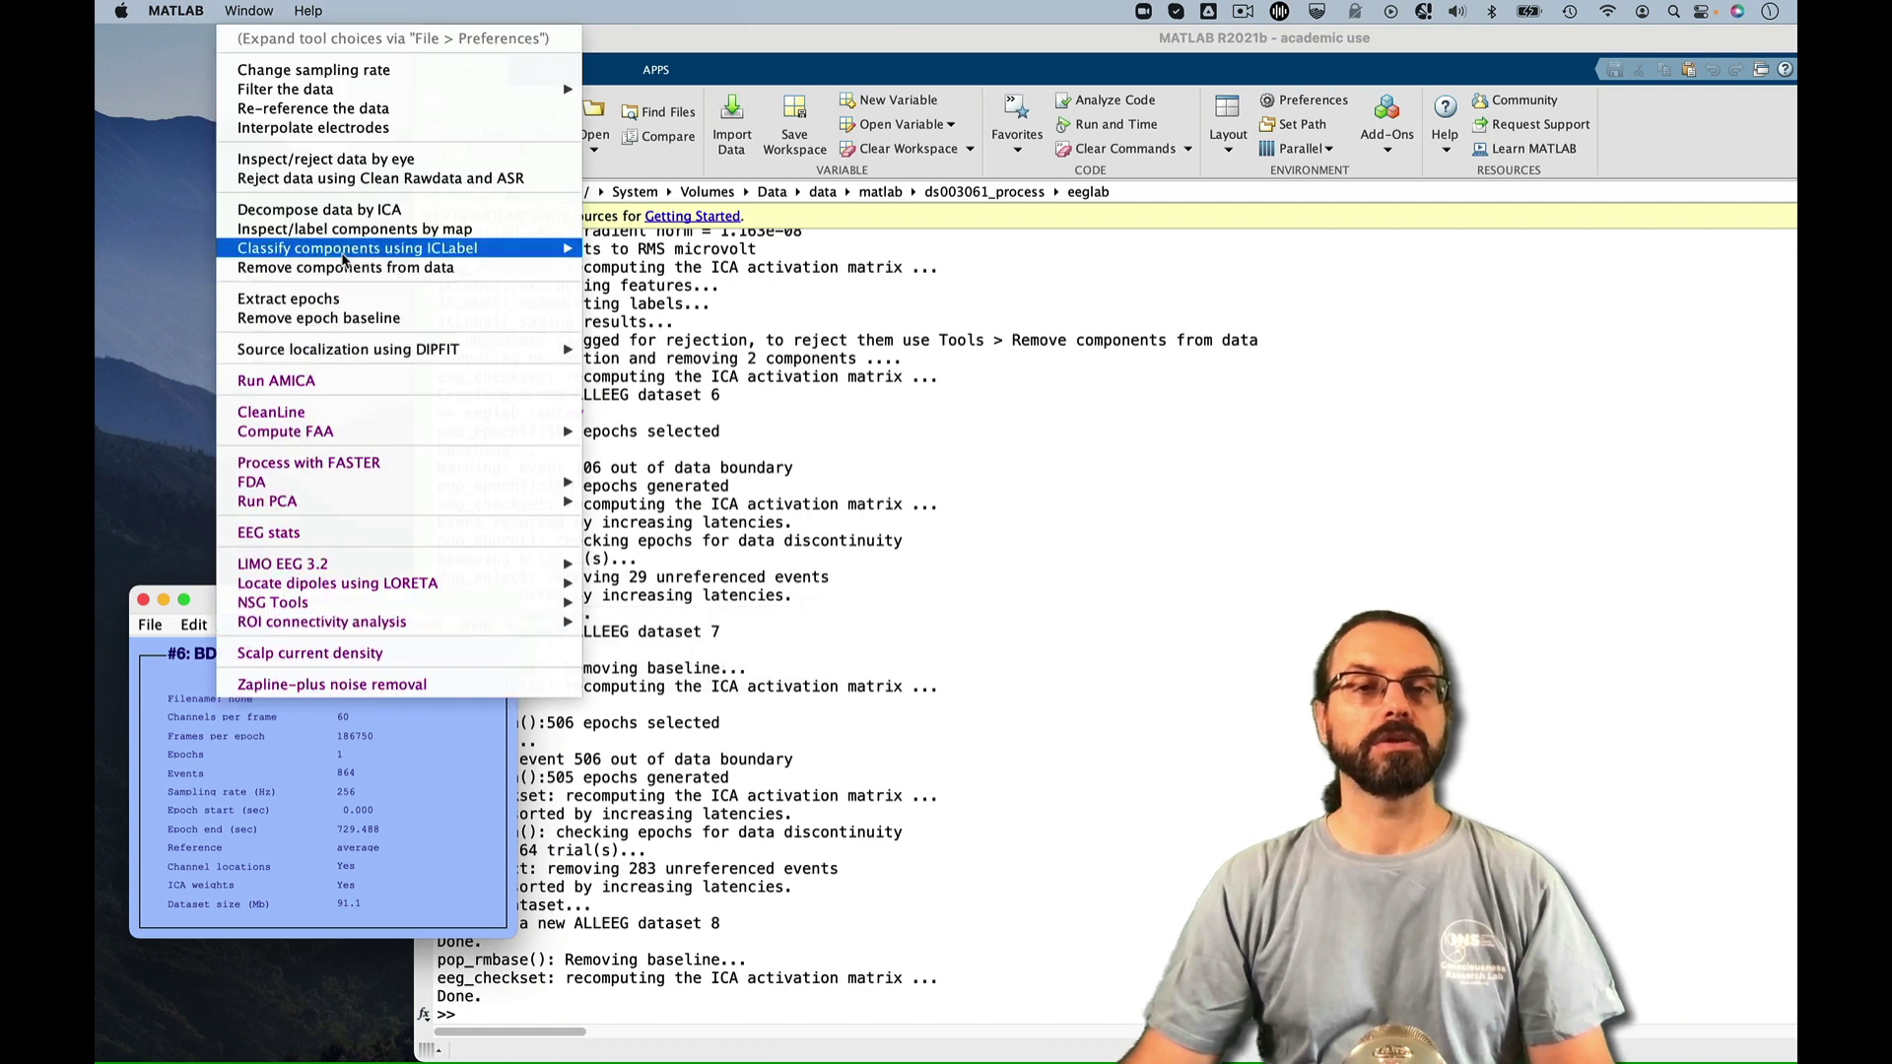
pyautogui.click(288, 300)
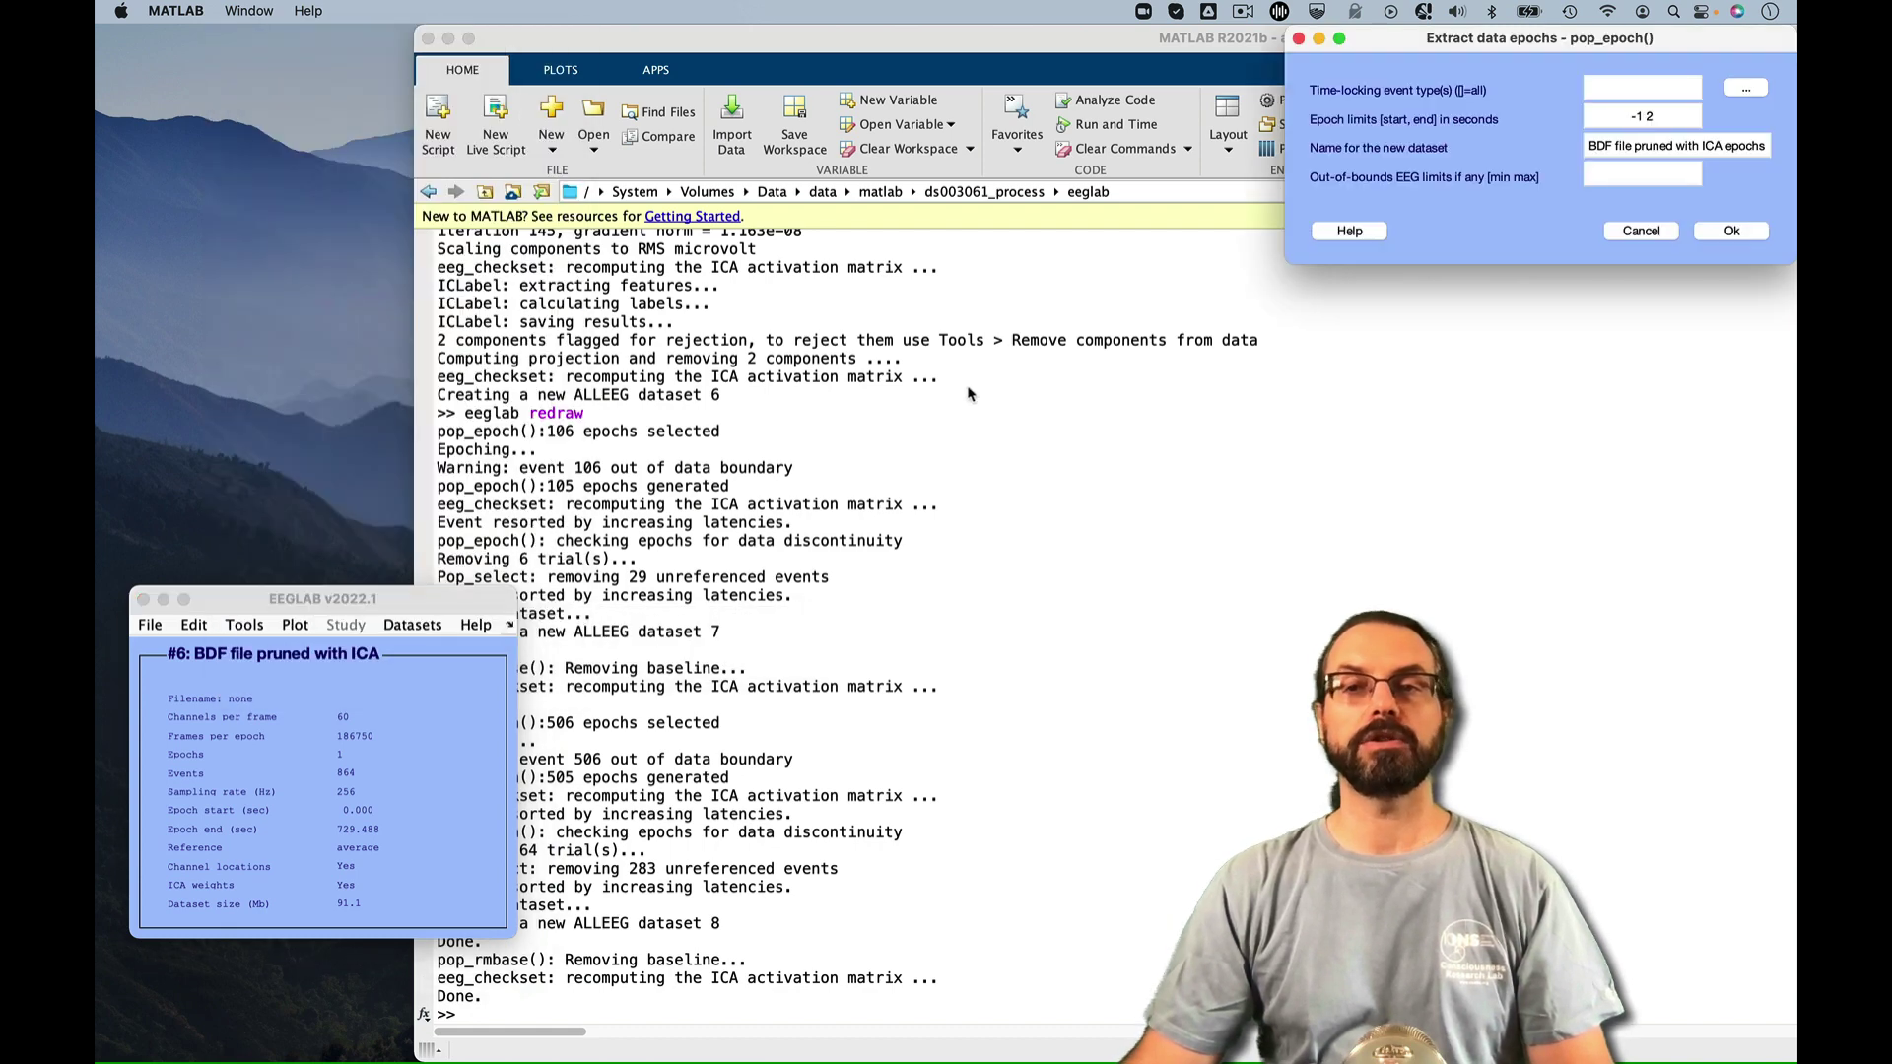
pyautogui.click(1750, 91)
pyautogui.click(1730, 185)
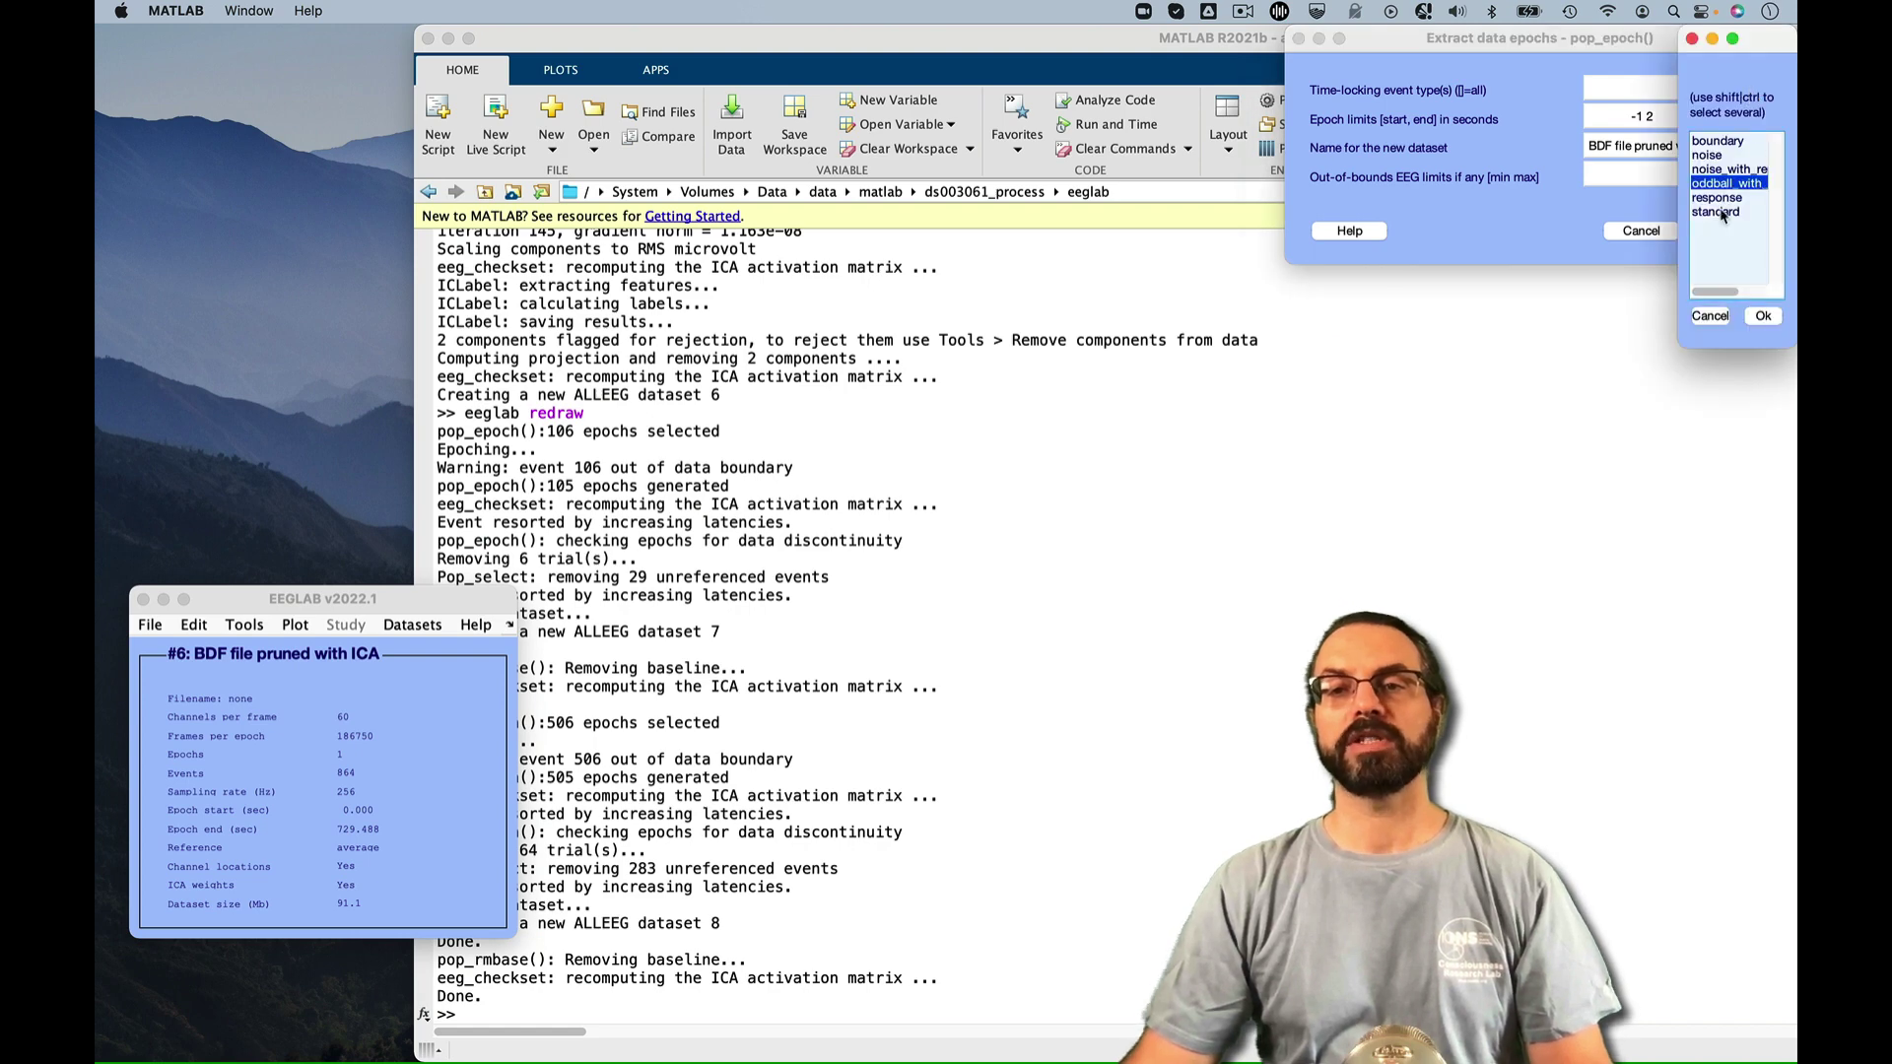
pyautogui.keyDown('shift'); pyautogui.click(1721, 212); pyautogui.keyUp('shift')
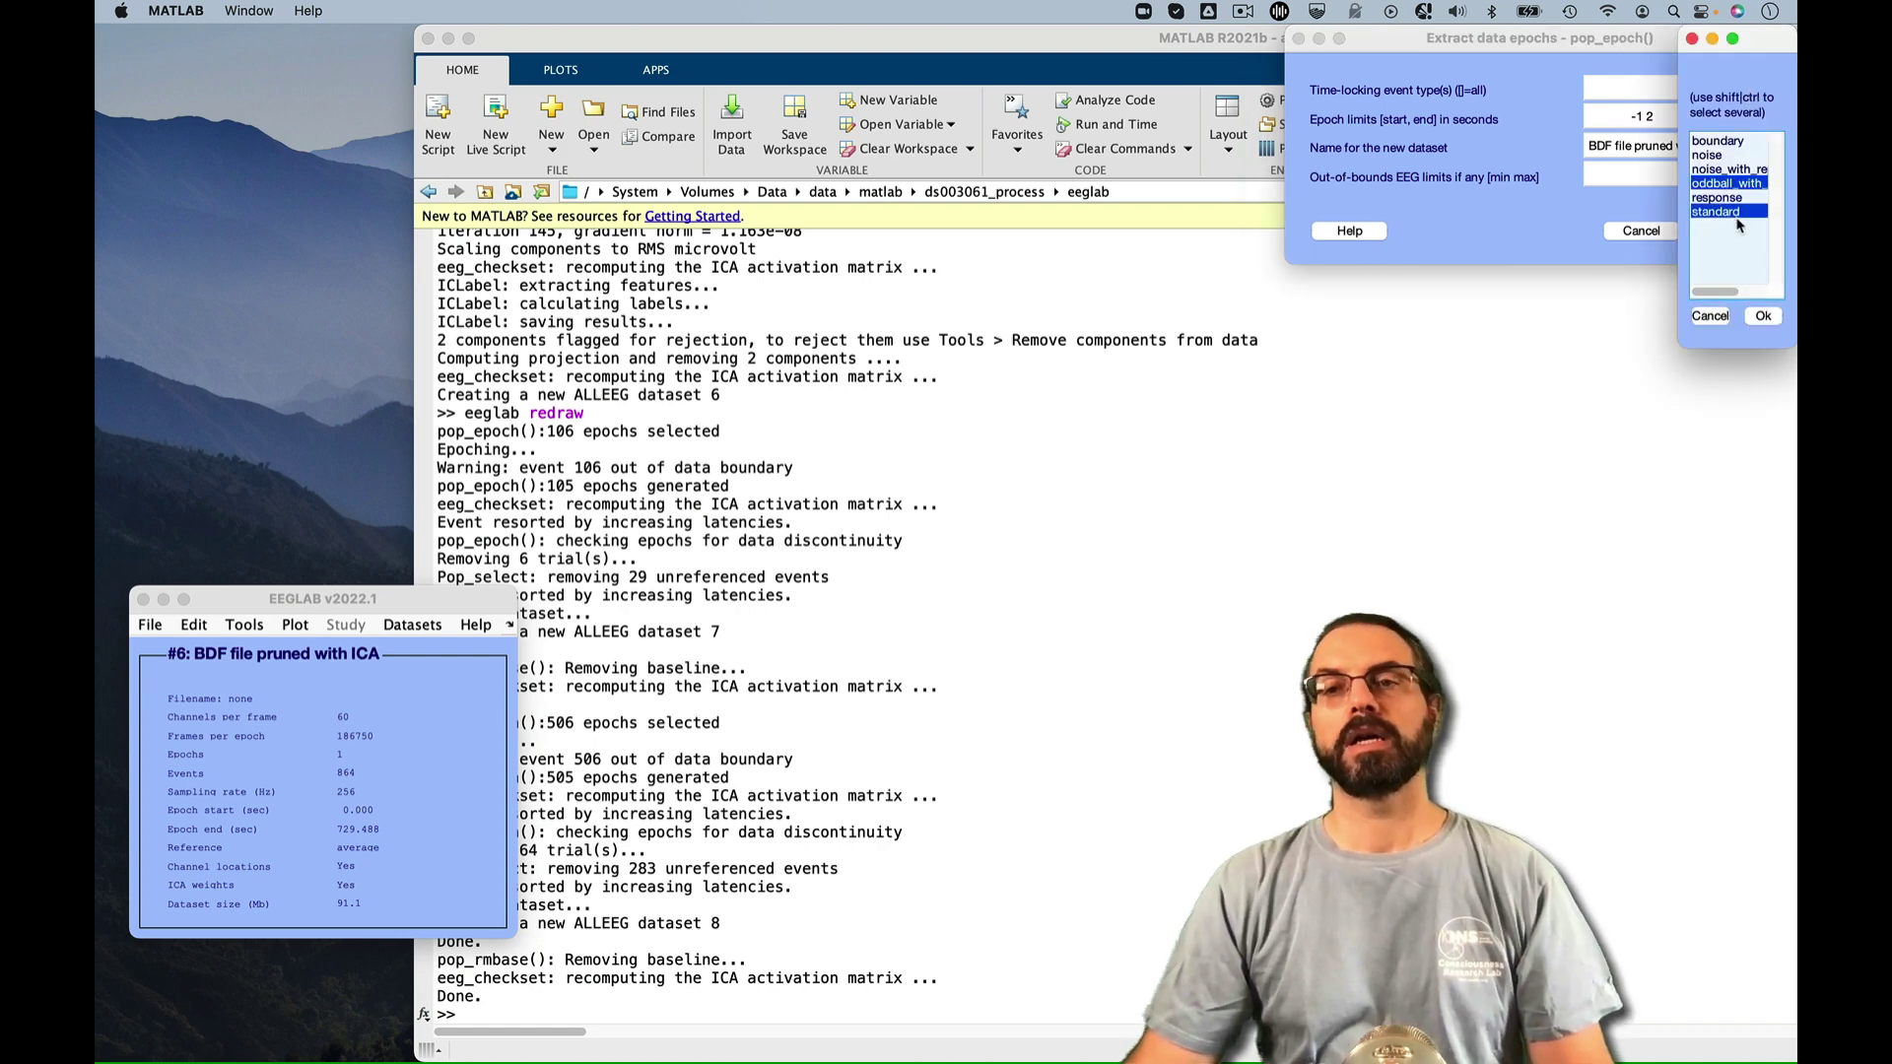
pyautogui.click(1730, 181)
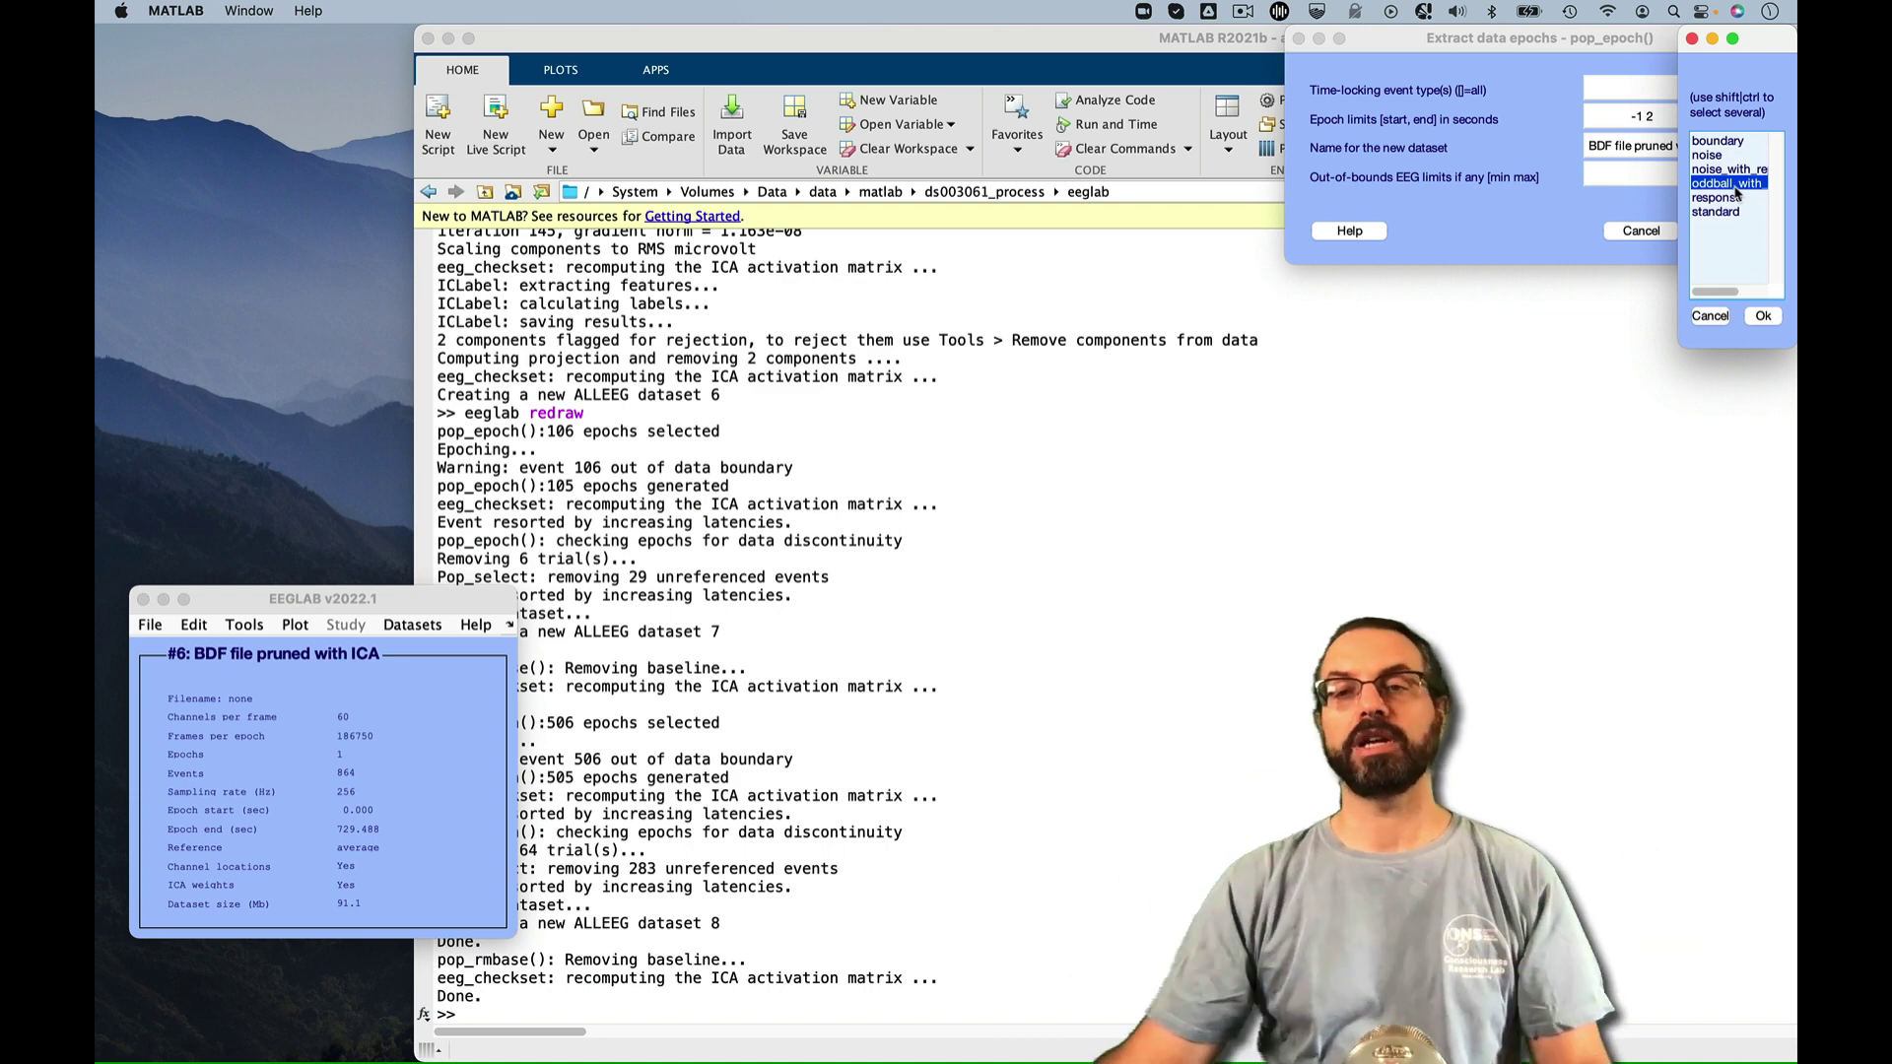
pyautogui.click(1766, 313)
pyautogui.doubleClick(1655, 145)
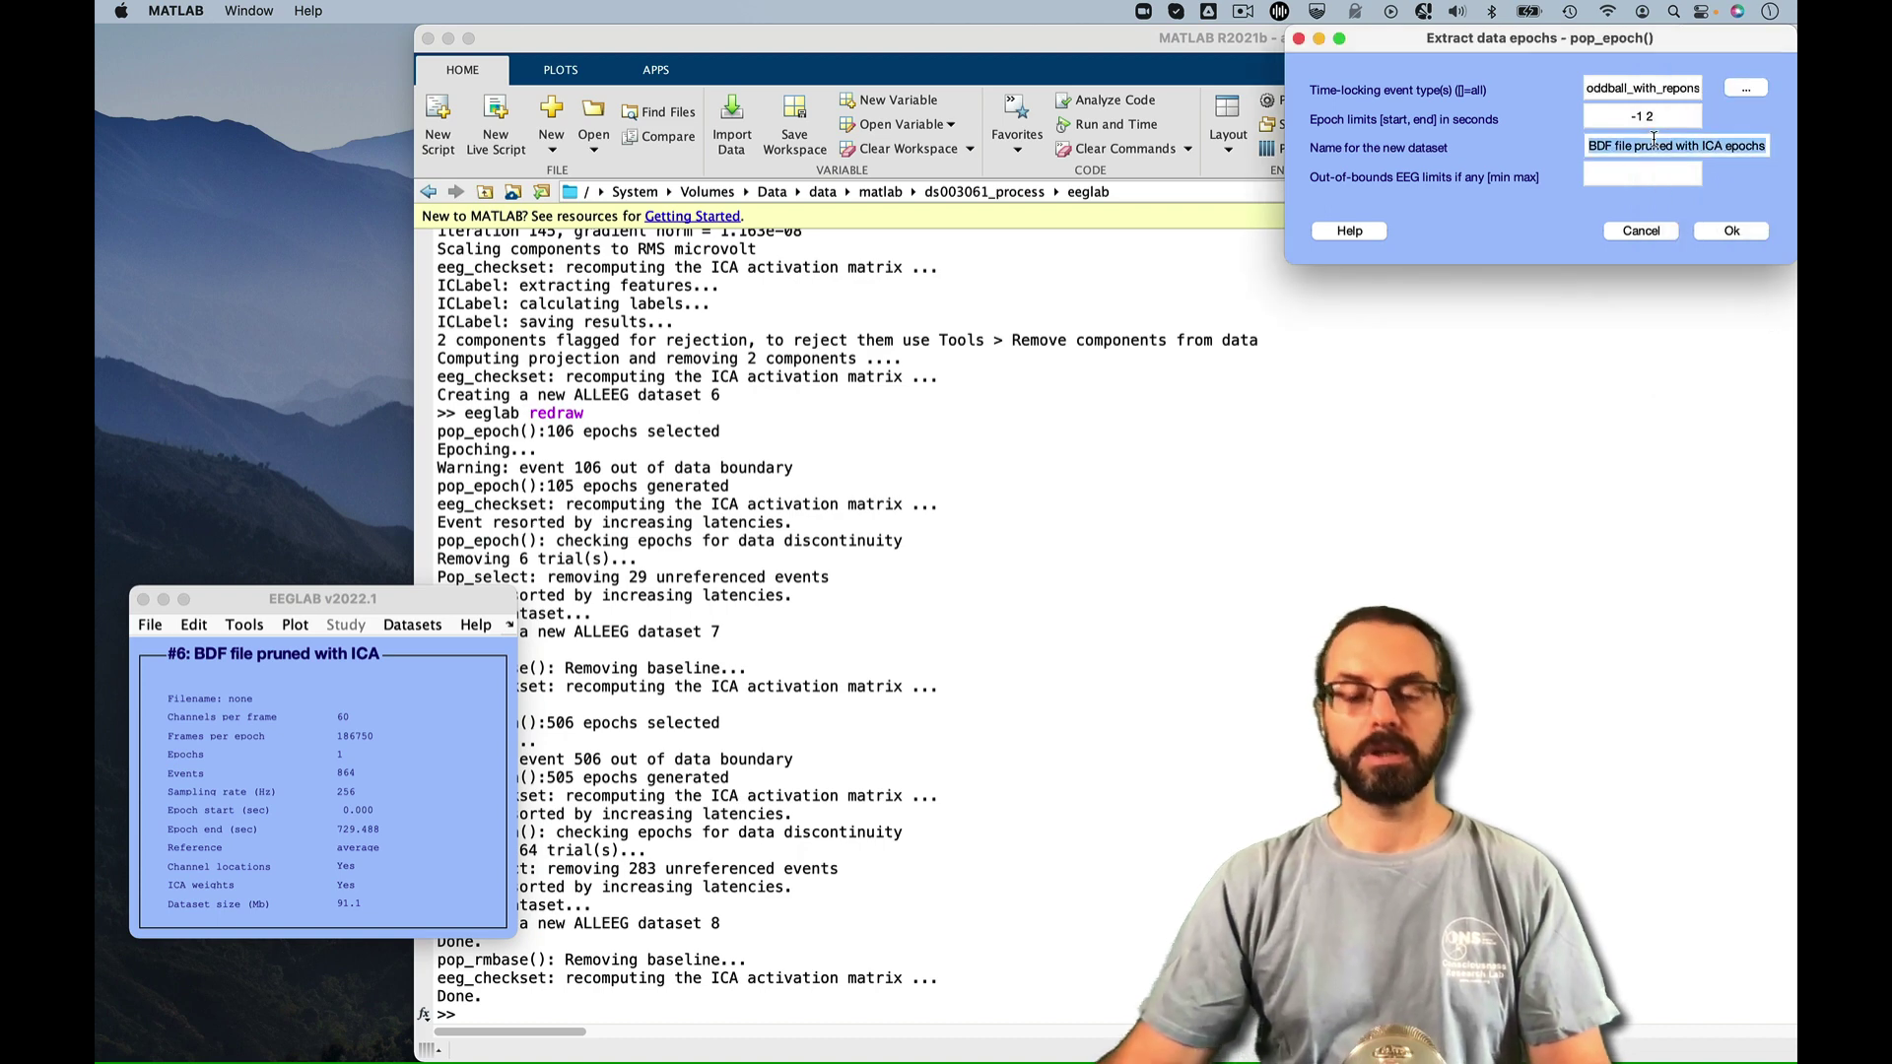
pyautogui.write('Oddball')
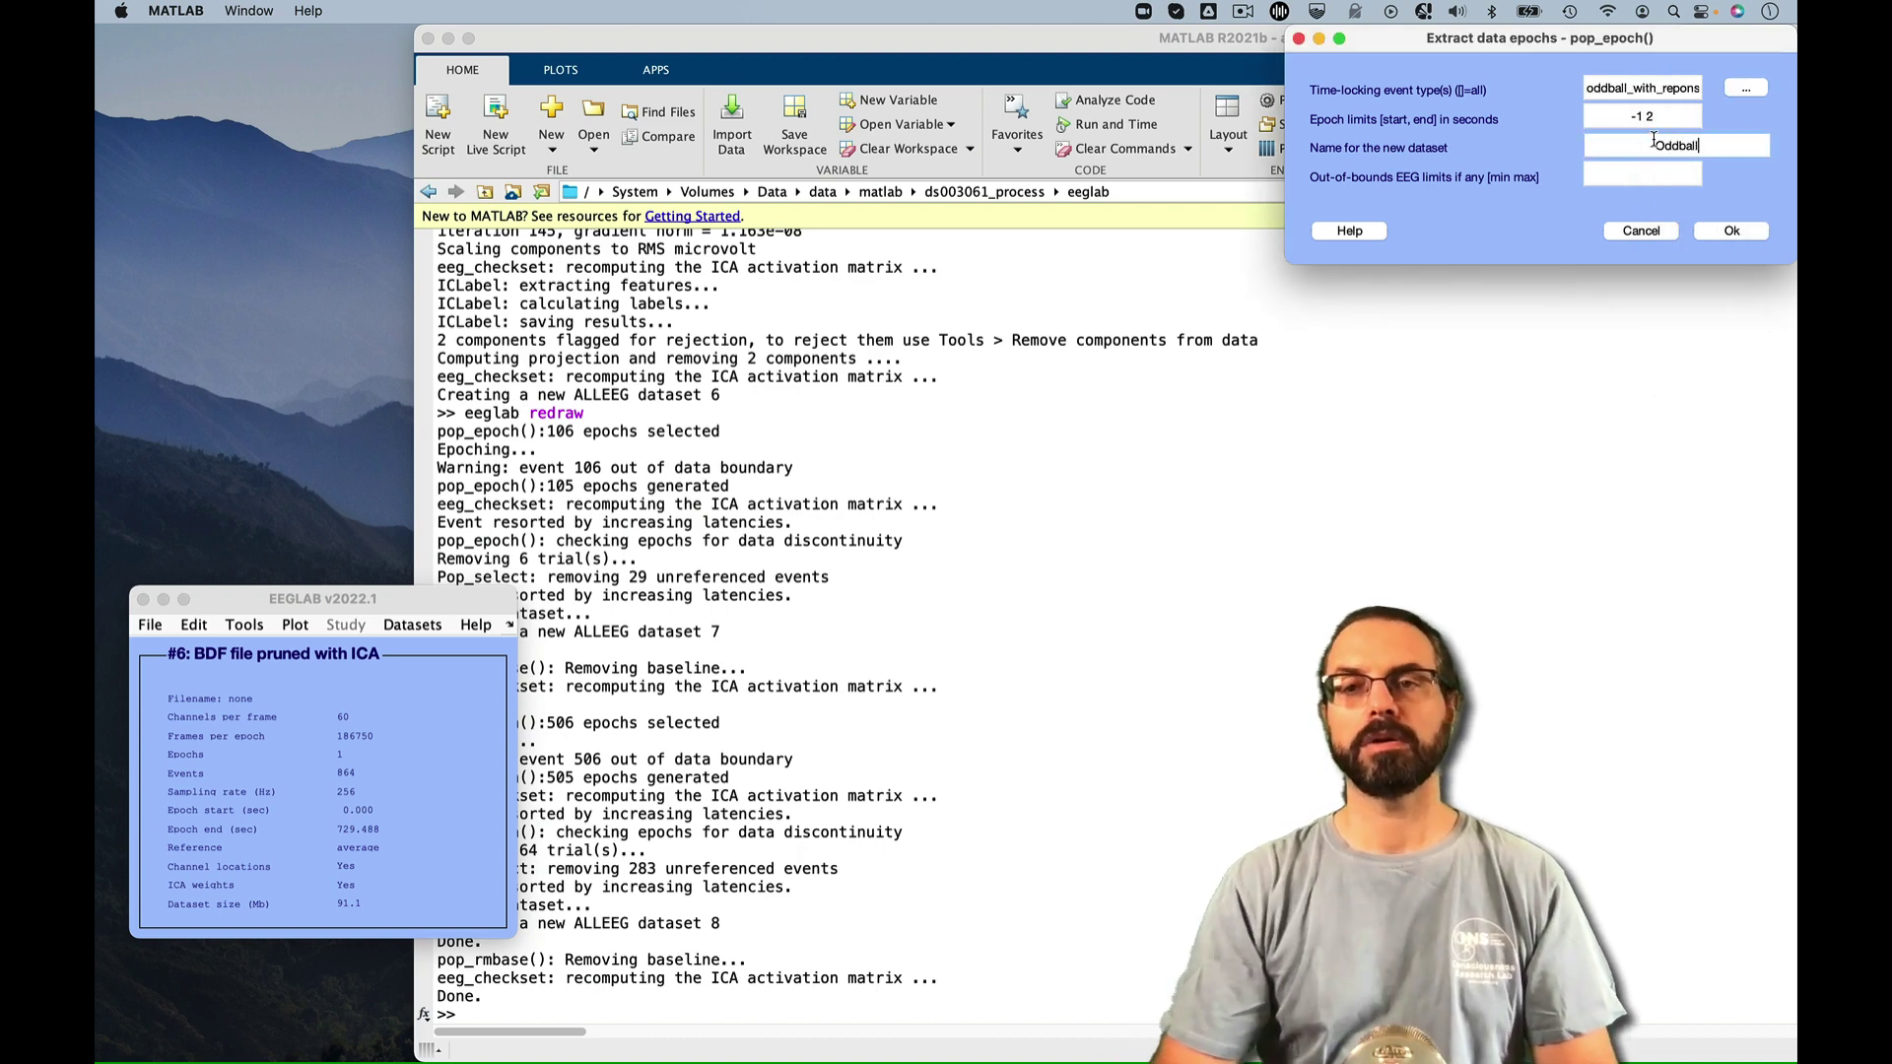
pyautogui.press('Return')
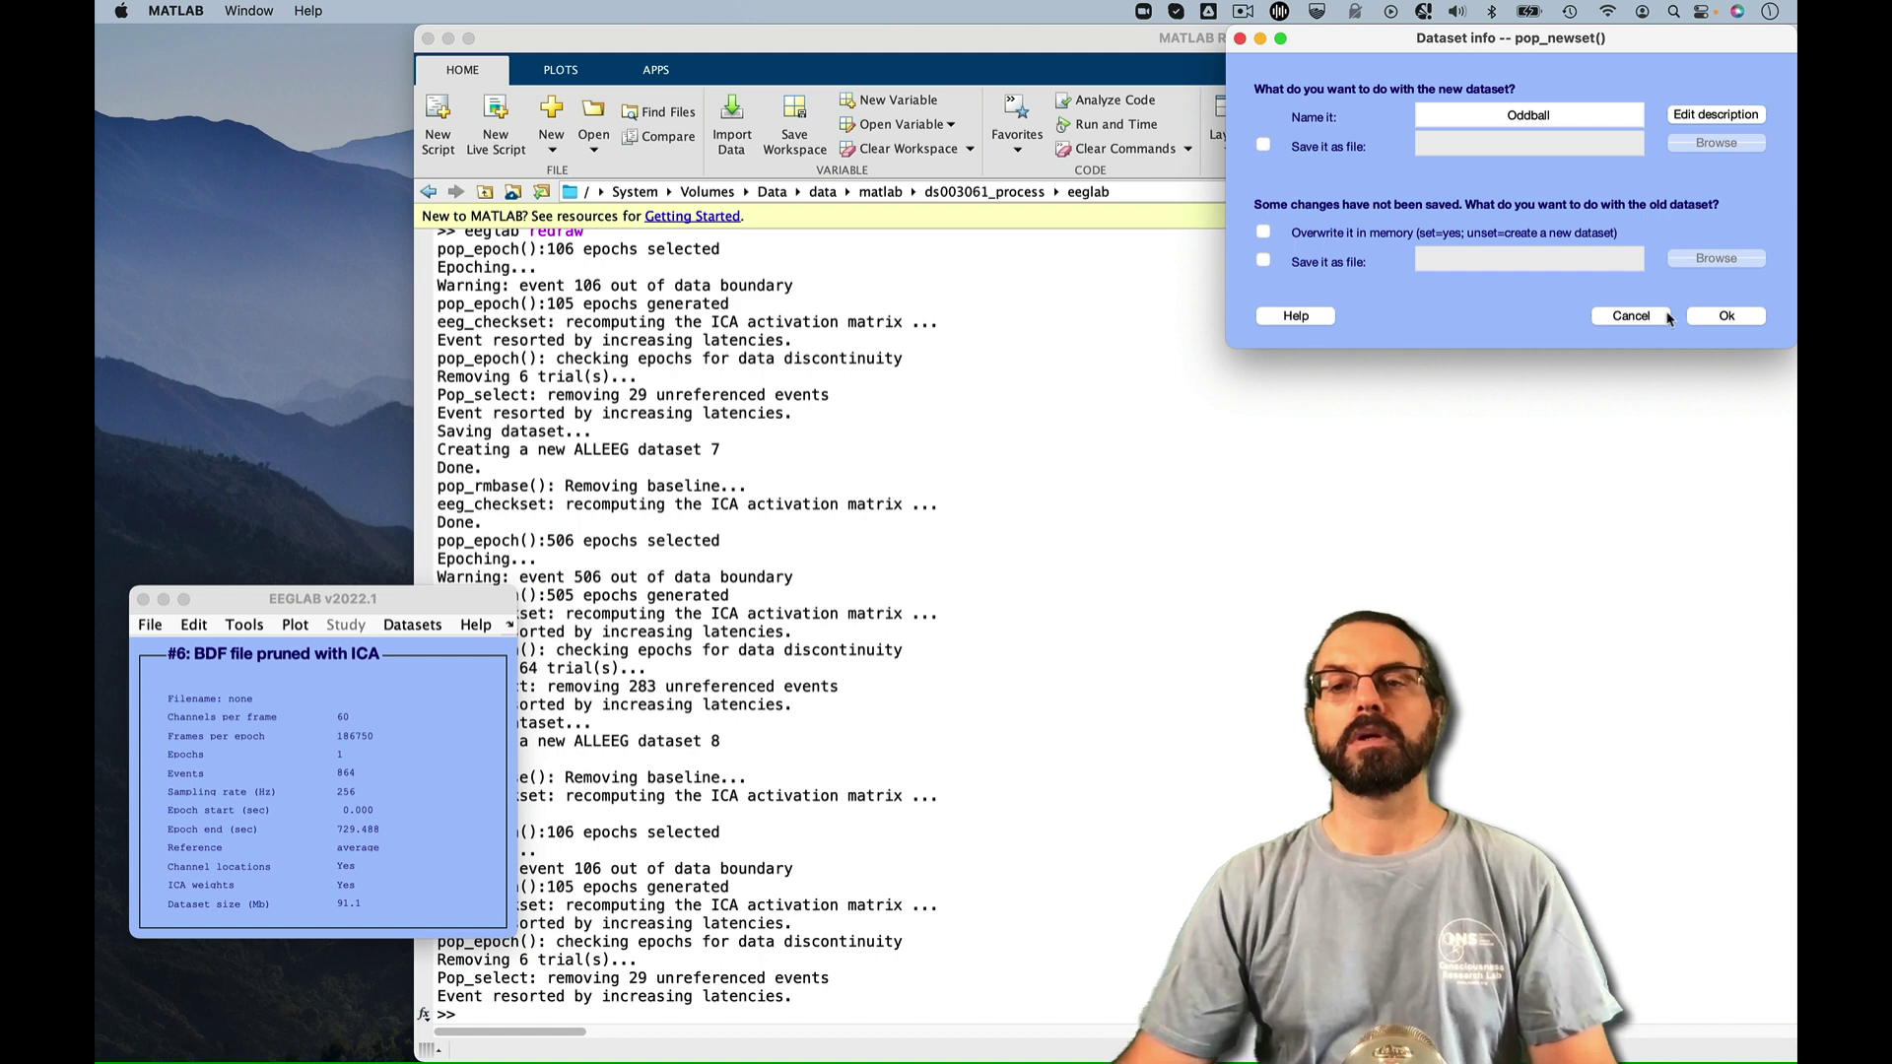
# Remove the -300 to 0 ms baseline and save the Oddball dataset as oddball.set
pyautogui.click(1726, 315)
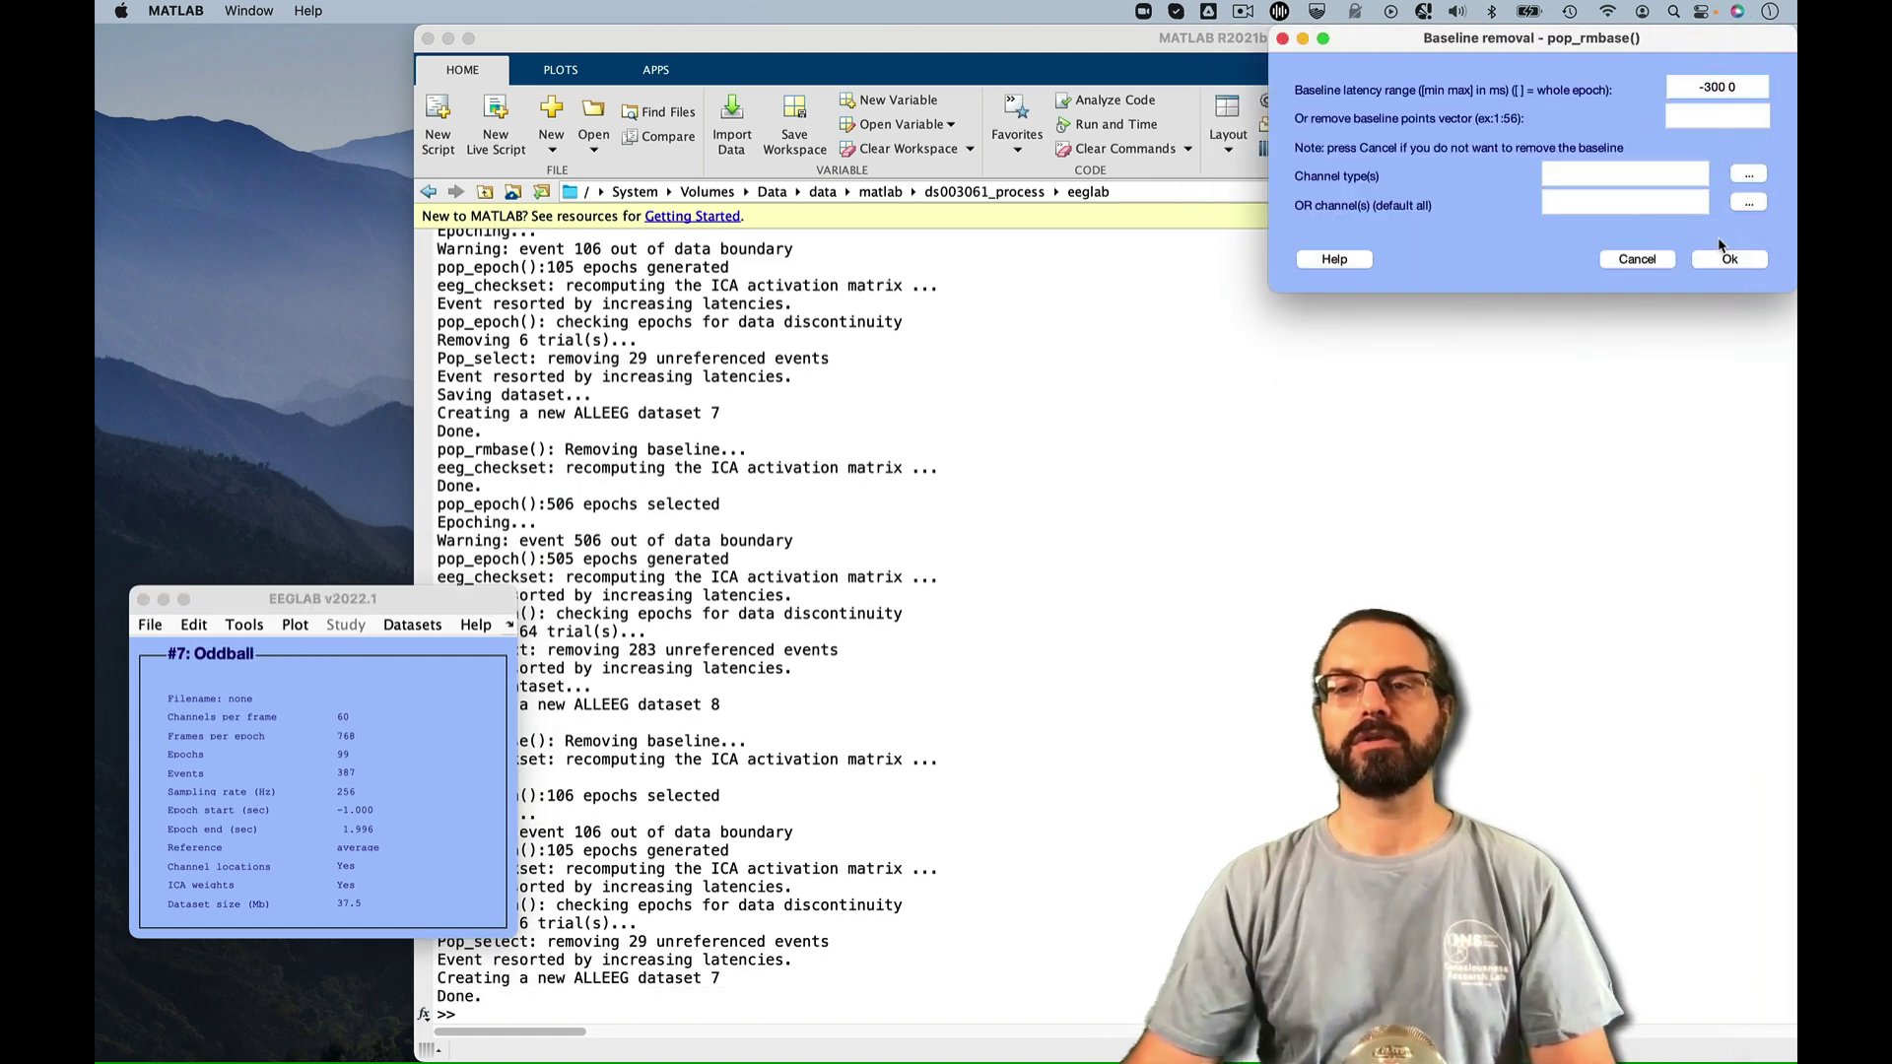
pyautogui.click(1730, 260)
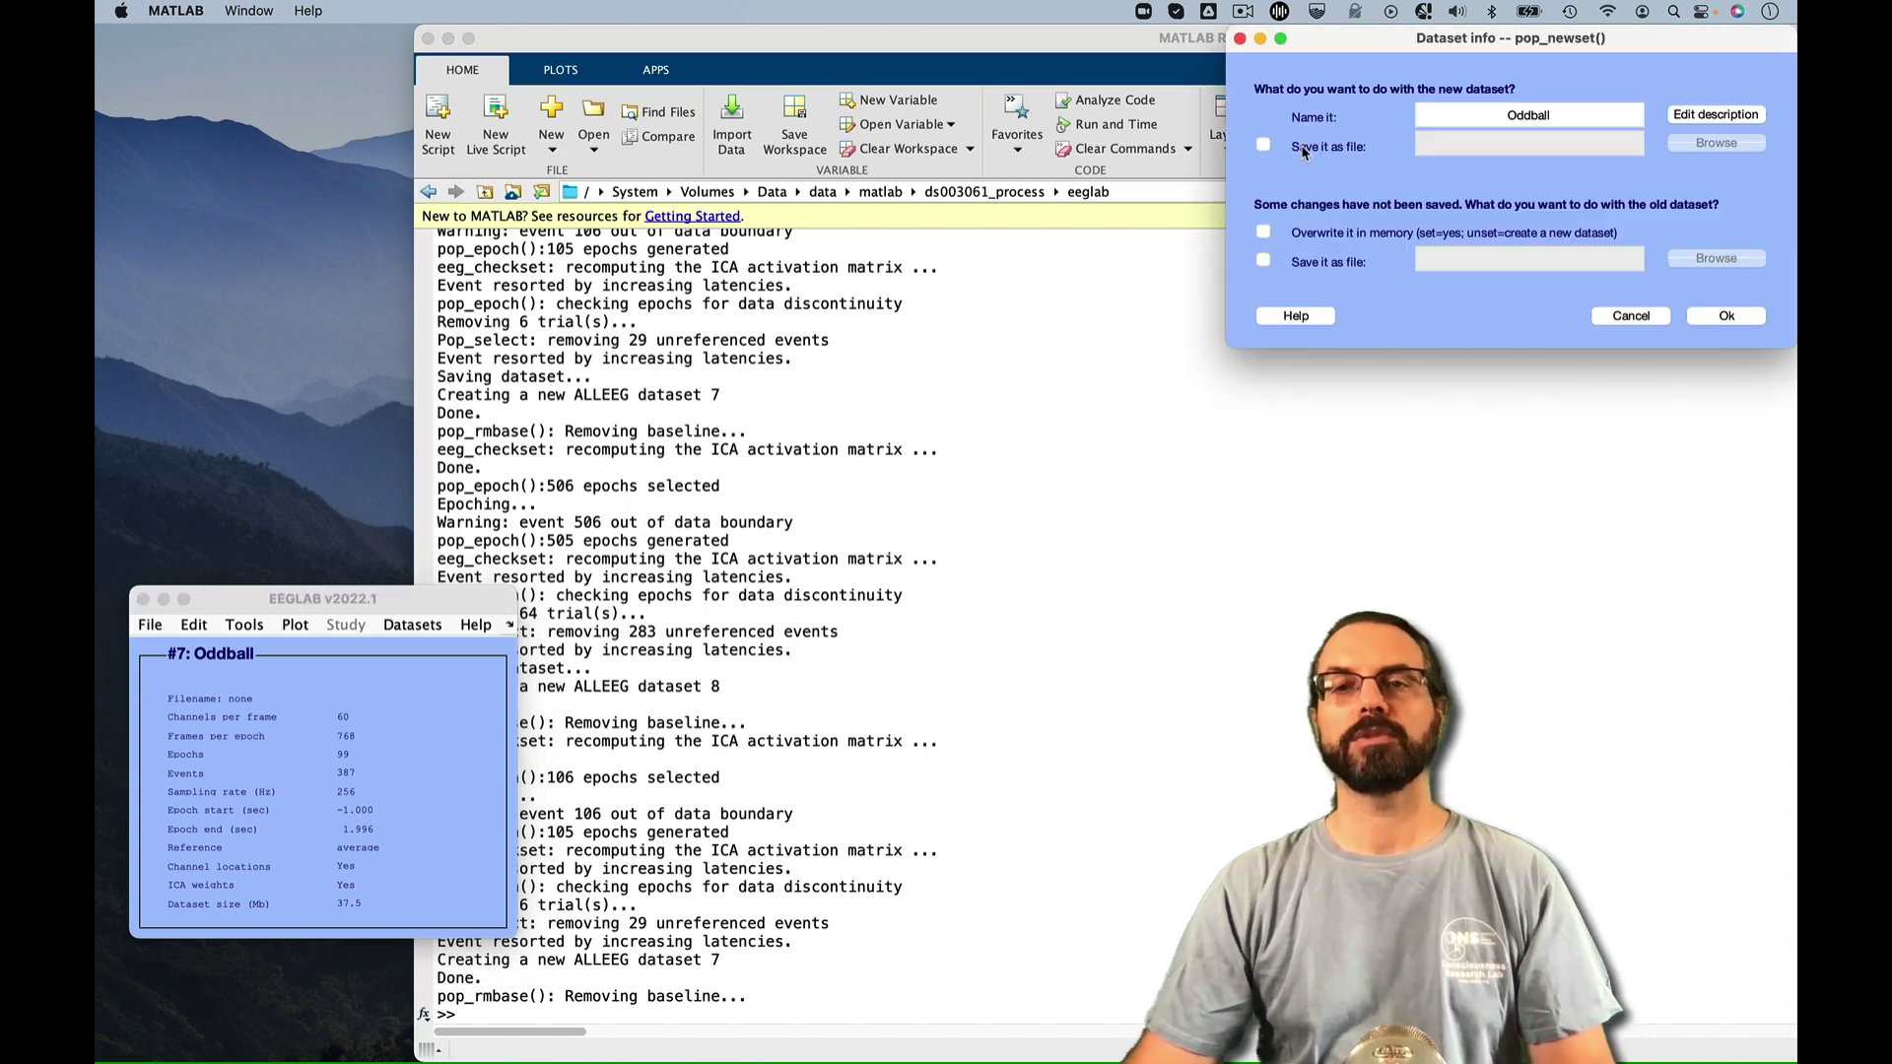
pyautogui.click(1265, 146)
pyautogui.click(1528, 144)
pyautogui.write('odd')
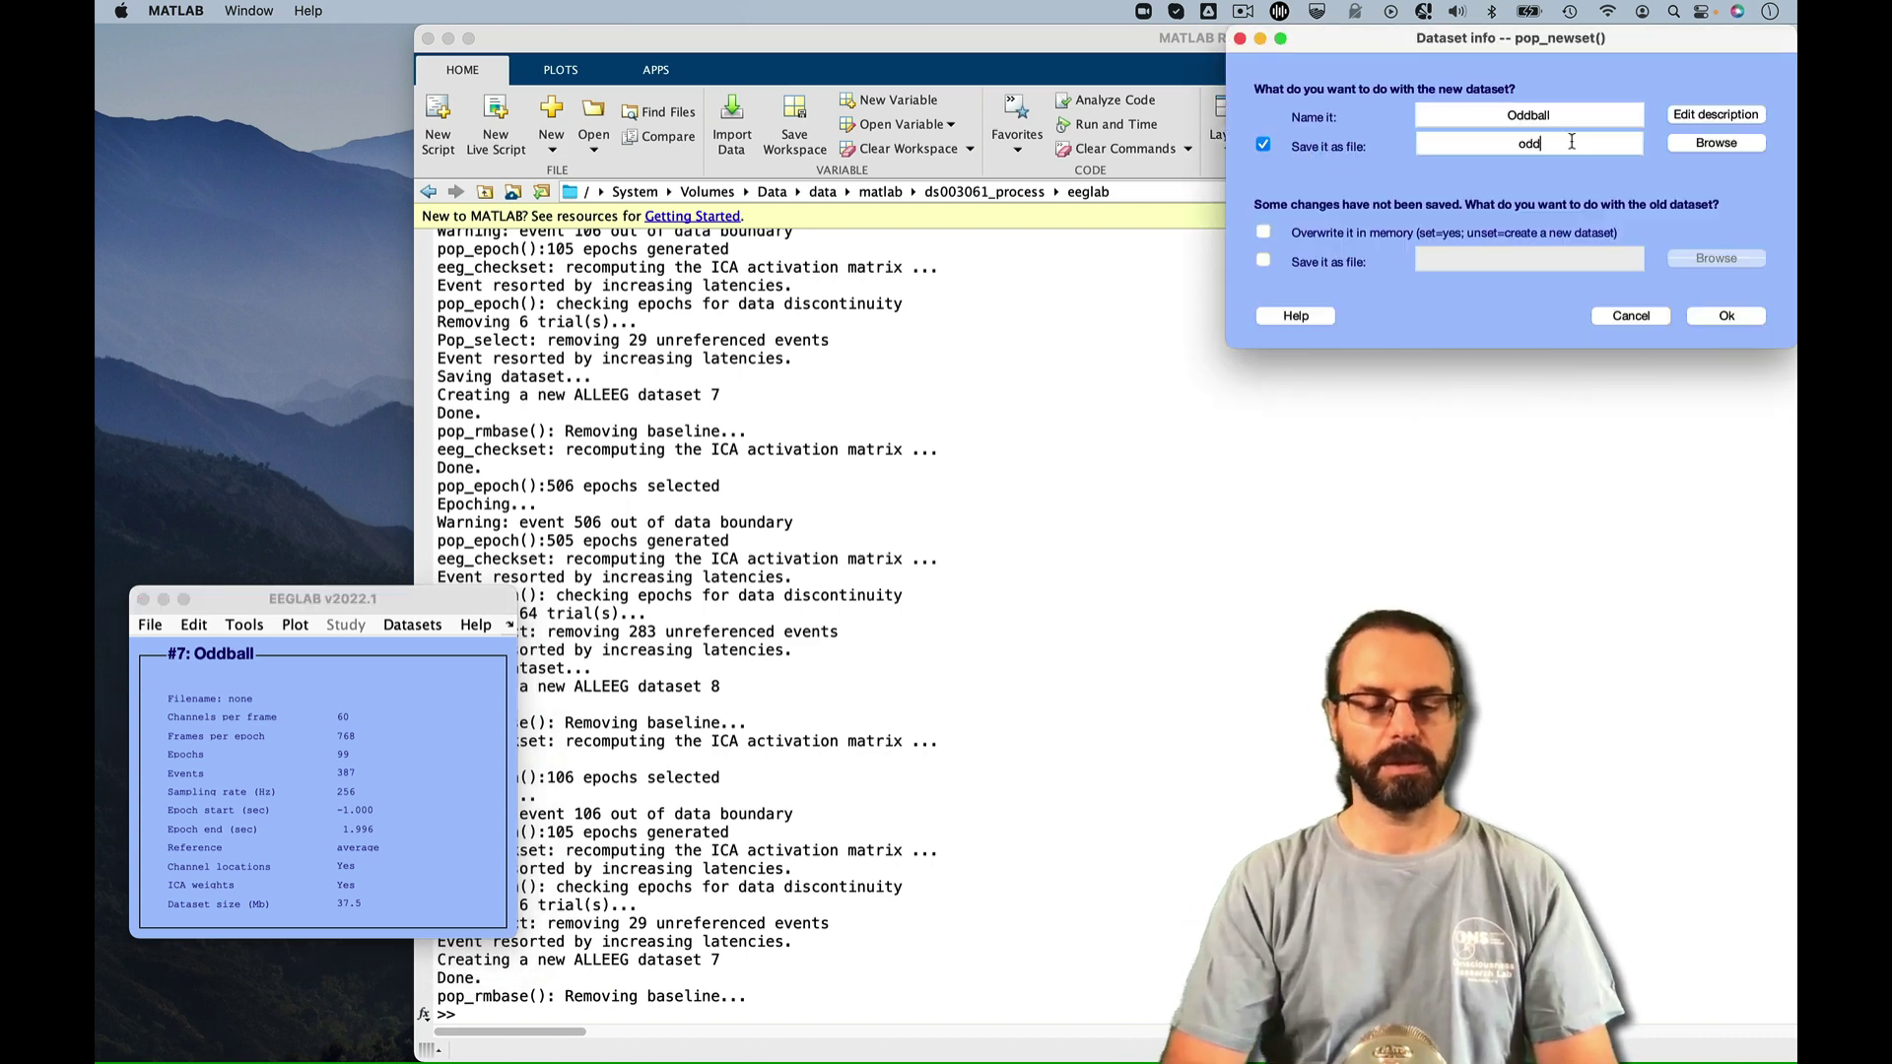
pyautogui.write('ball.set')
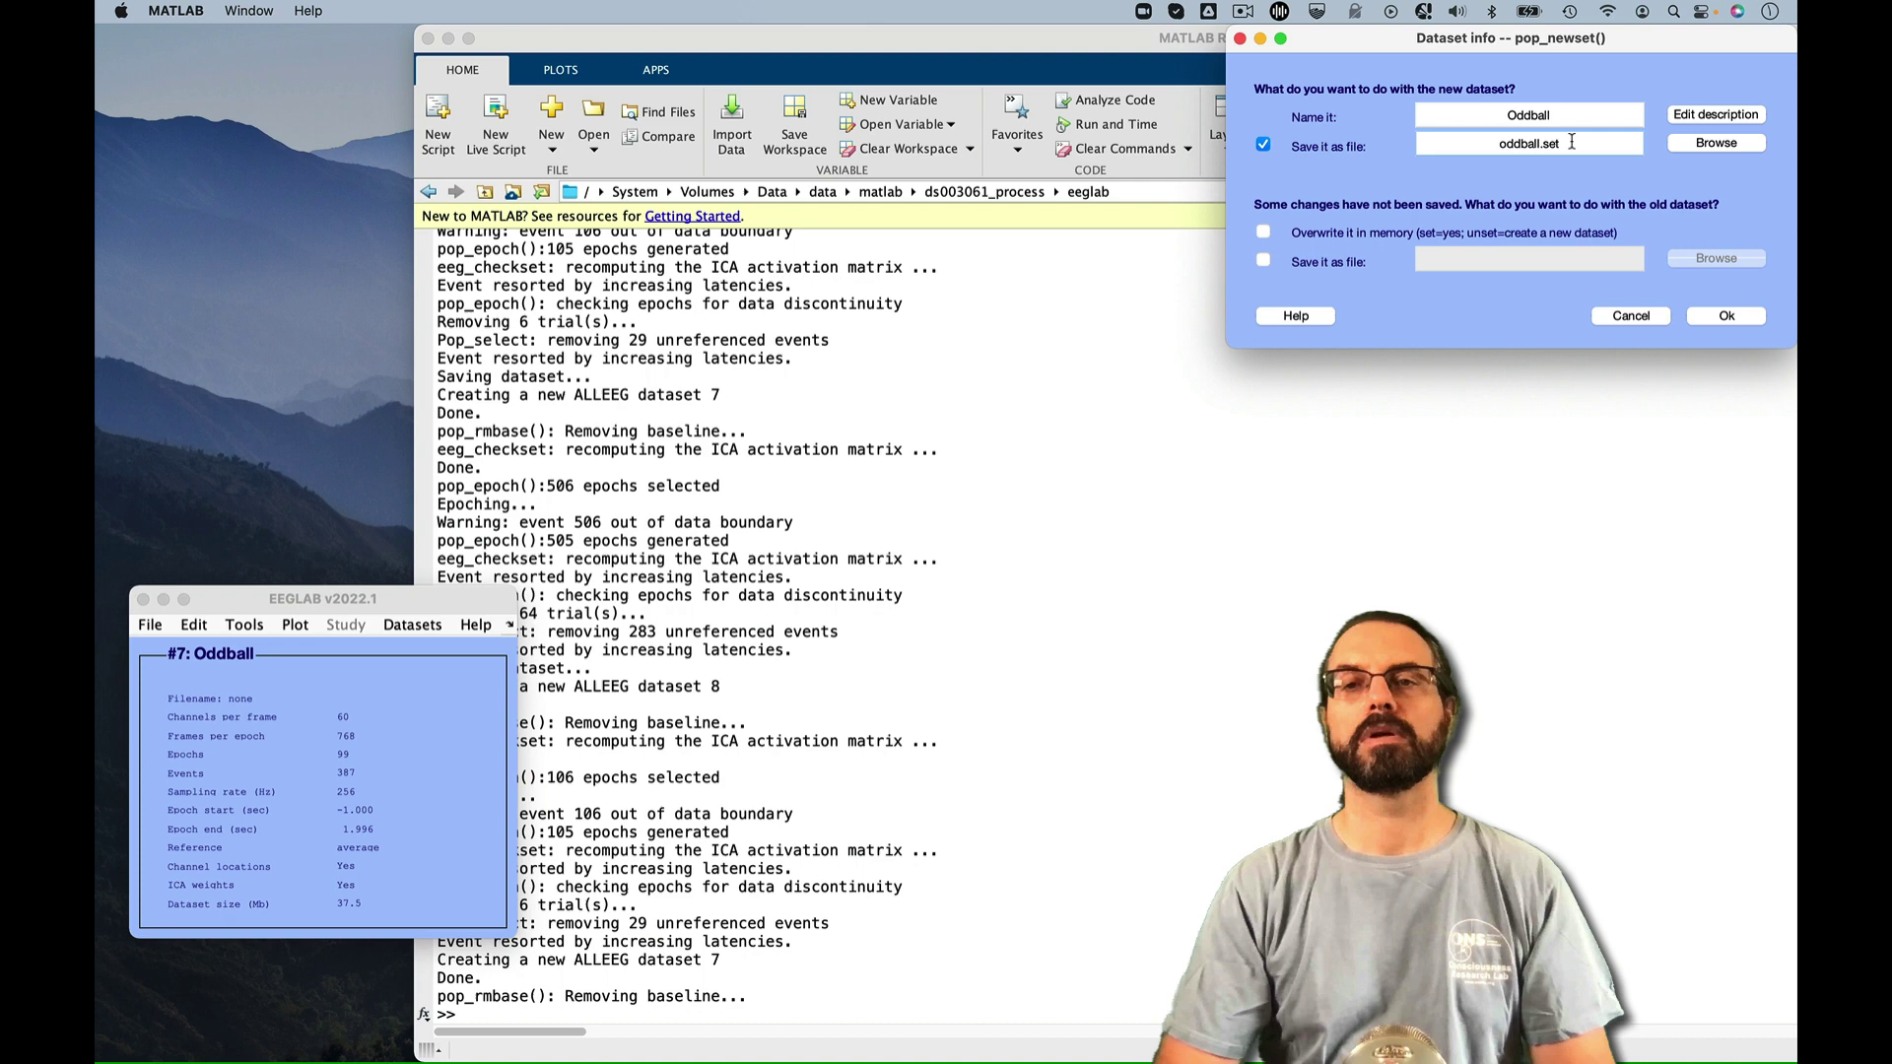
pyautogui.press('Return')
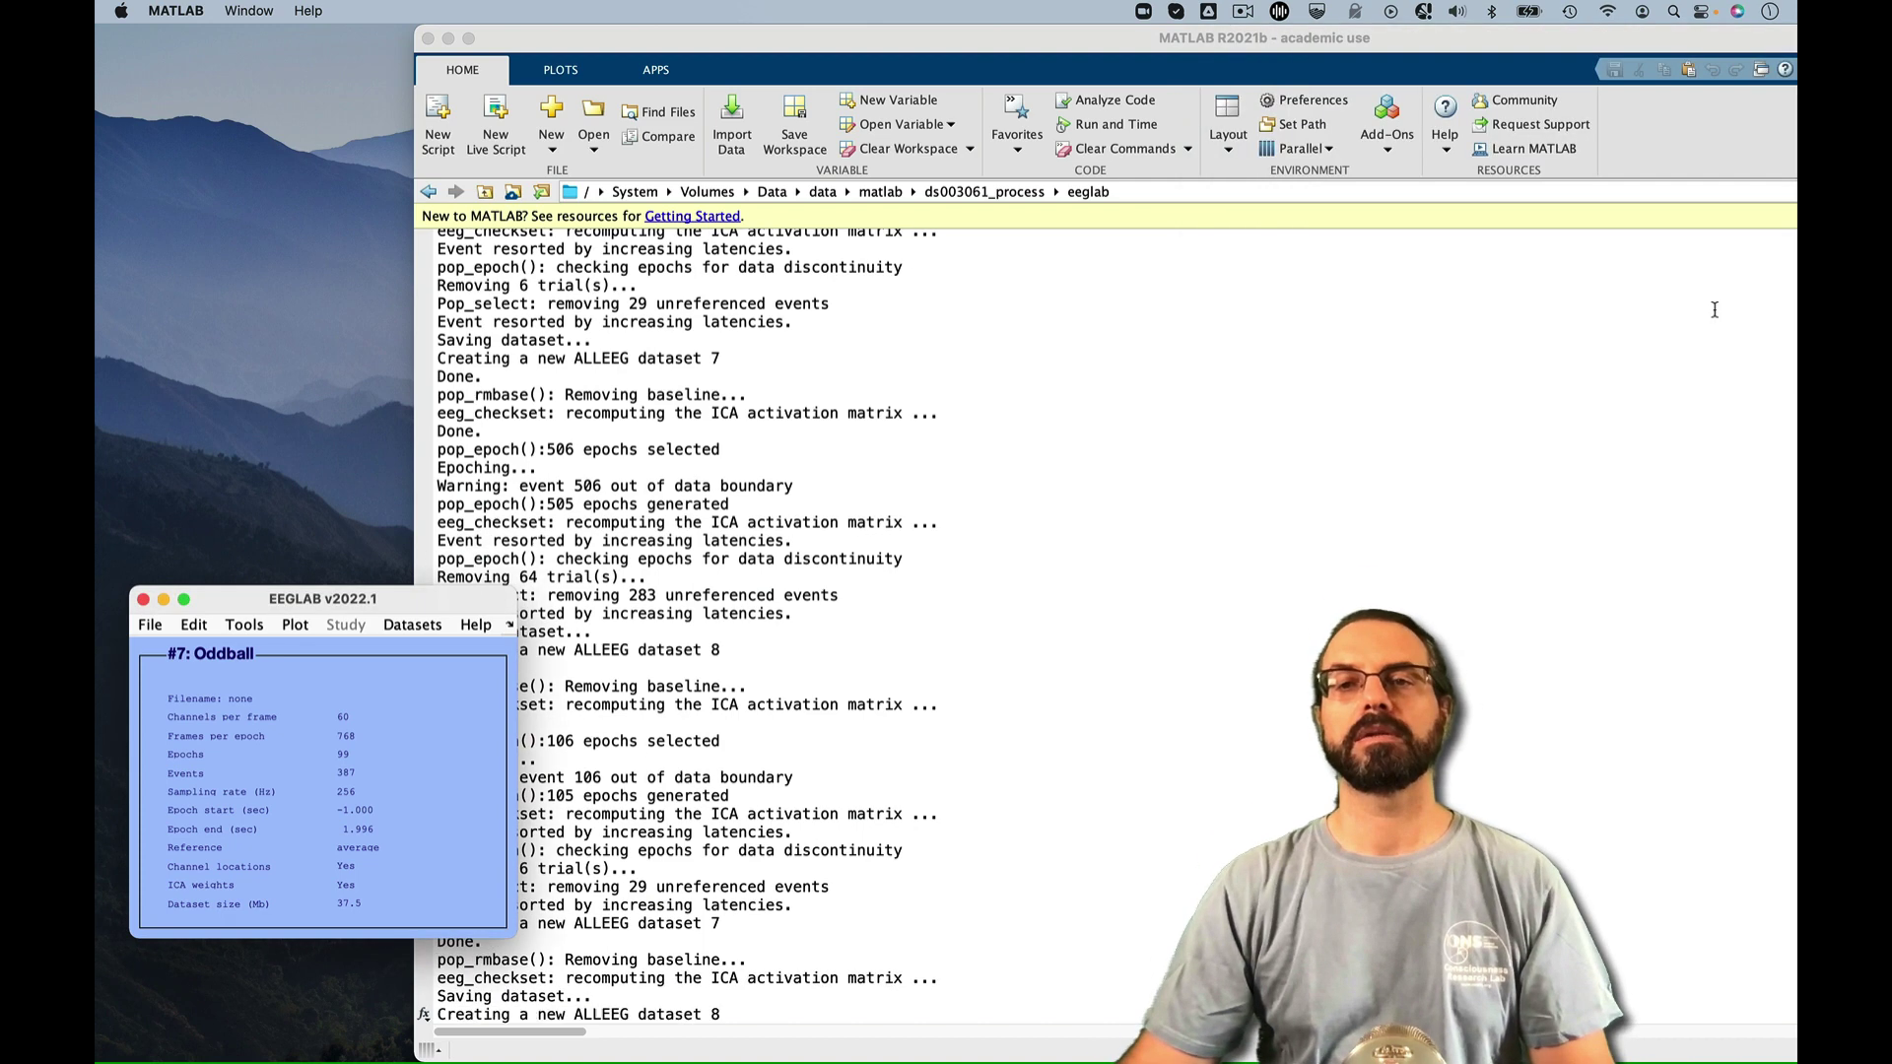
# From dataset 6, extract -1 to 2 s epochs around standard events as 'Standard'
pyautogui.click(387, 624)
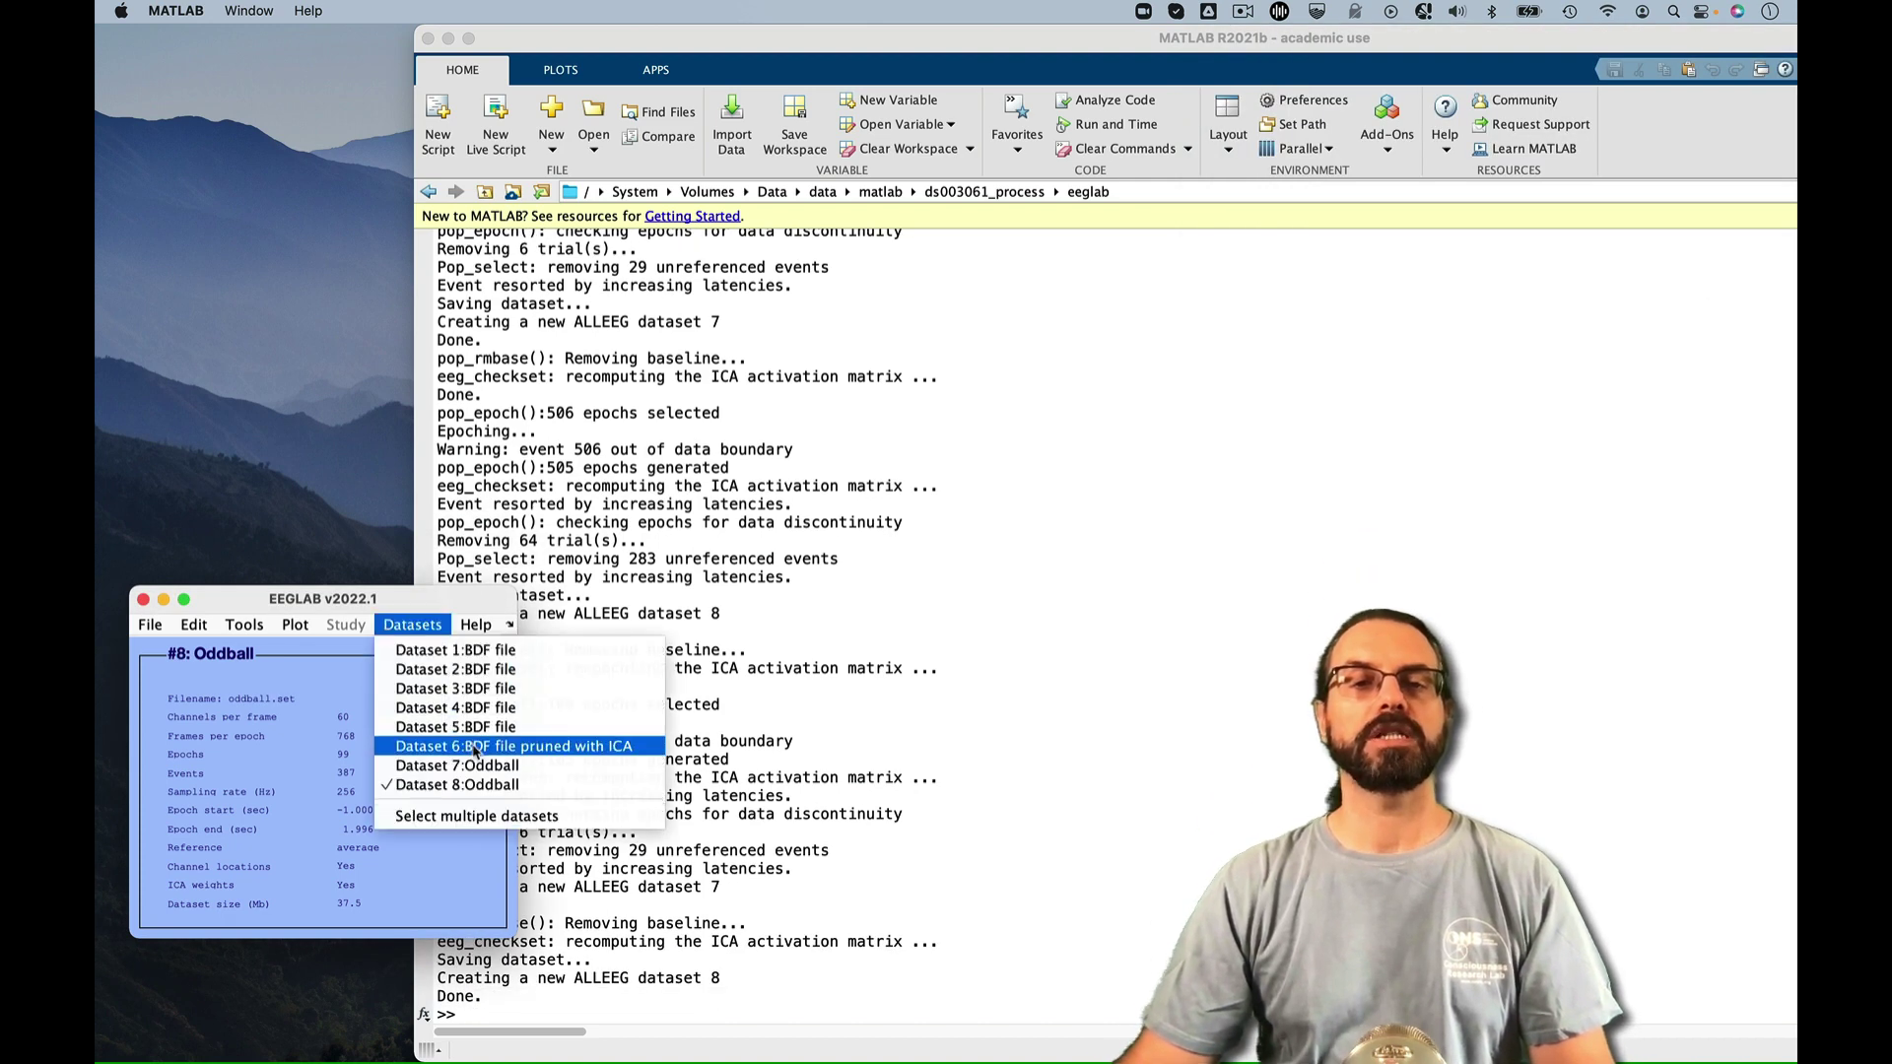
pyautogui.click(513, 746)
pyautogui.click(244, 623)
pyautogui.click(370, 317)
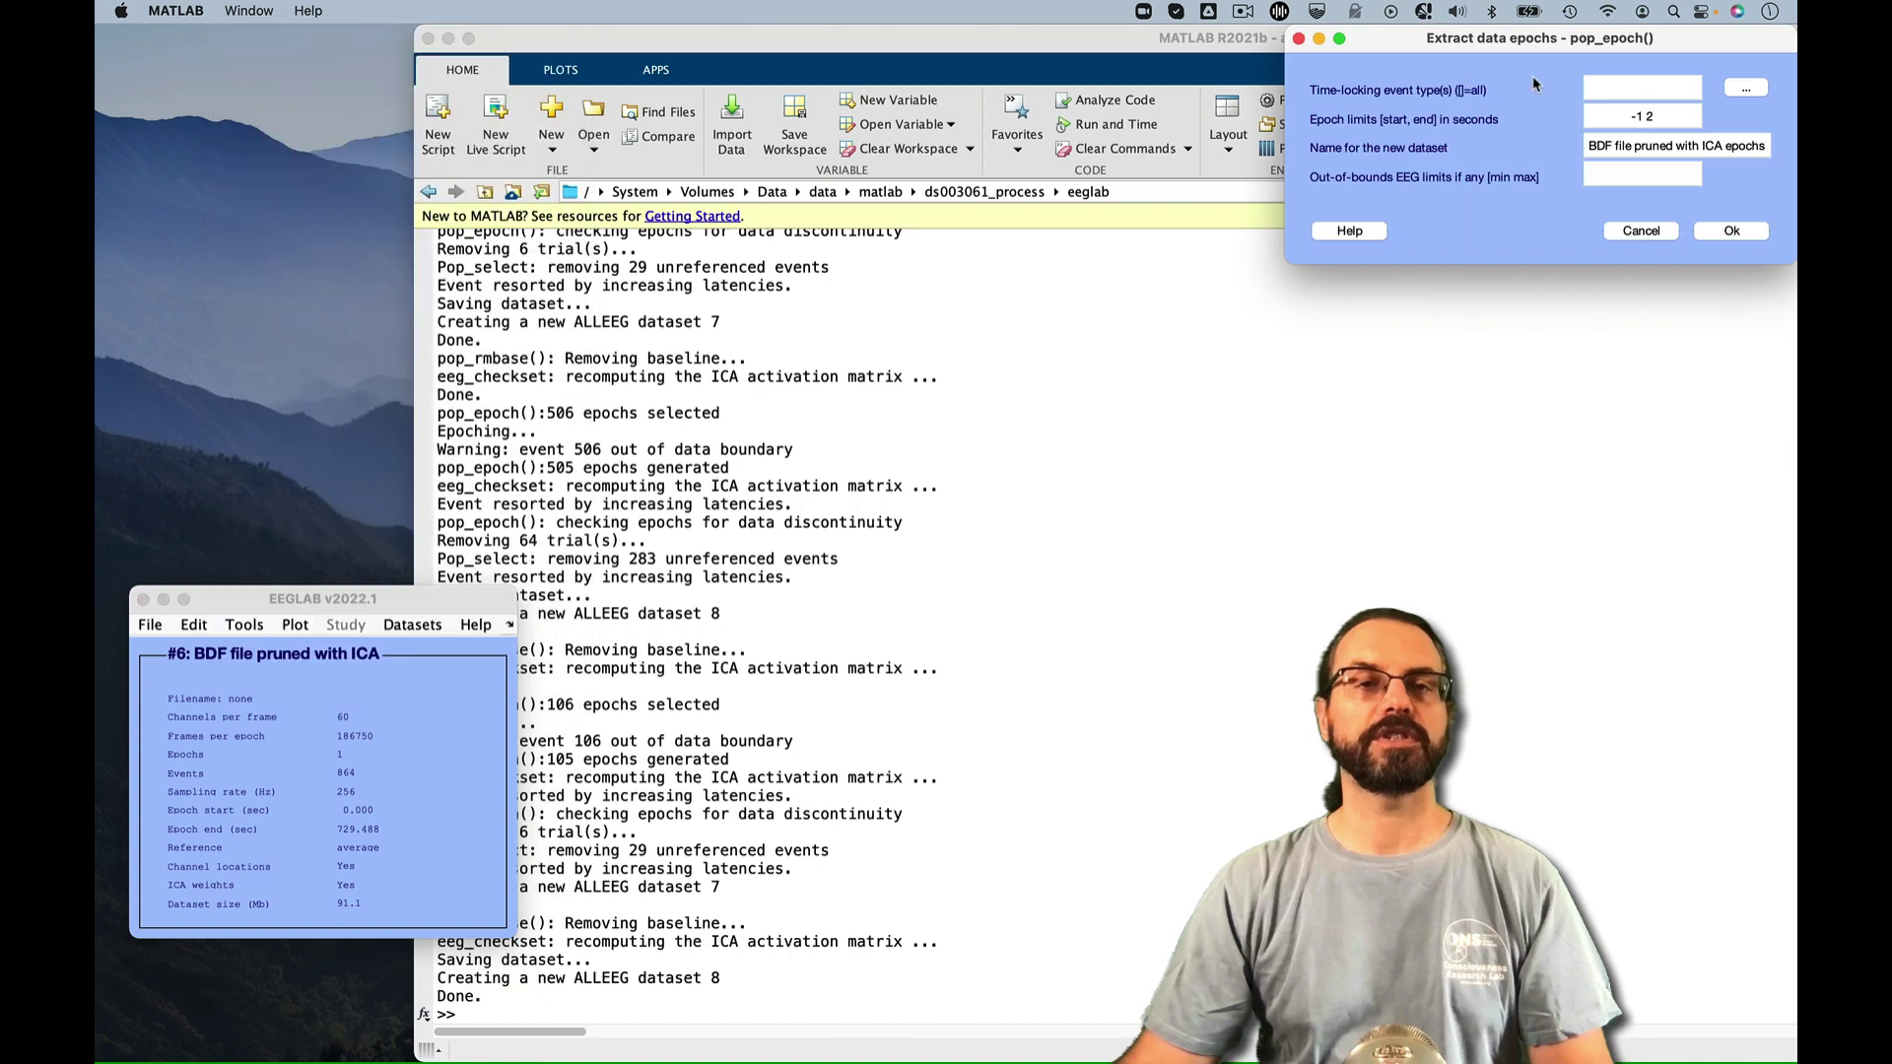
pyautogui.click(1744, 89)
pyautogui.doubleClick(1758, 67)
pyautogui.tripleClick(1674, 146)
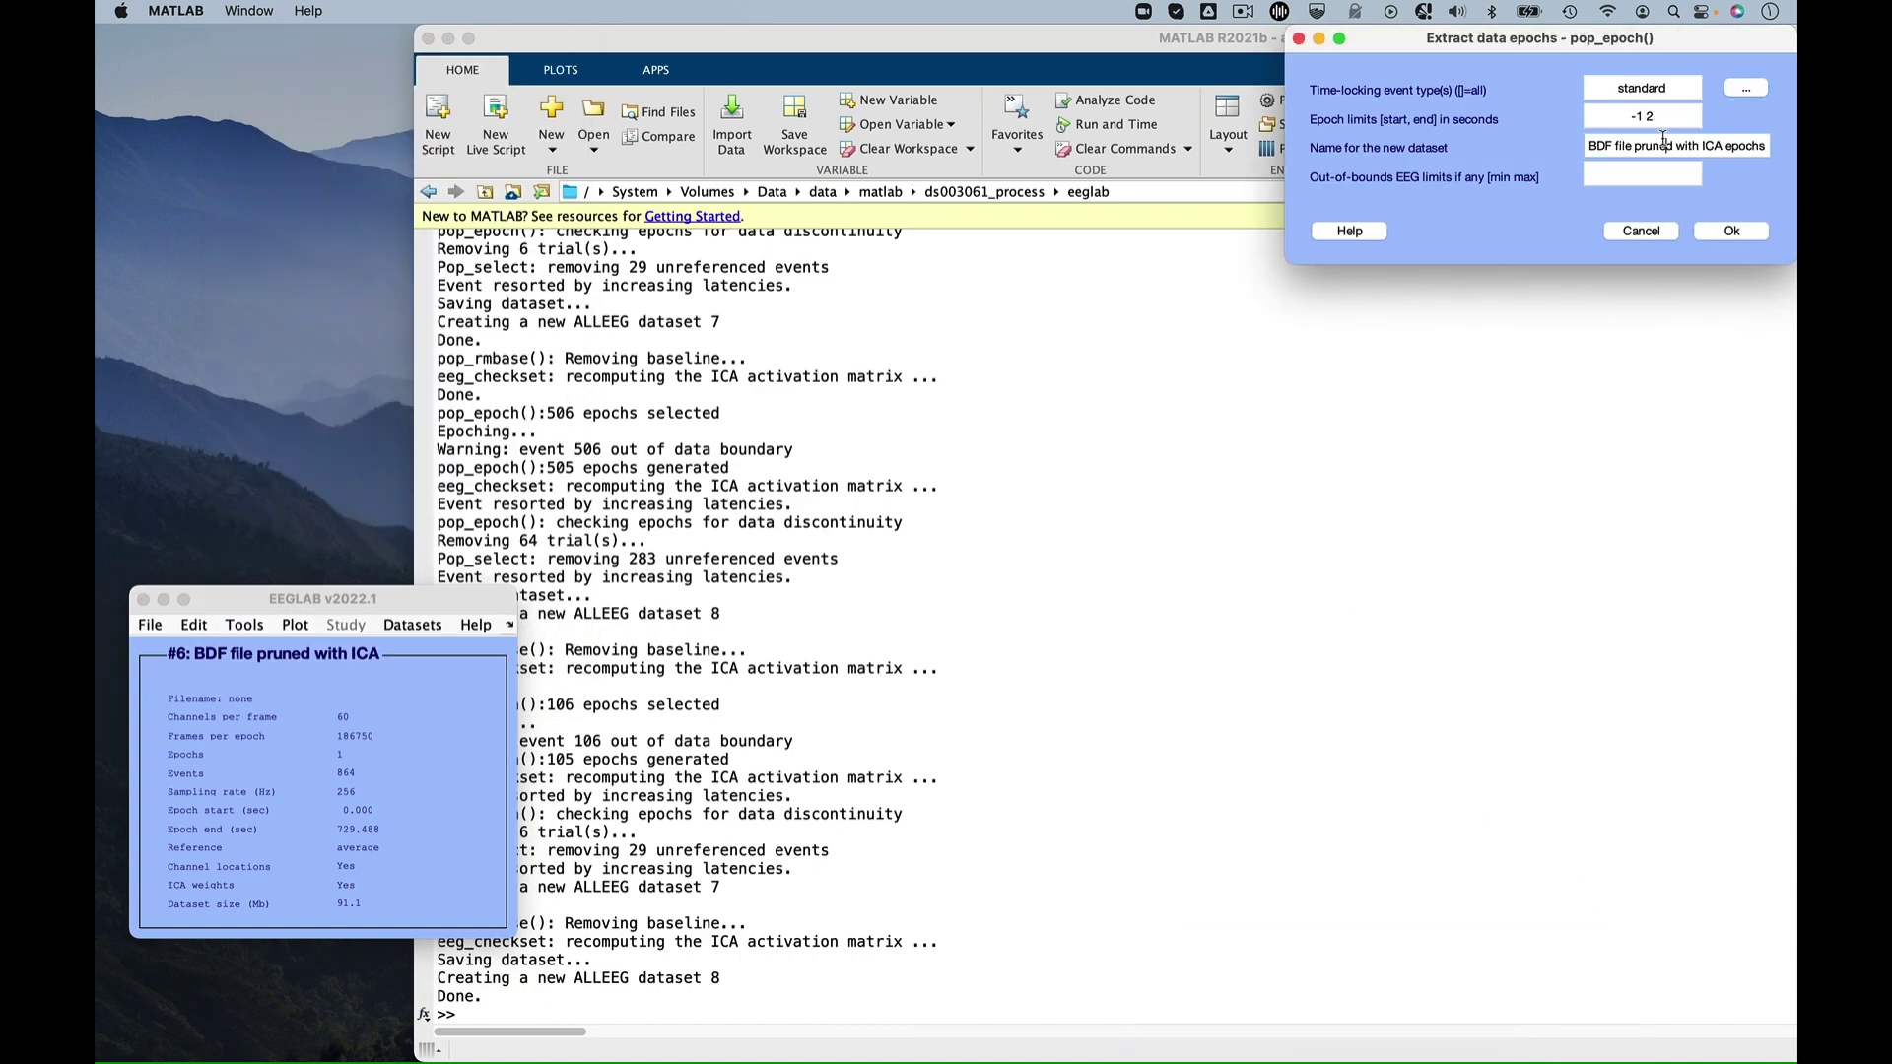
pyautogui.write('Stanadard')
pyautogui.click(1731, 232)
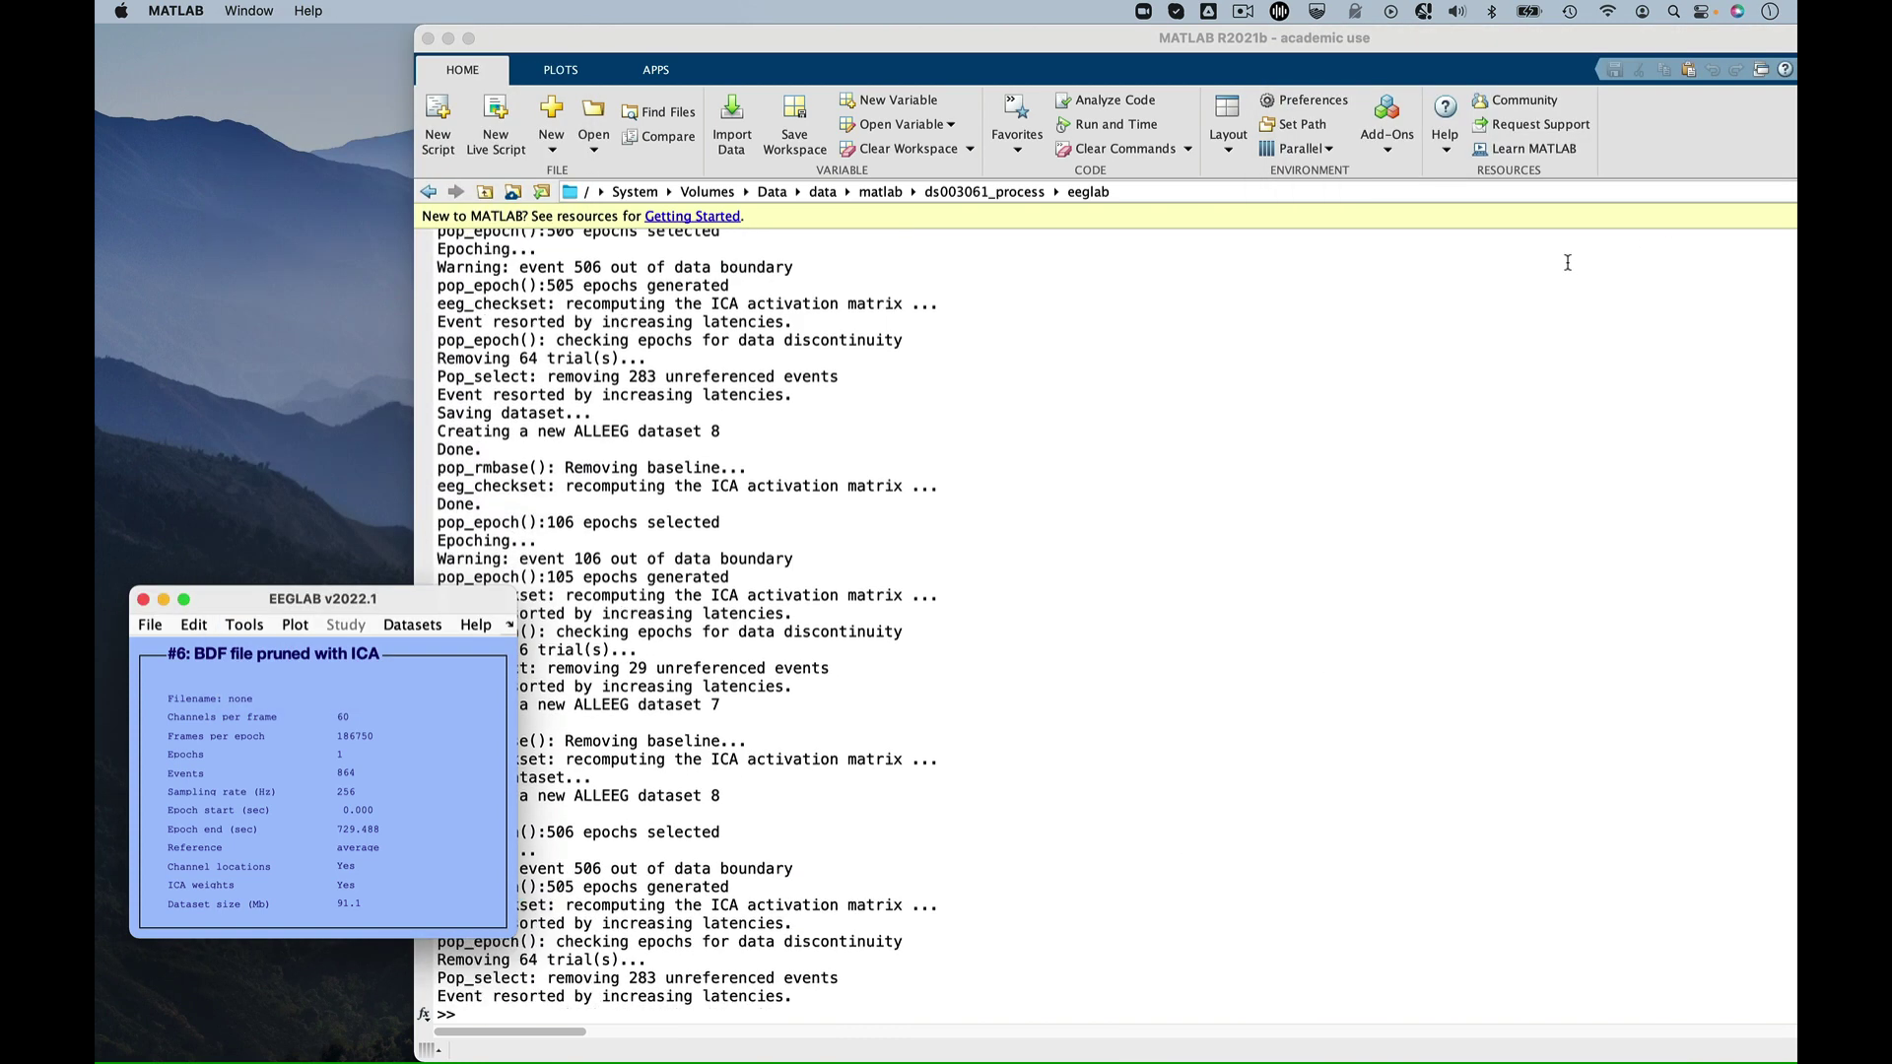
# Apply the -1000 to 0 ms baseline and save the Standard dataset as standard.set
pyautogui.click(1700, 315)
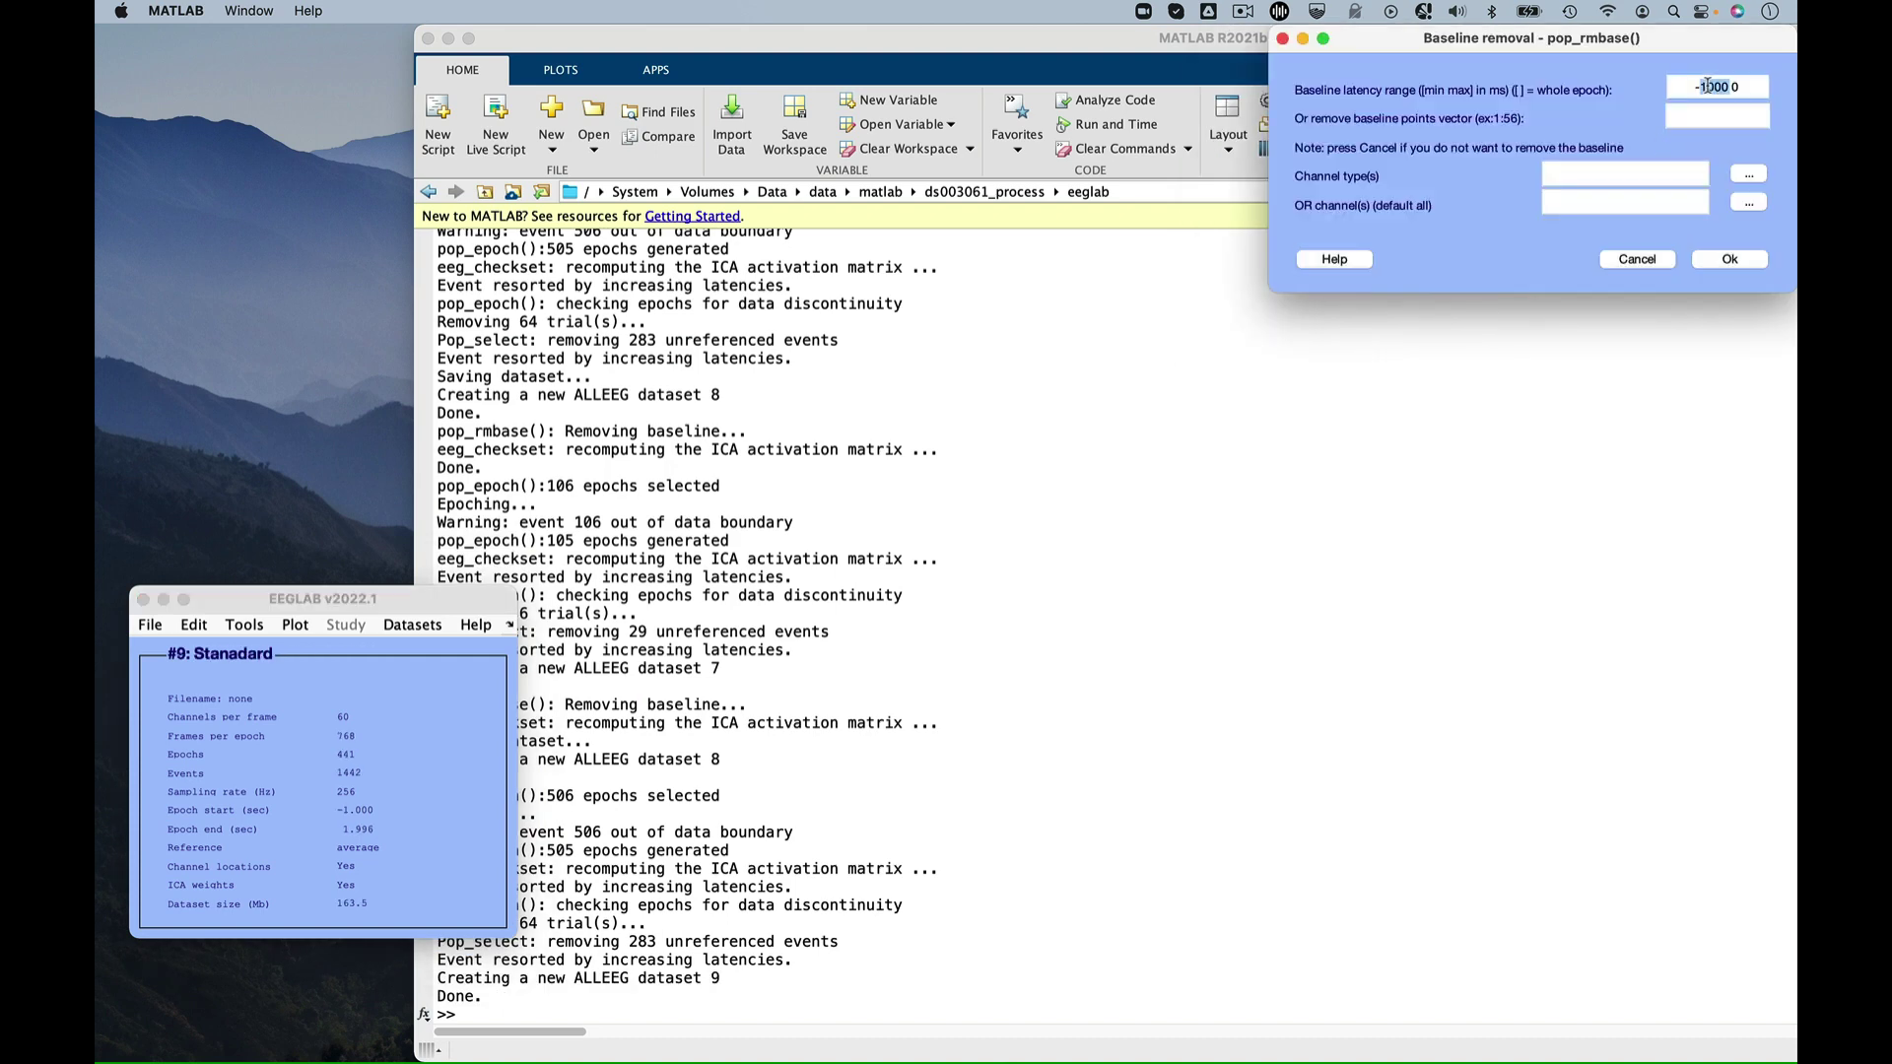
pyautogui.click(1732, 259)
pyautogui.click(1264, 145)
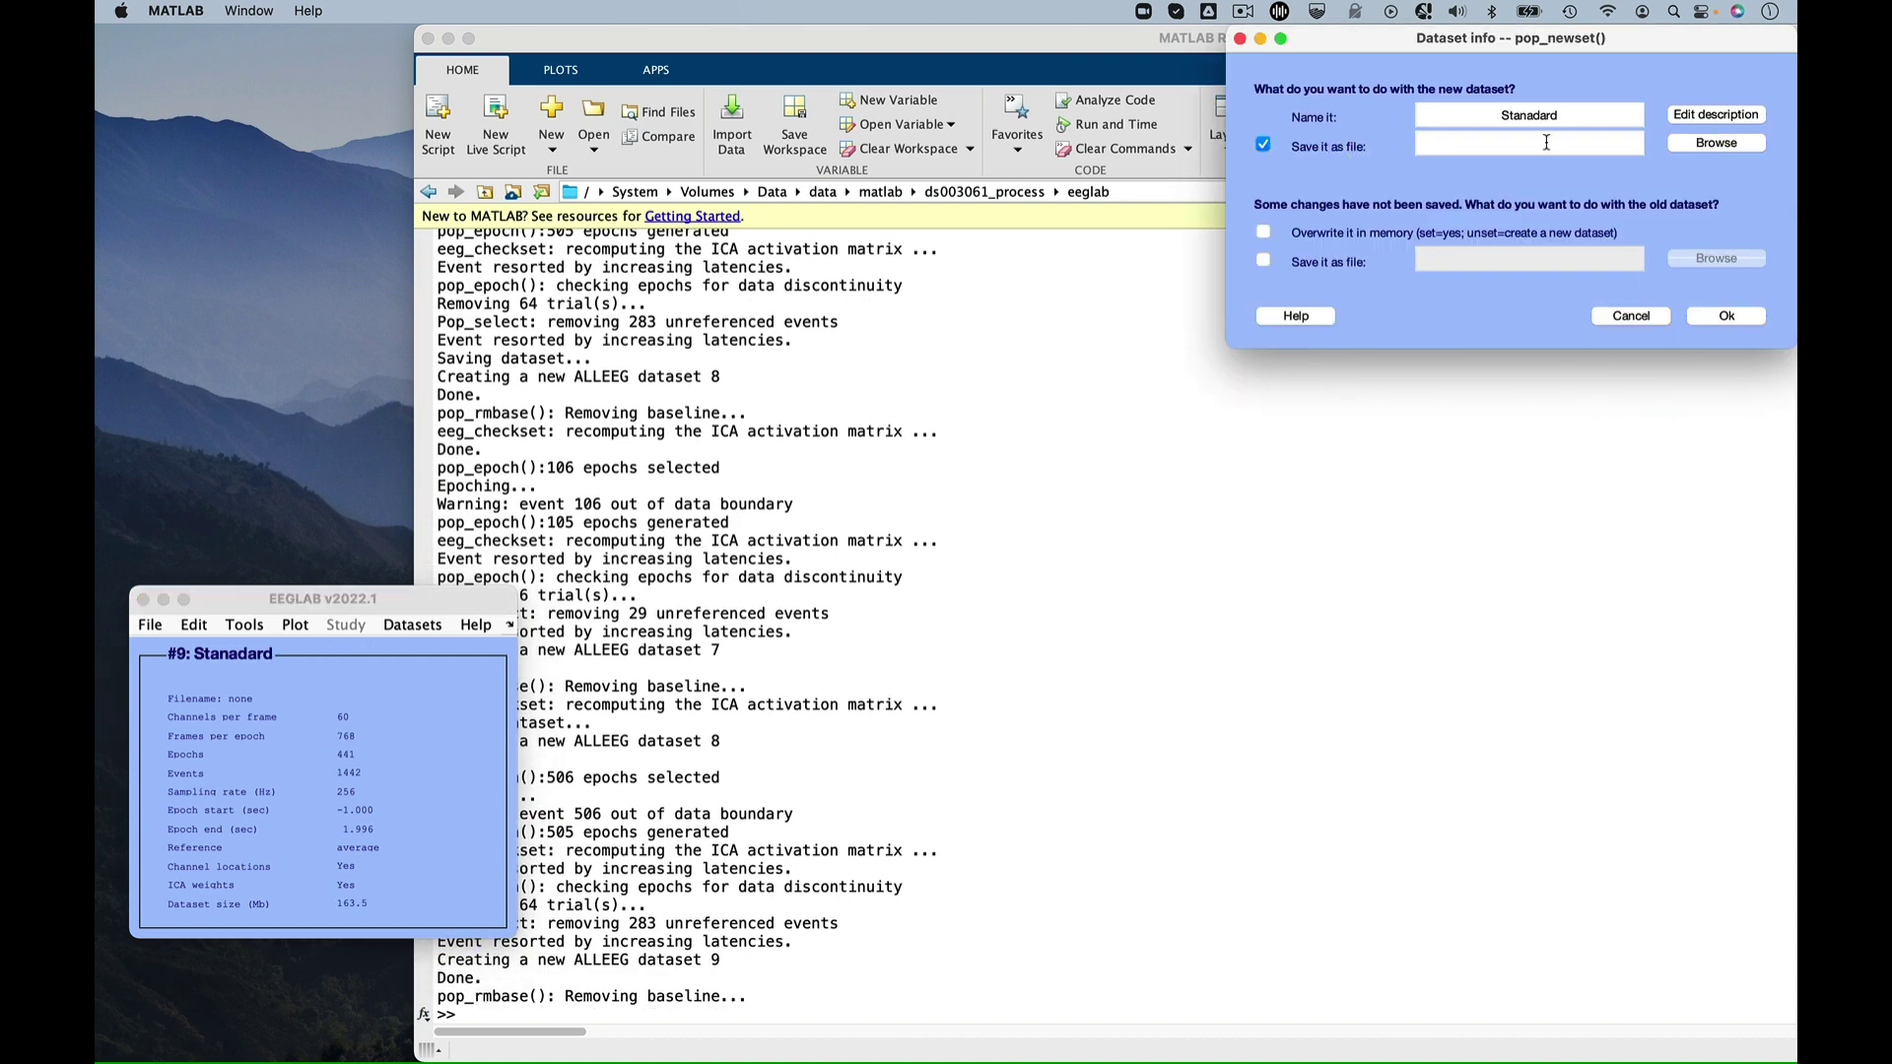
pyautogui.click(1529, 144)
pyautogui.write('standard.set')
pyautogui.click(1726, 315)
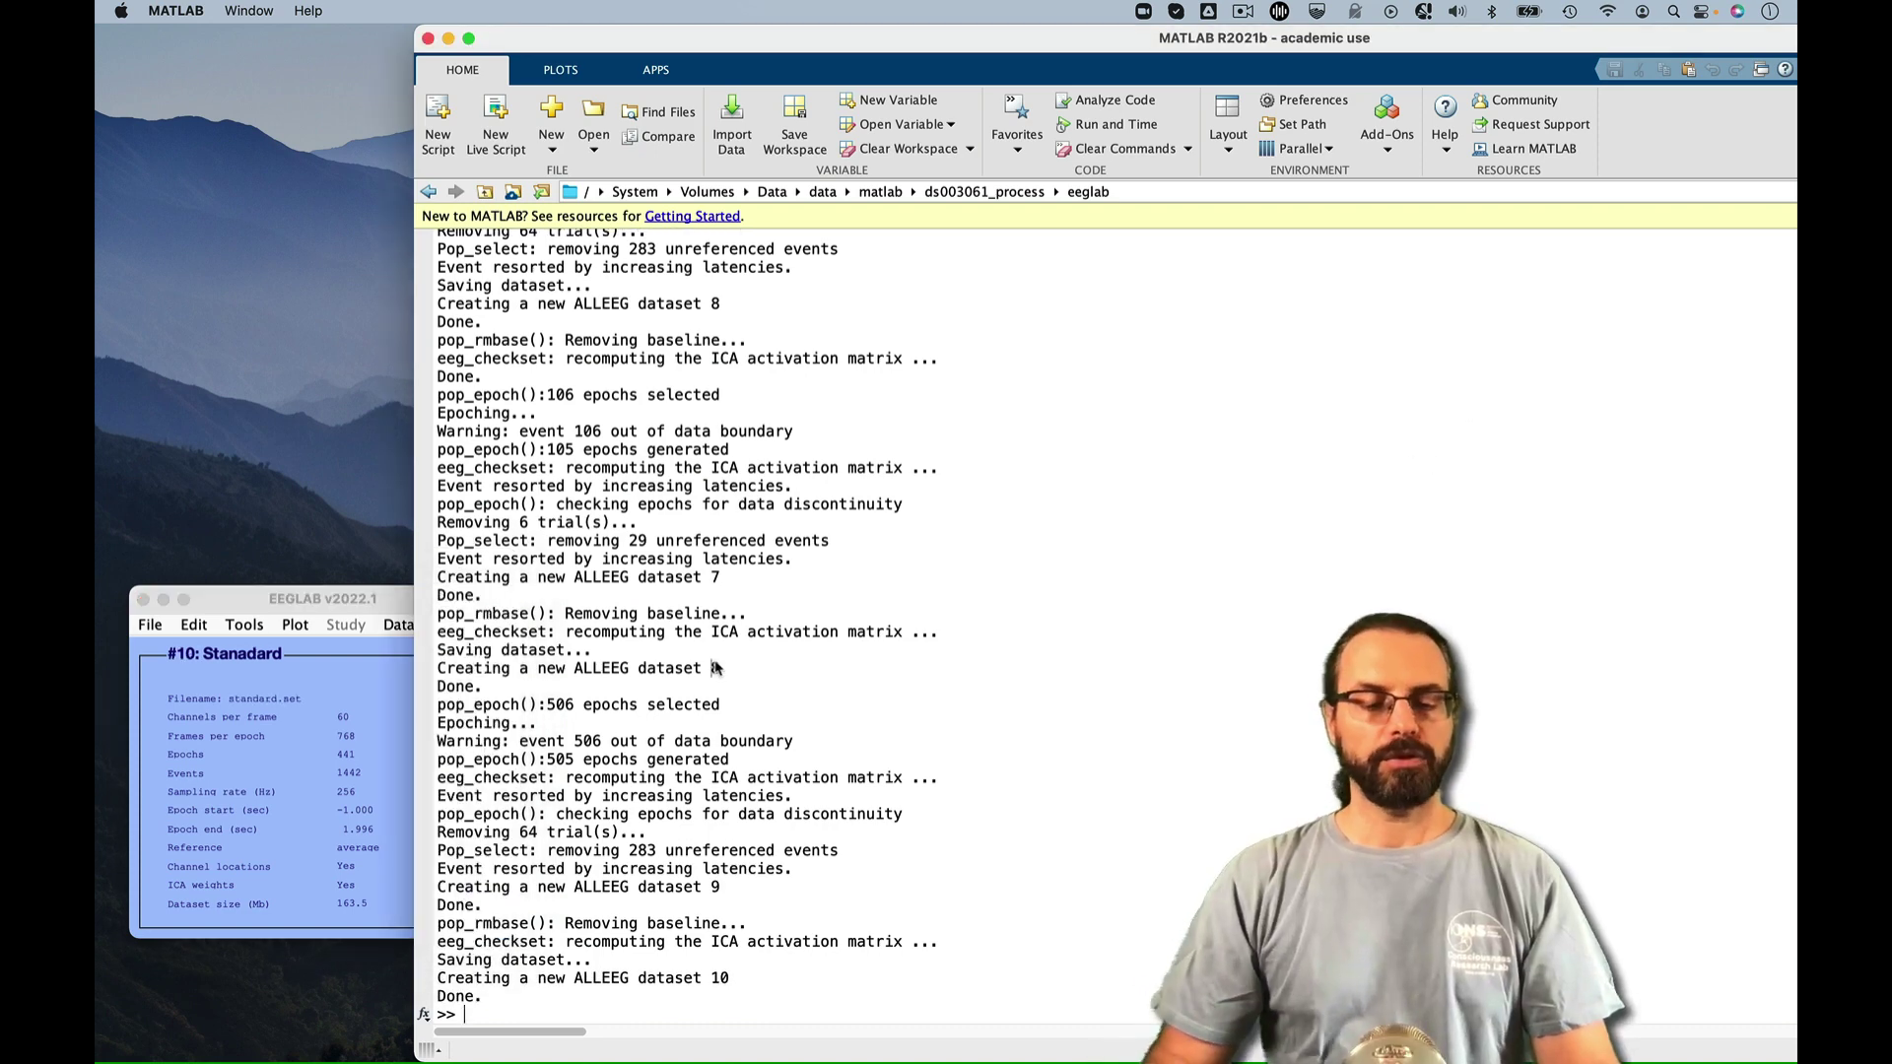
pyautogui.write('EEG')
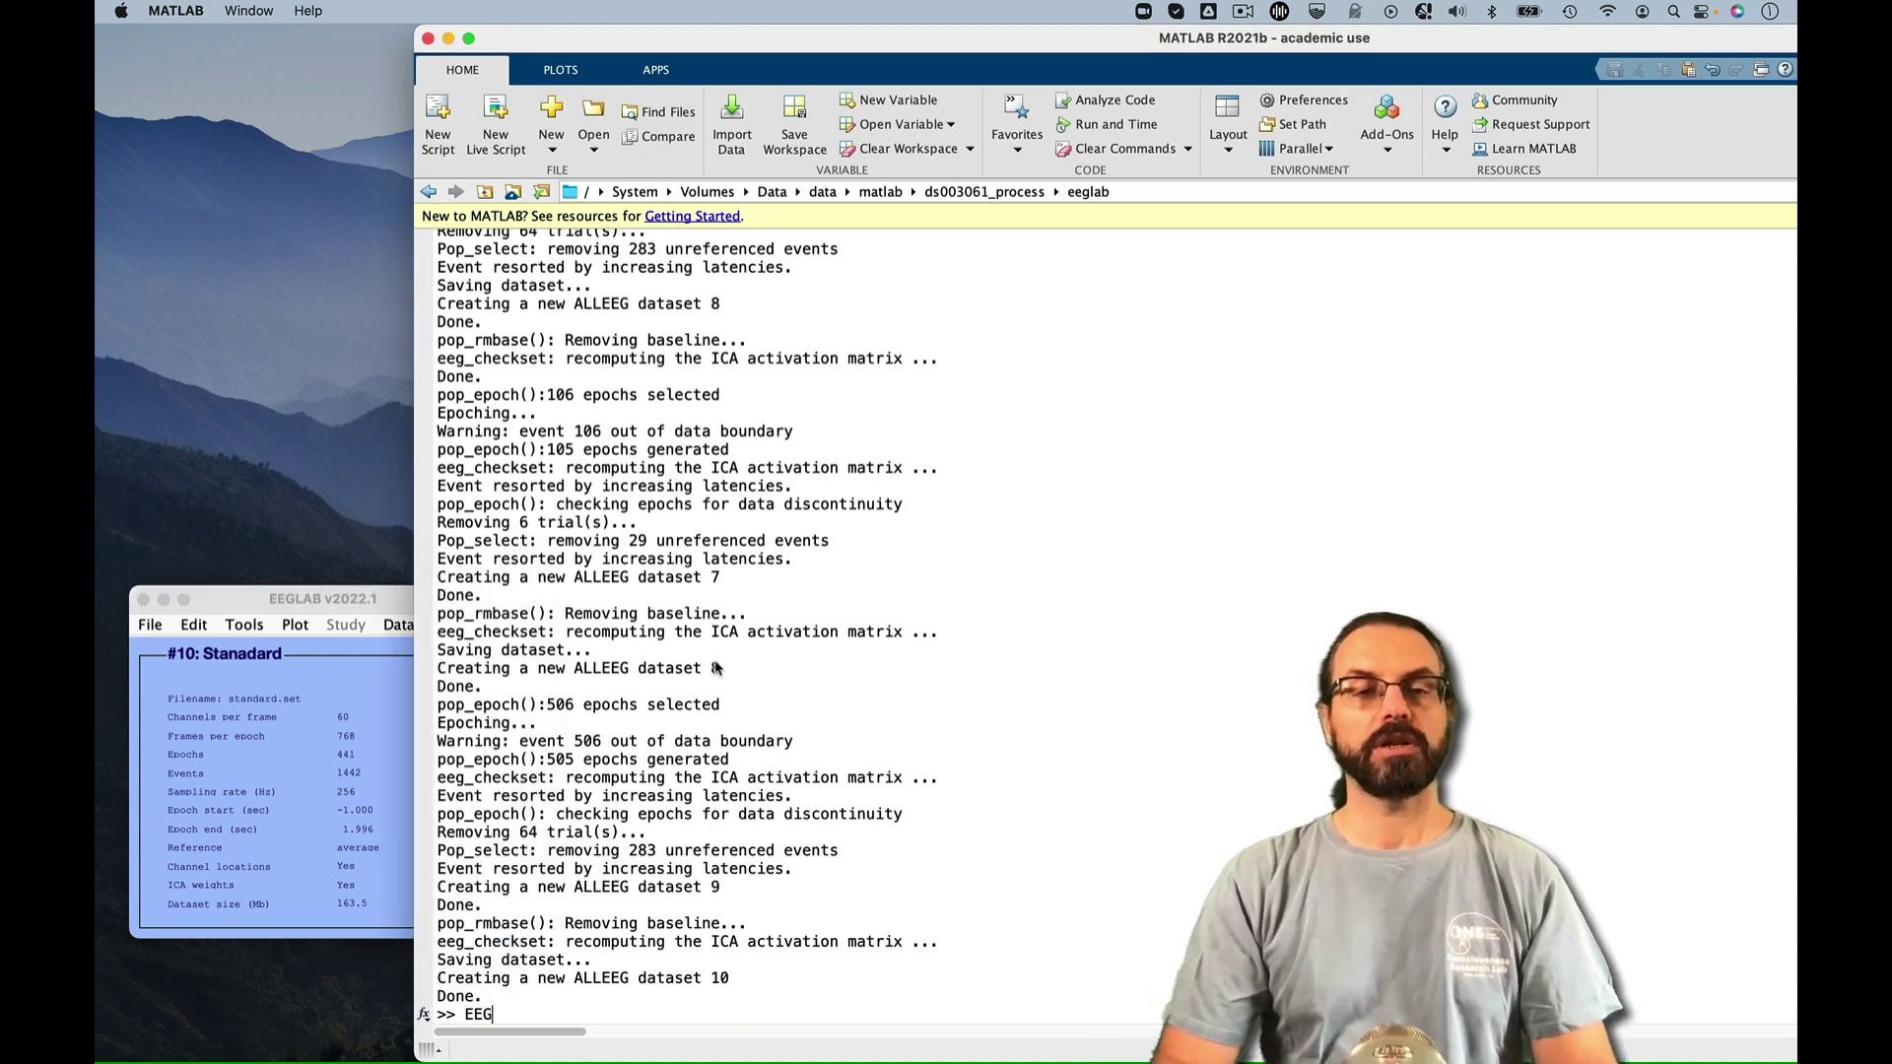
# Display the EEG structure and highlight its 60×768×441 data dimensions
pyautogui.press('Return')
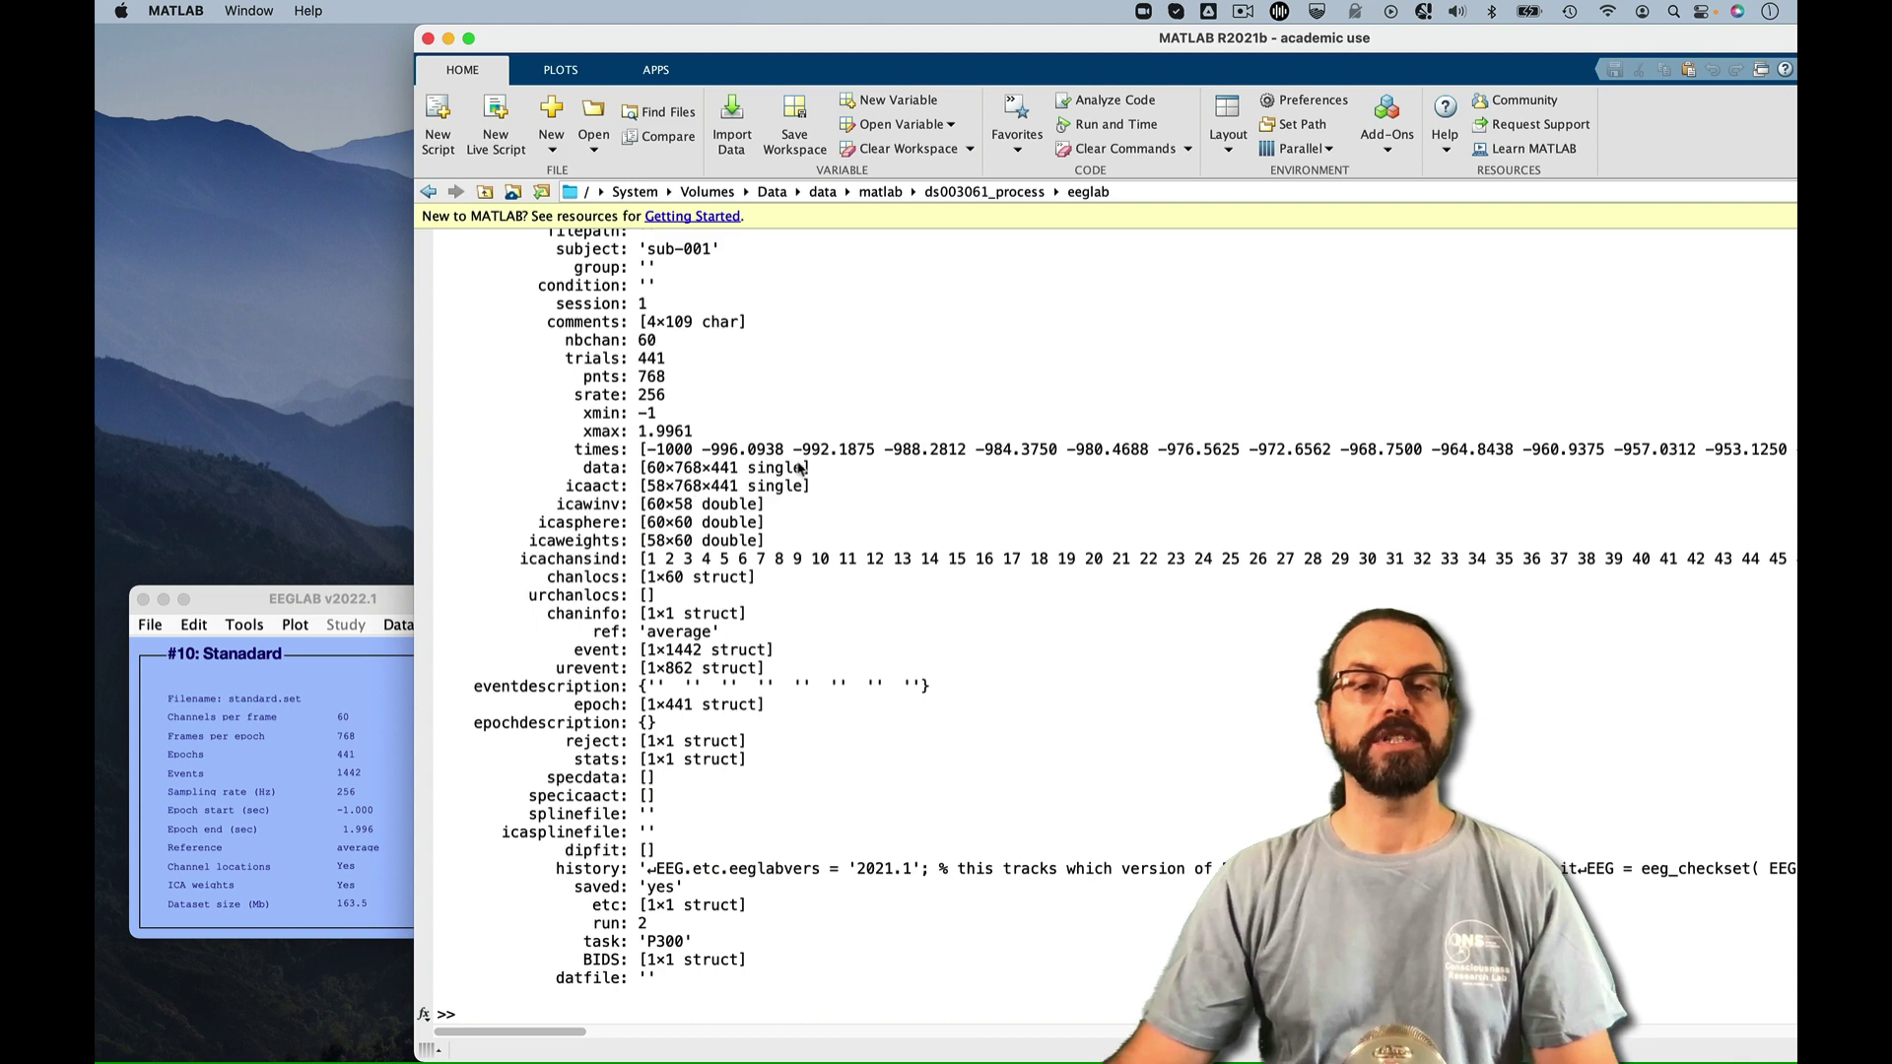
pyautogui.moveTo(812, 471); pyautogui.dragTo(581, 473)
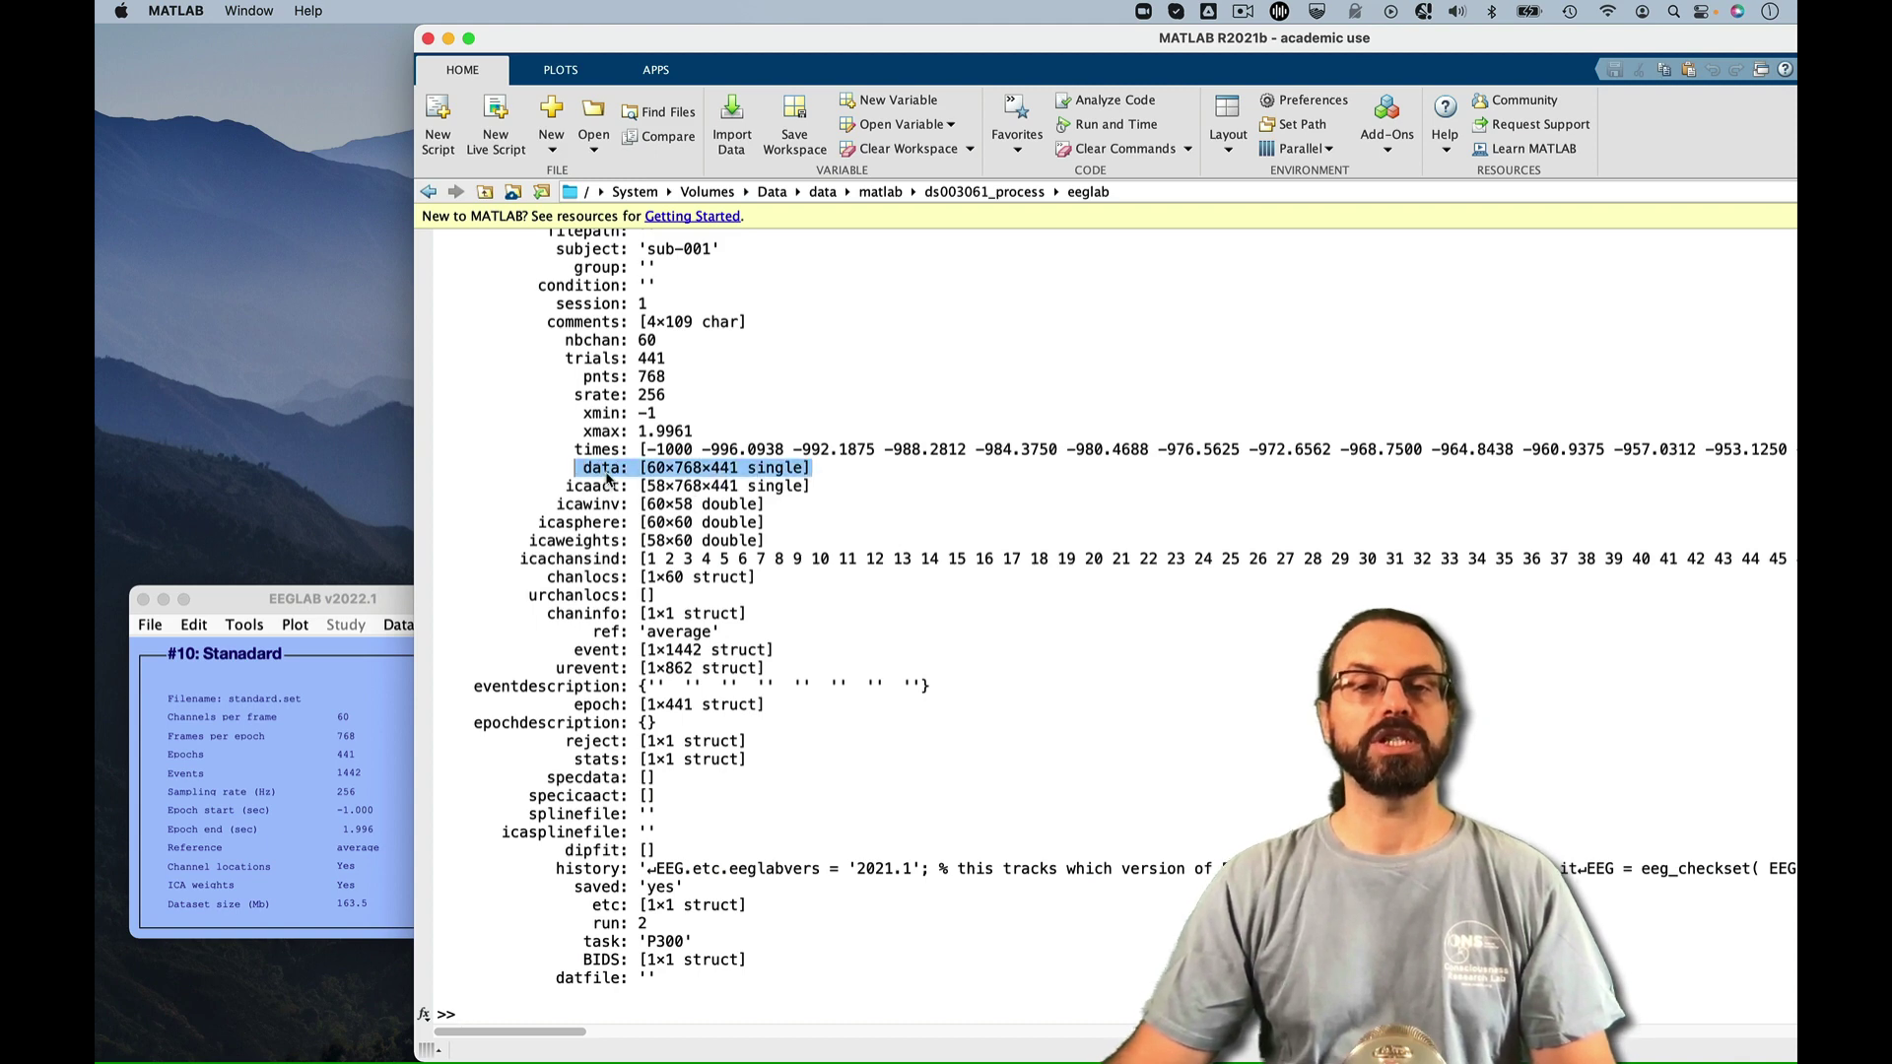
pyautogui.doubleClick(684, 468)
pyautogui.doubleClick(719, 467)
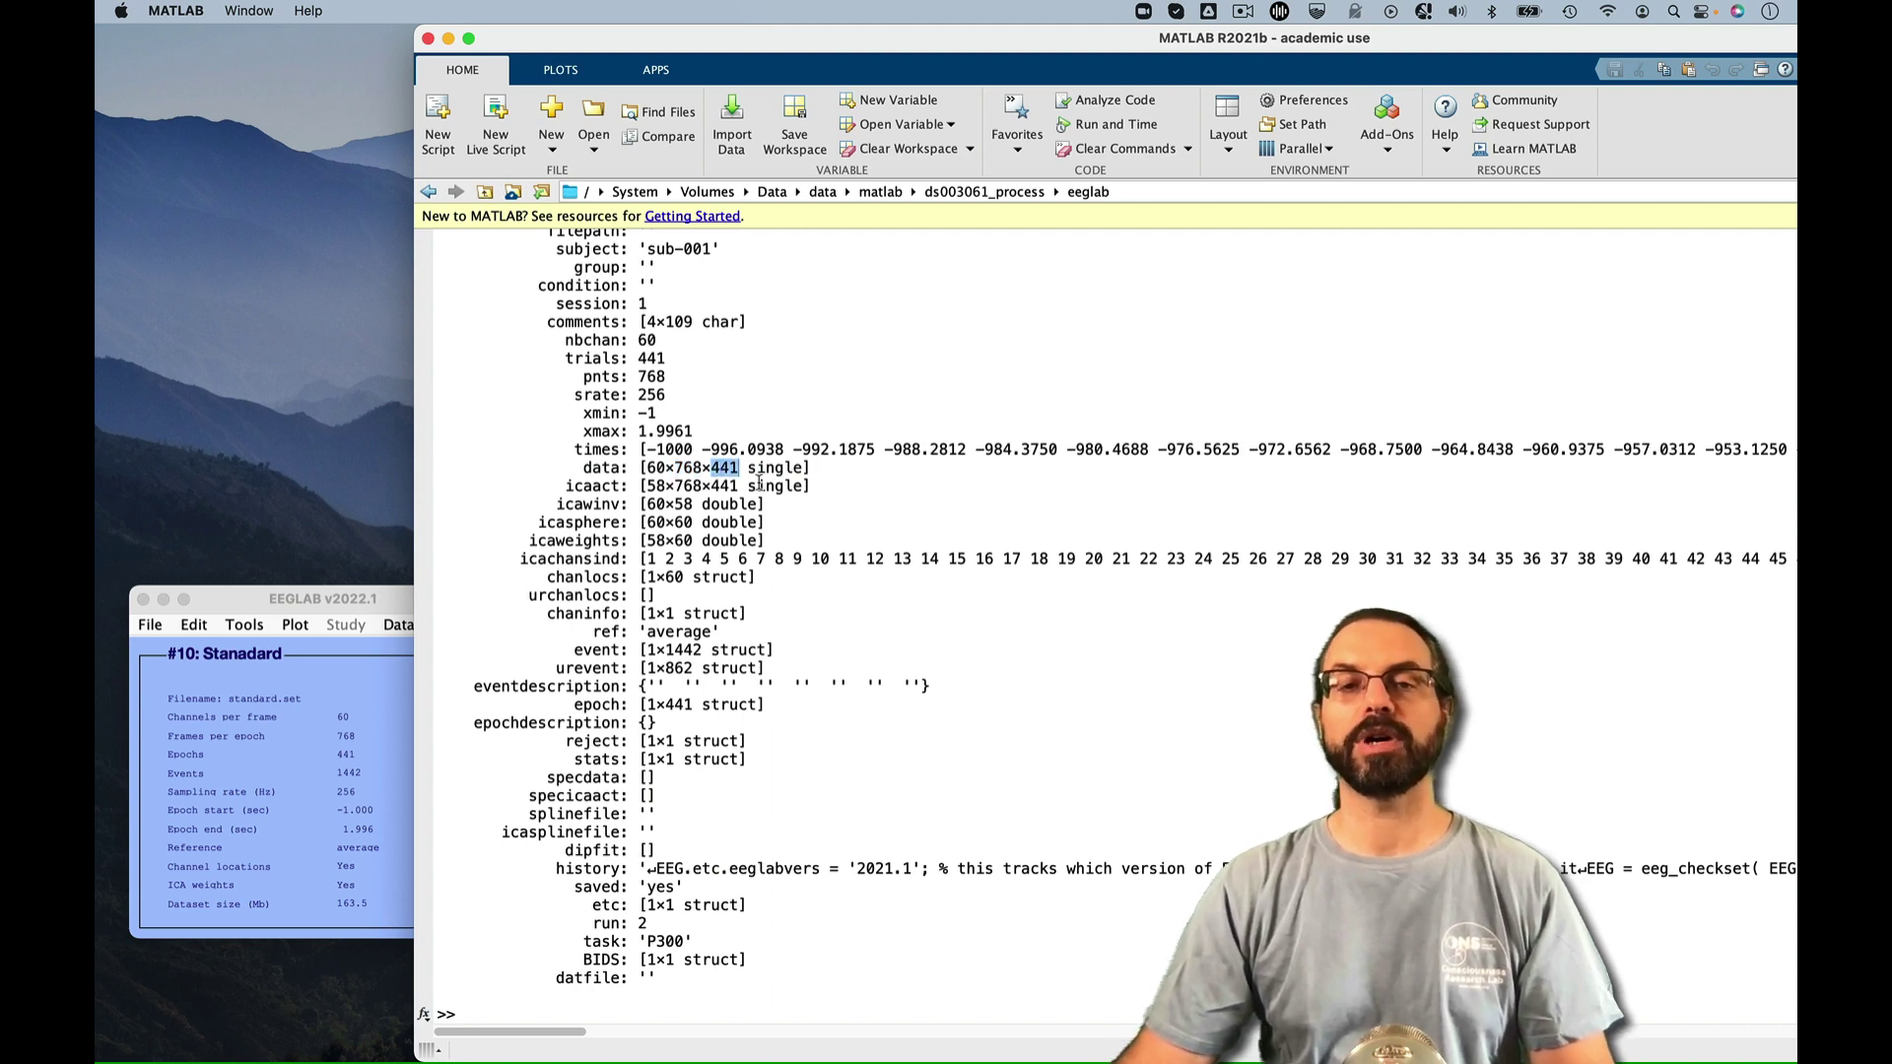
pyautogui.click(332, 709)
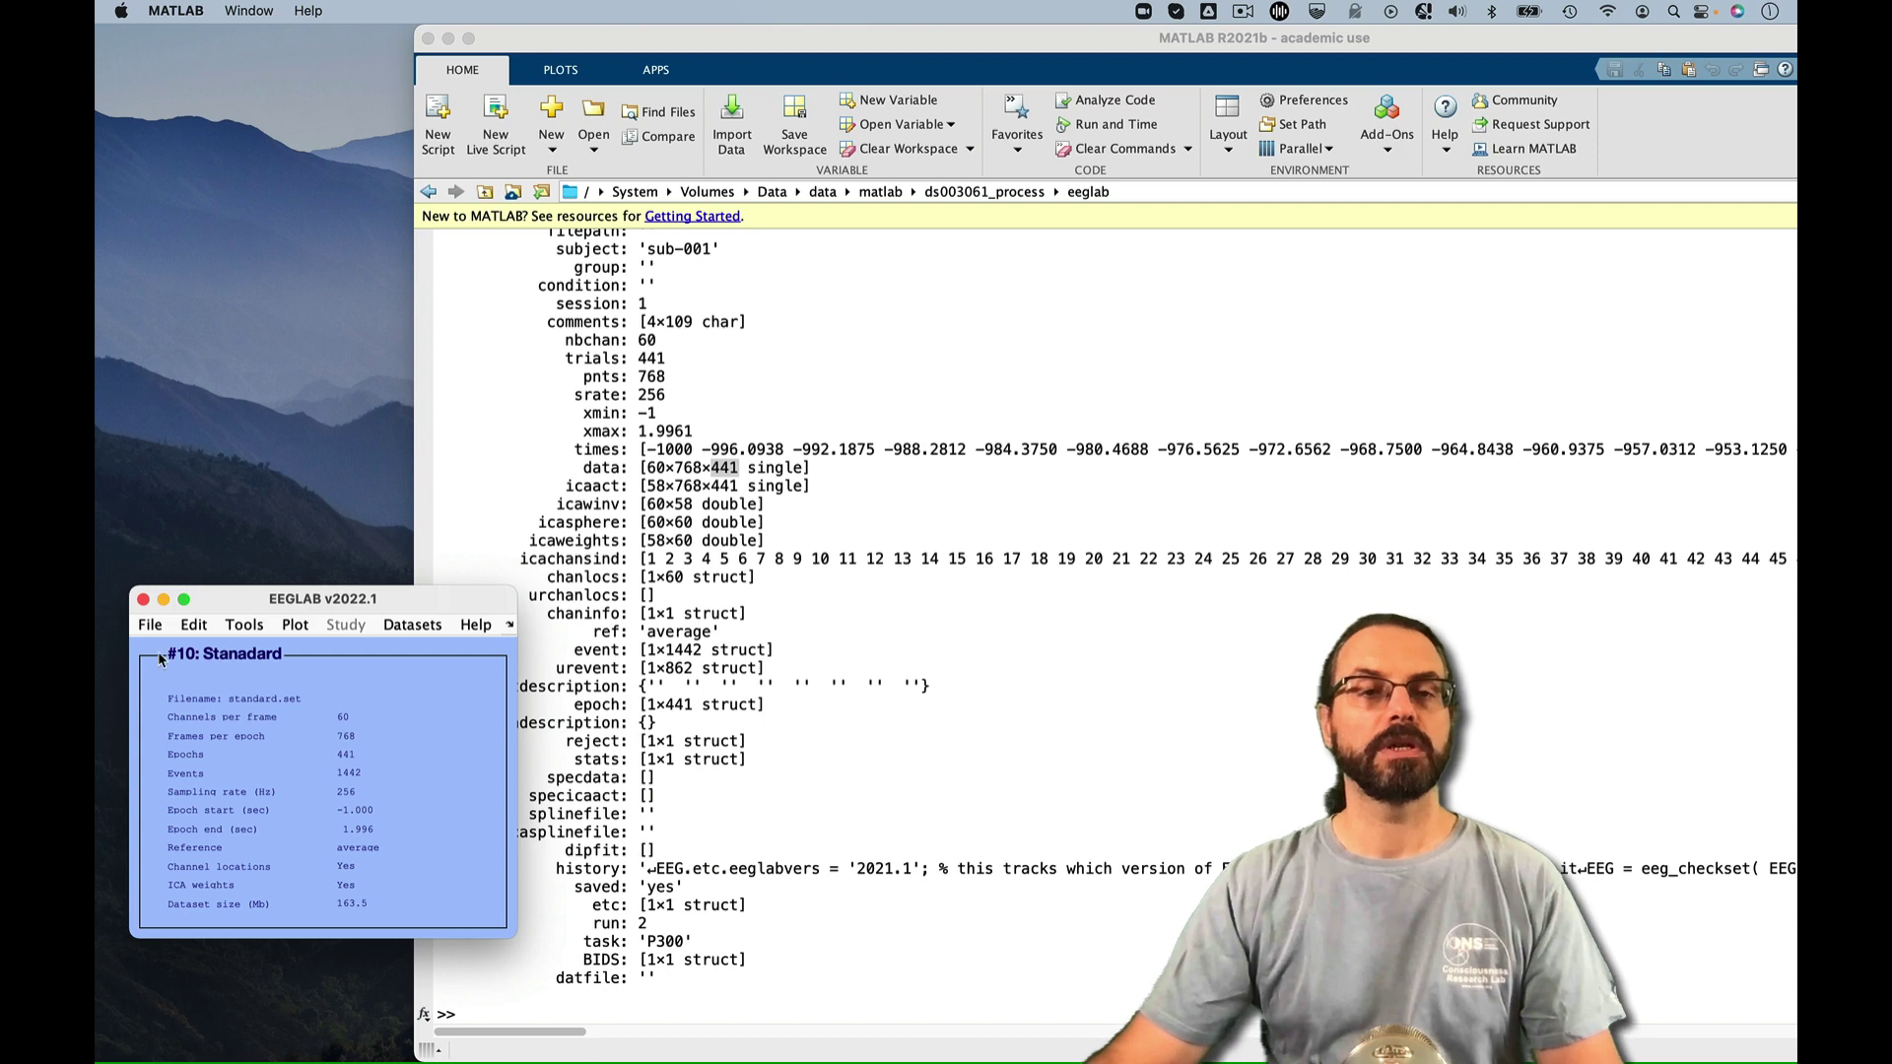
pyautogui.click(151, 623)
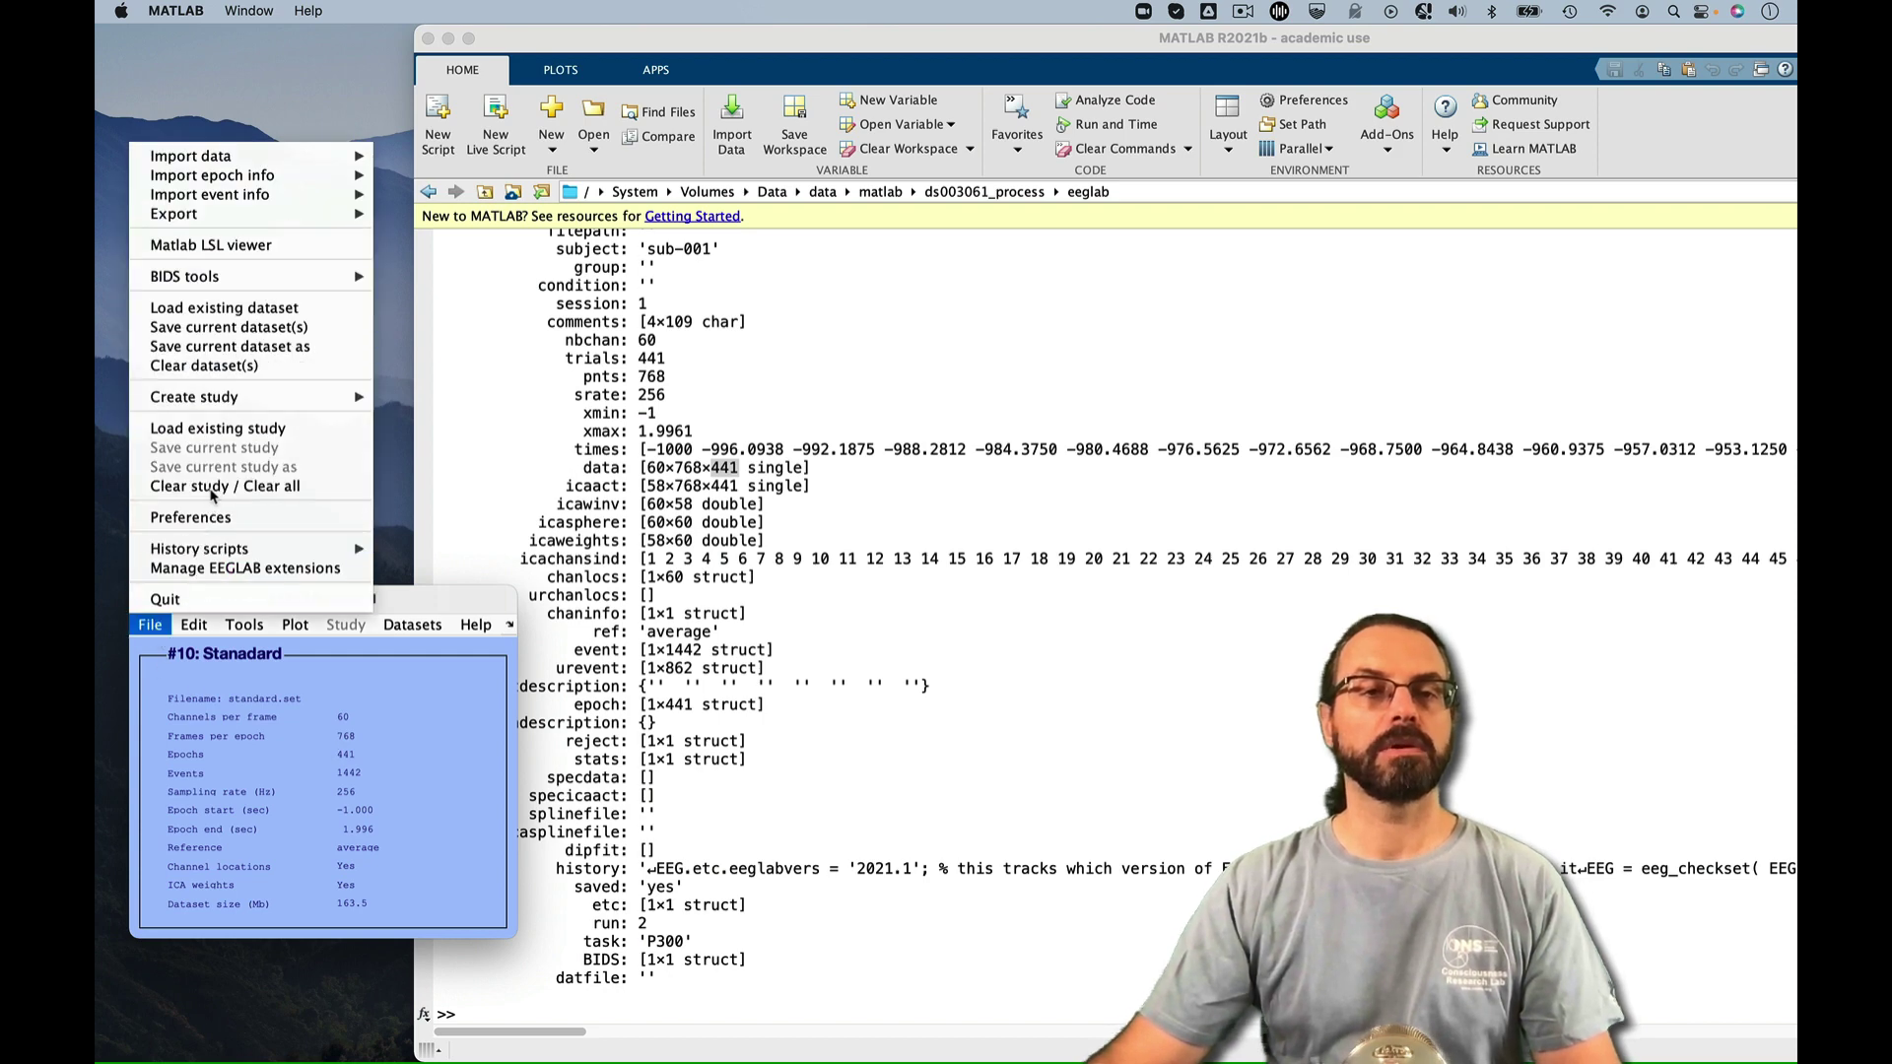
# Clear all memory, then load standard.set and oddball.set as datasets 1 and 2
pyautogui.click(223, 485)
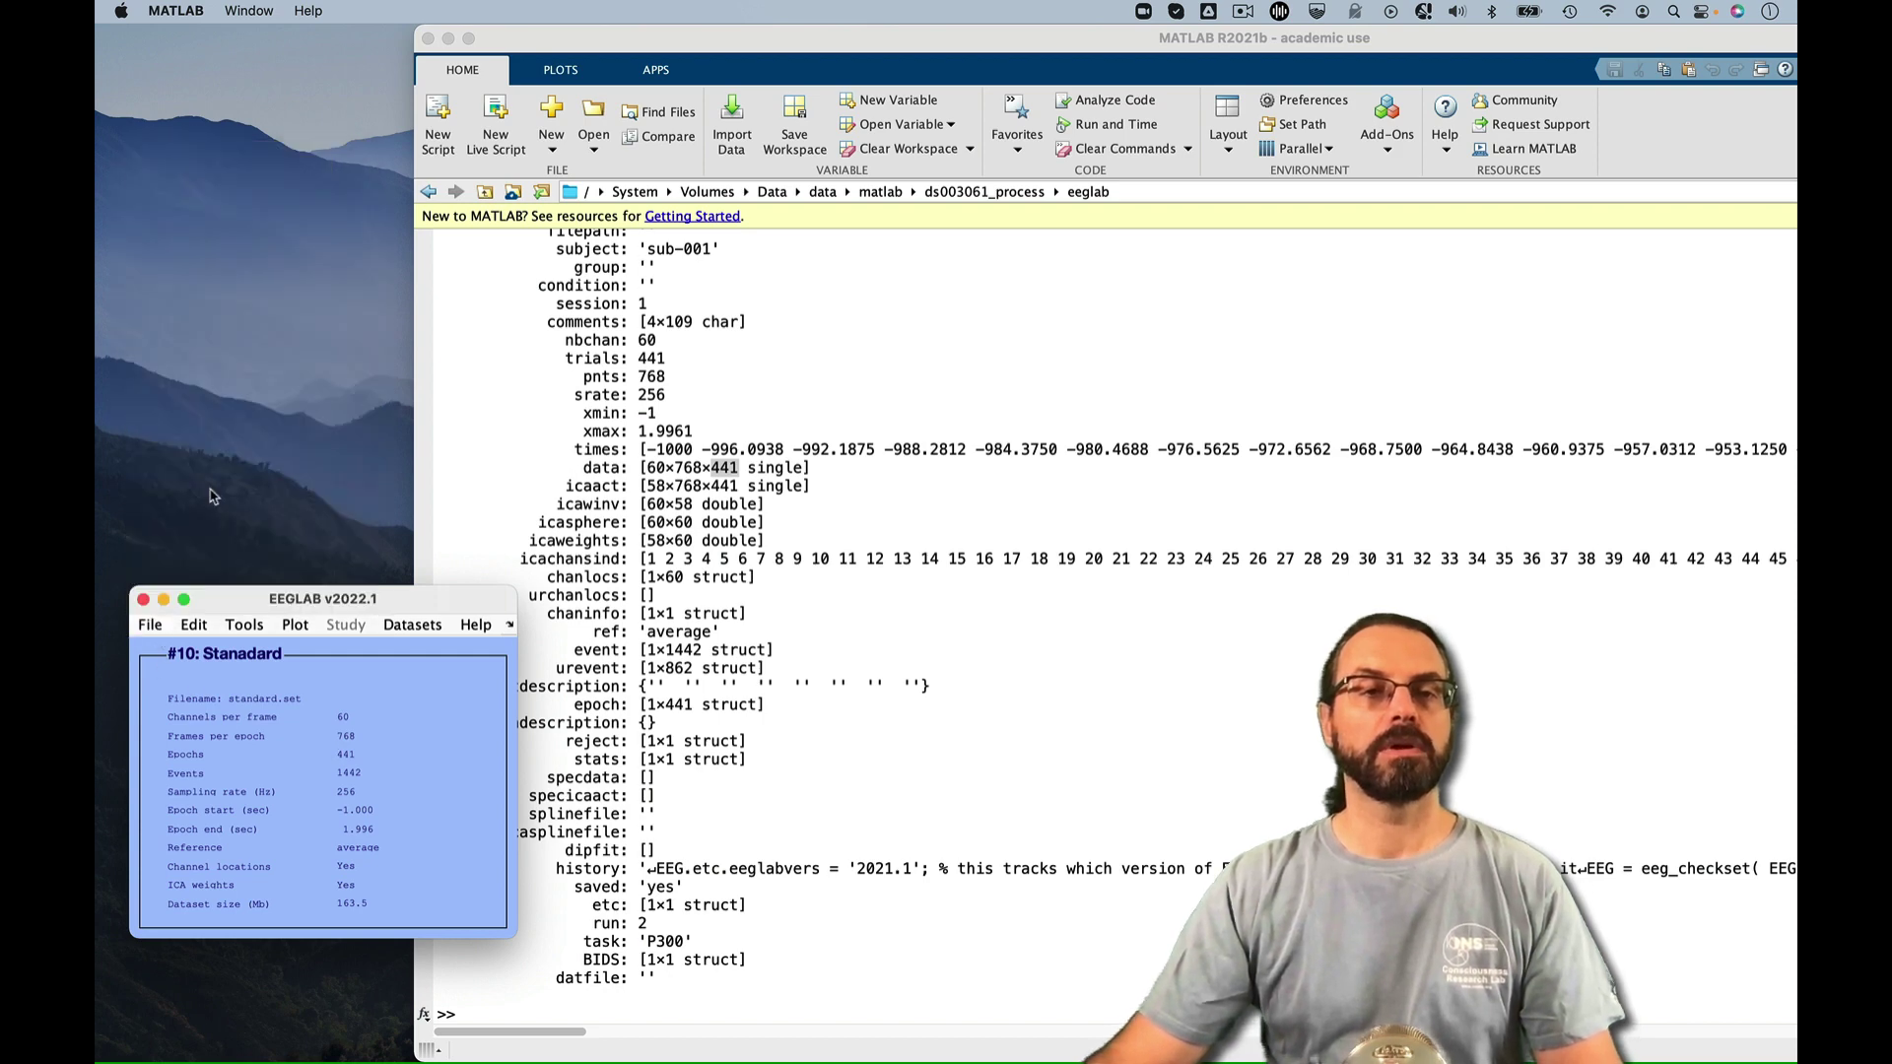
pyautogui.click(151, 625)
pyautogui.click(224, 309)
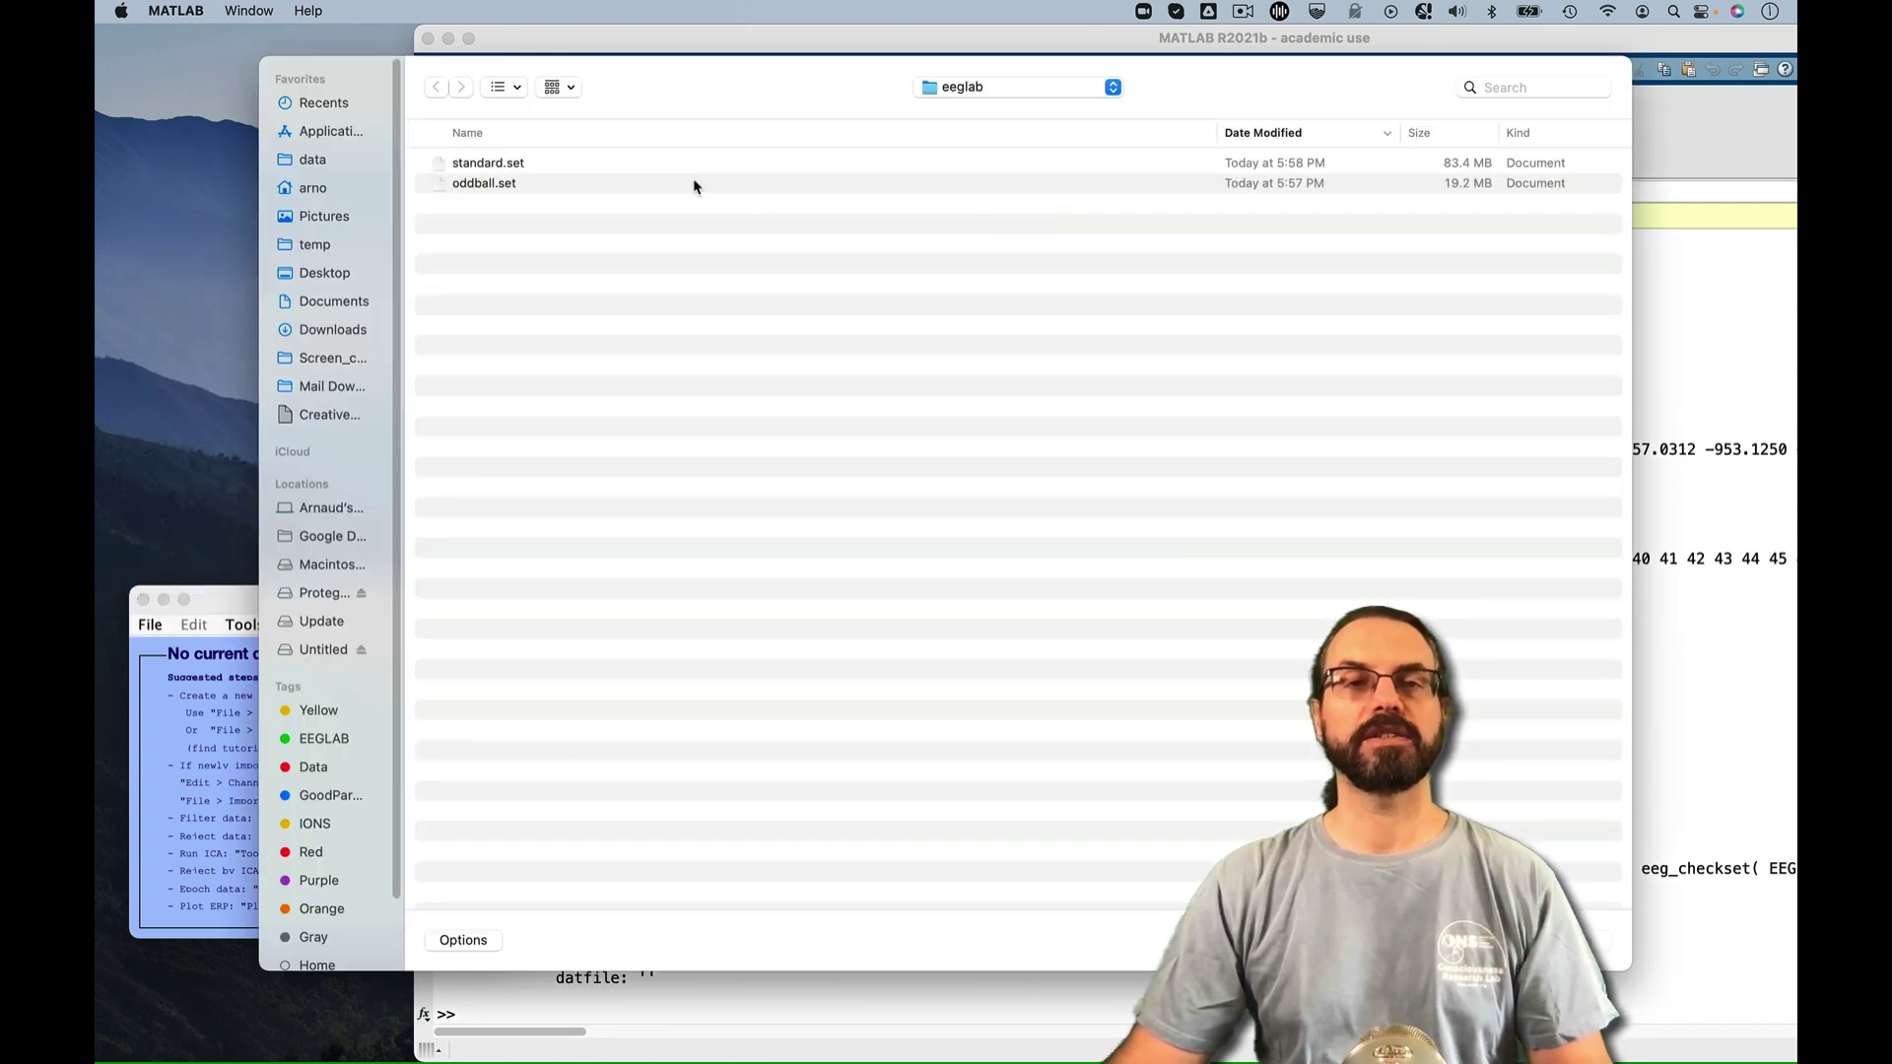
pyautogui.click(676, 164)
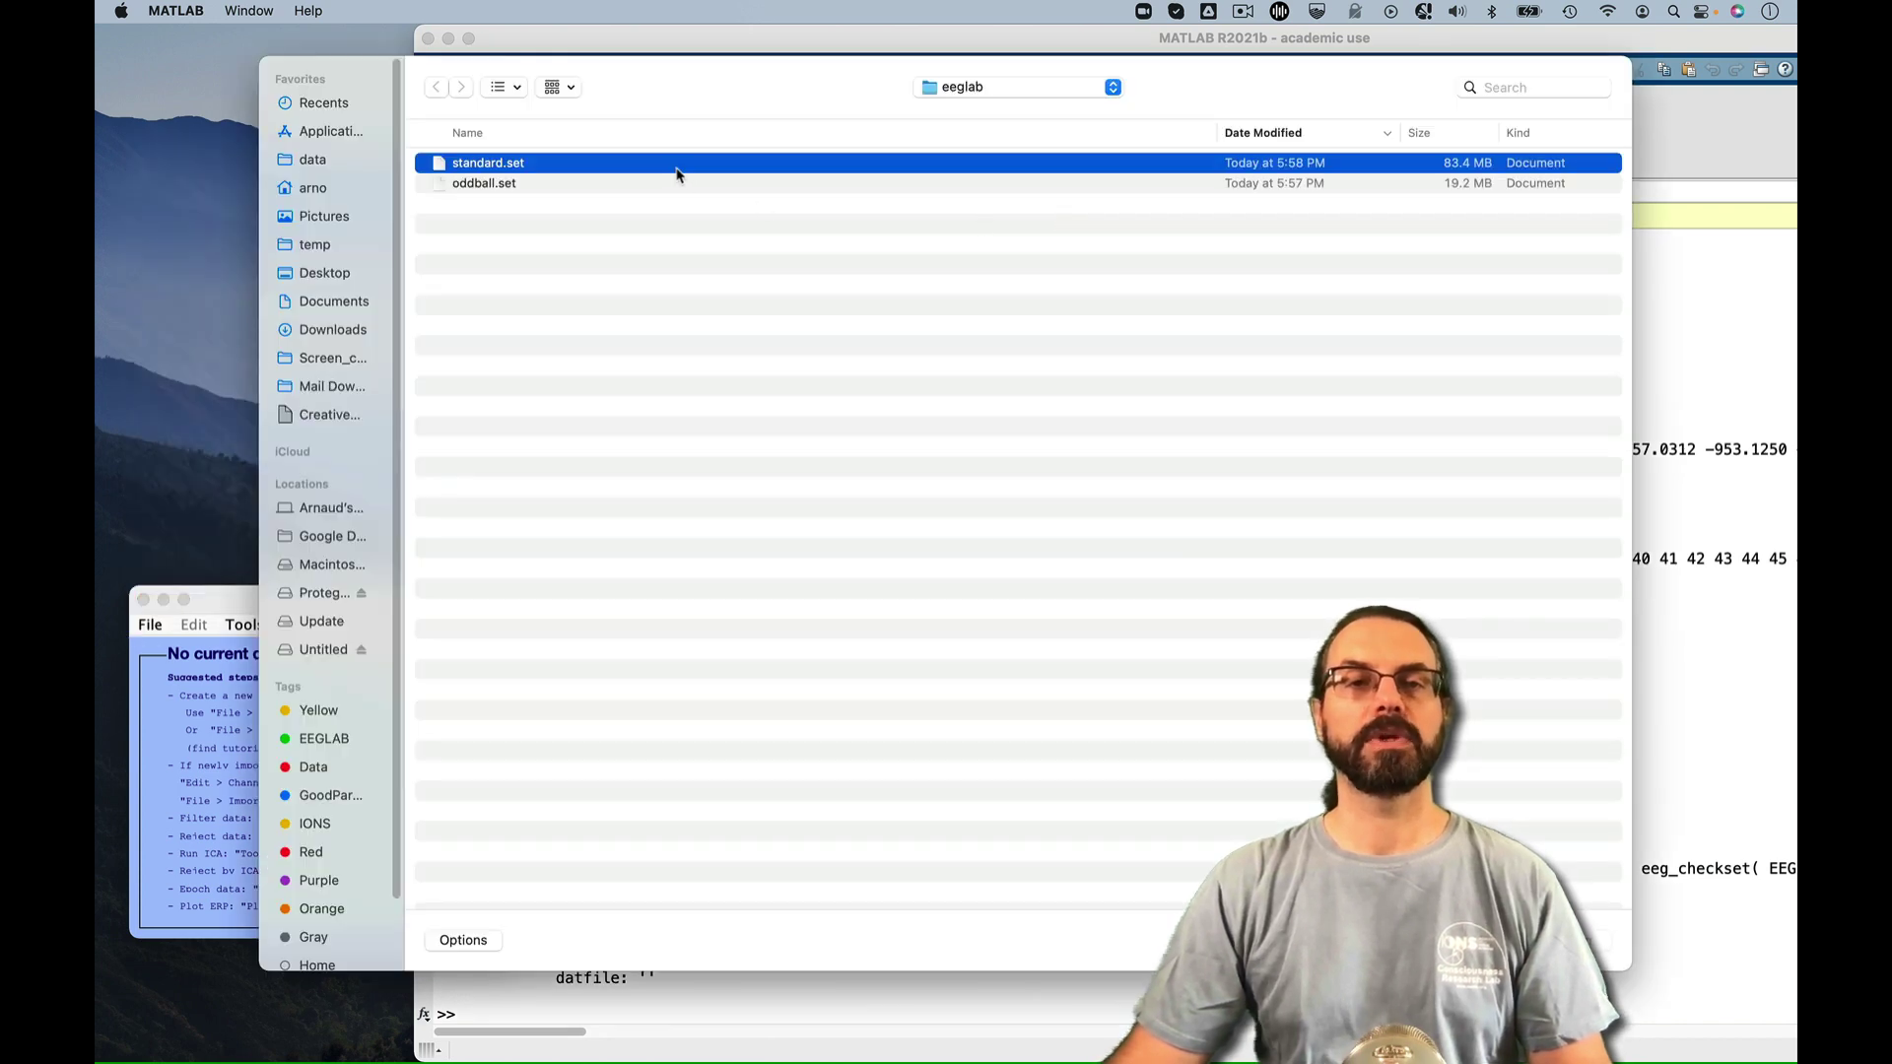
pyautogui.click(1600, 940)
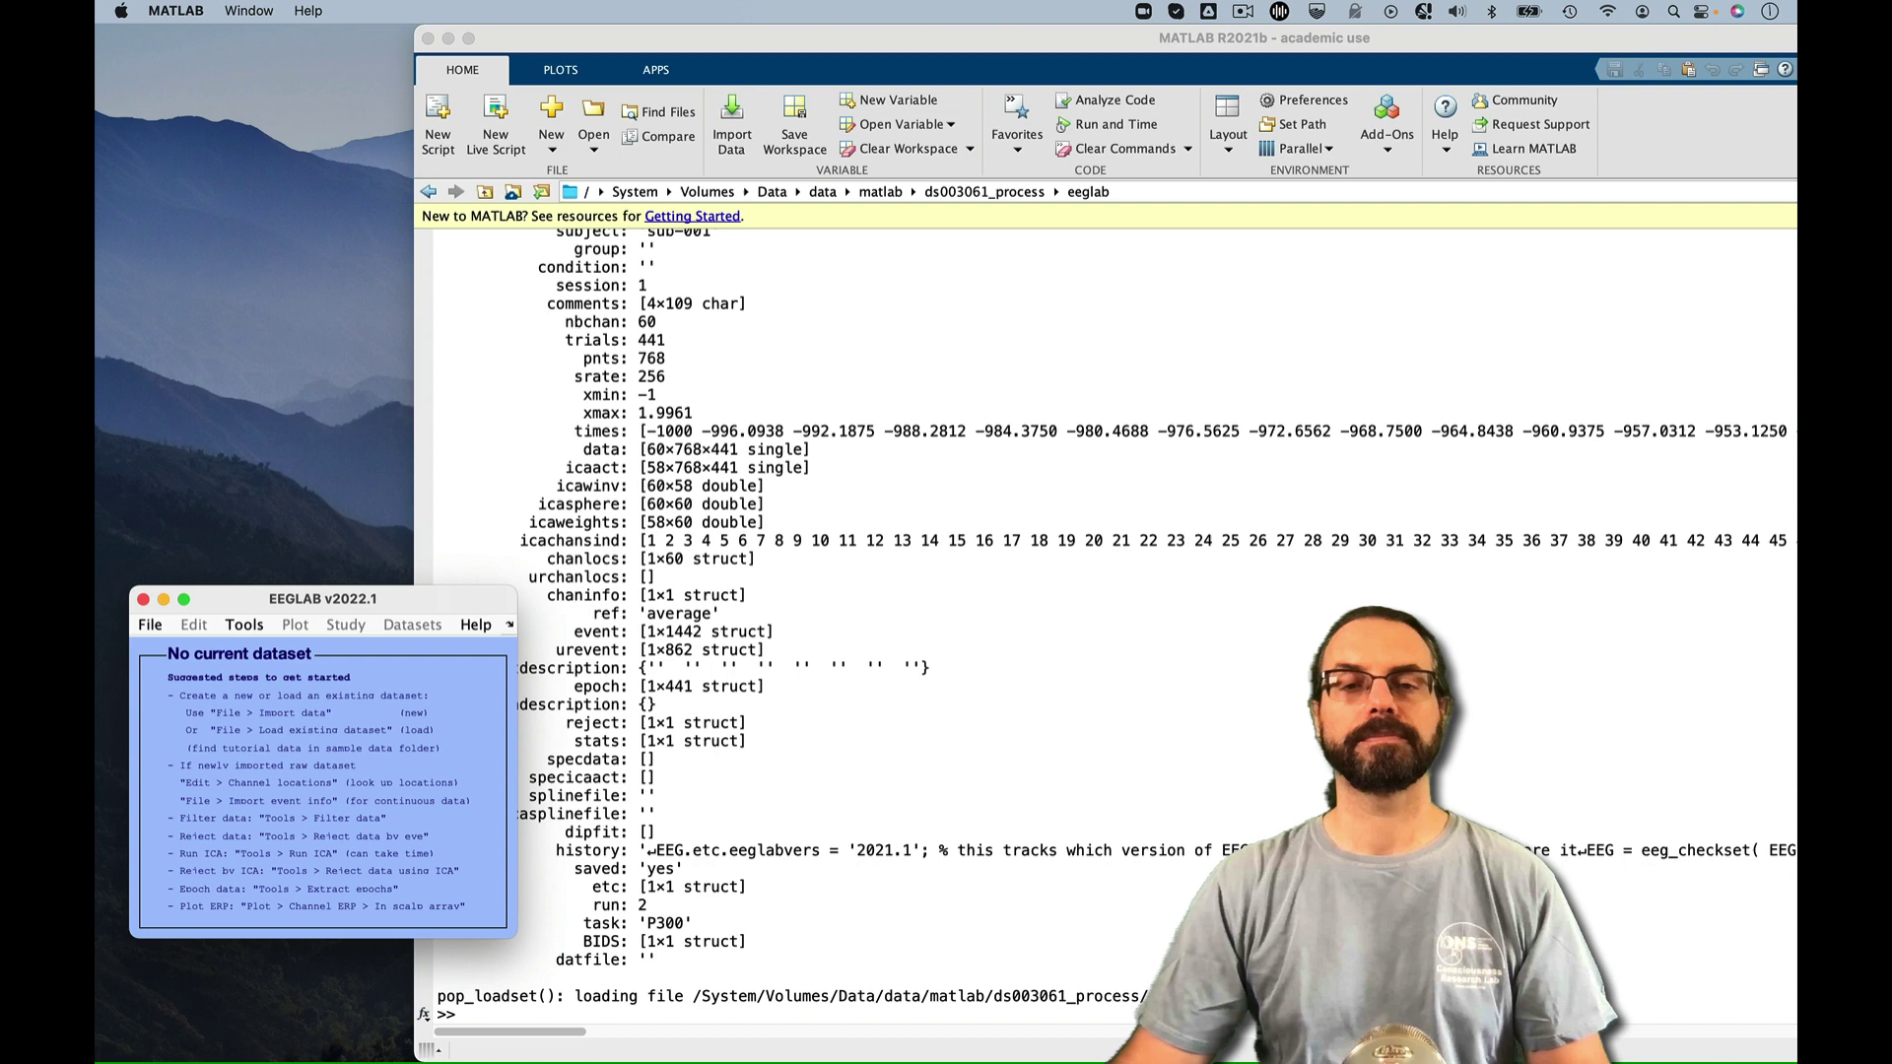
# Create a STUDY from all loaded datasets, accepting the memory warning
pyautogui.click(152, 624)
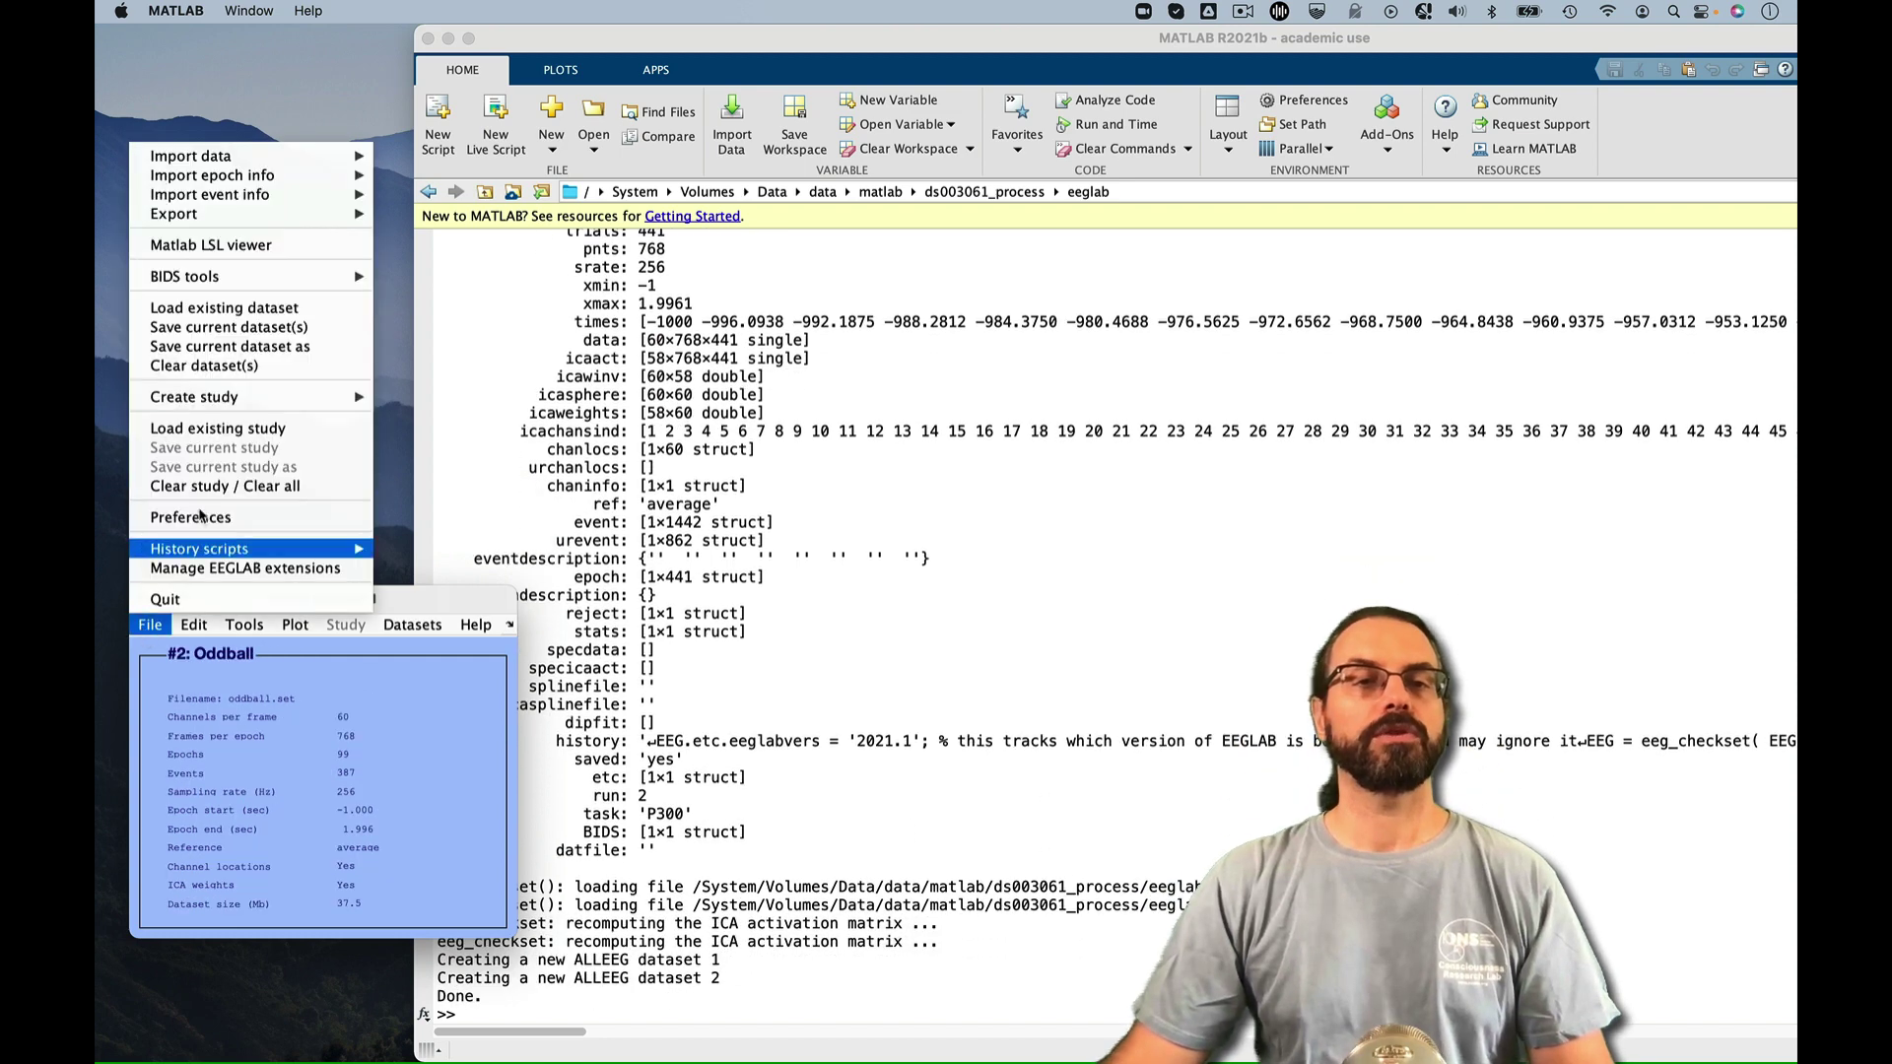
pyautogui.click(458, 400)
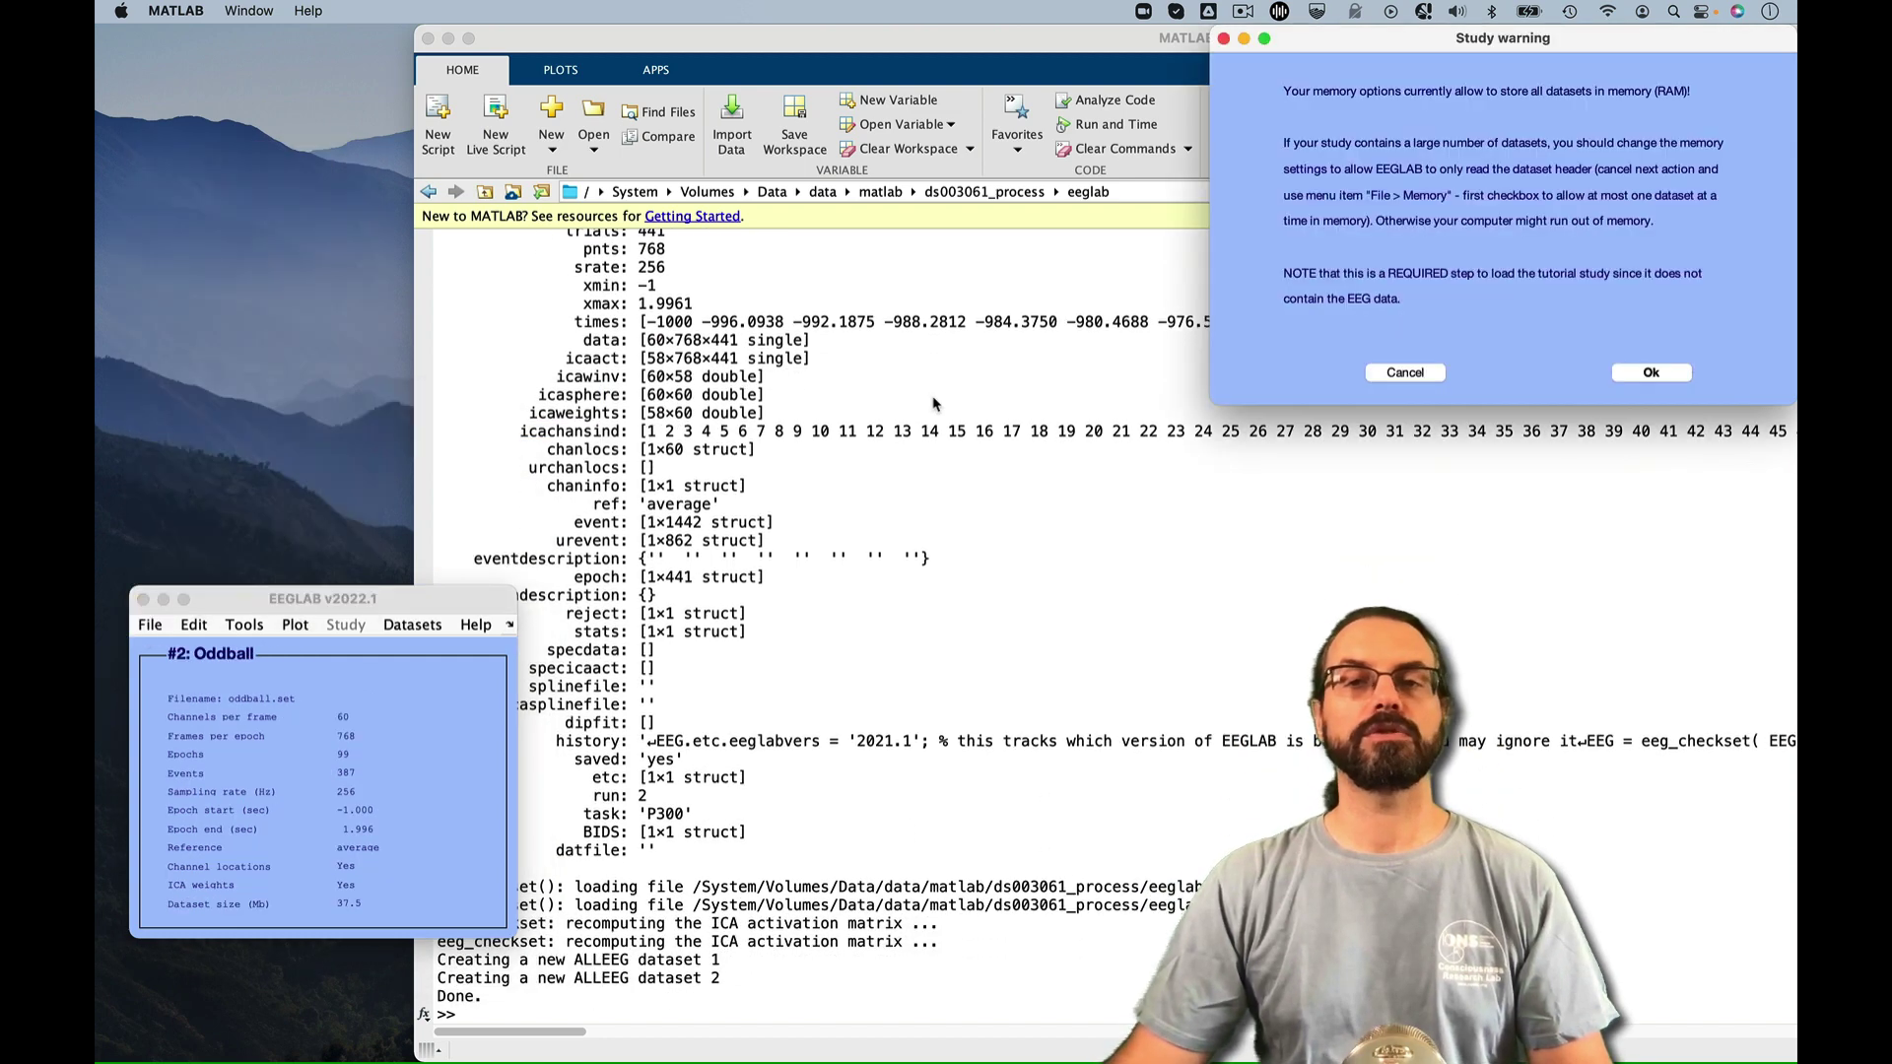
pyautogui.click(1653, 373)
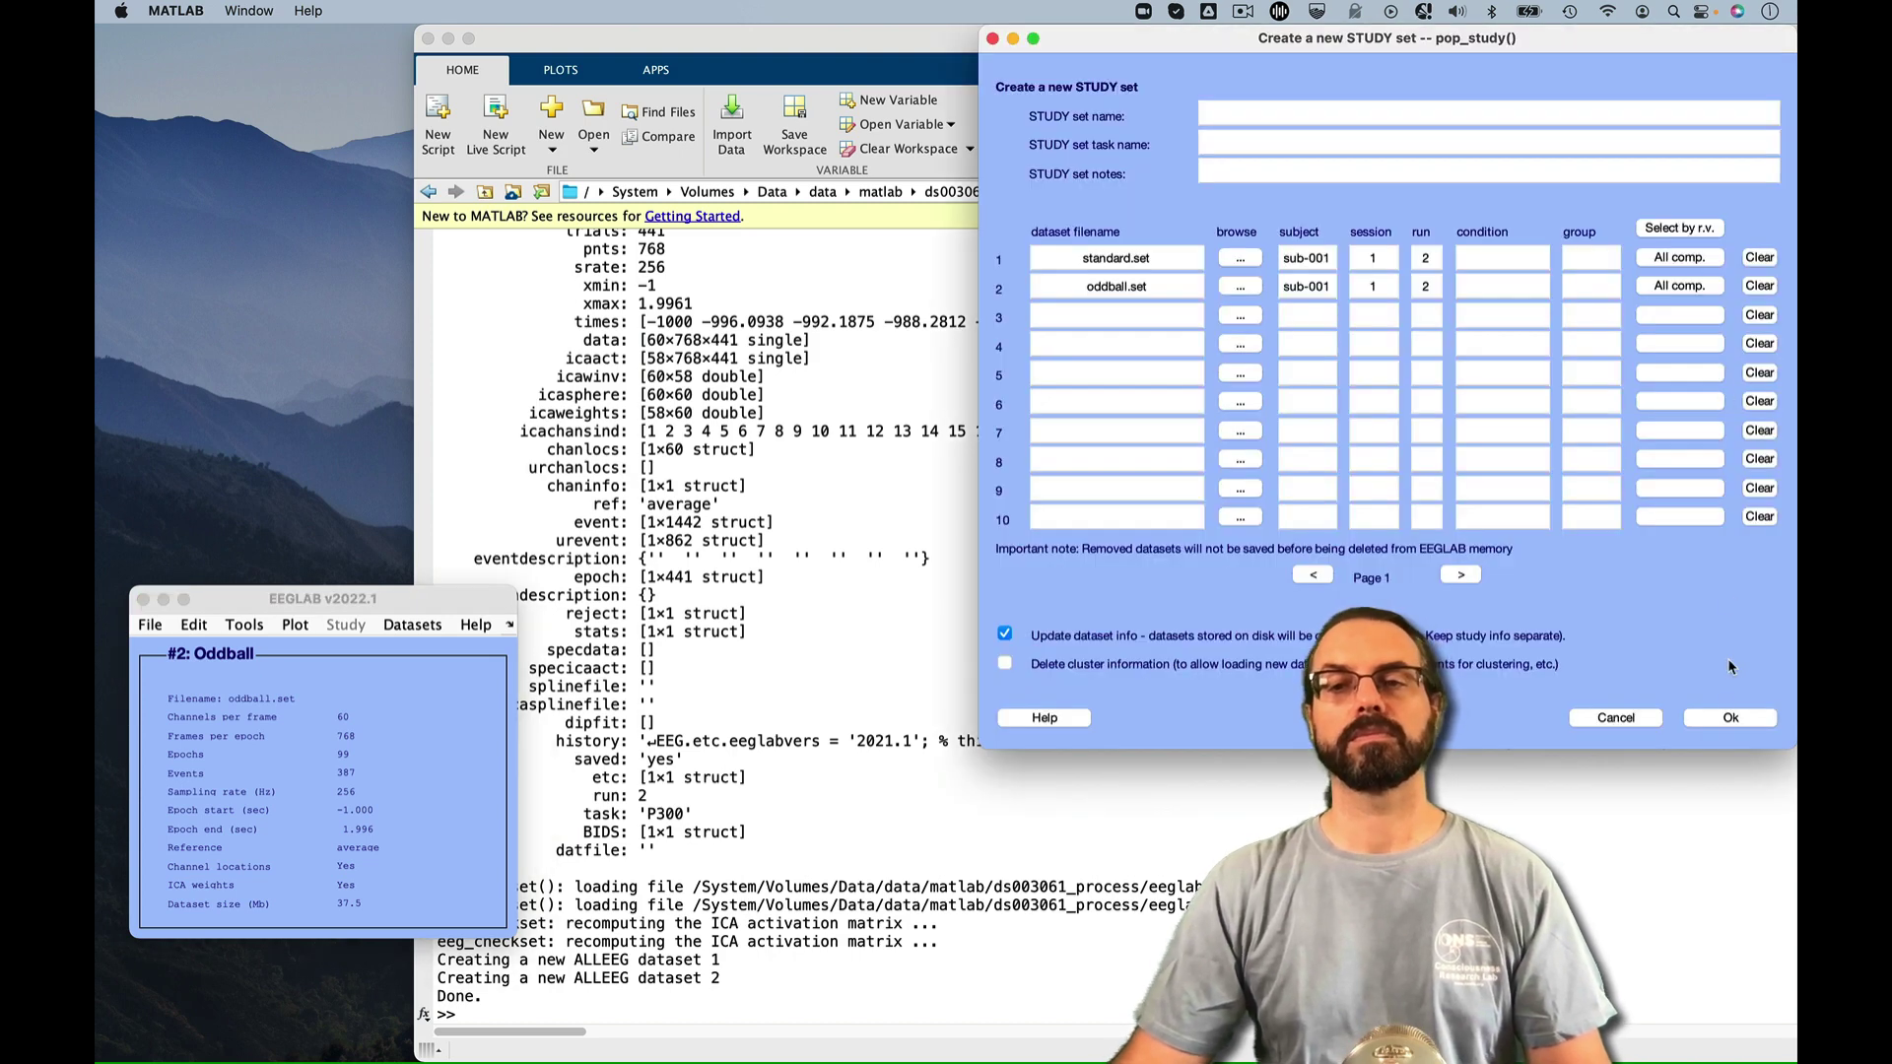
pyautogui.click(1731, 719)
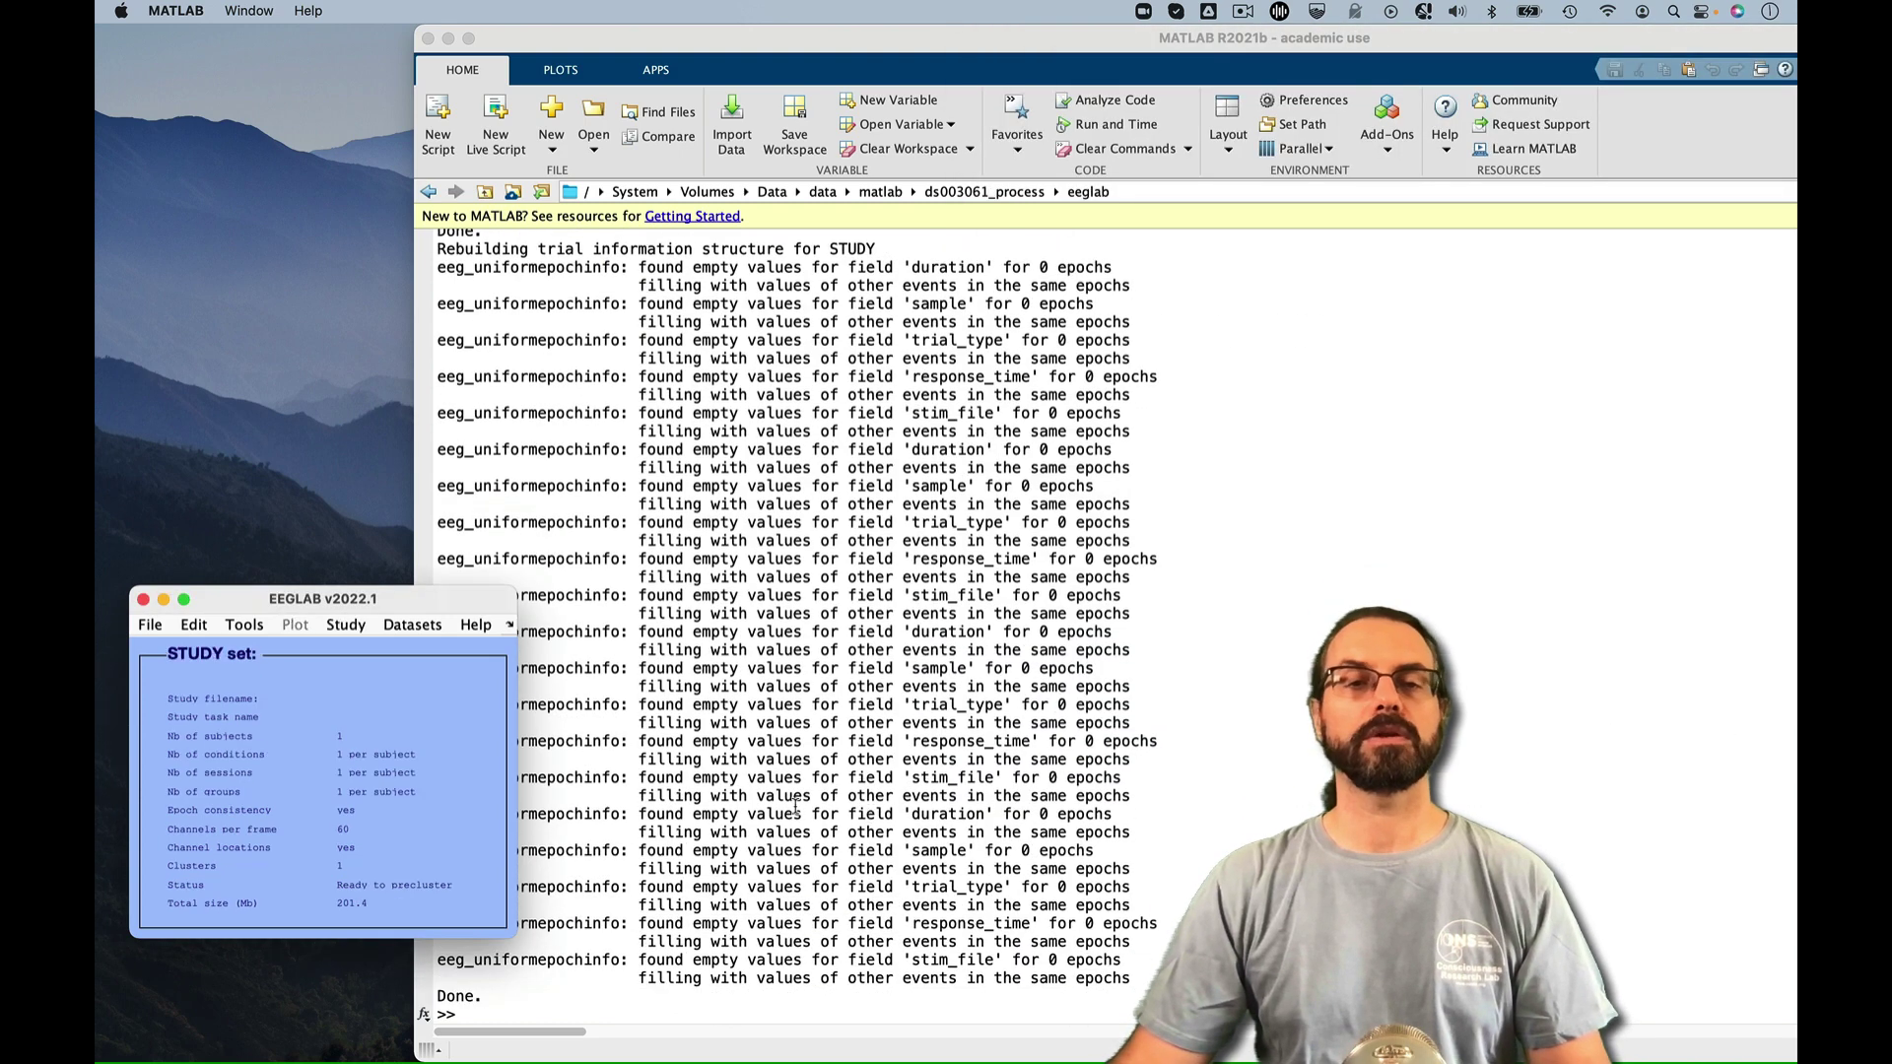
# Make trial type the variable of STUDY design 1, then start channel-measure precomputation
pyautogui.click(346, 623)
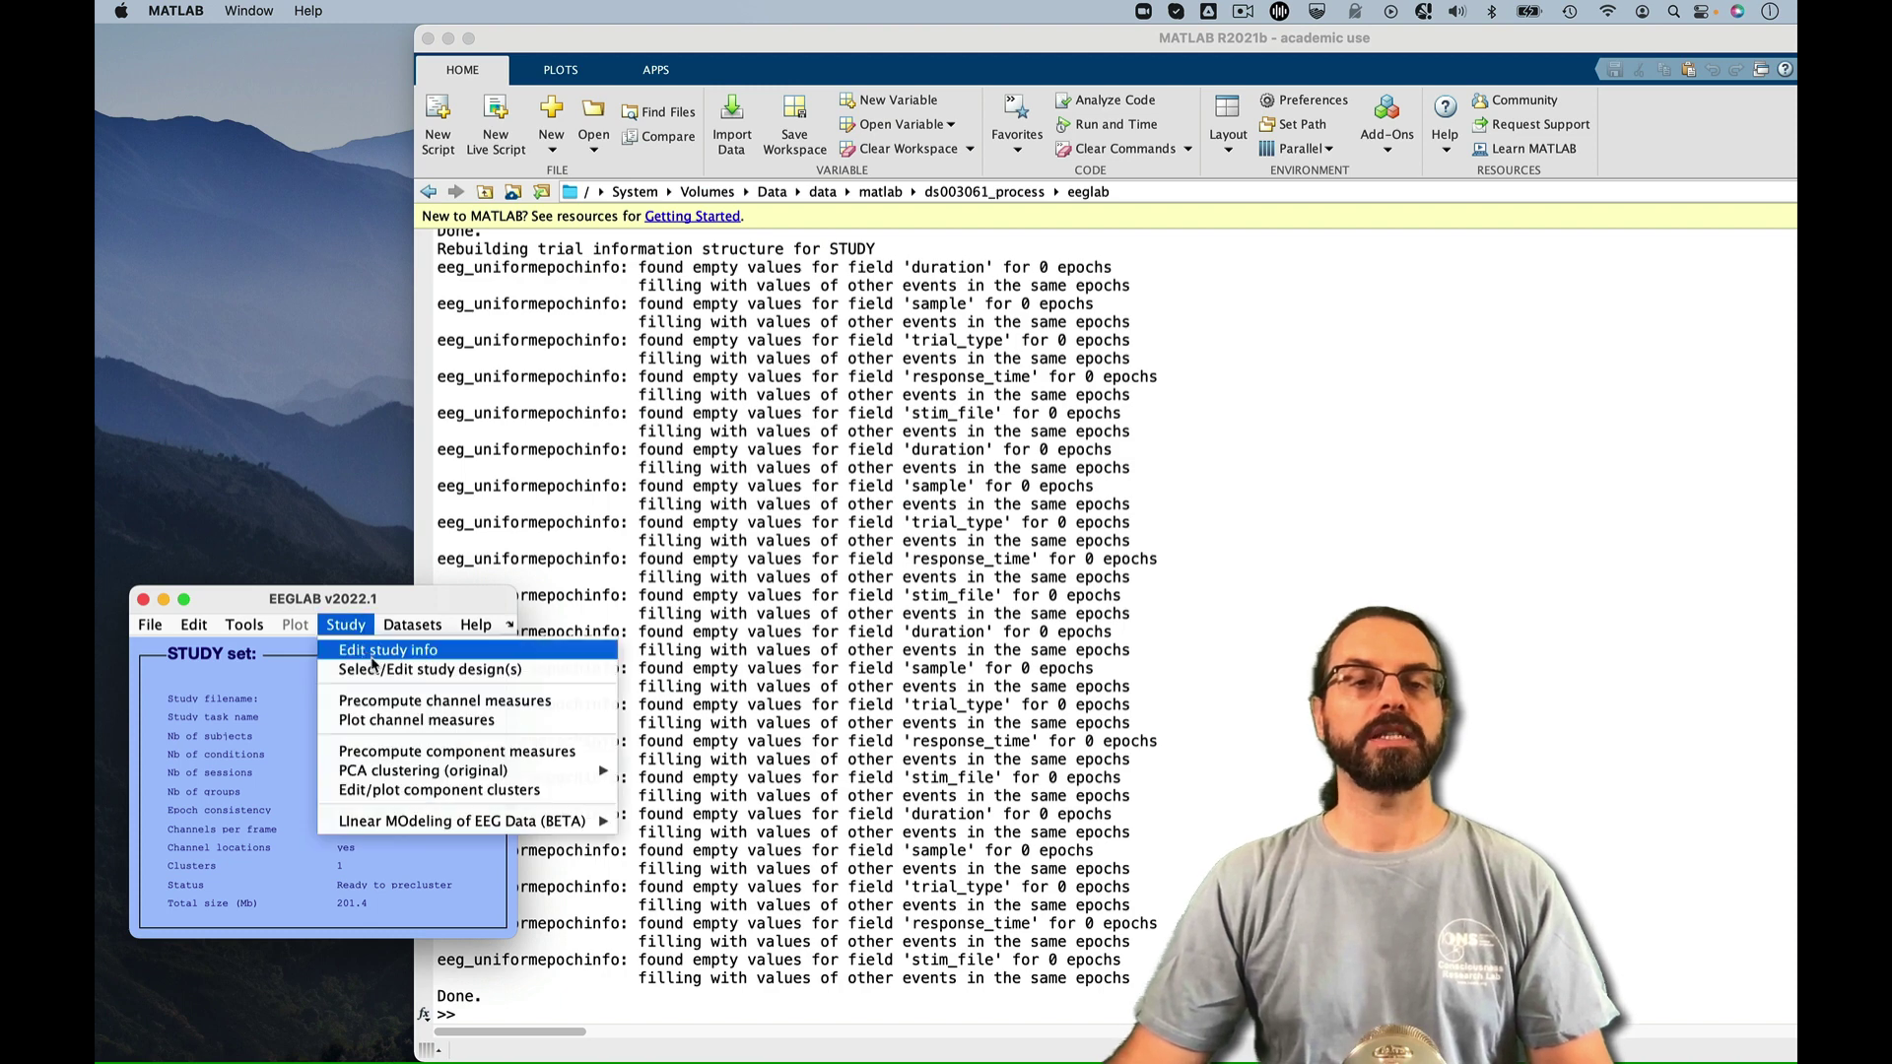
pyautogui.click(374, 670)
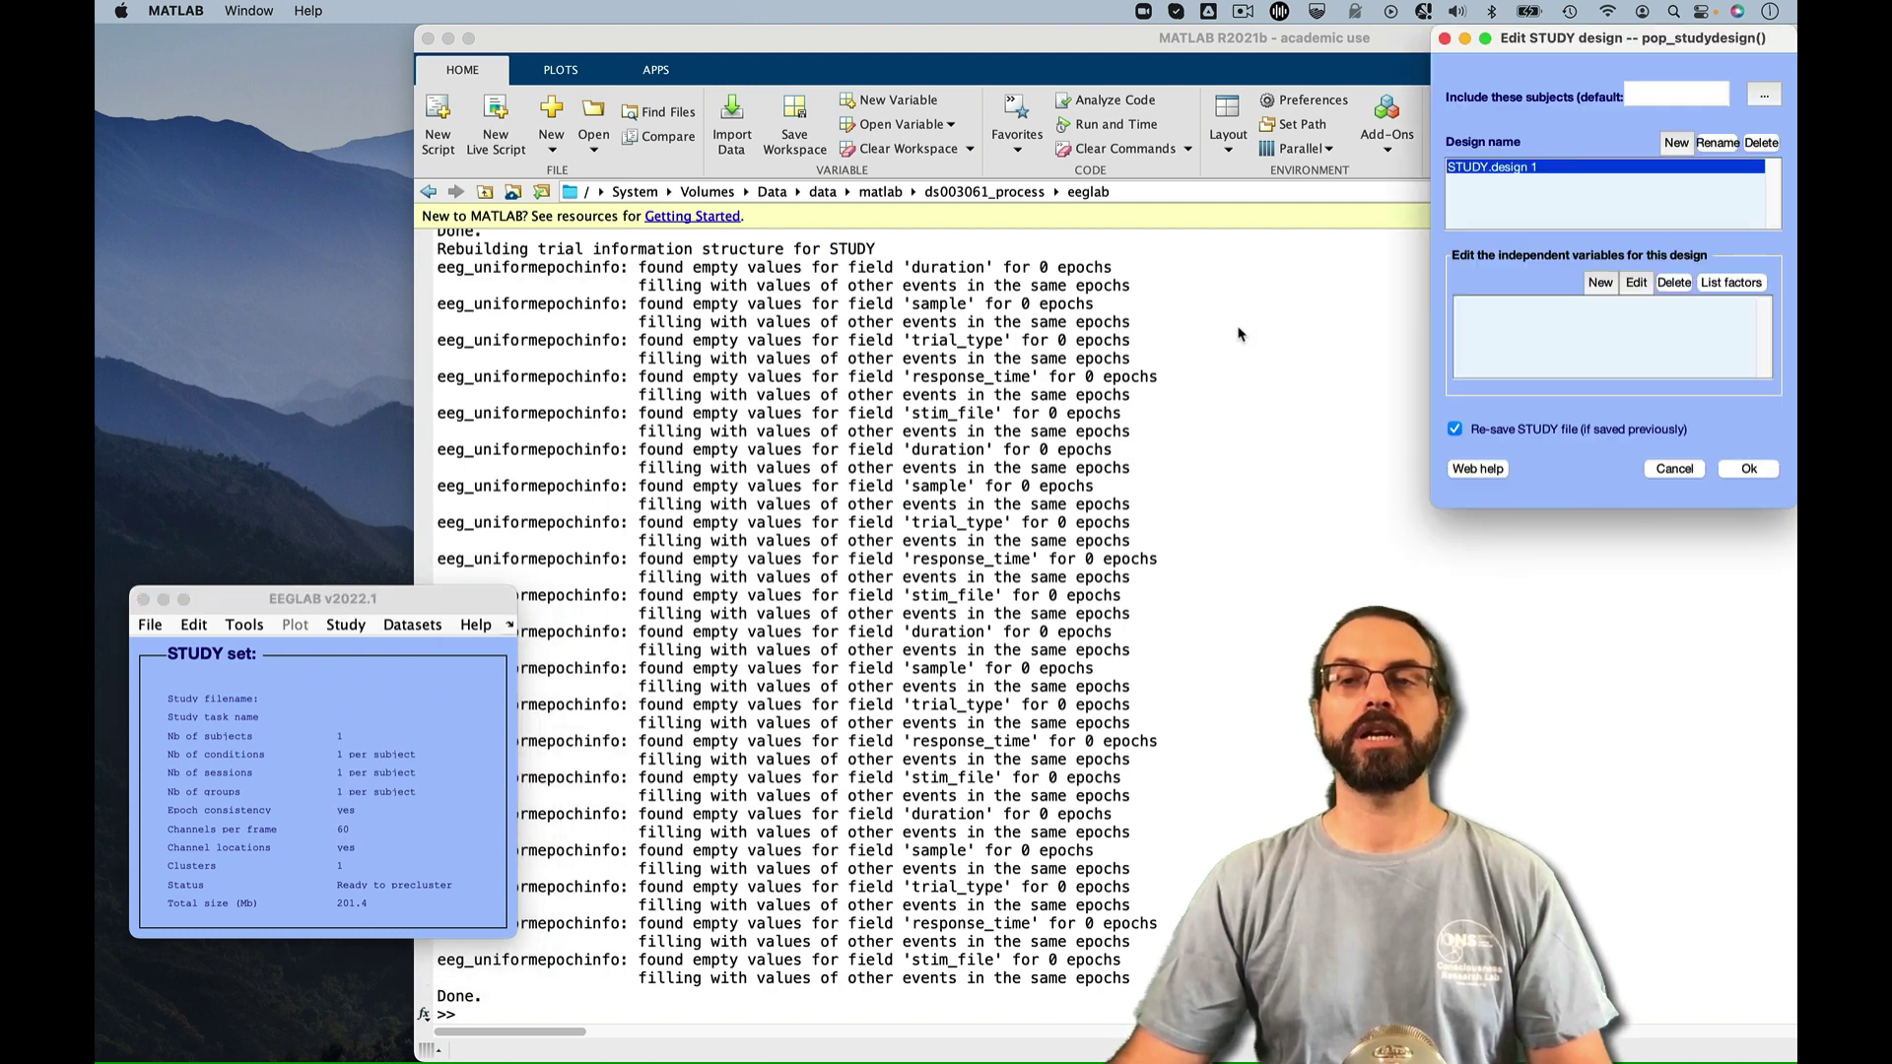
pyautogui.click(1600, 282)
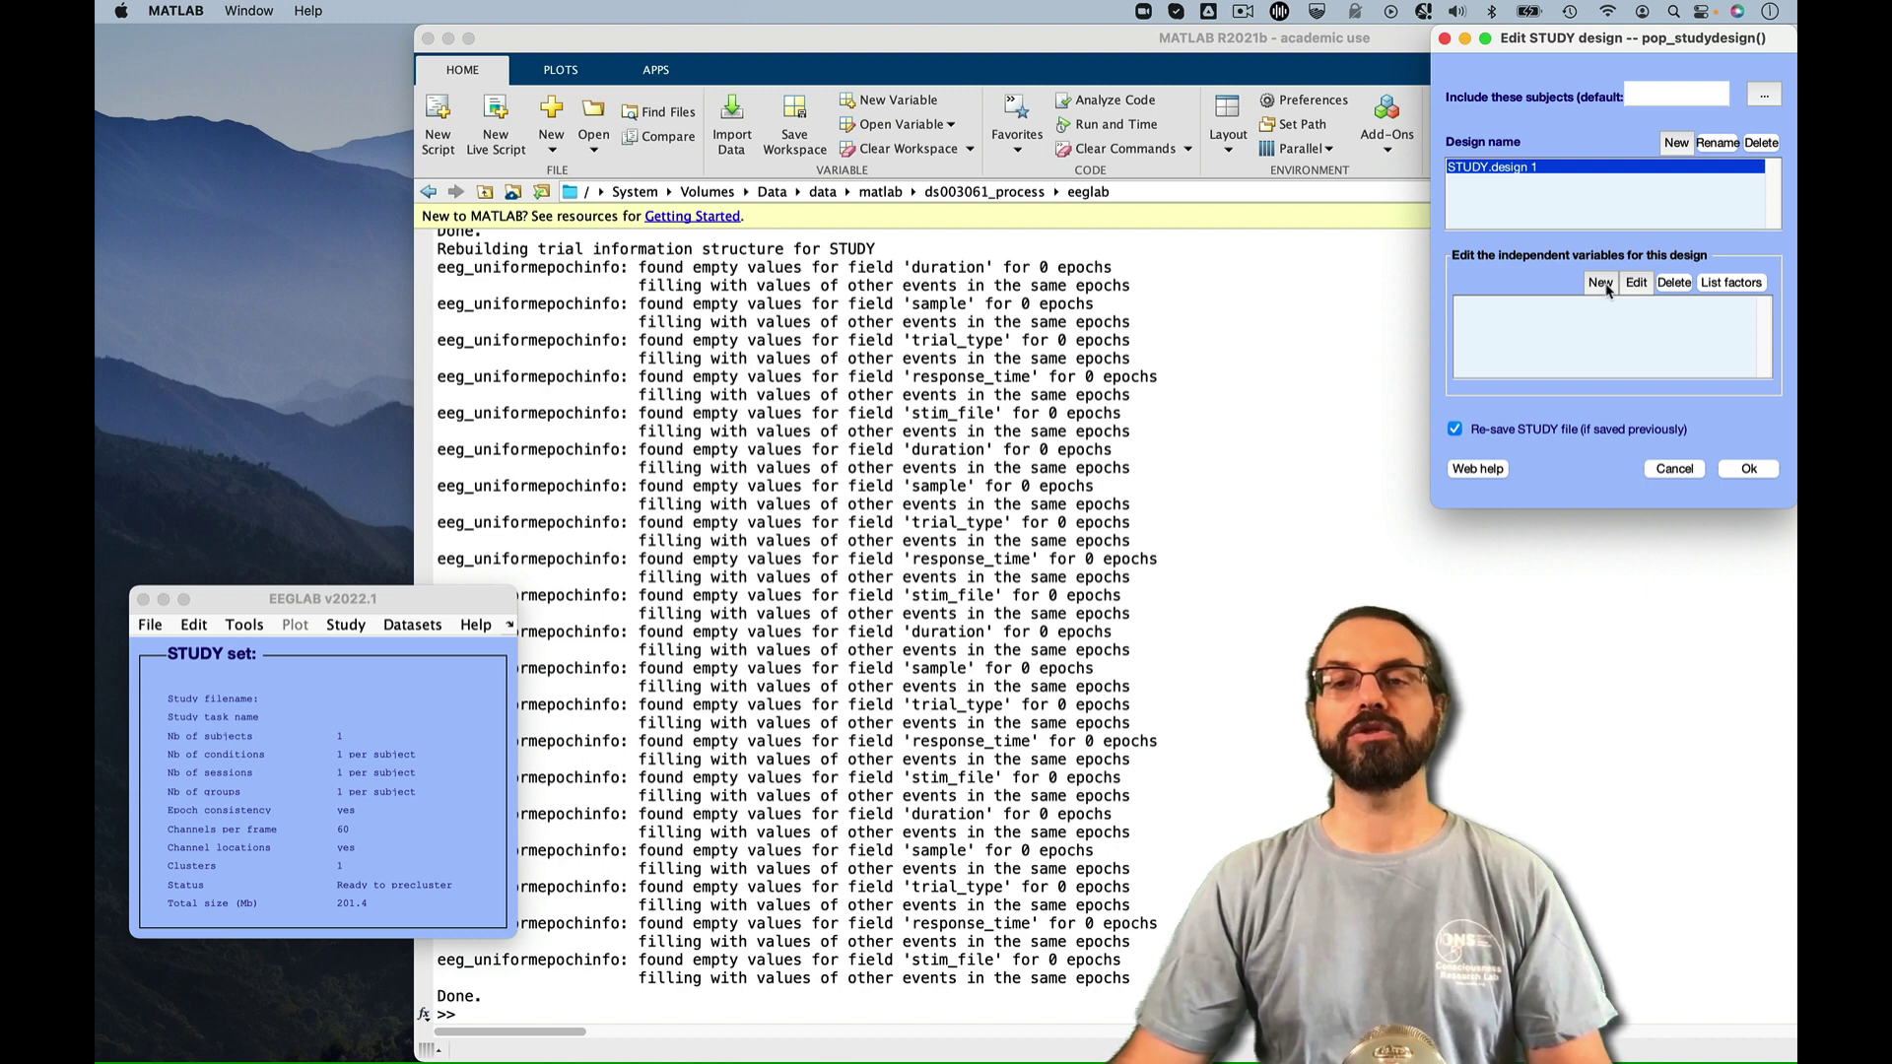
pyautogui.click(1619, 185)
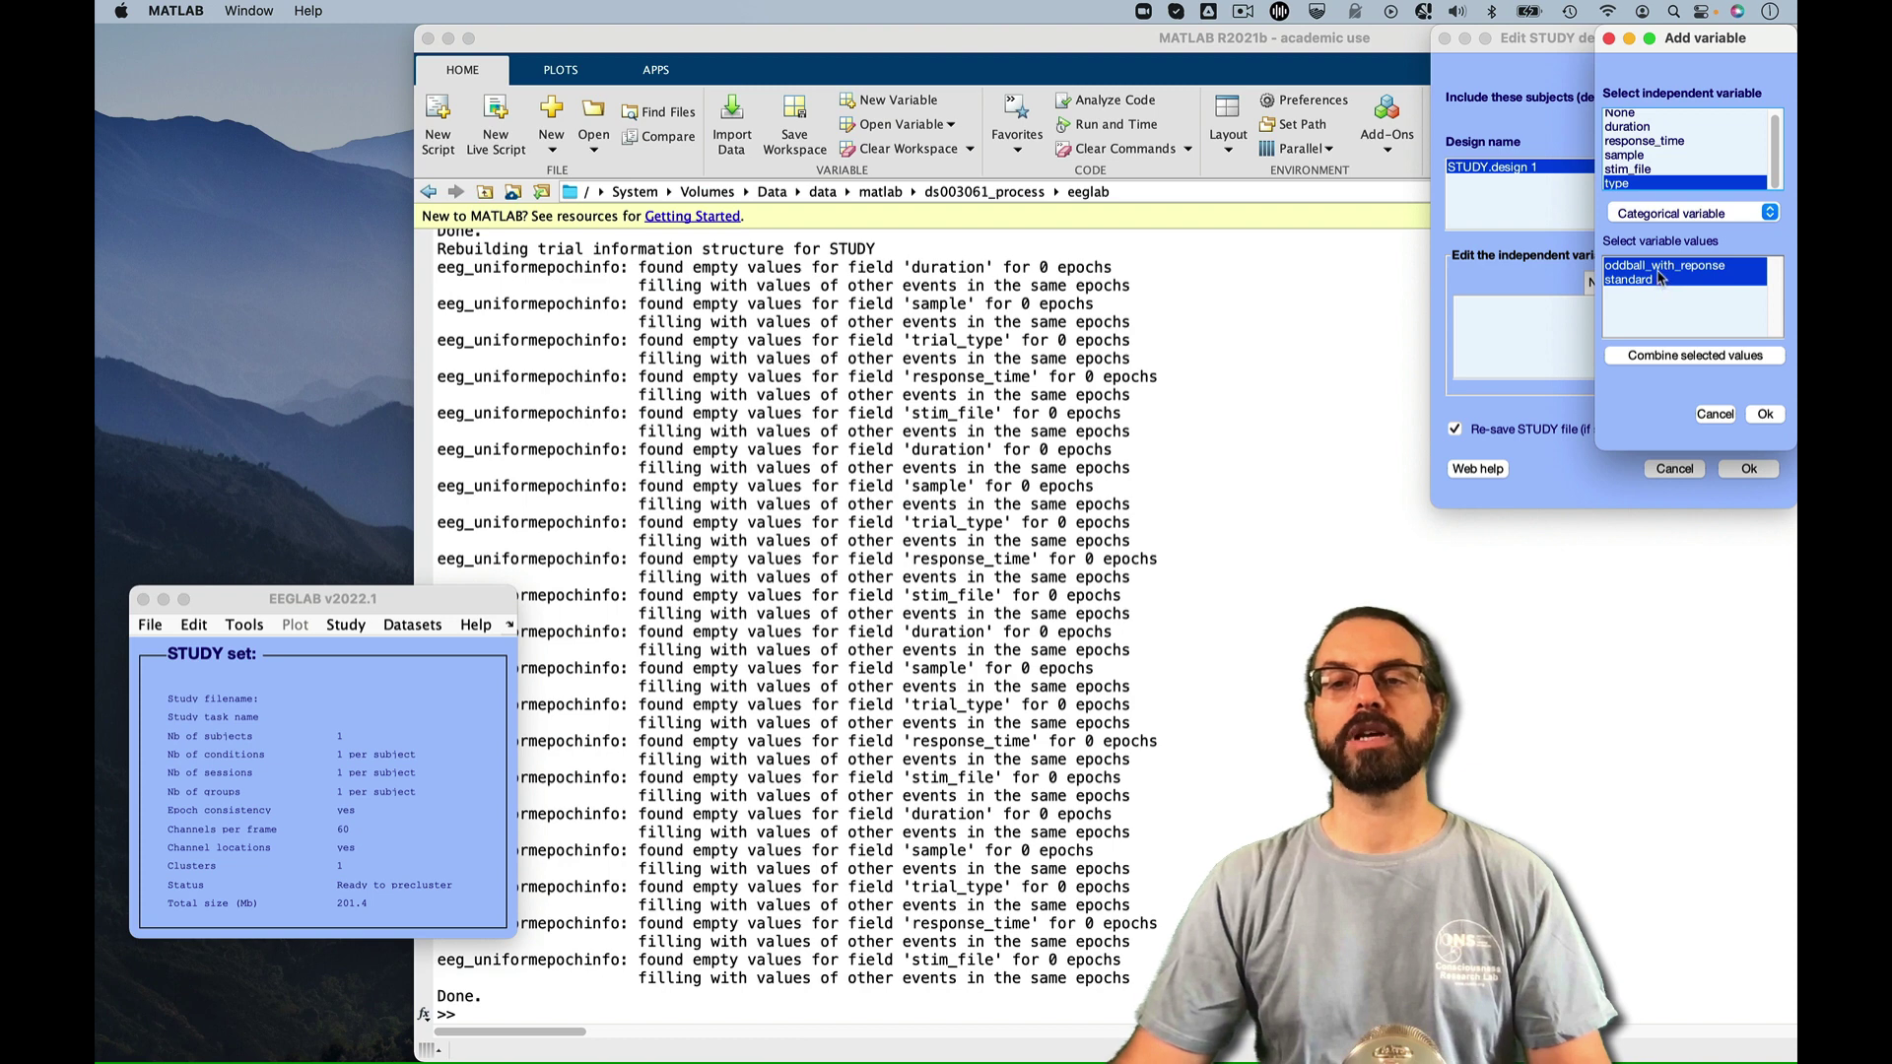
pyautogui.click(1765, 415)
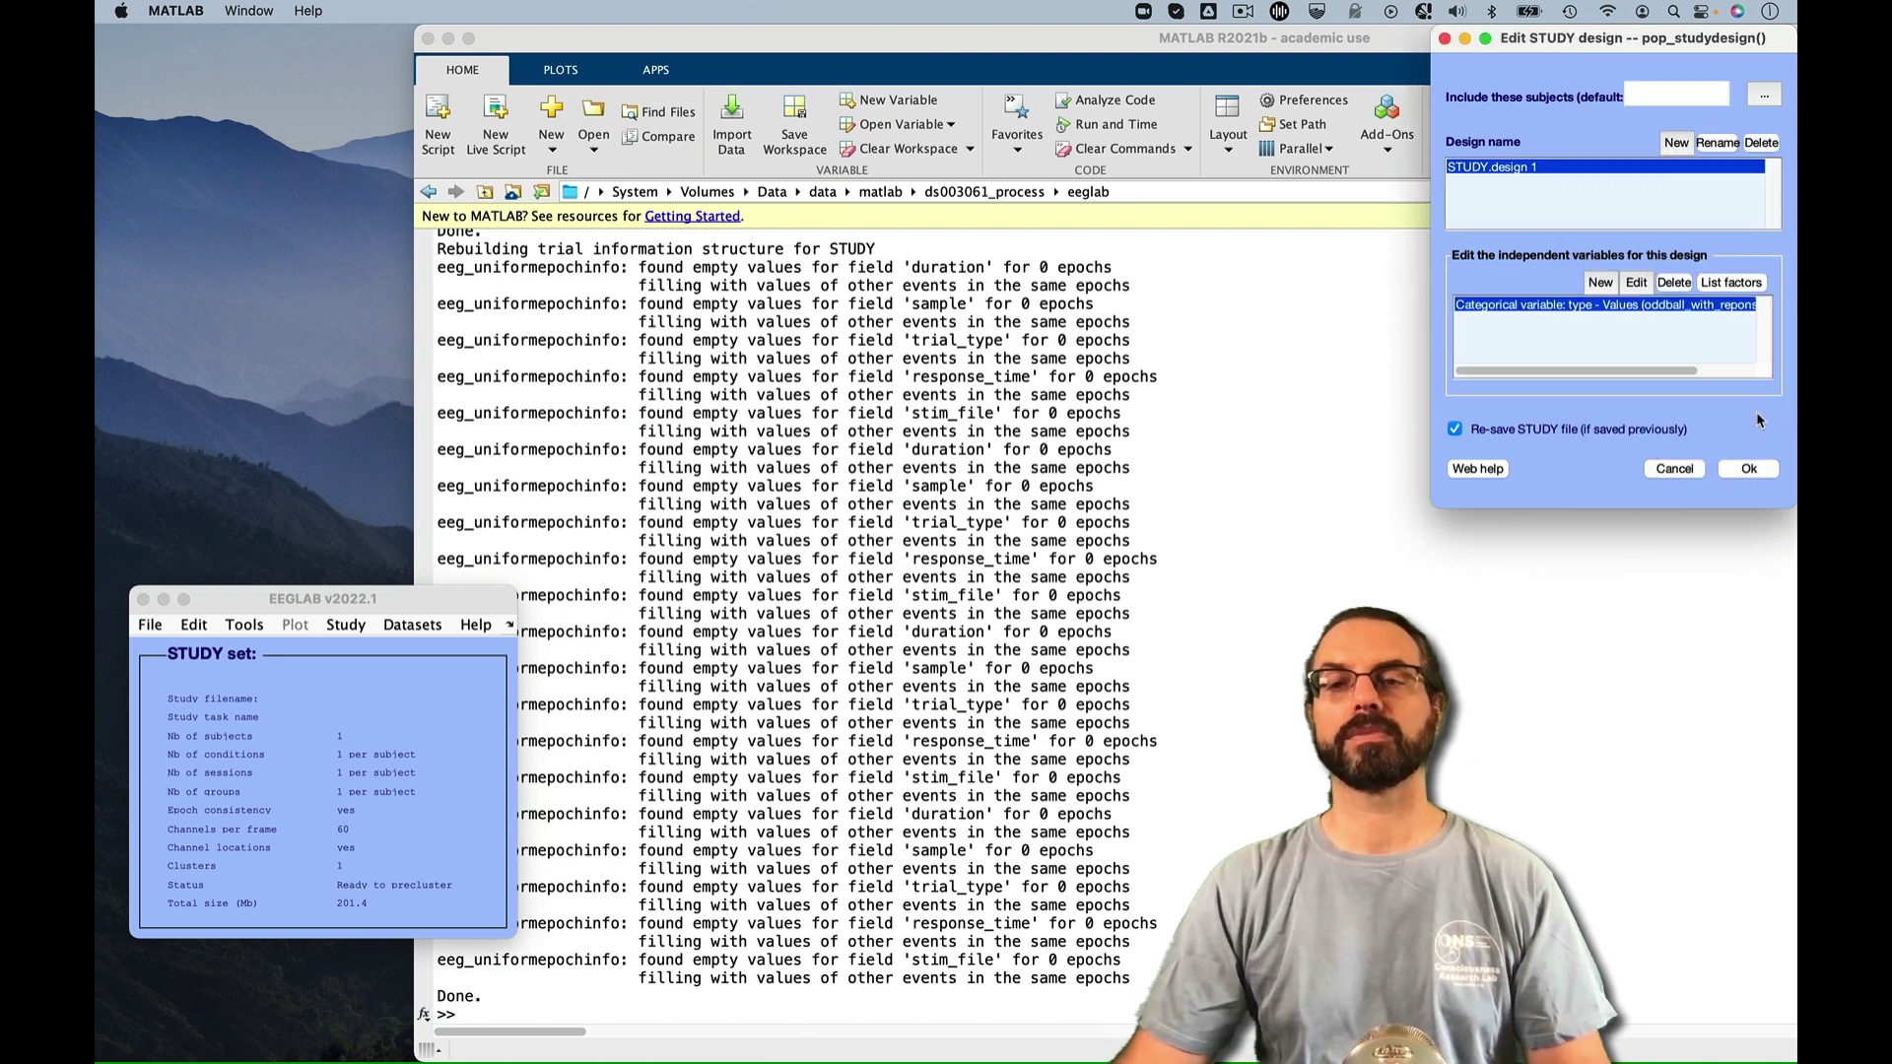
pyautogui.click(1749, 470)
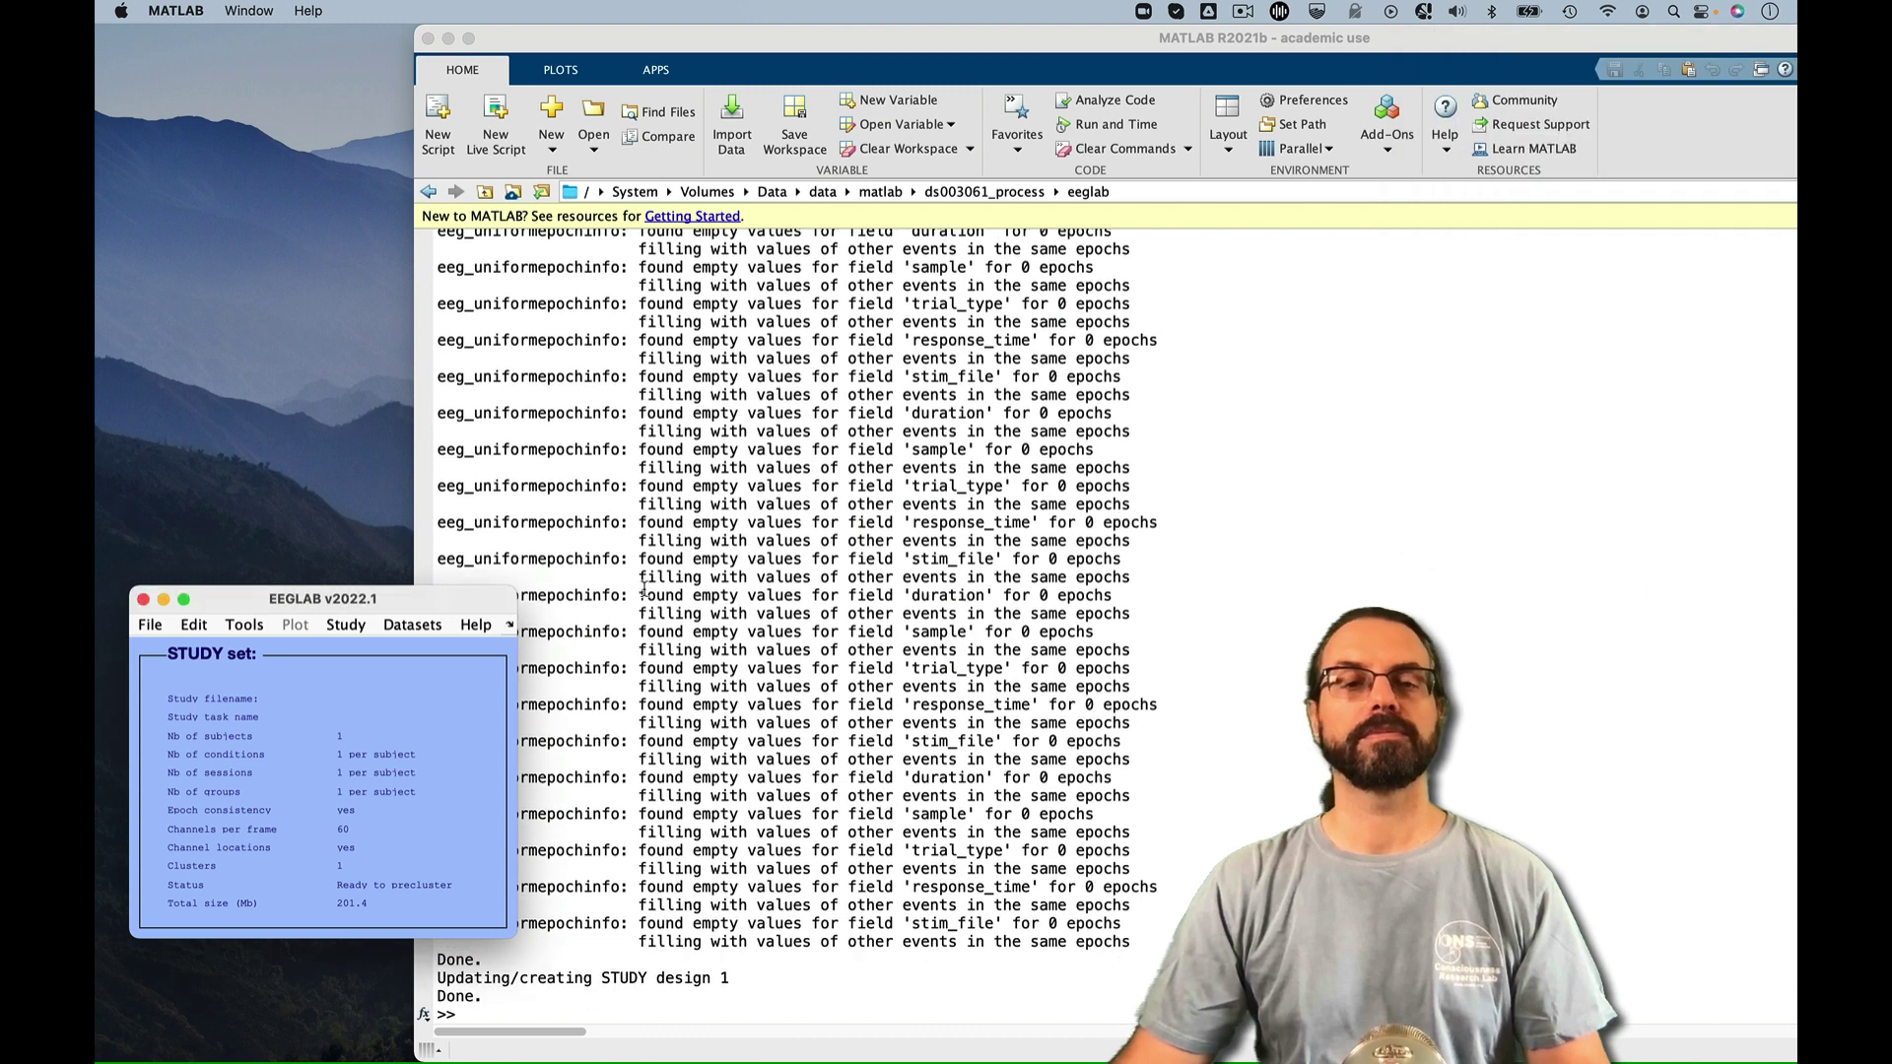
pyautogui.click(347, 624)
pyautogui.click(444, 701)
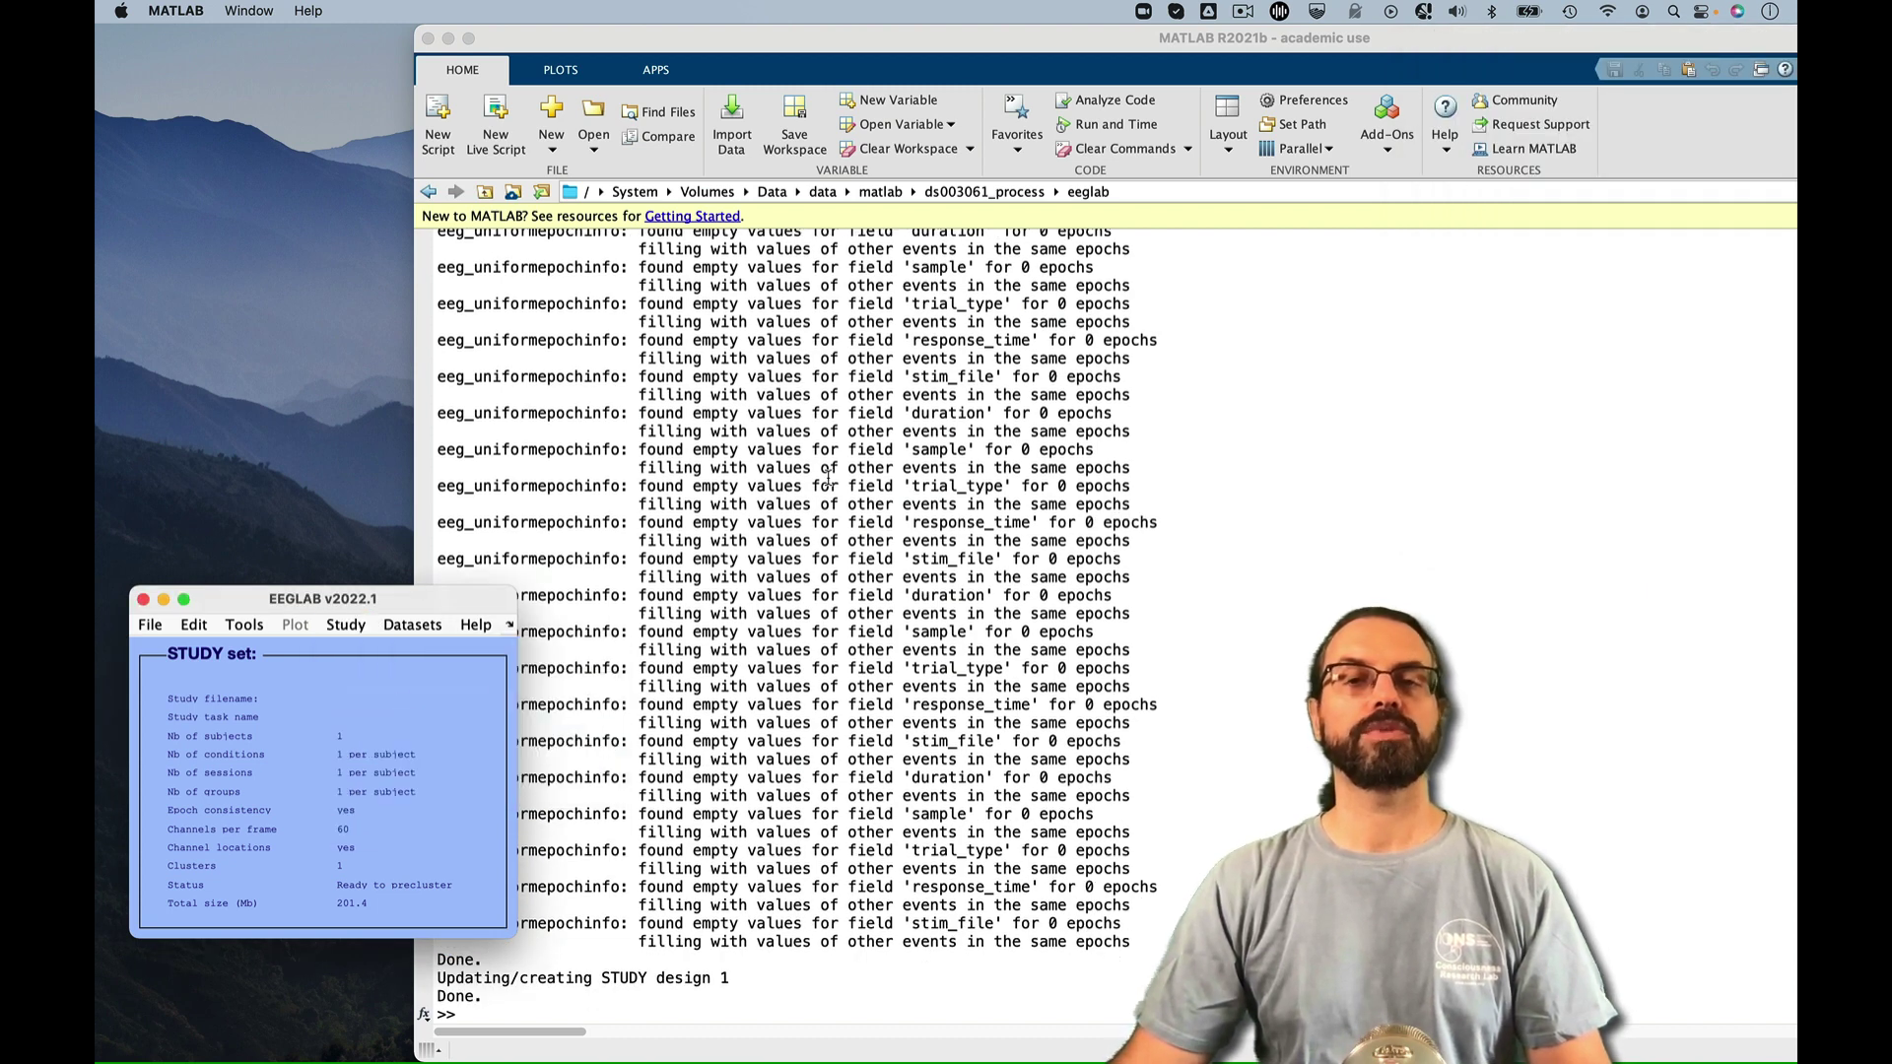
# Precompute channel ERPs for the STUDY, saving them to sub-001.daterp
pyautogui.click(1185, 288)
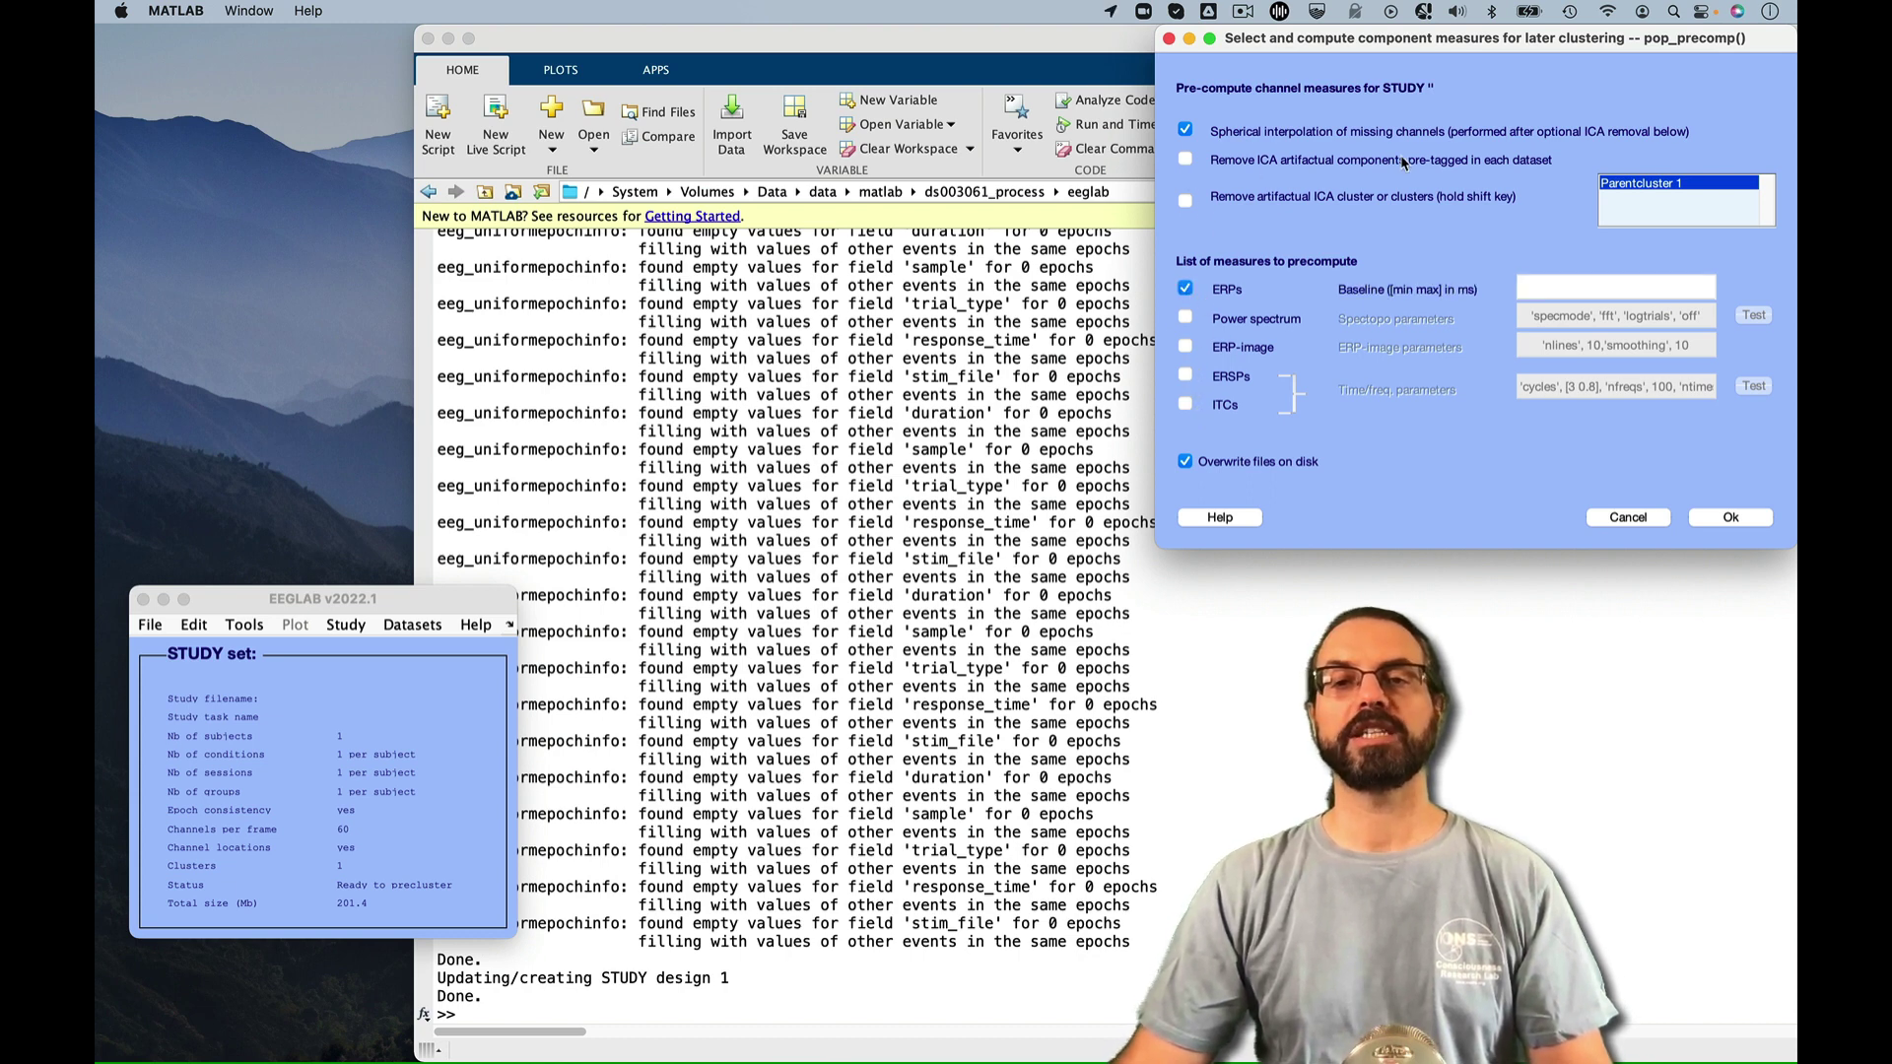
pyautogui.click(1730, 517)
pyautogui.click(346, 624)
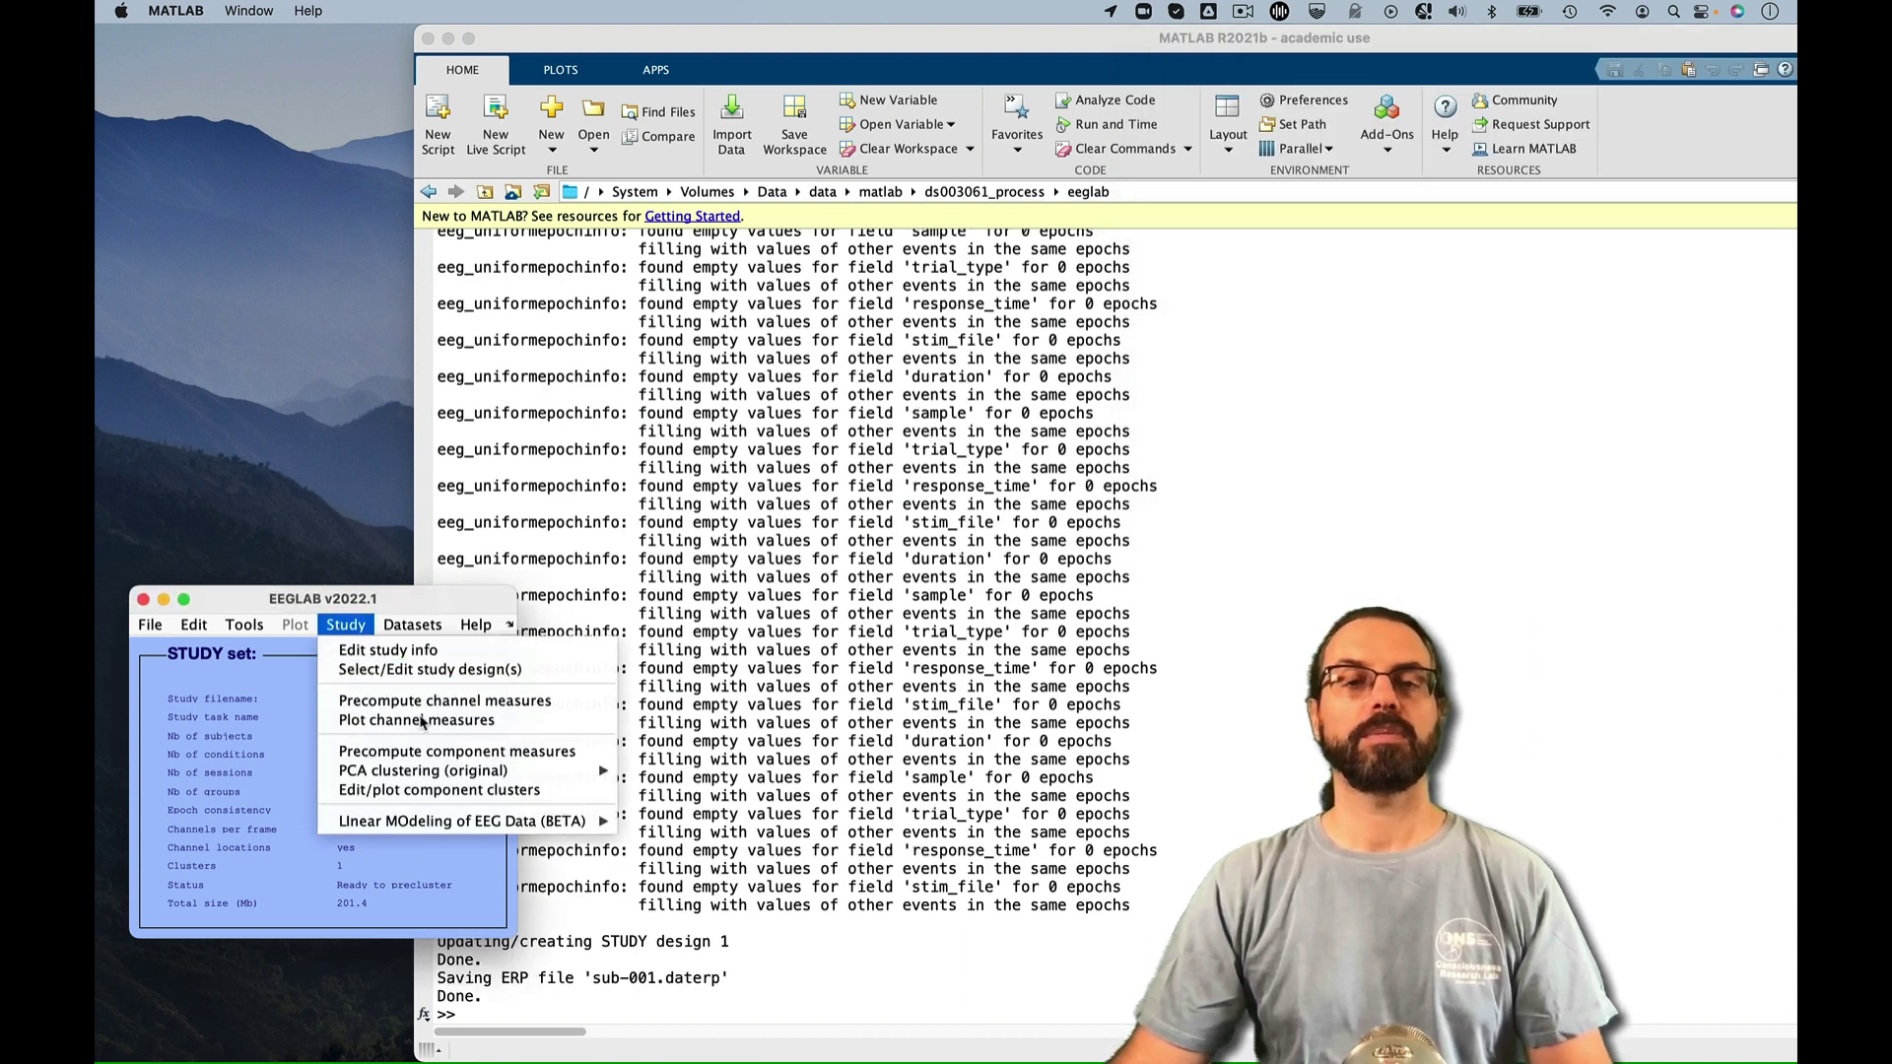
# Plot ERPs for all channels with both conditions overlaid, and enlarge Pz
pyautogui.click(417, 719)
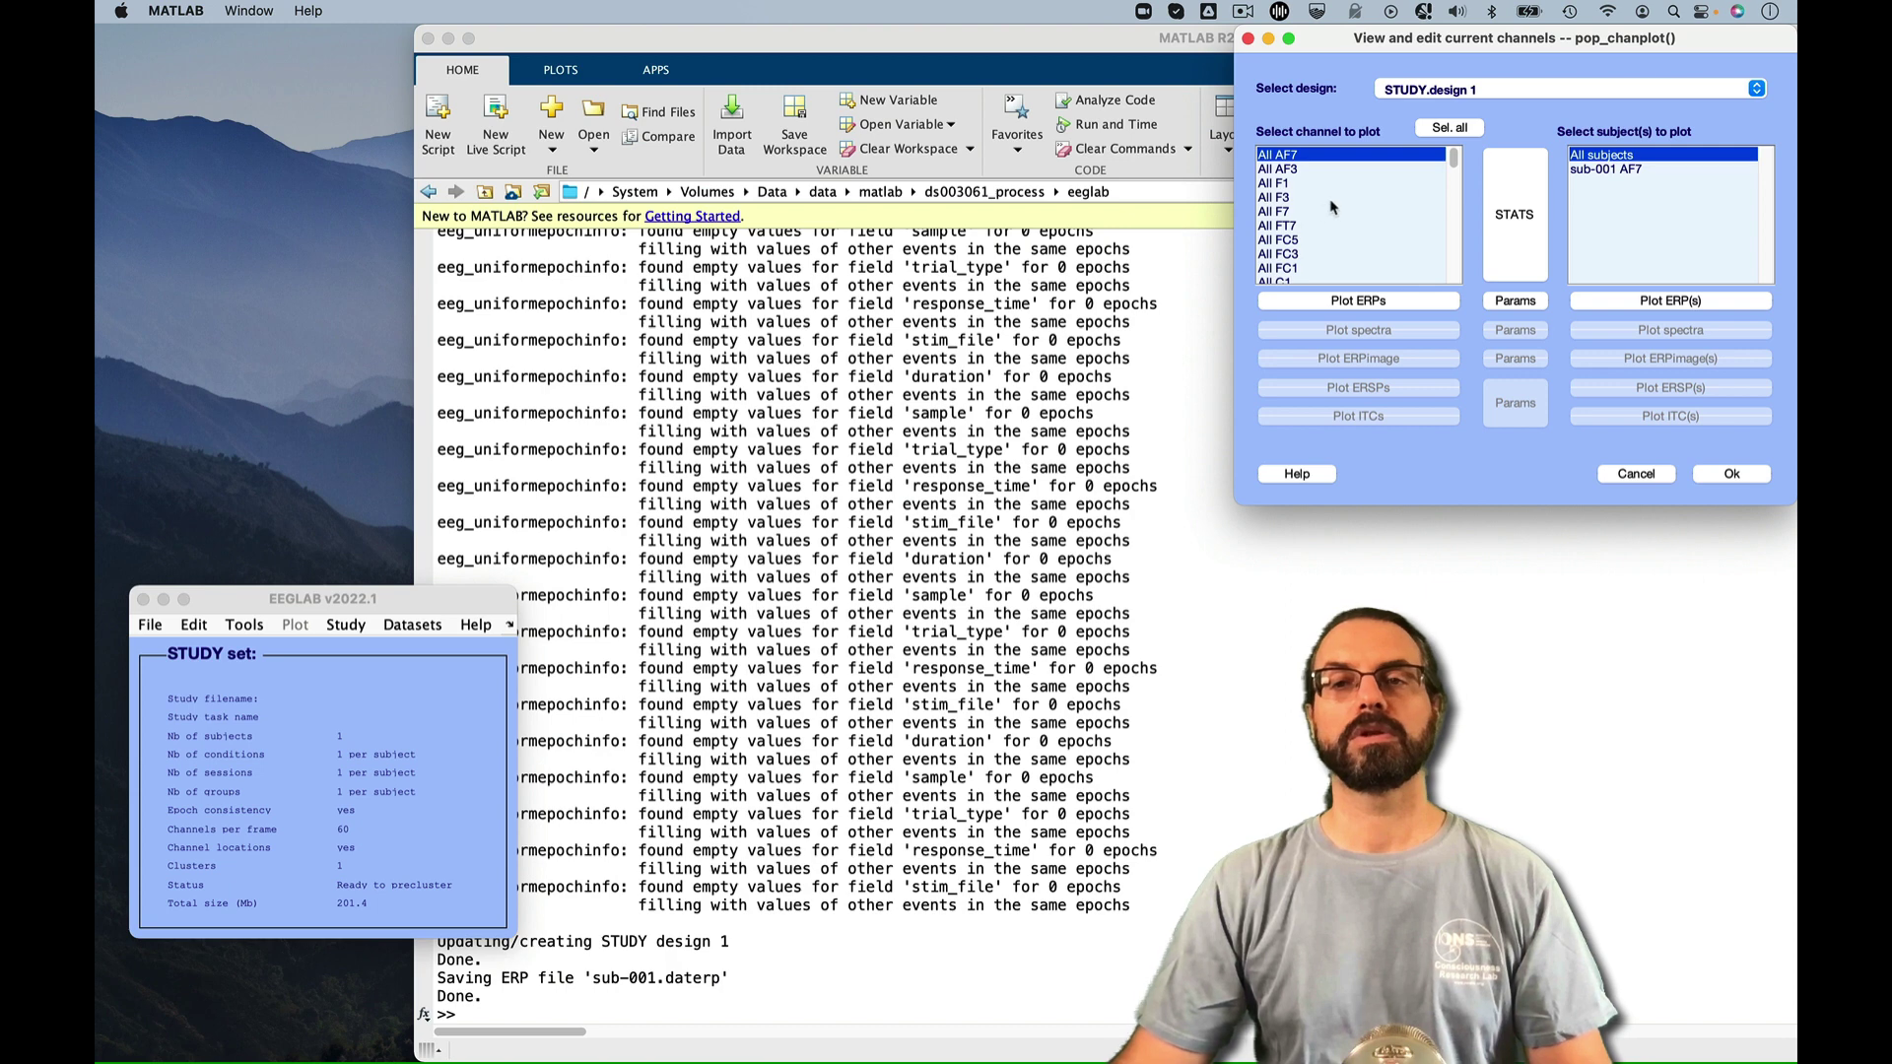
pyautogui.click(1441, 130)
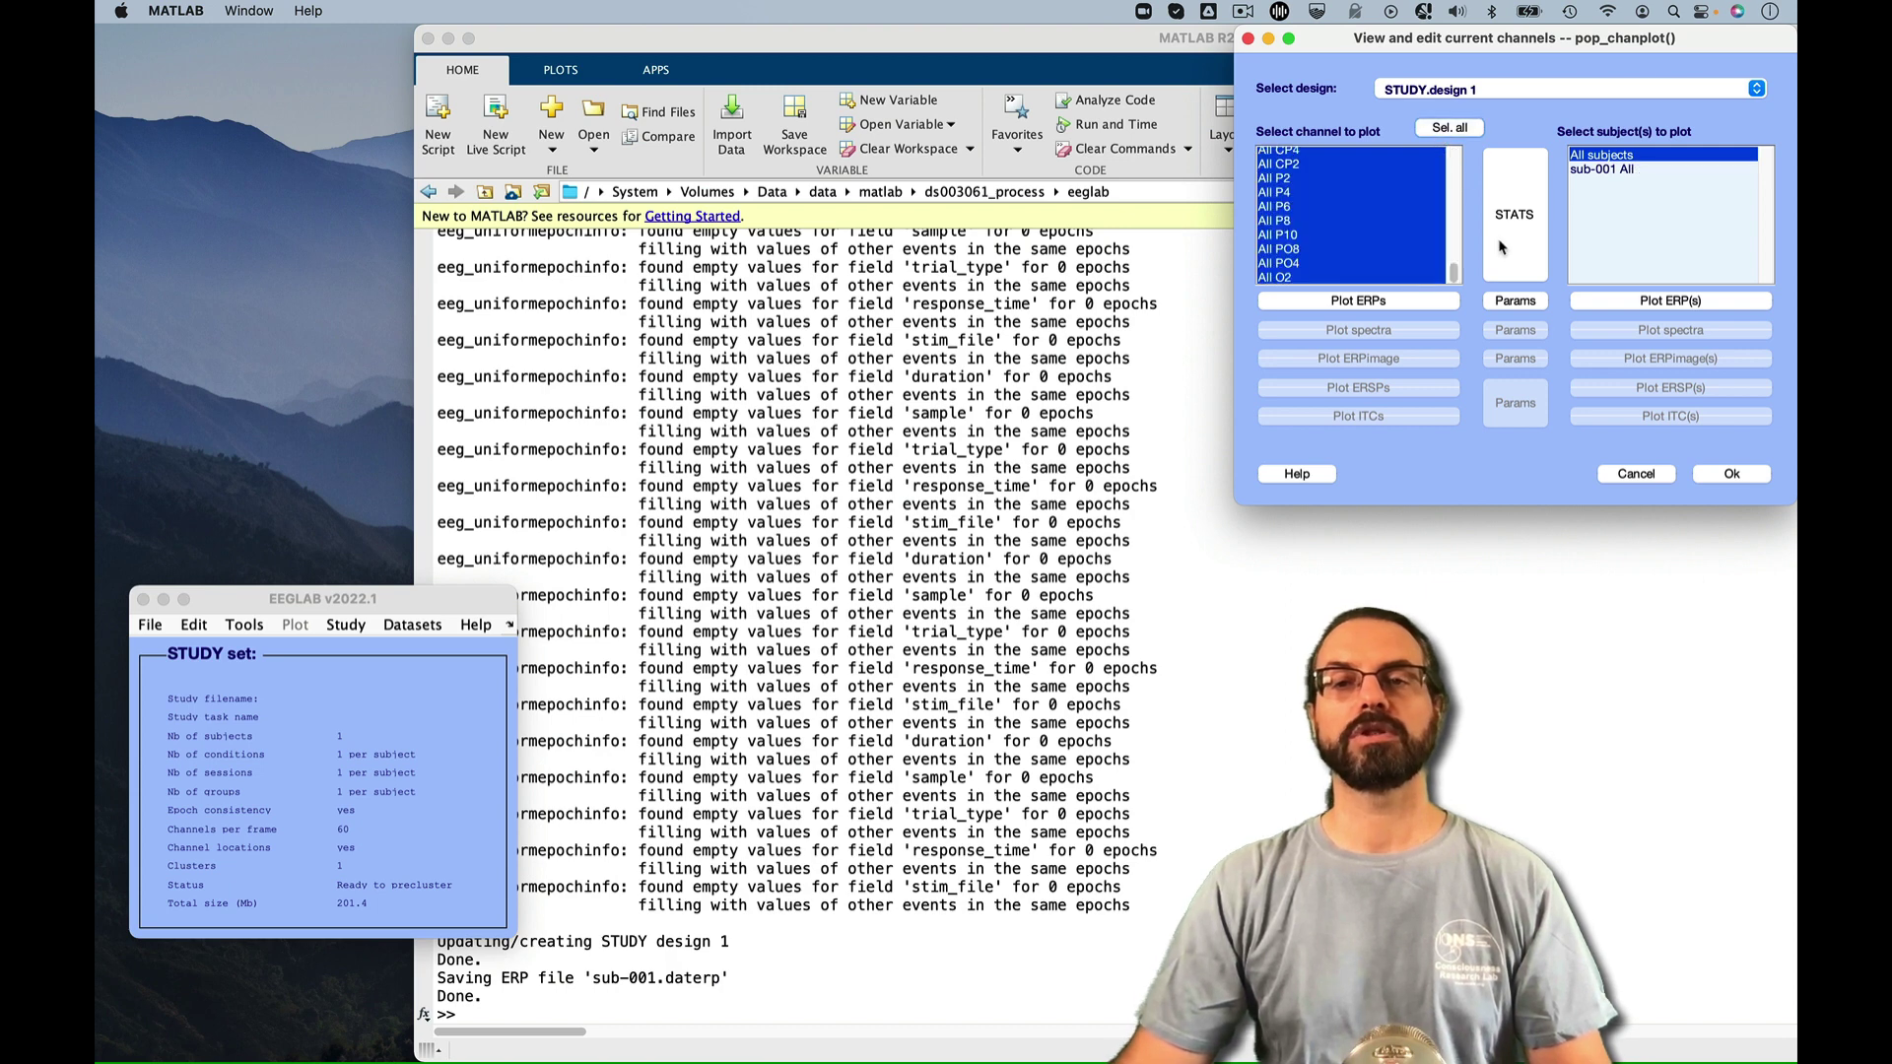
pyautogui.click(1514, 301)
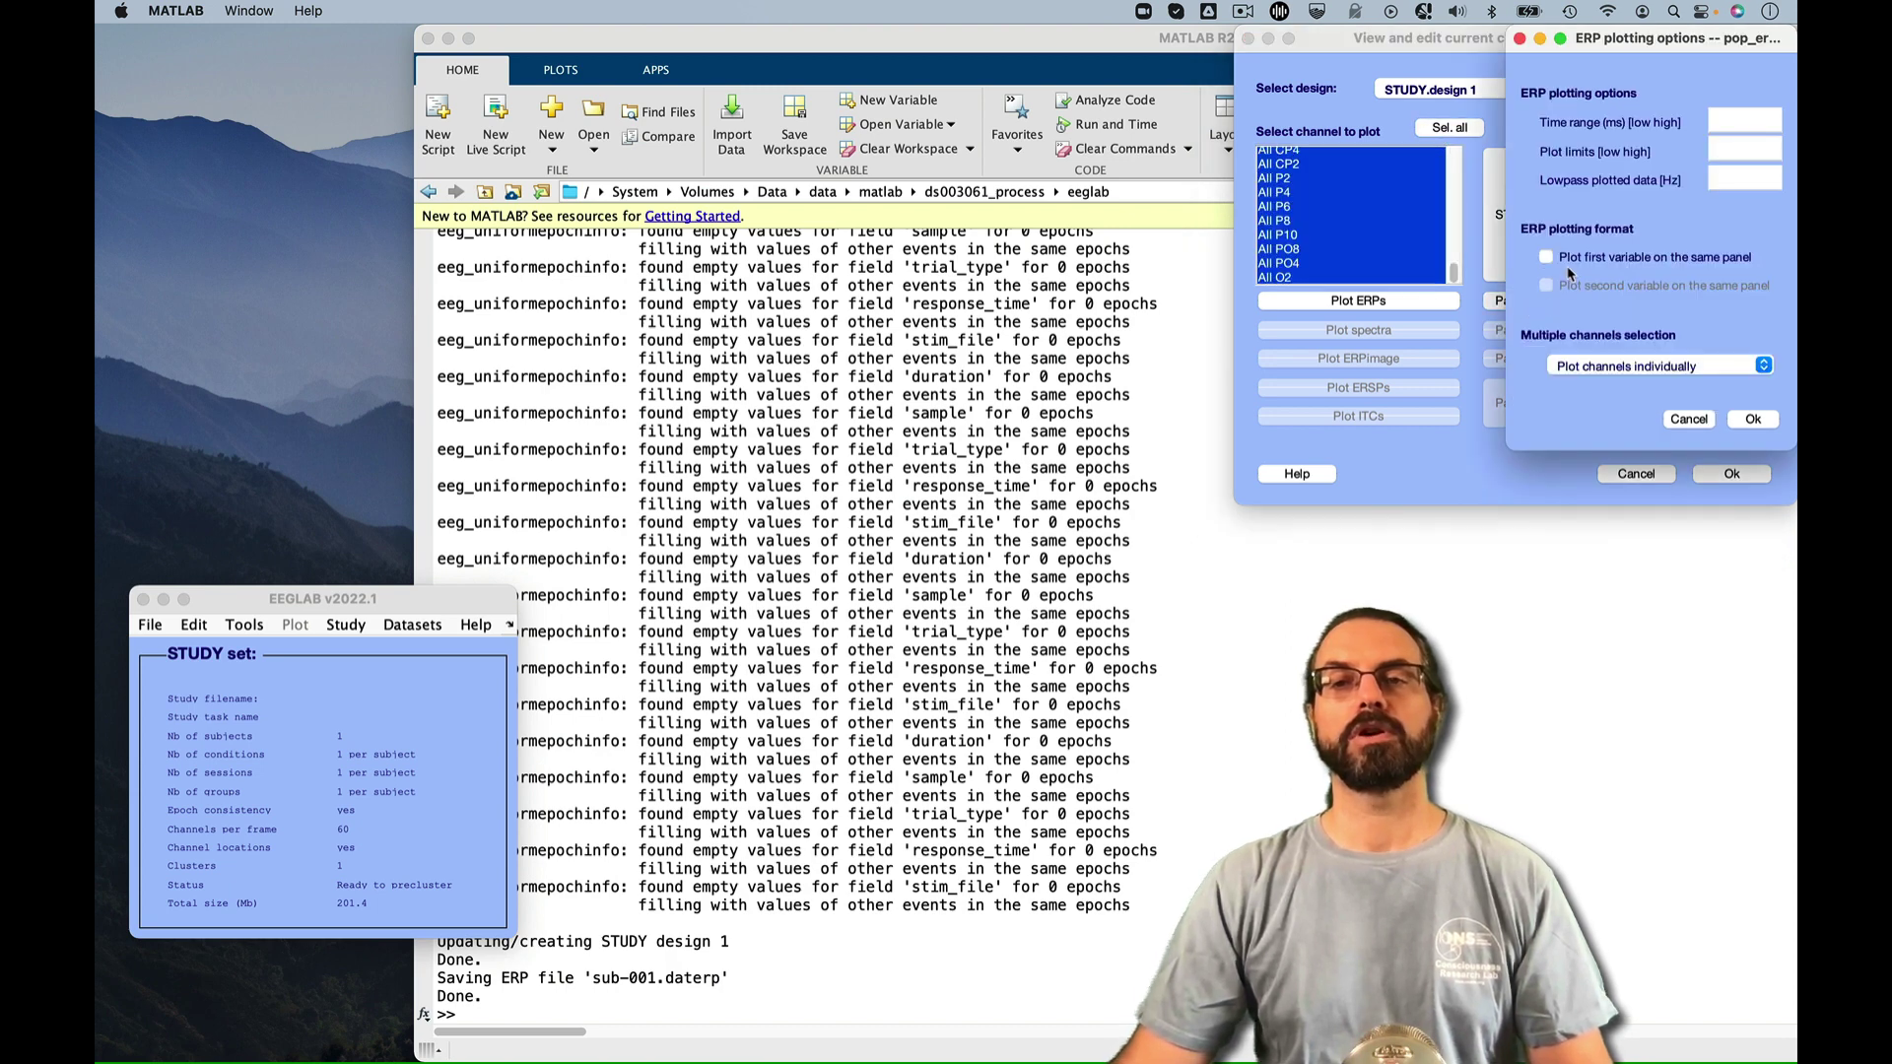
pyautogui.click(1752, 419)
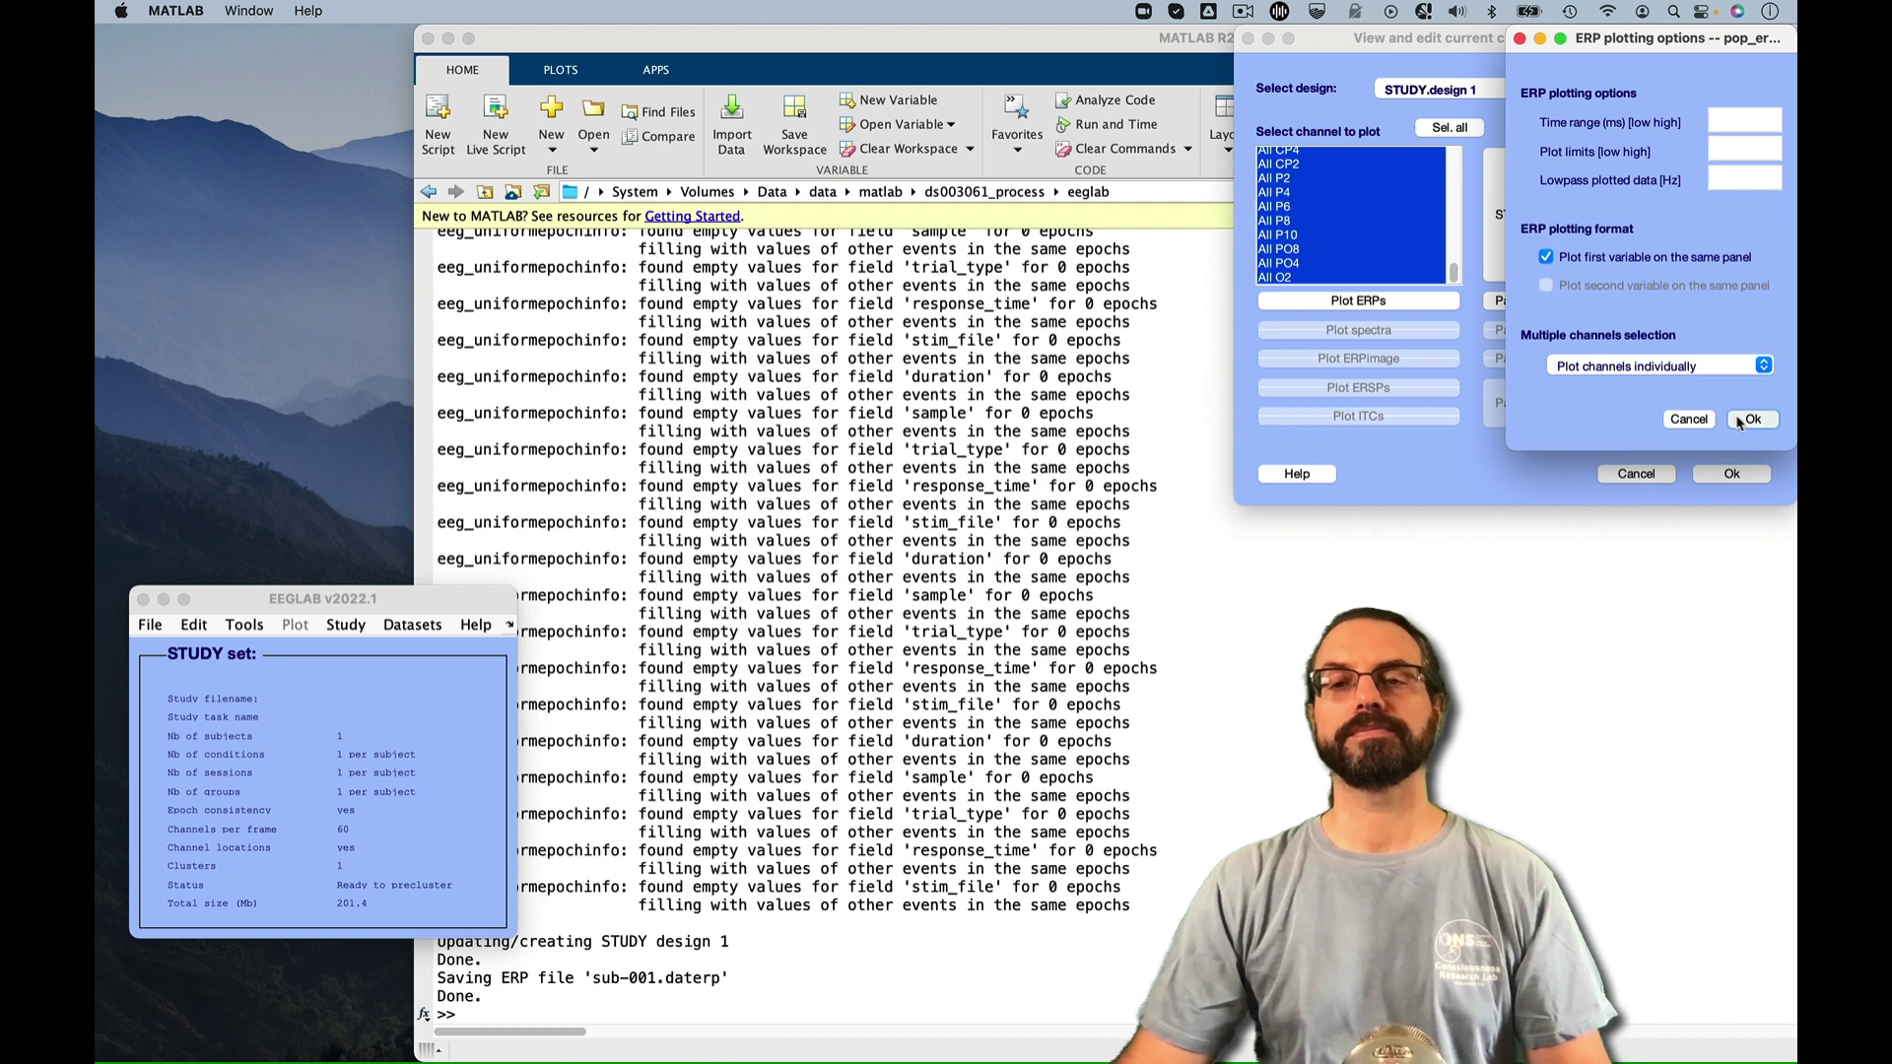
pyautogui.click(1358, 300)
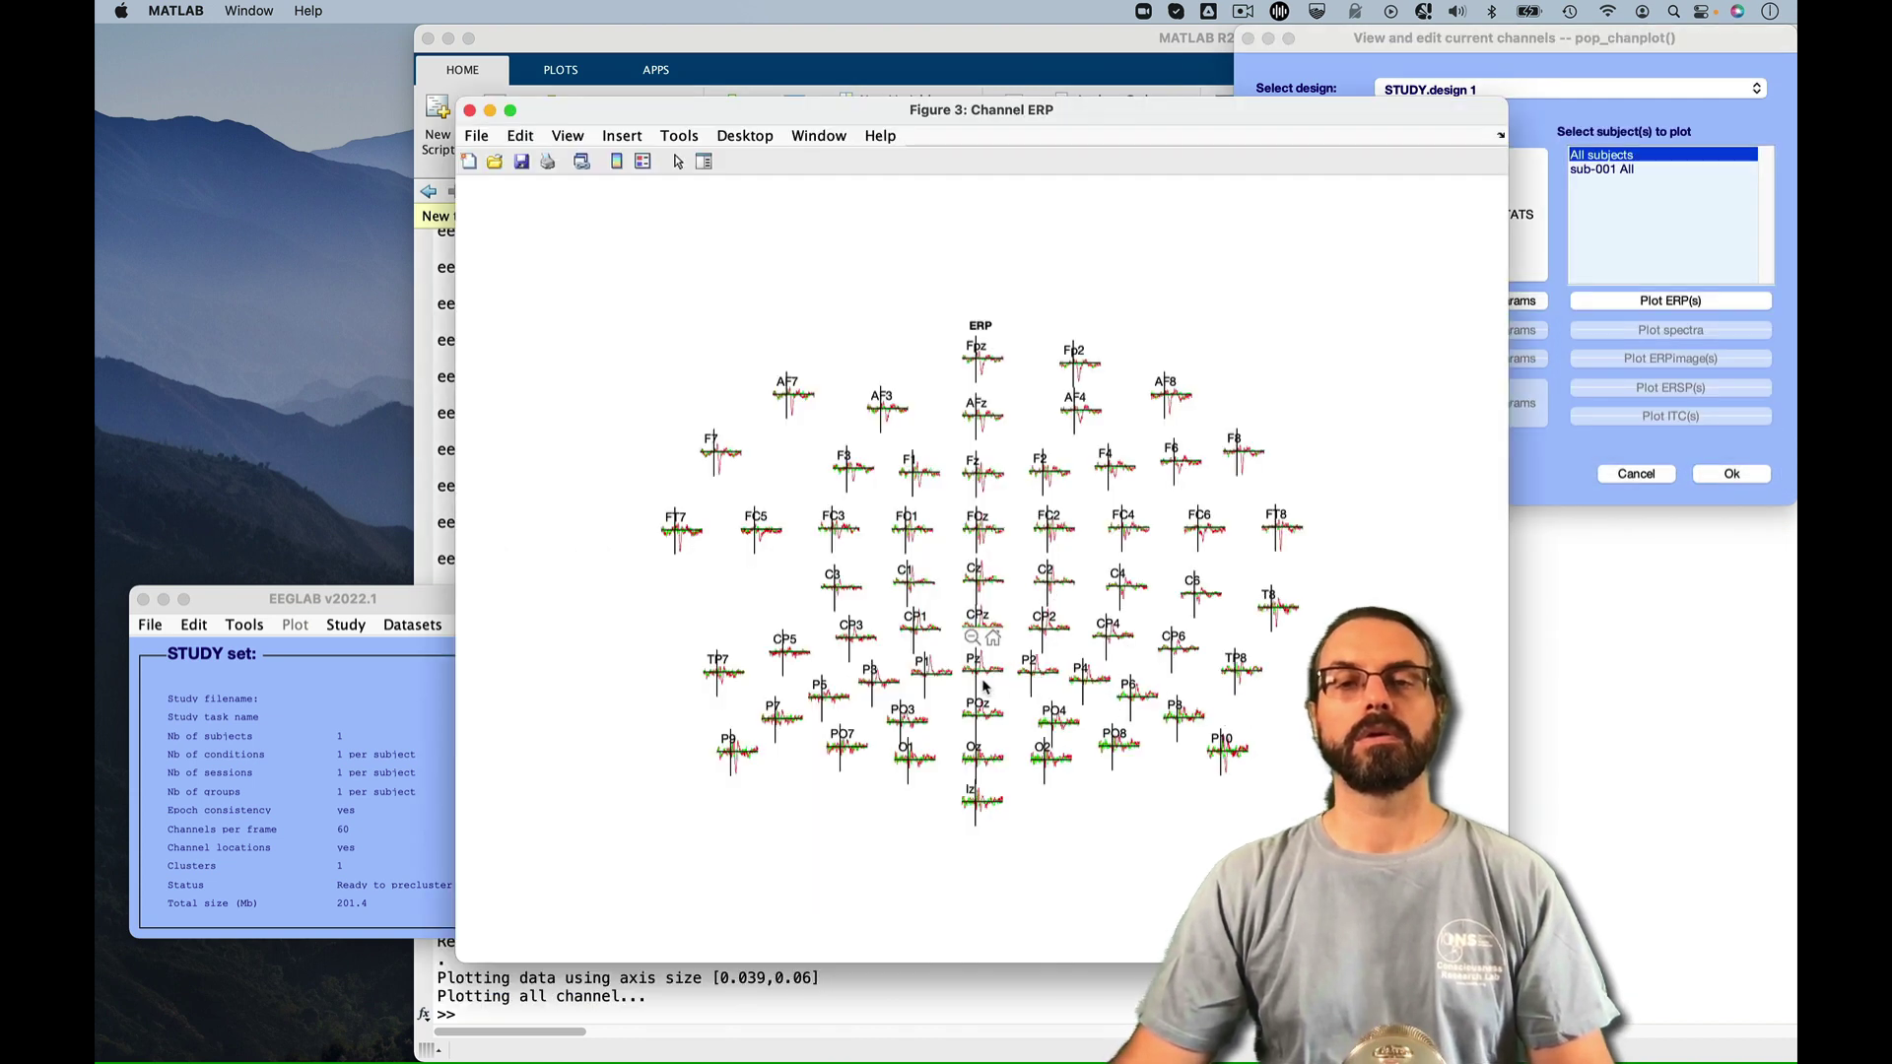
pyautogui.click(990, 673)
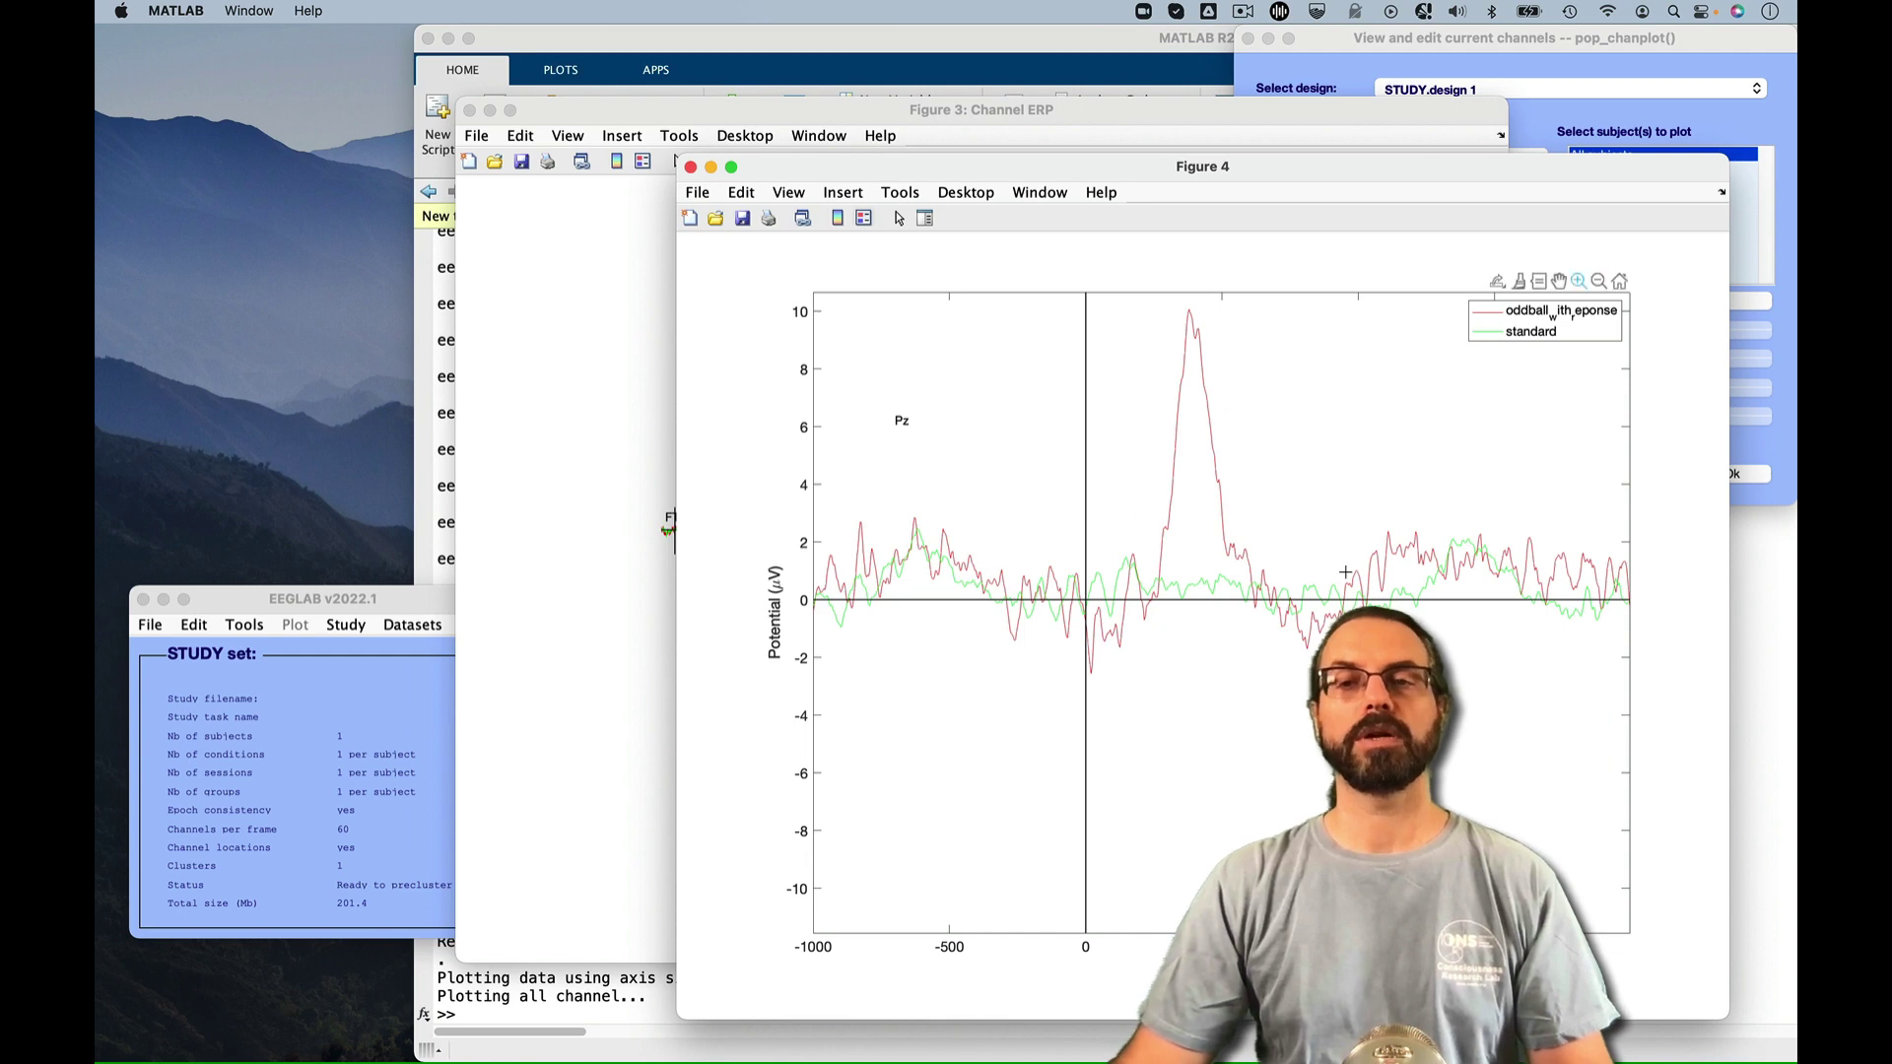
# Plot the STUDY ERPs as averaged scalp topographies at 350 ms
pyautogui.press('super+w')
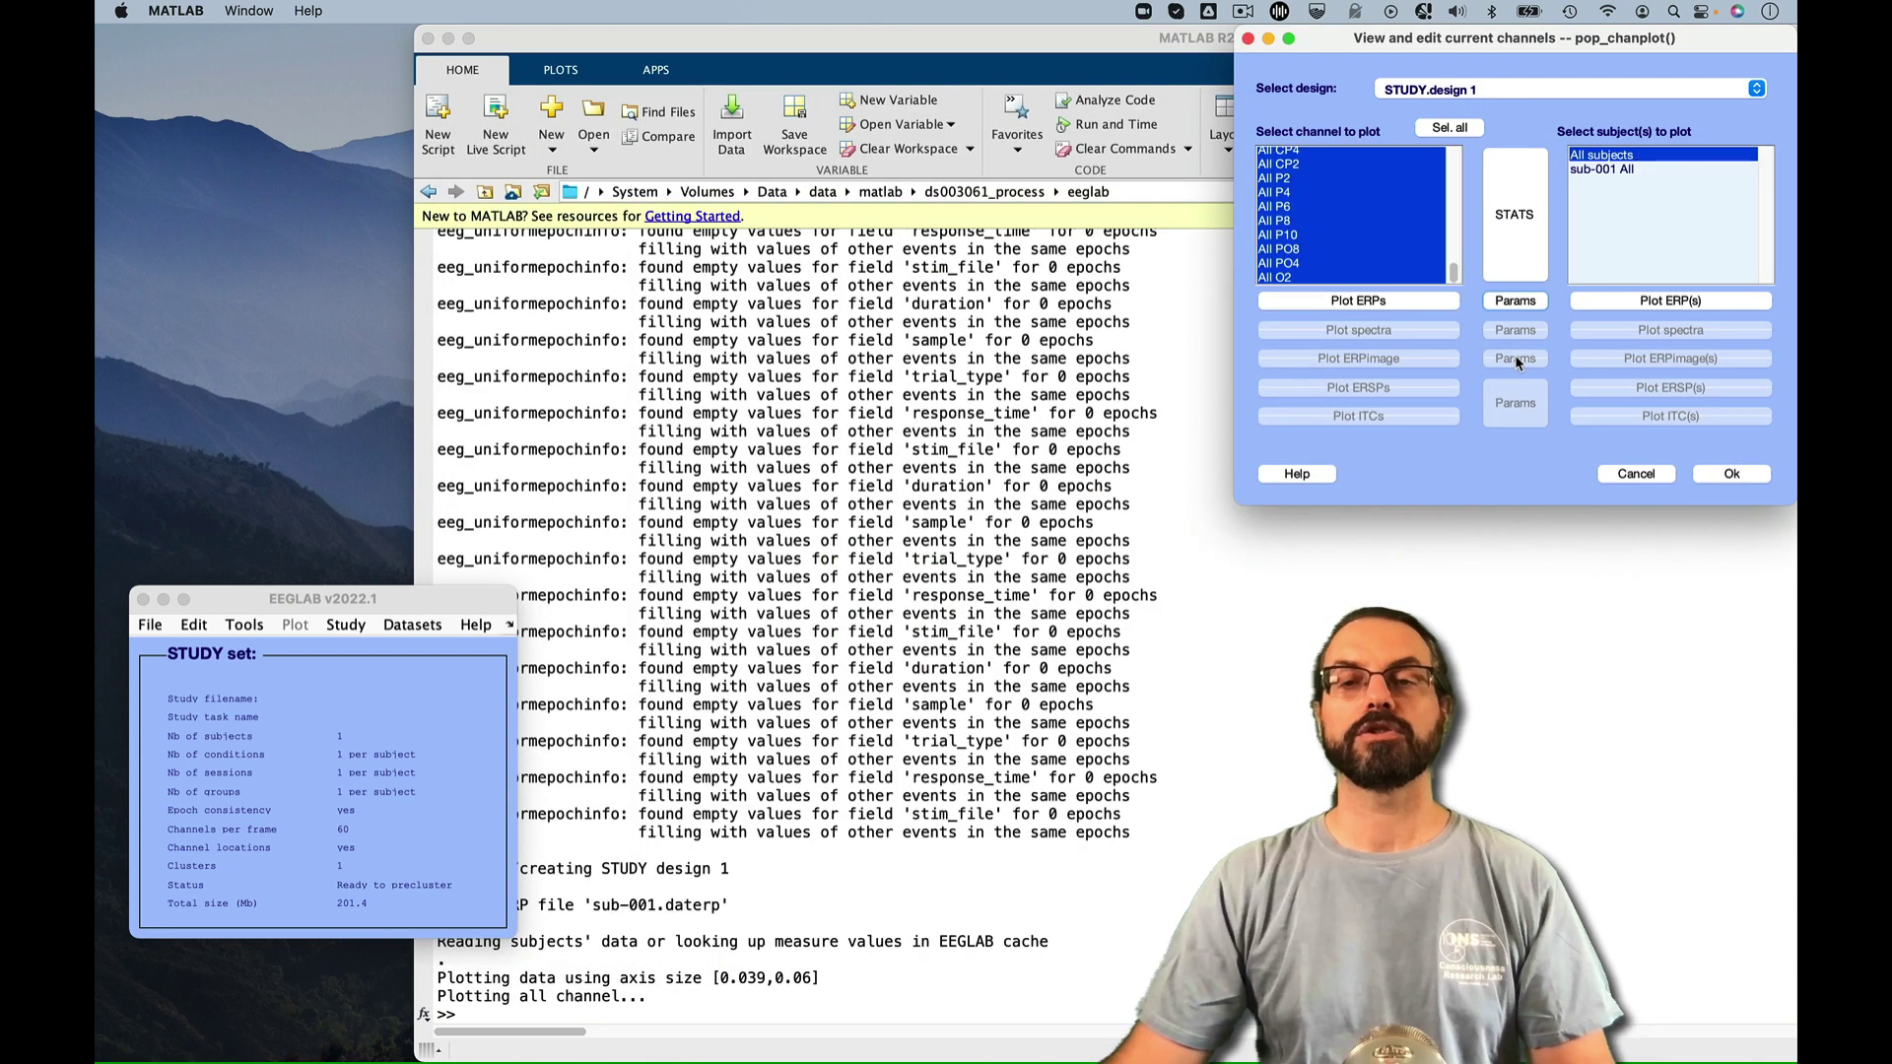
pyautogui.click(1516, 301)
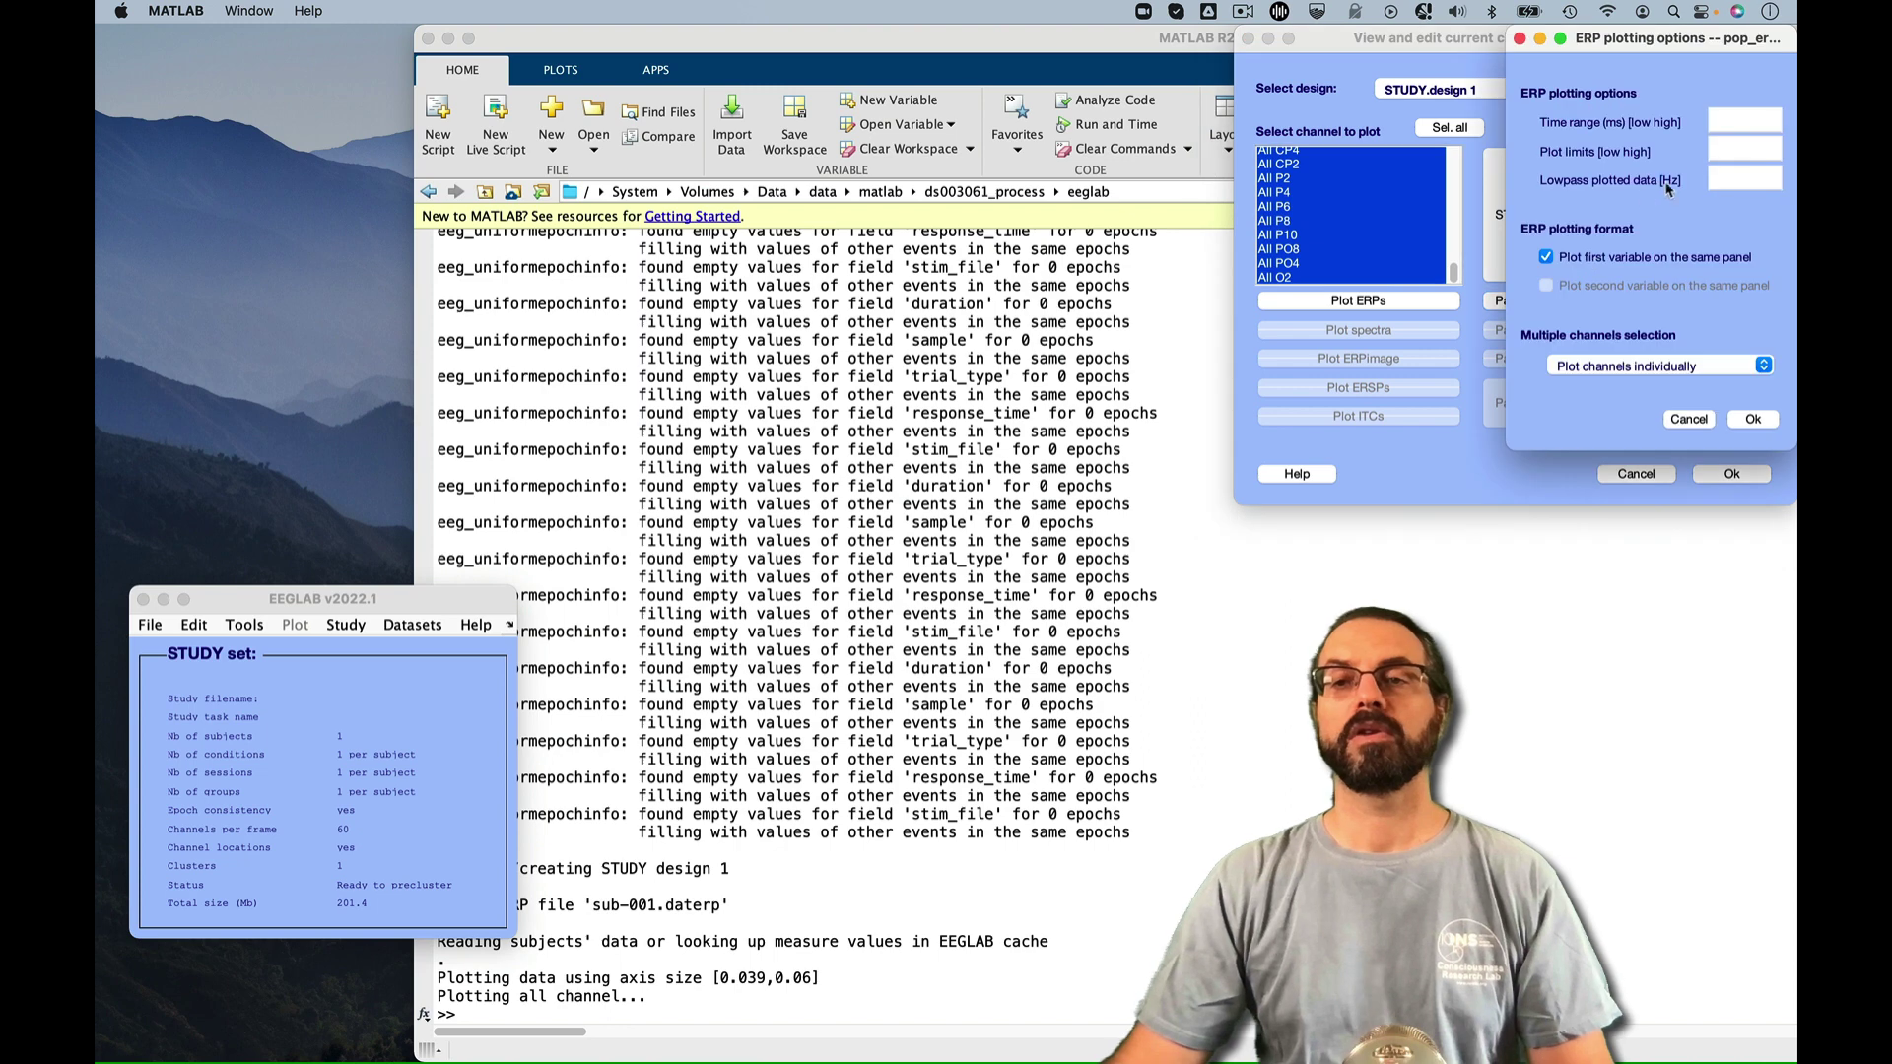
pyautogui.click(1736, 121)
pyautogui.write('350')
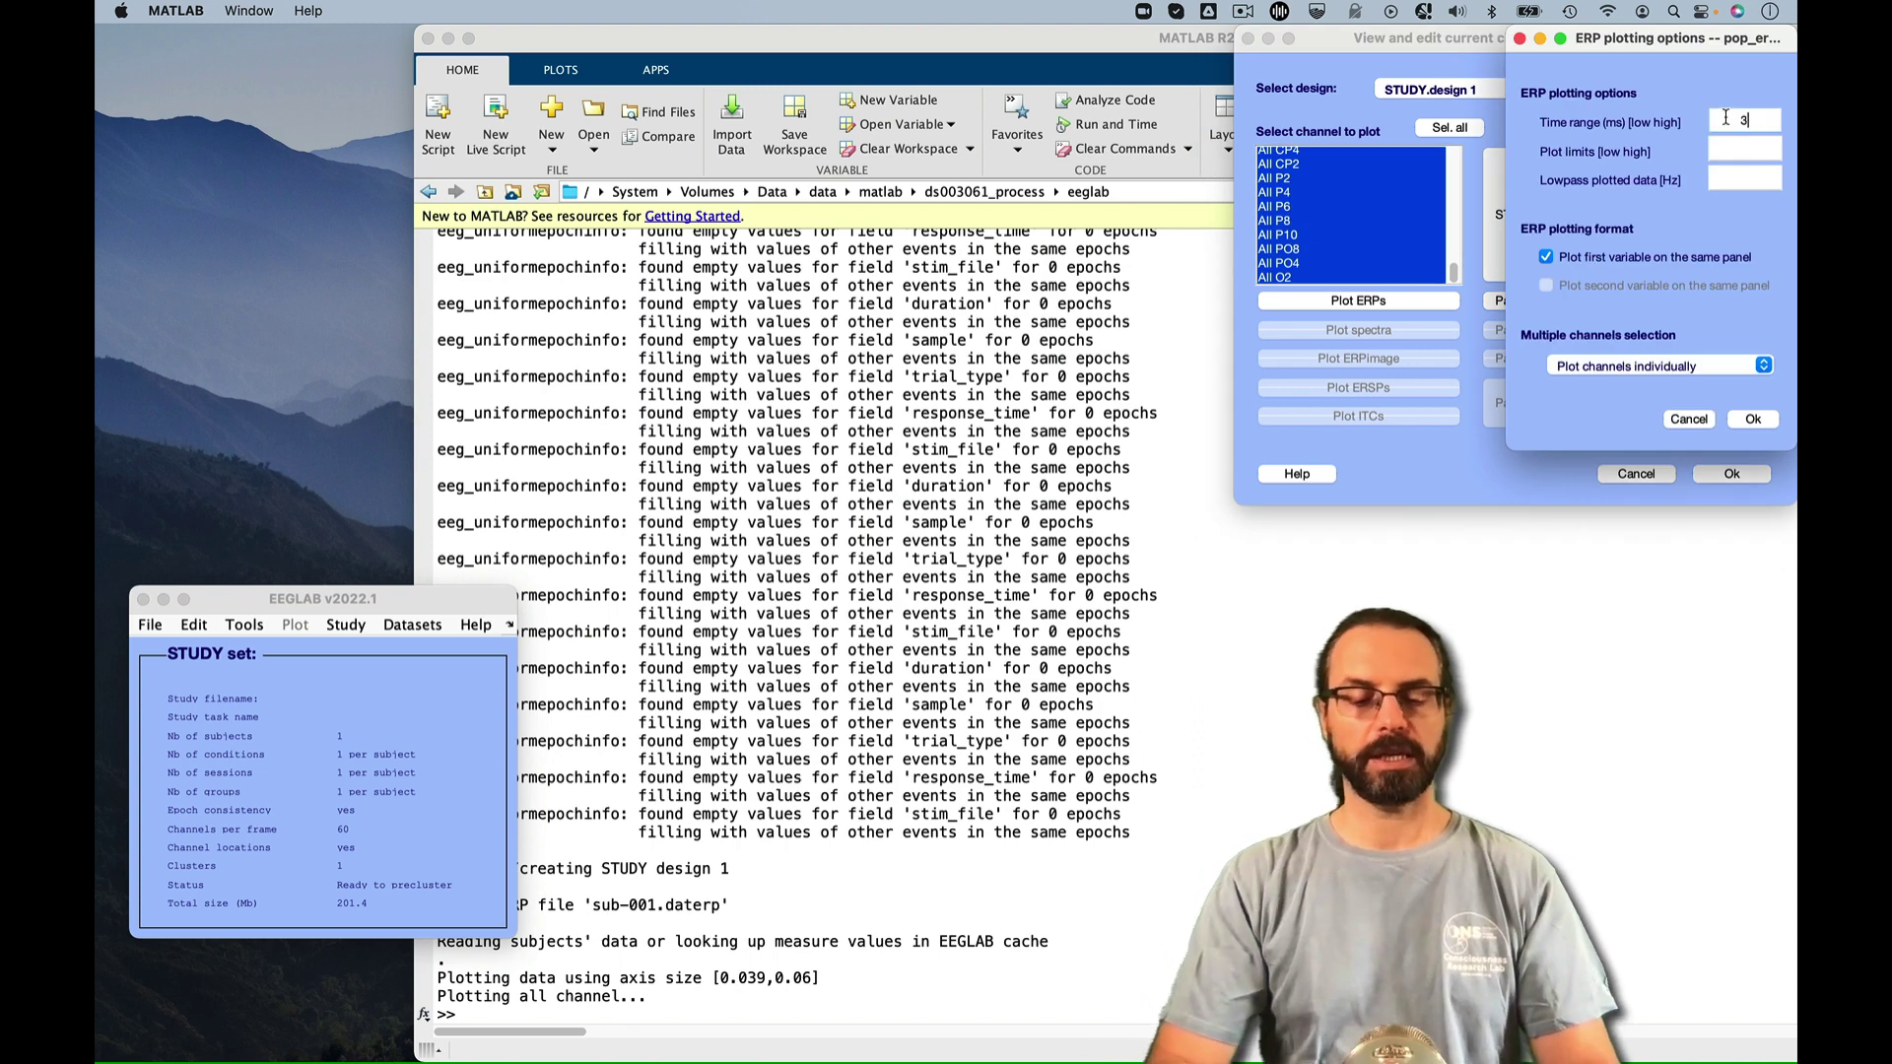
pyautogui.click(1626, 365)
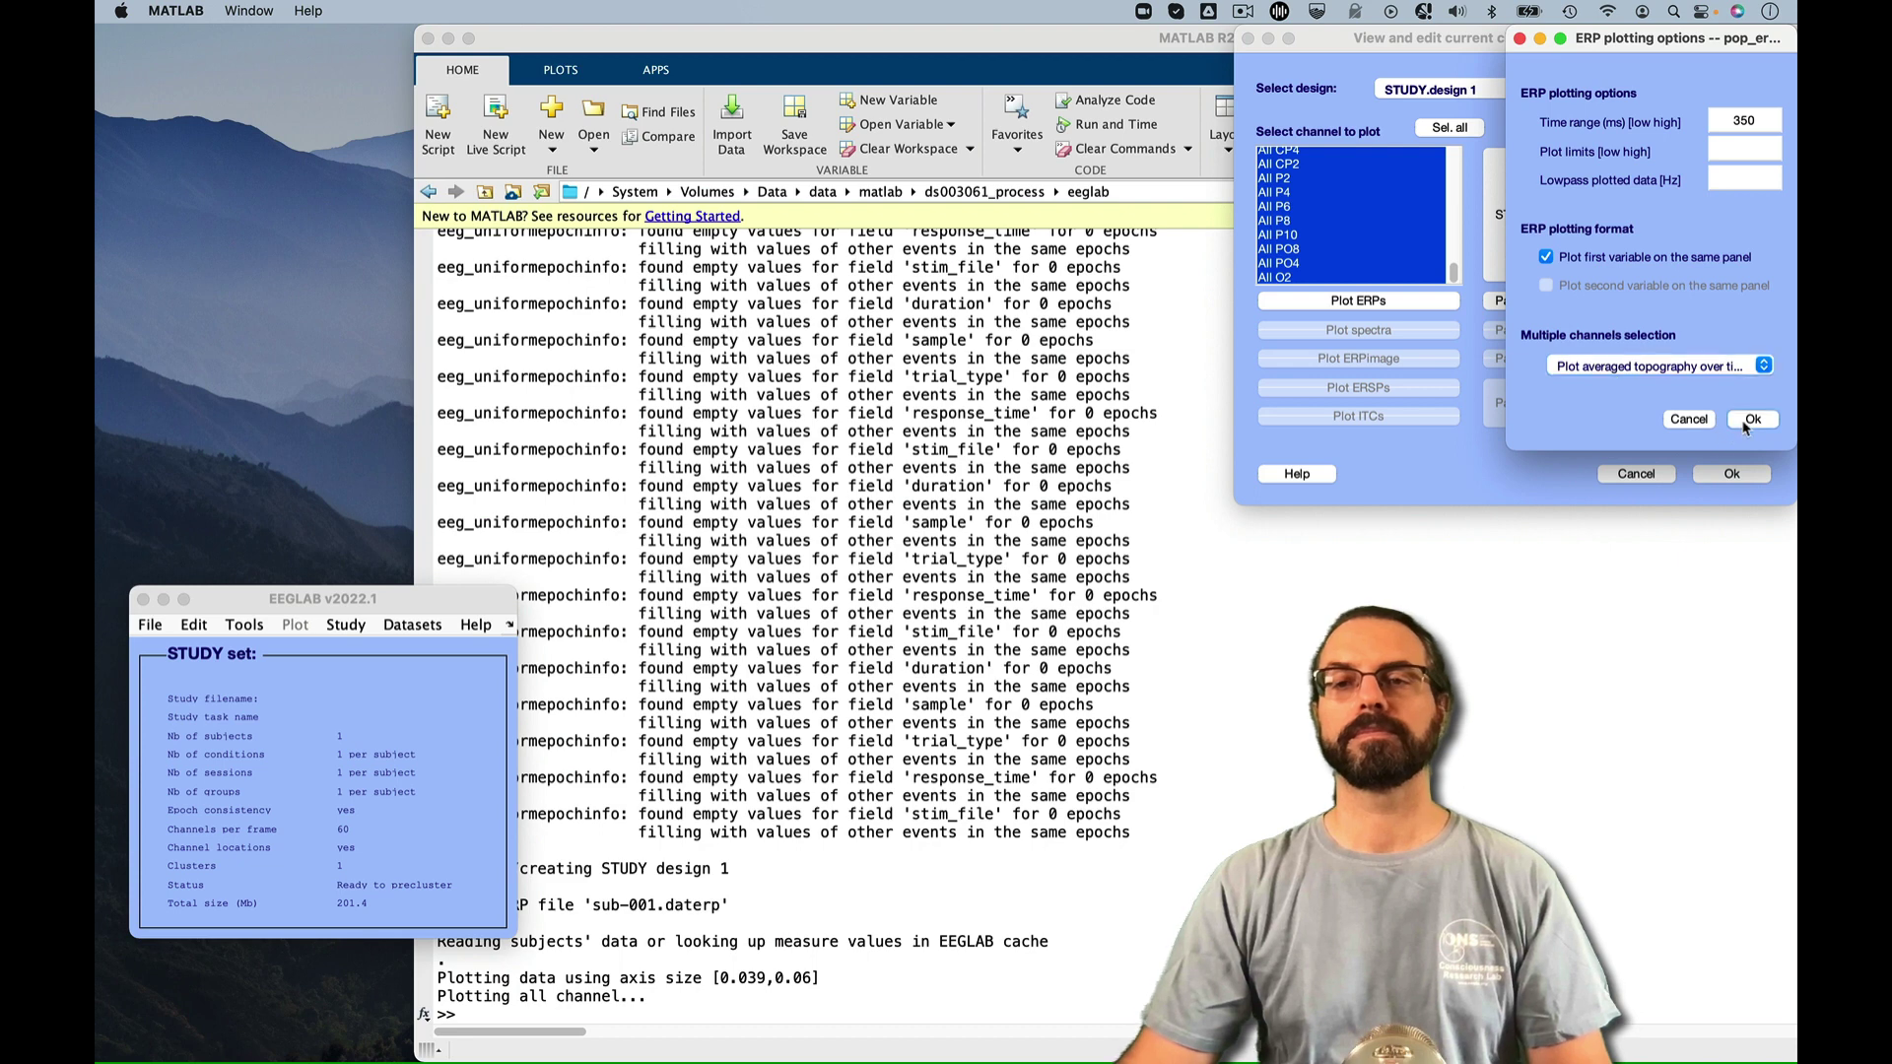
pyautogui.click(1750, 421)
pyautogui.click(1357, 299)
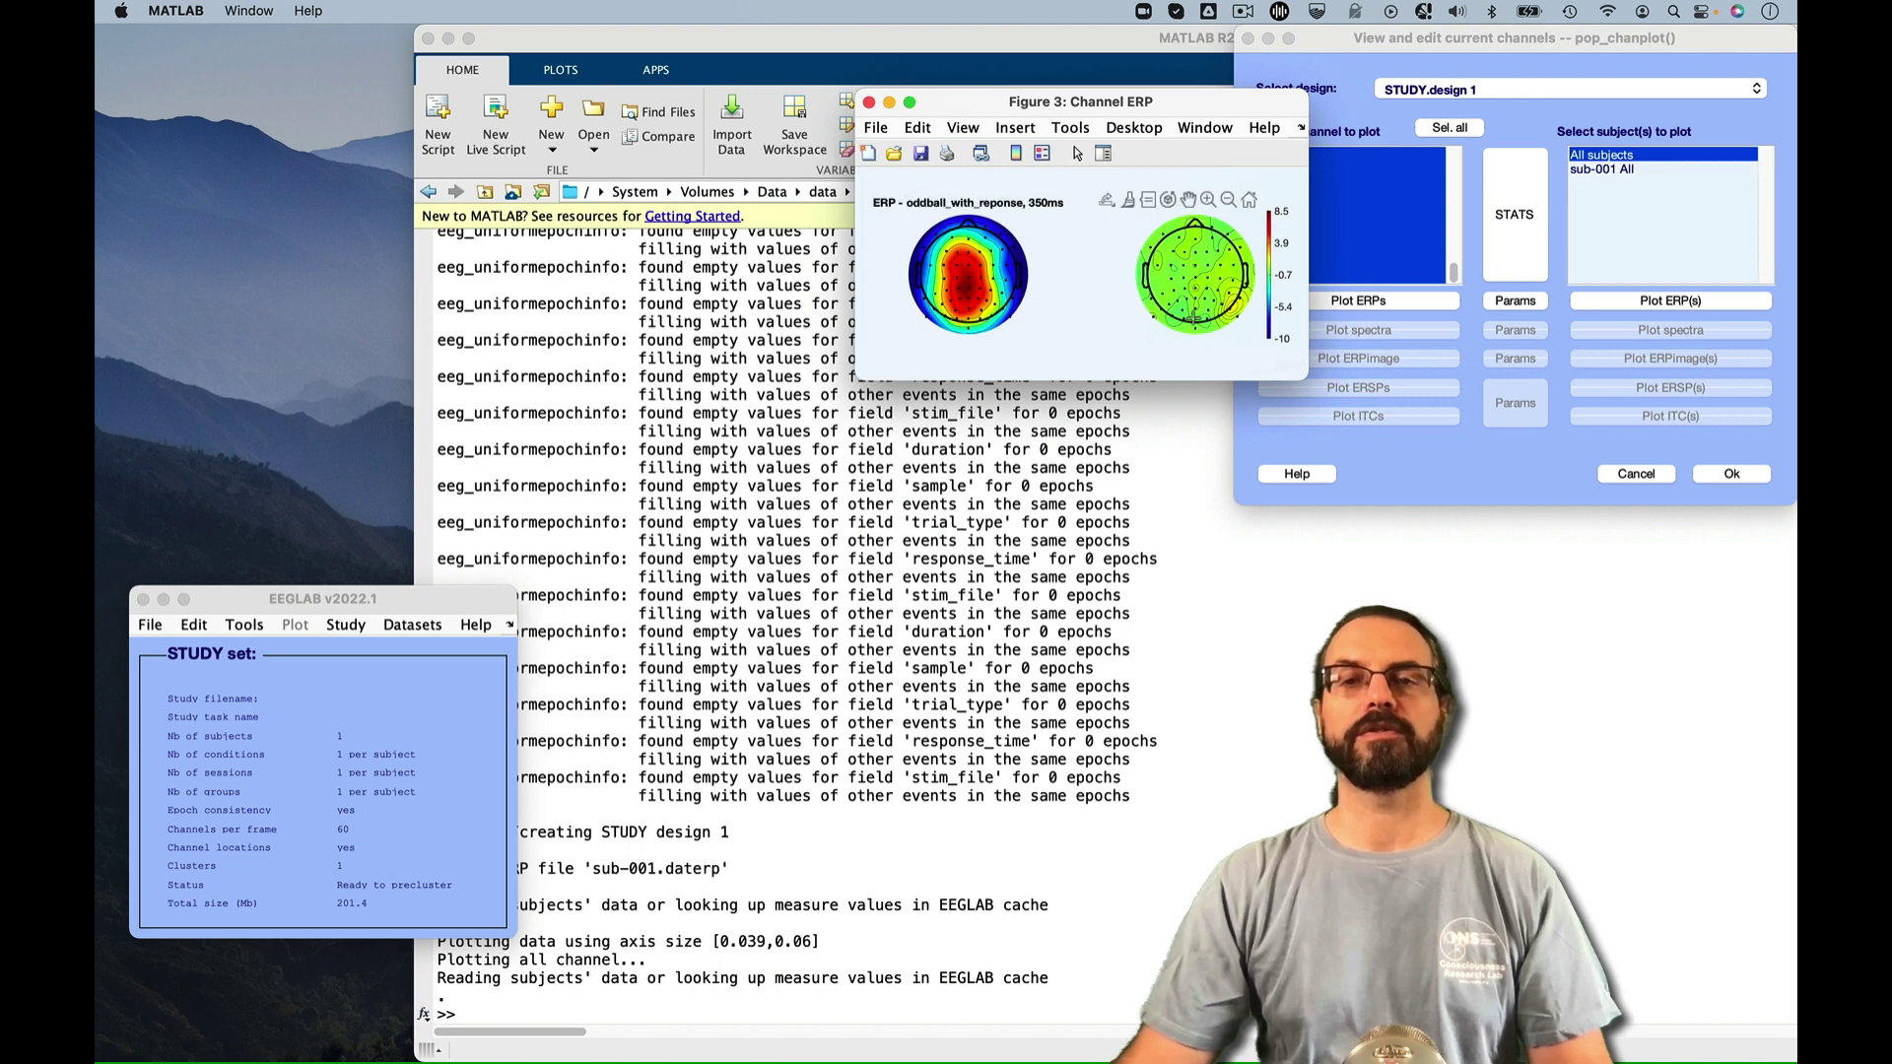
# Plot the 350 ms topographies with FDR-corrected single-trial statistics
pyautogui.click(1513, 213)
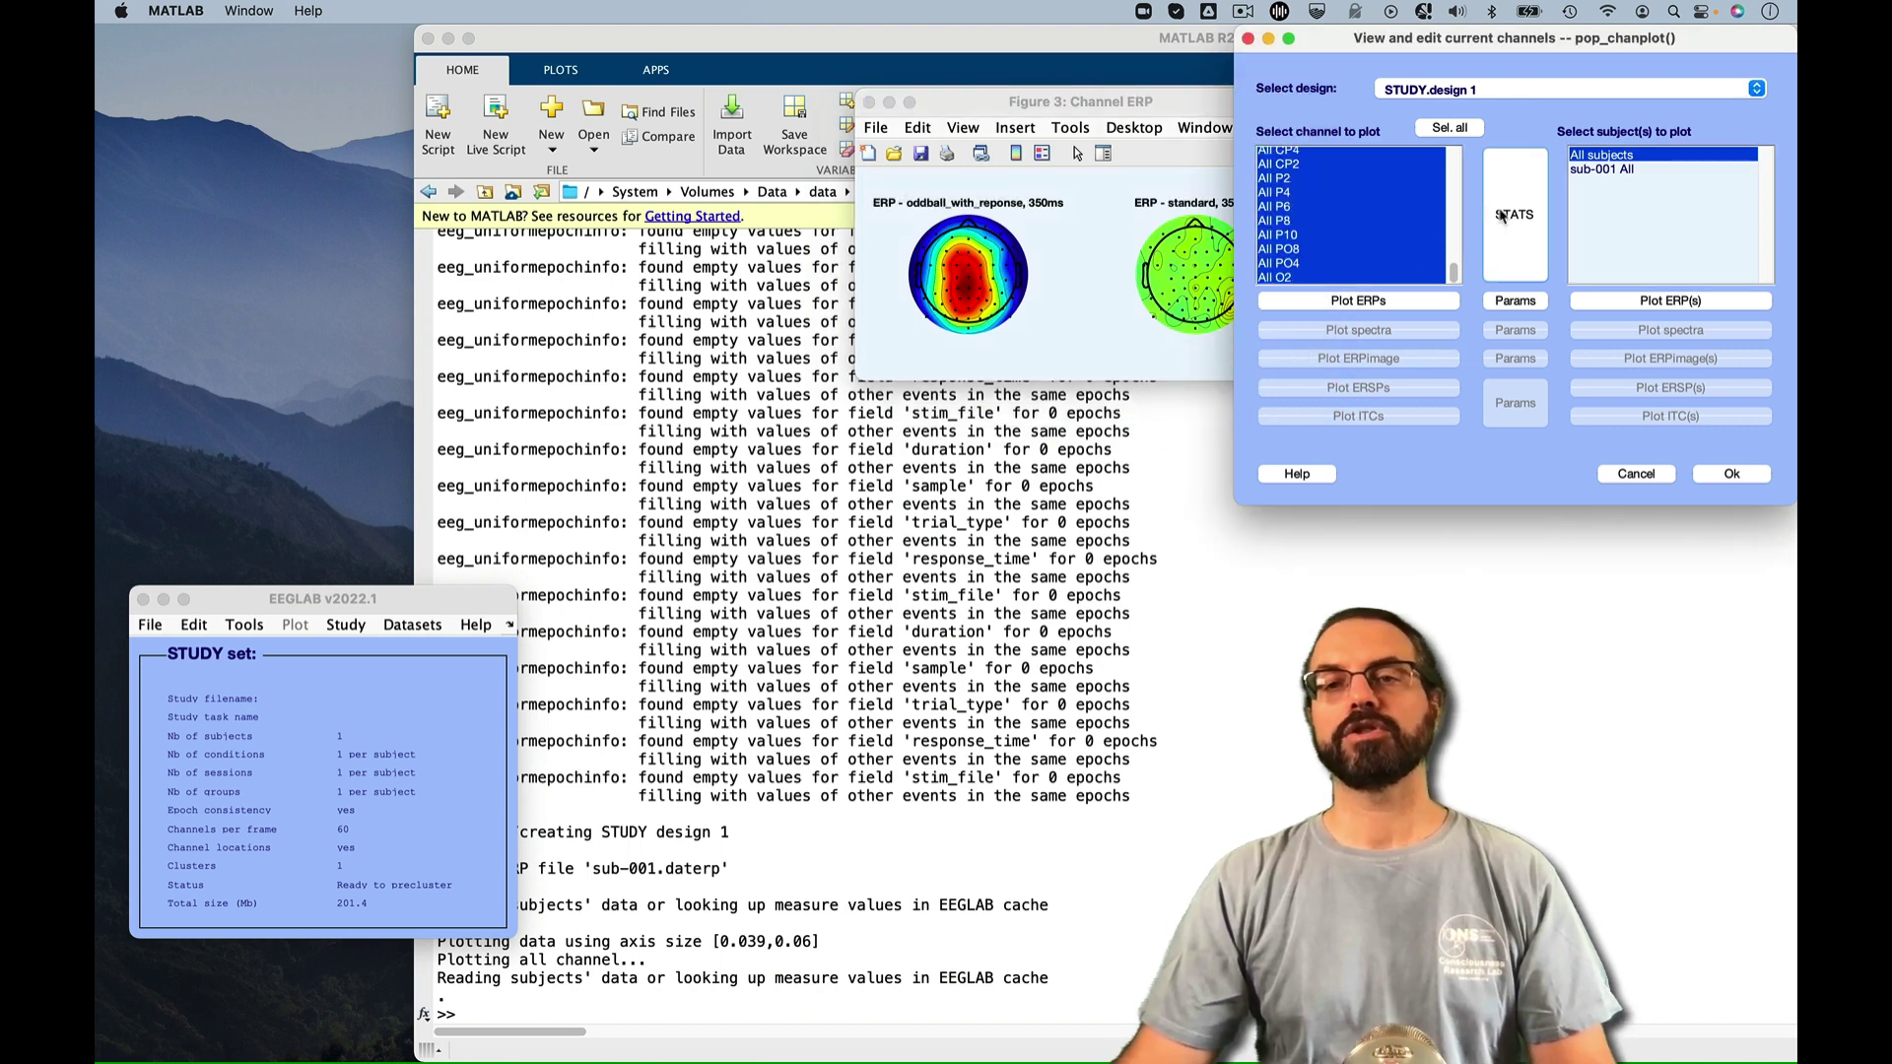
pyautogui.click(1513, 213)
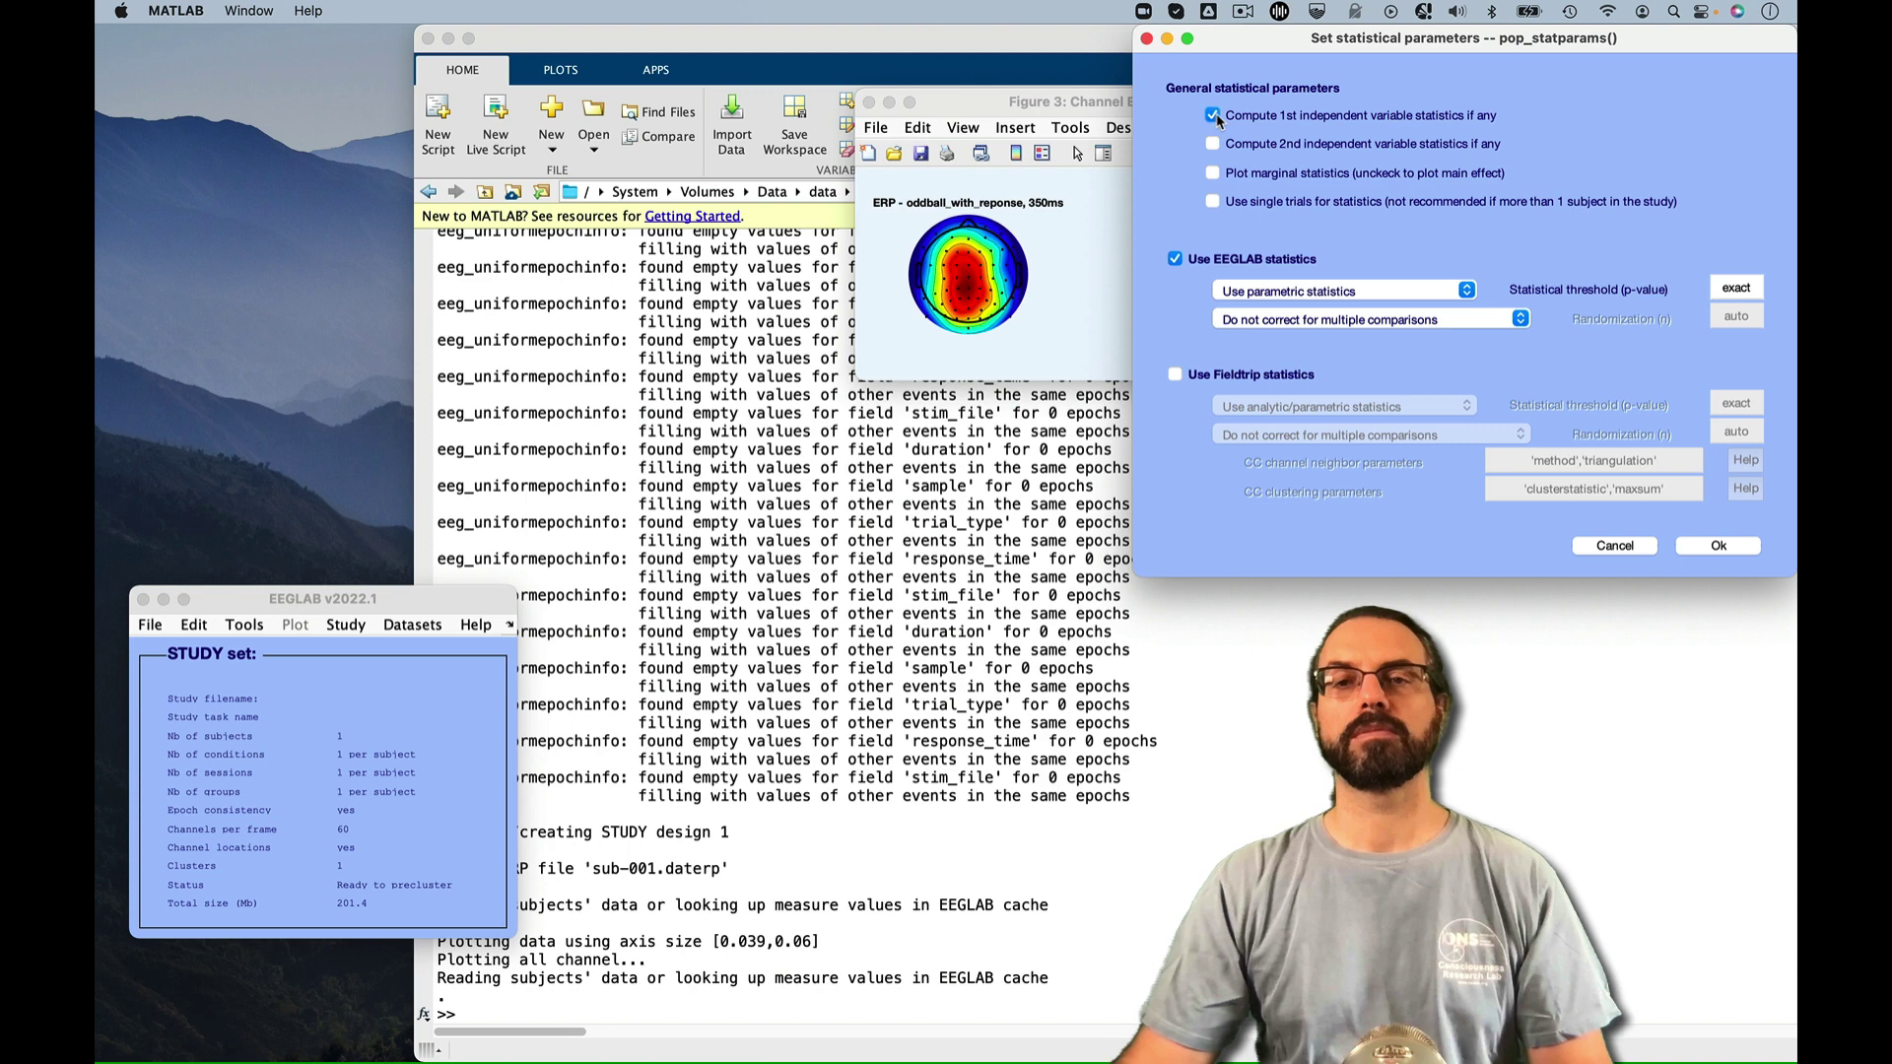
pyautogui.click(1338, 320)
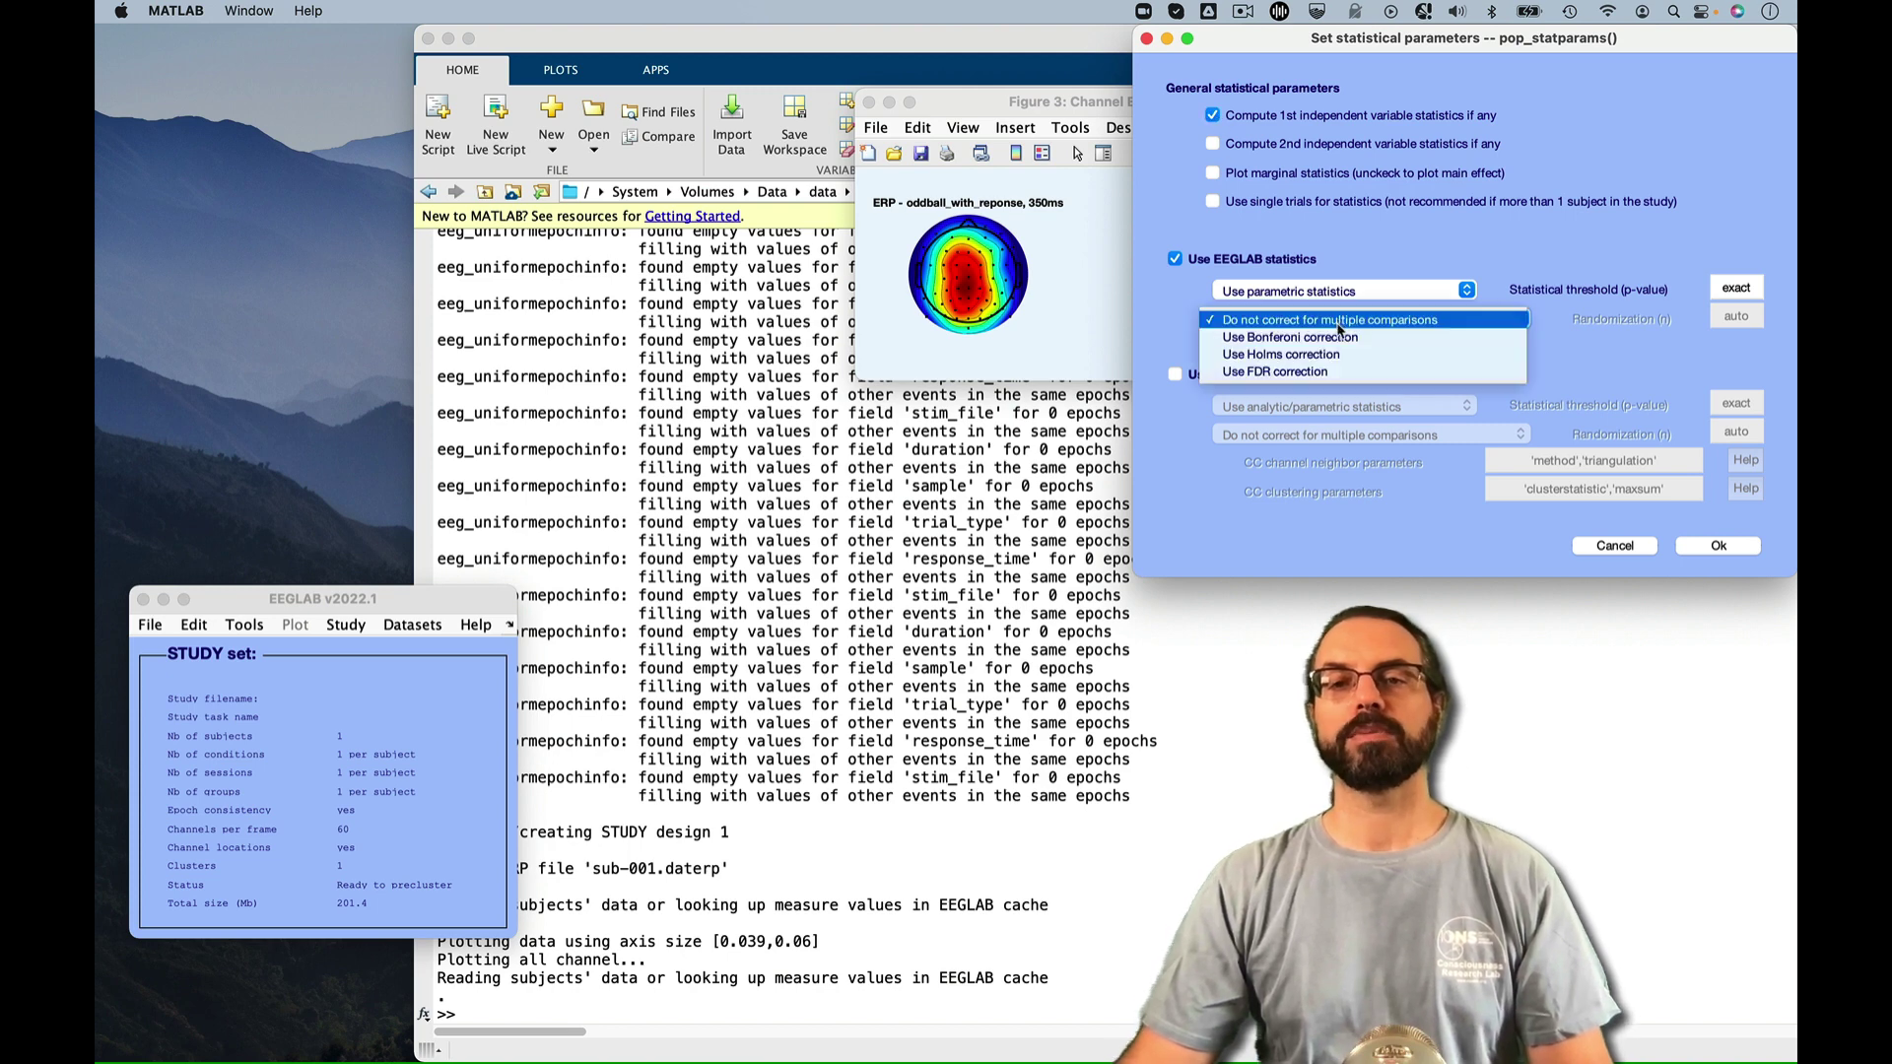
pyautogui.click(1326, 371)
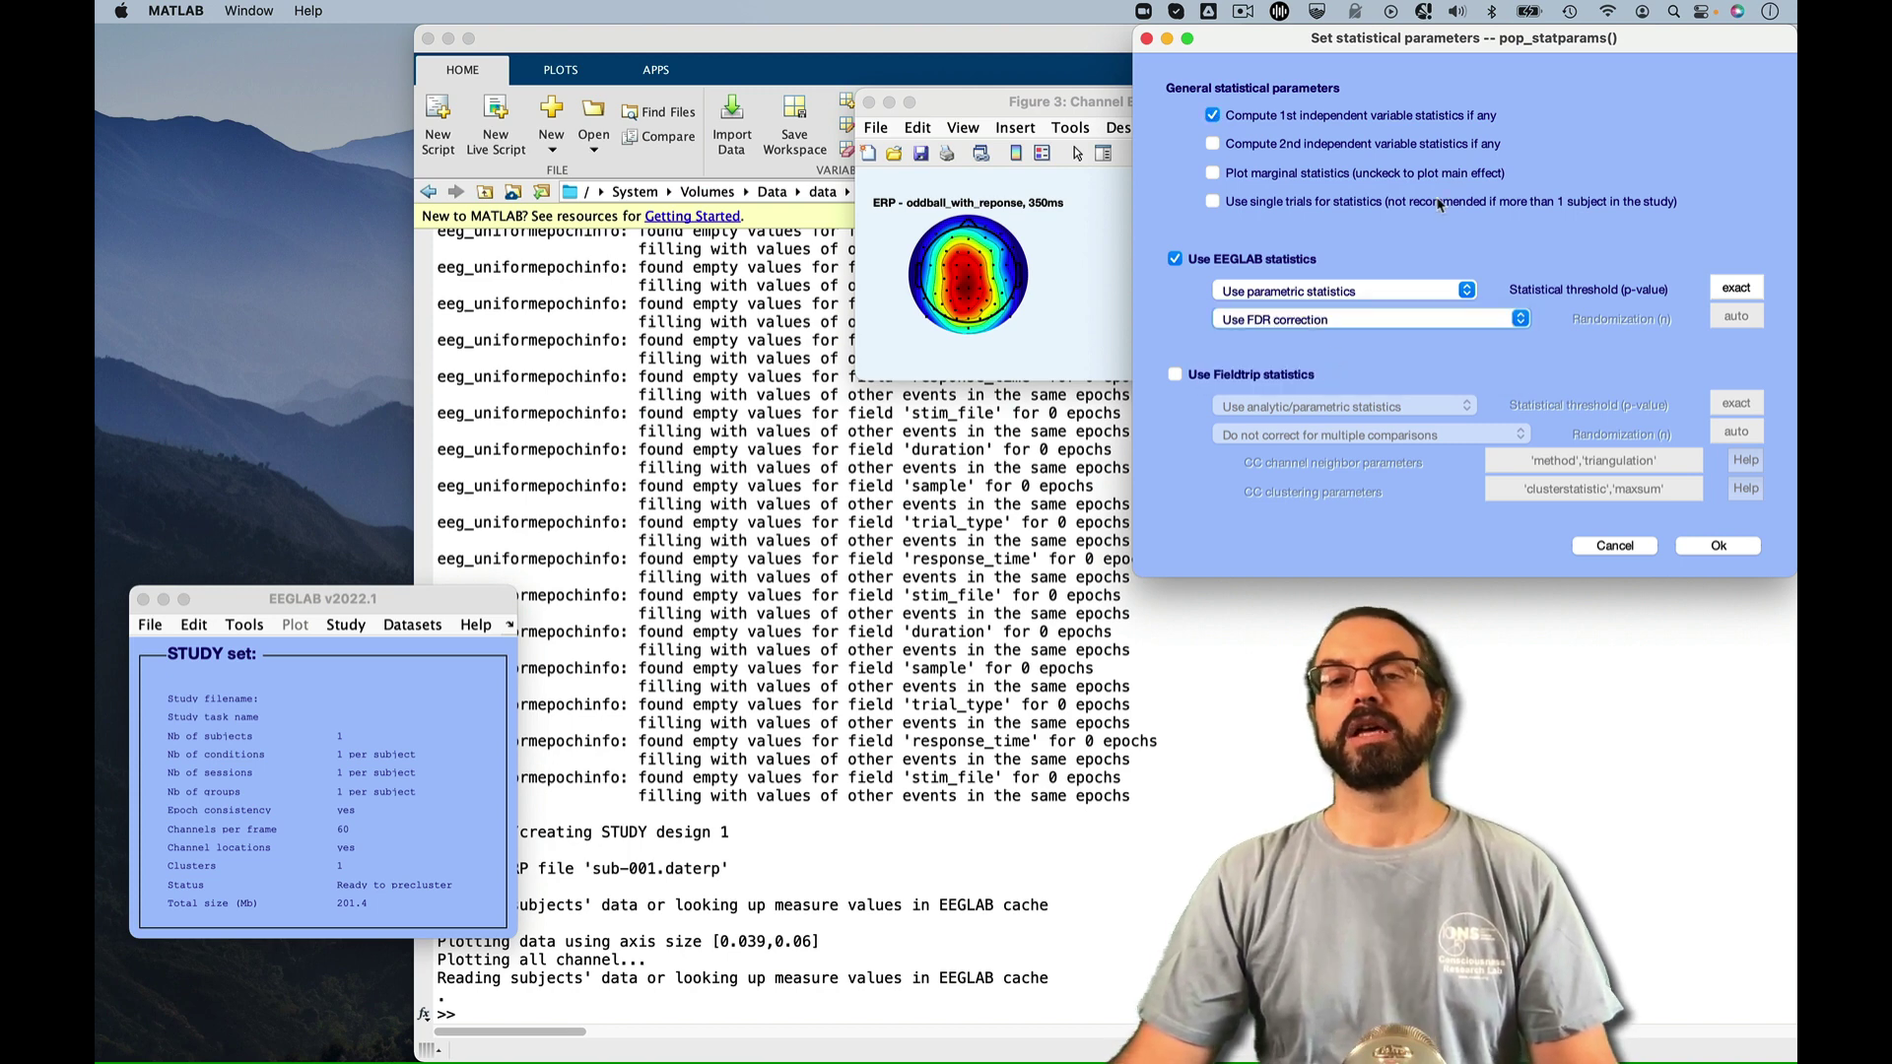
pyautogui.click(1212, 203)
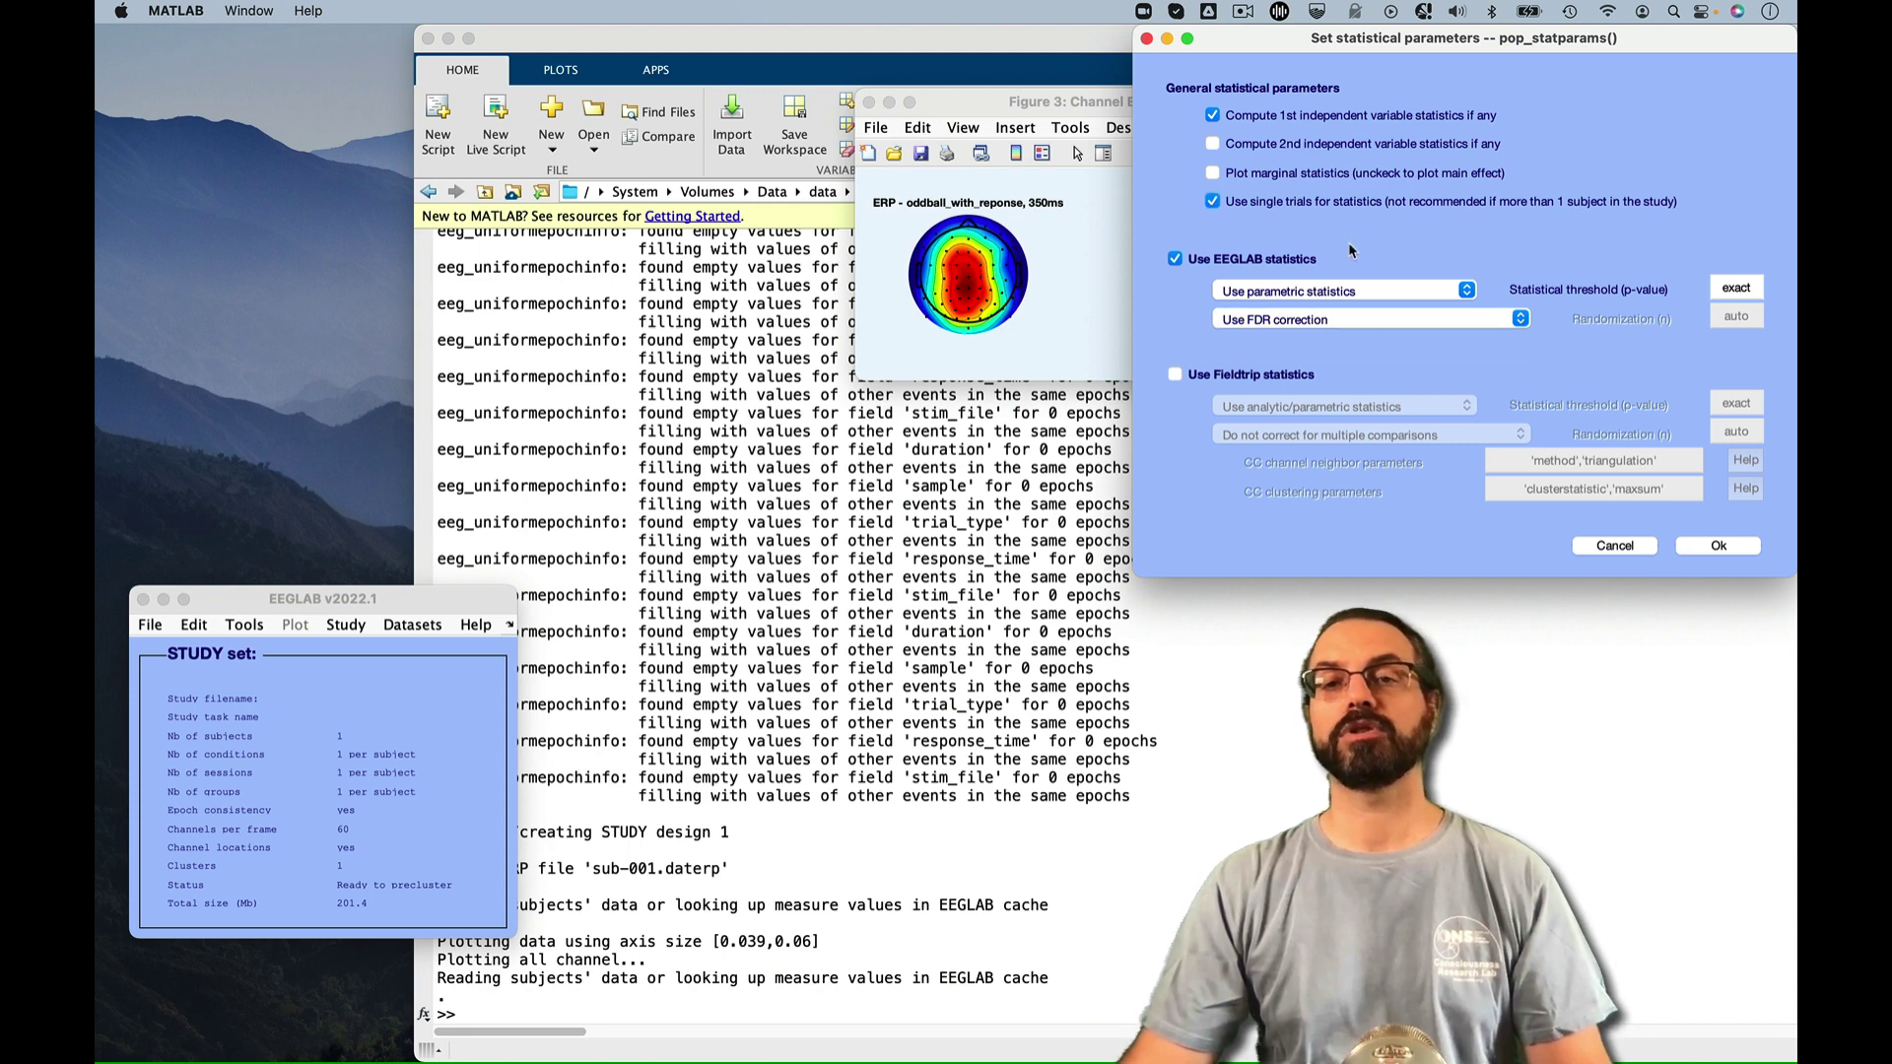
pyautogui.click(1708, 545)
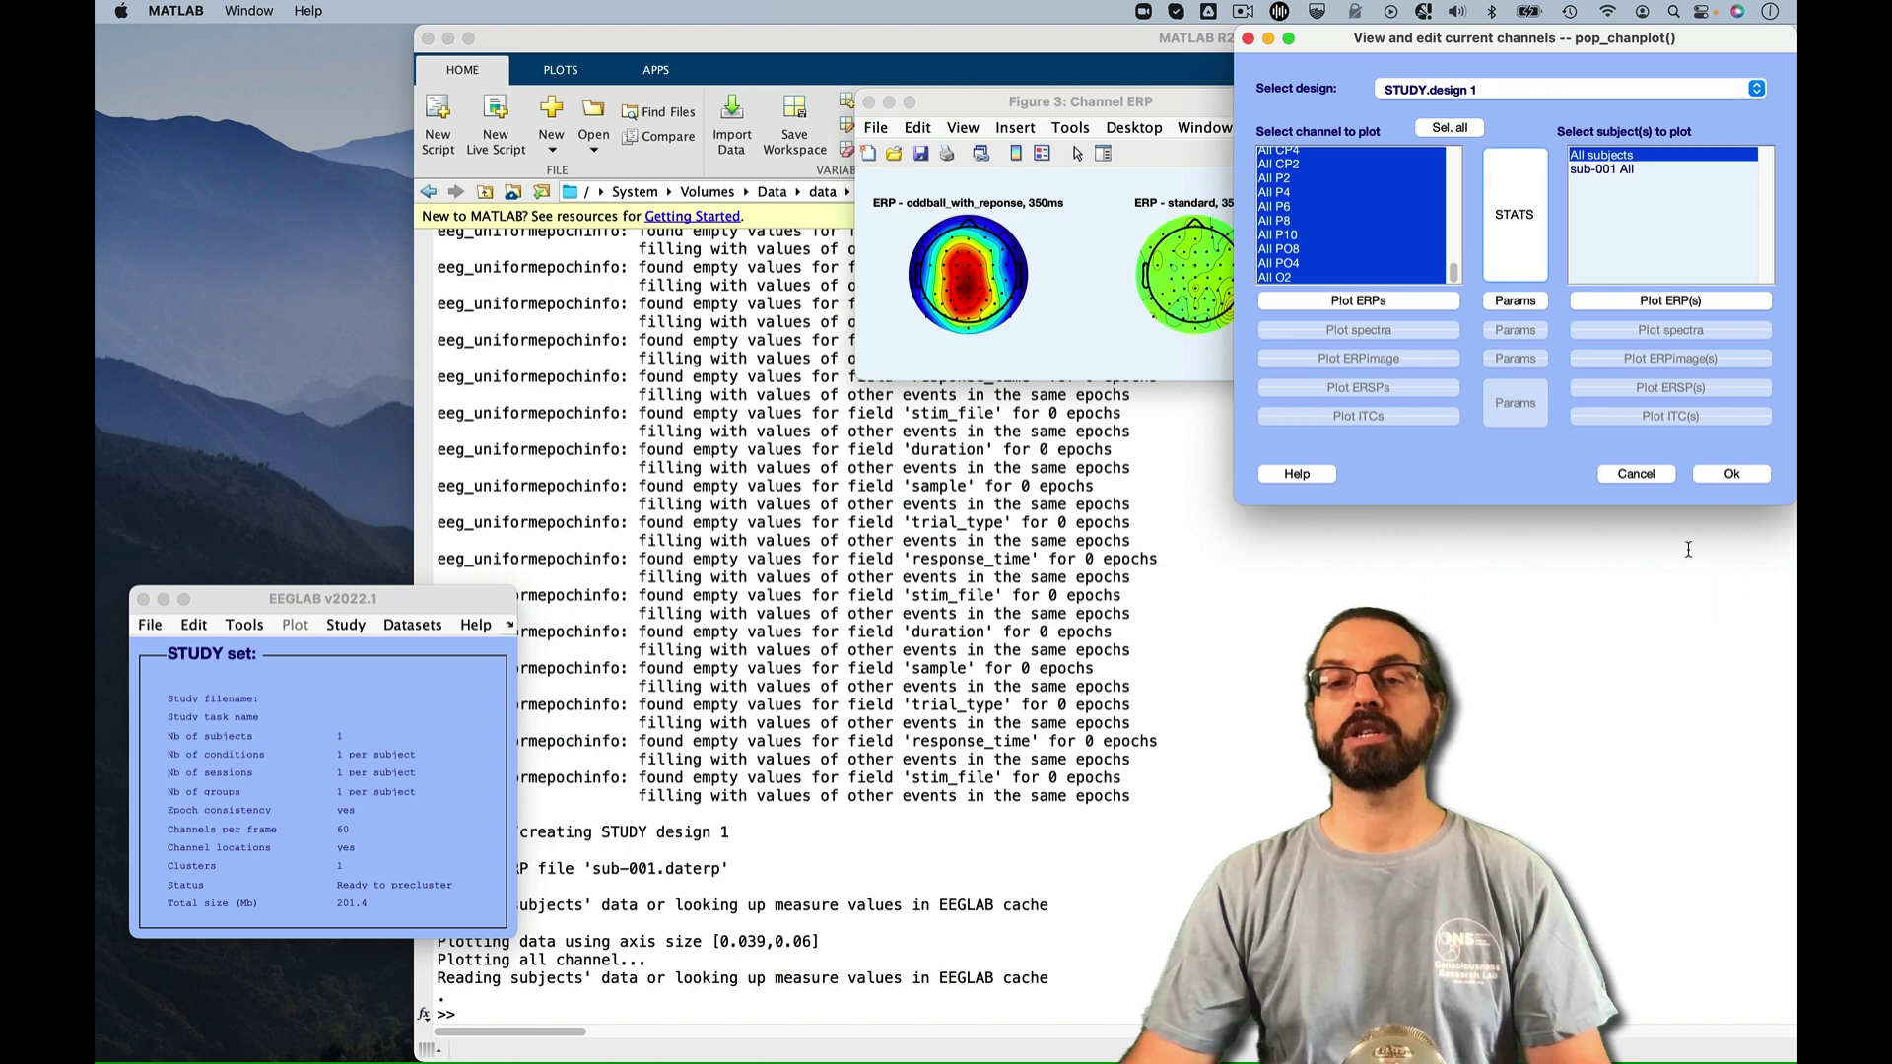
pyautogui.click(1390, 302)
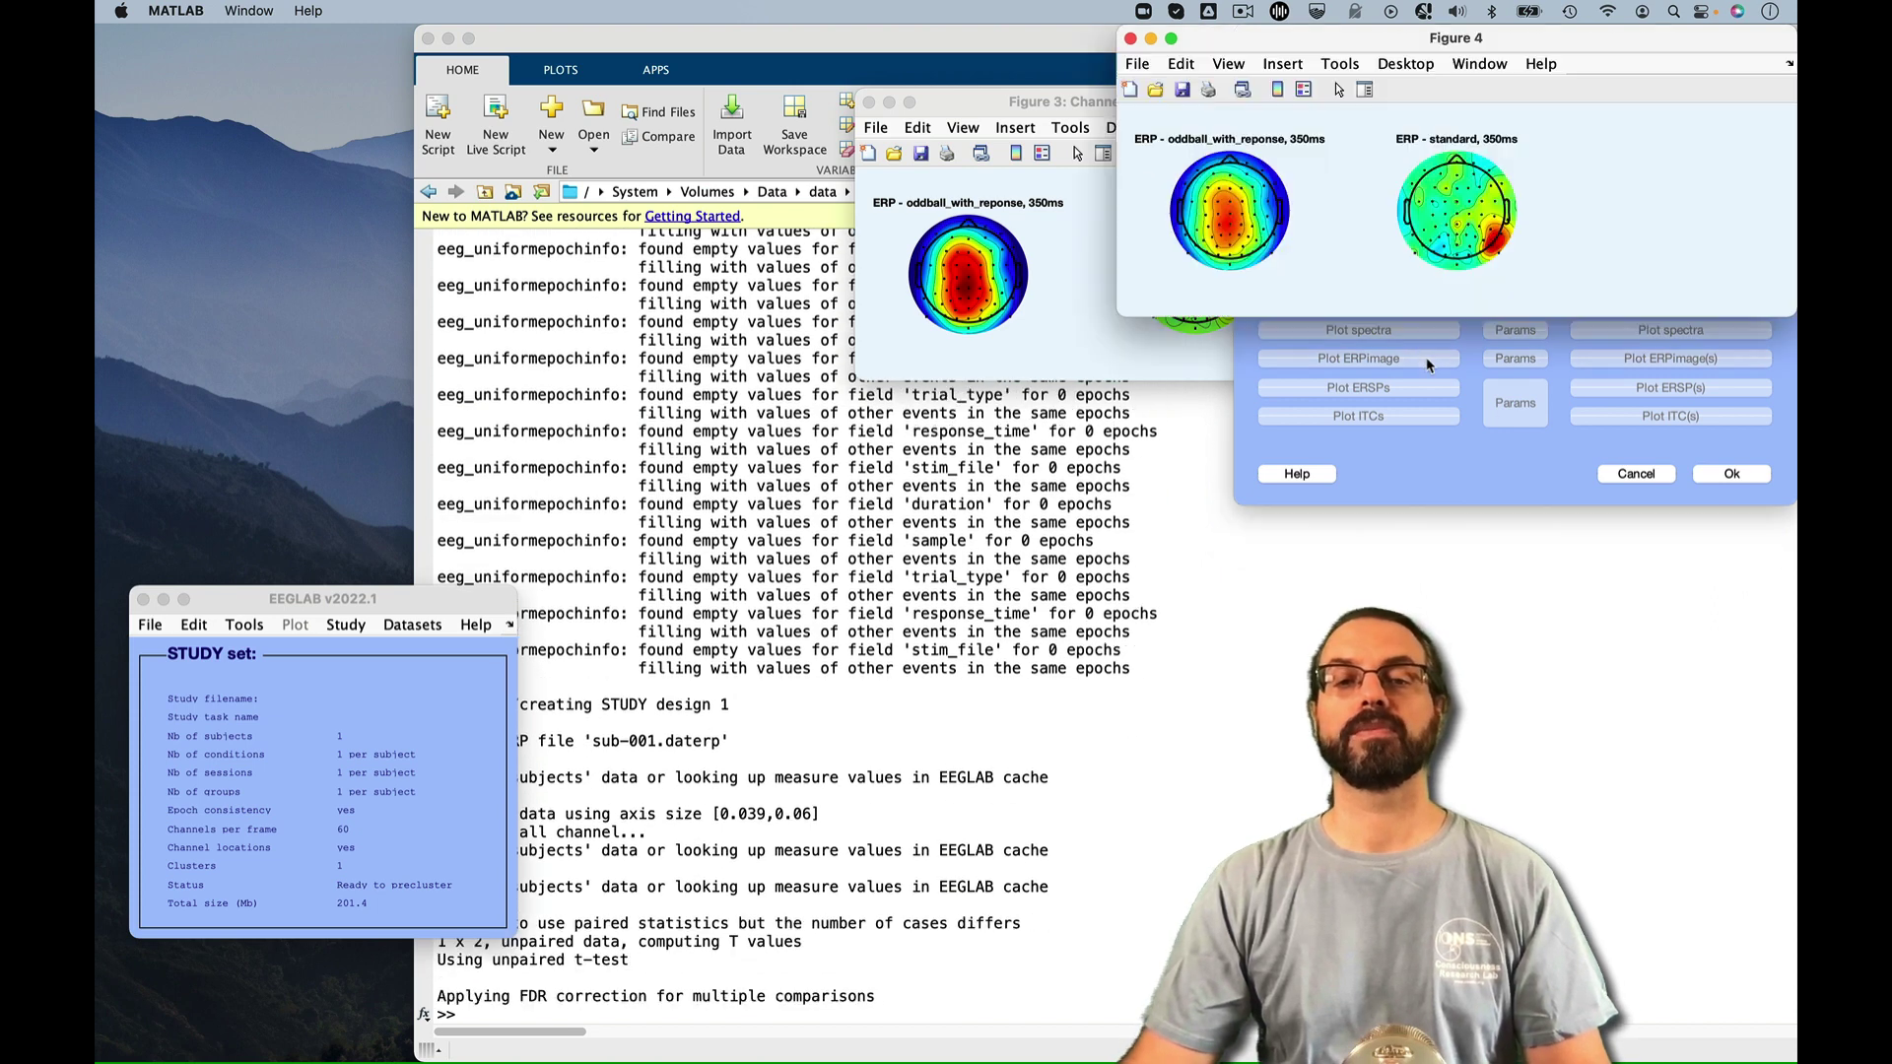
# Review the statistics figure, then close the ERP figures and channel plotting dialog
pyautogui.moveTo(1537, 39); pyautogui.dragTo(1136, 133)
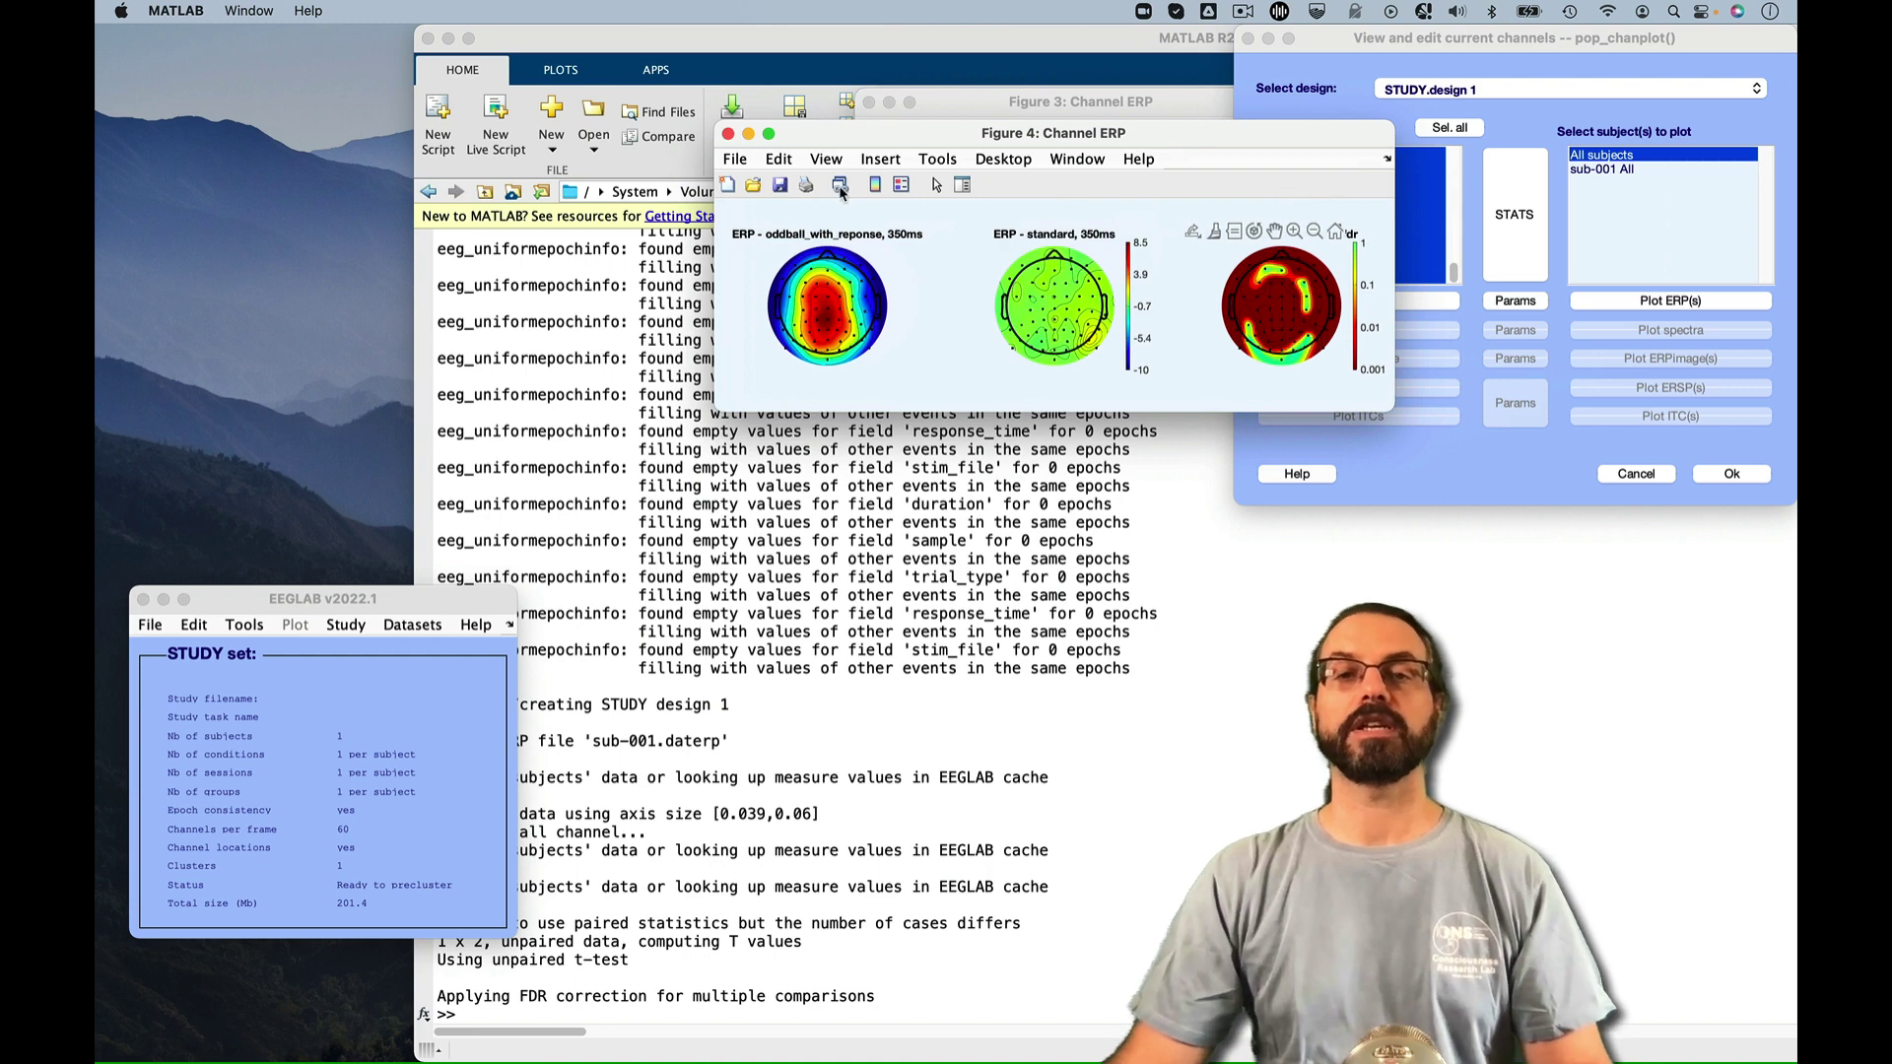
pyautogui.click(1363, 393)
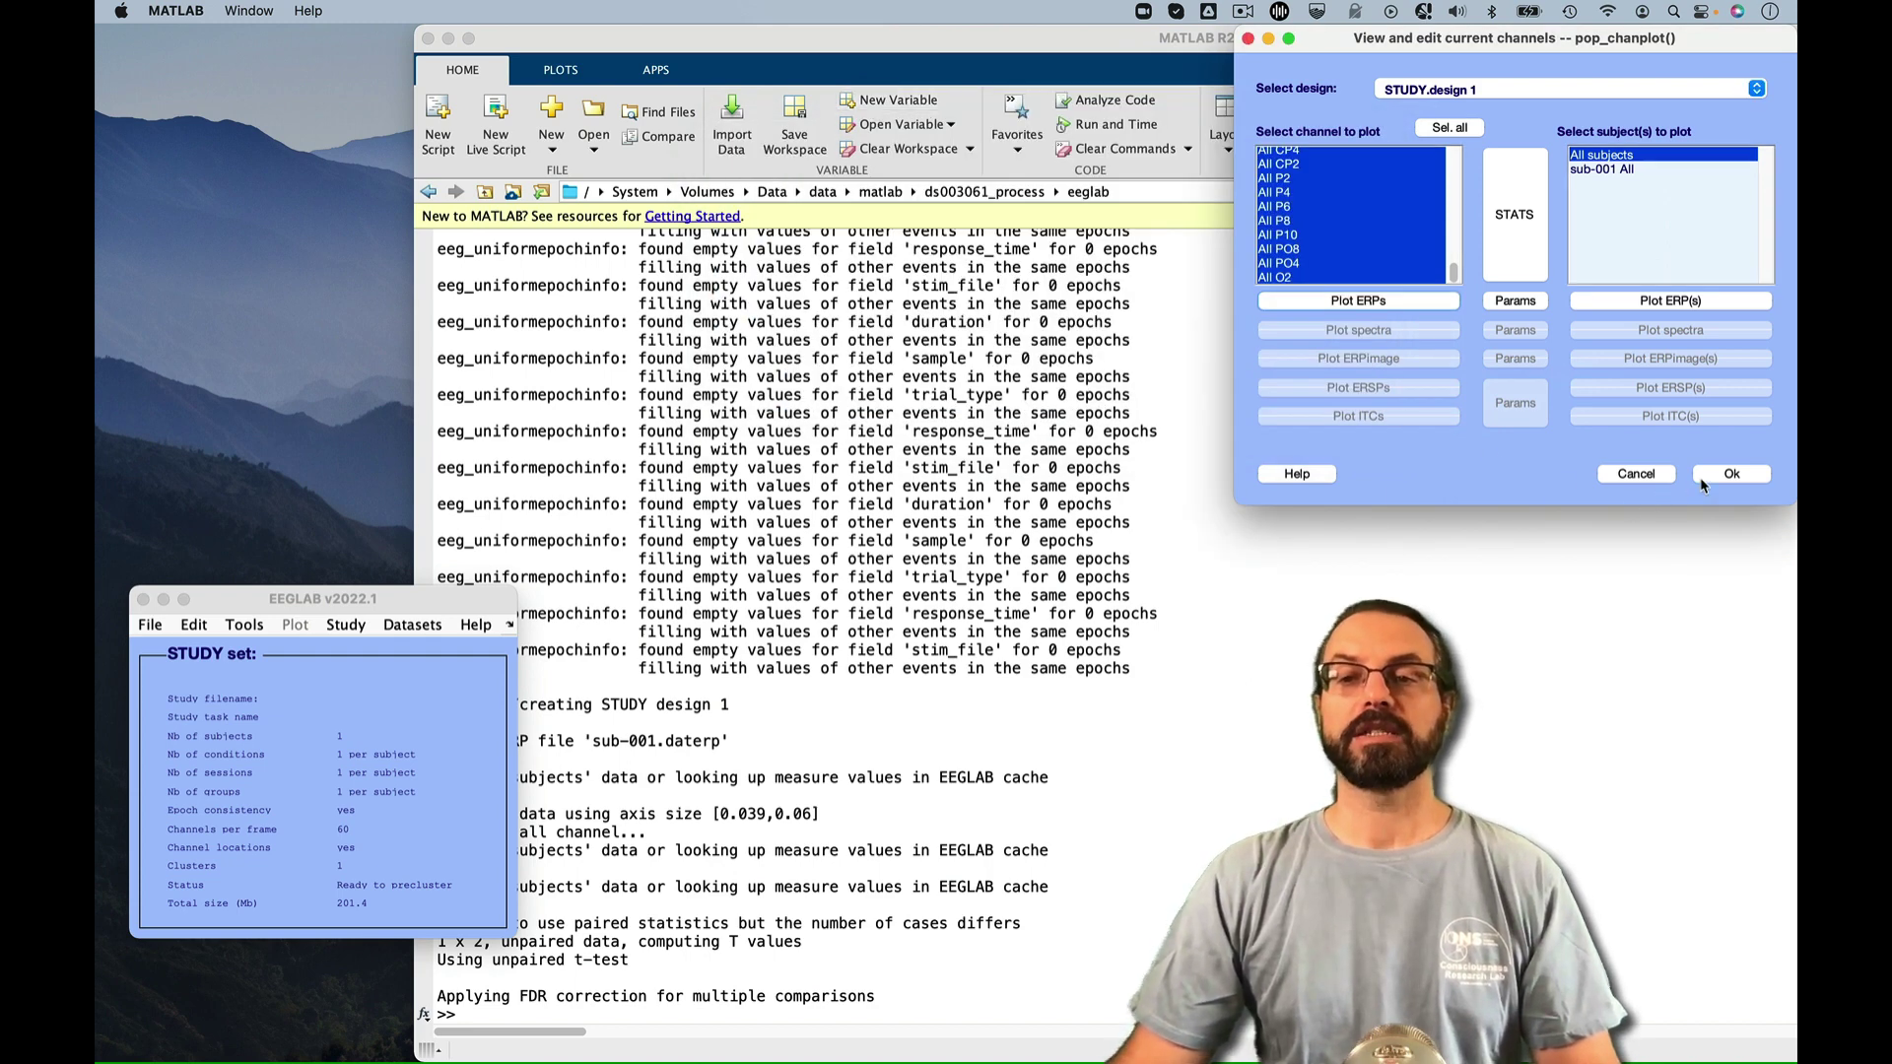
pyautogui.click(1731, 473)
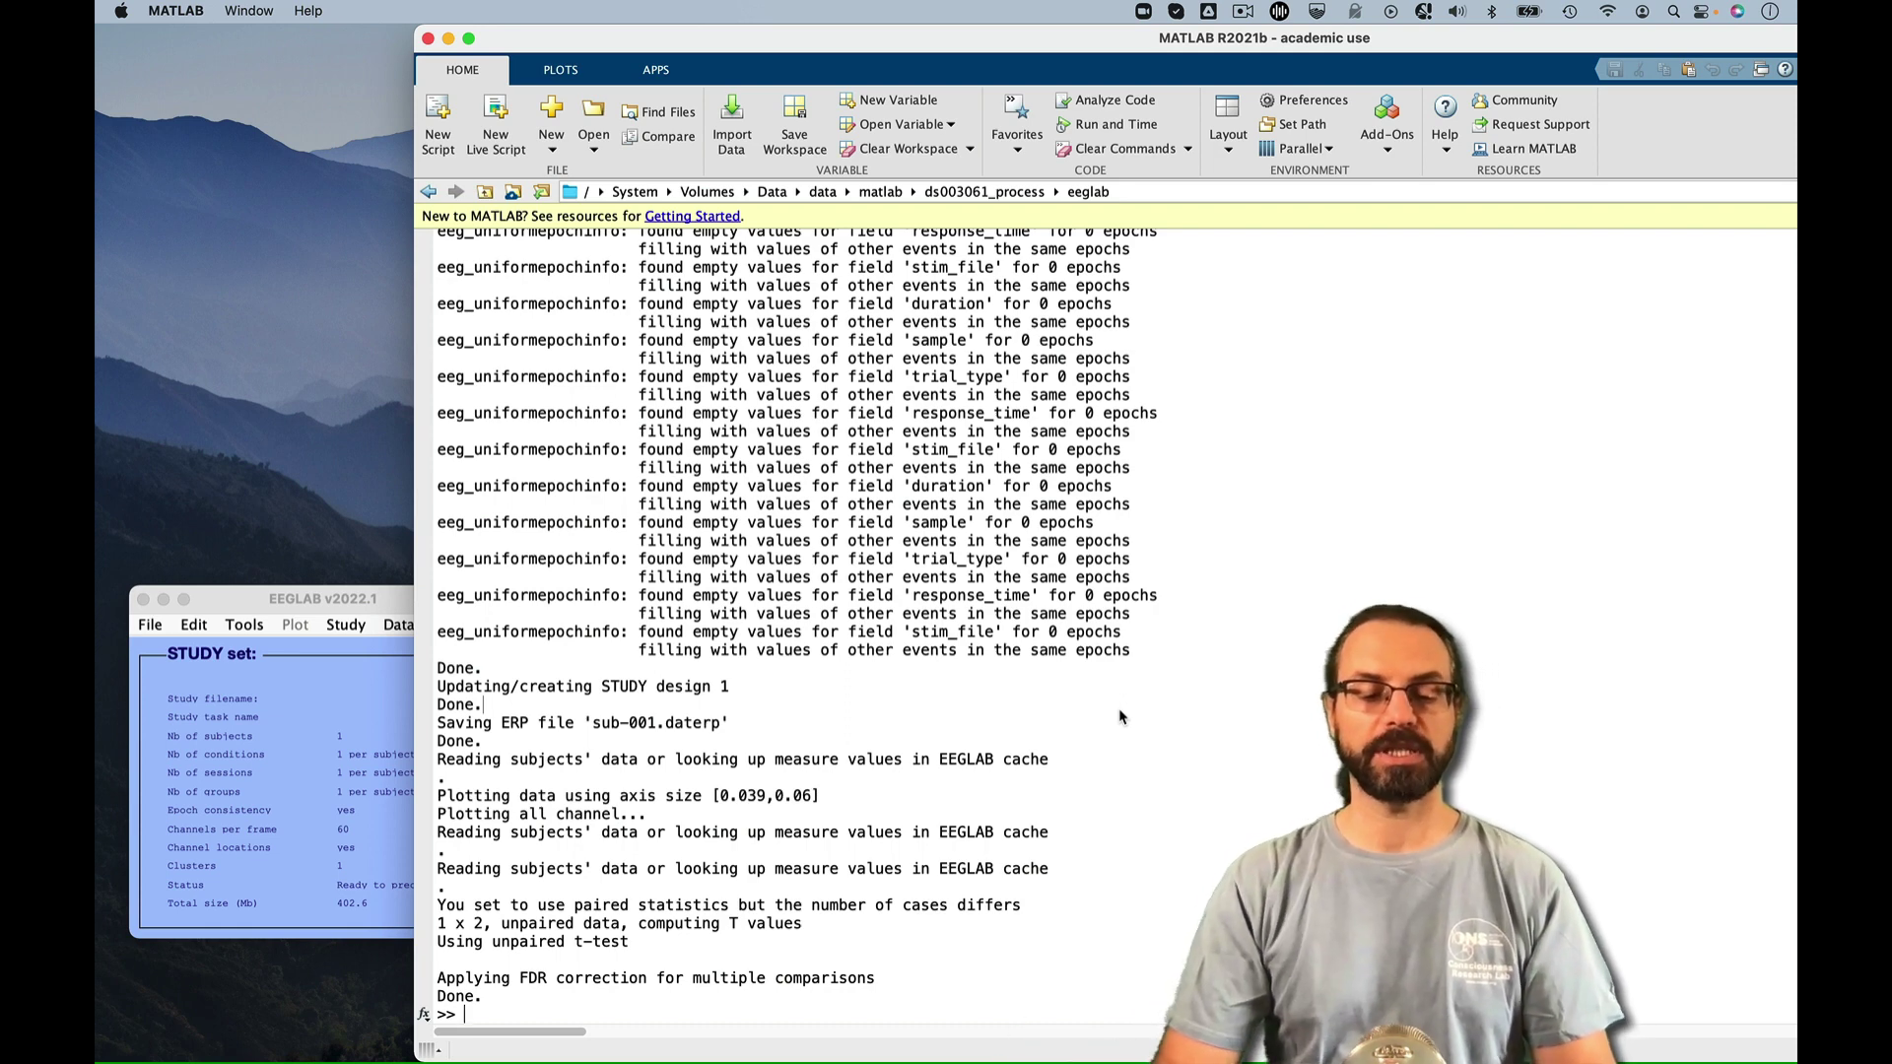
pyautogui.write('eegh')
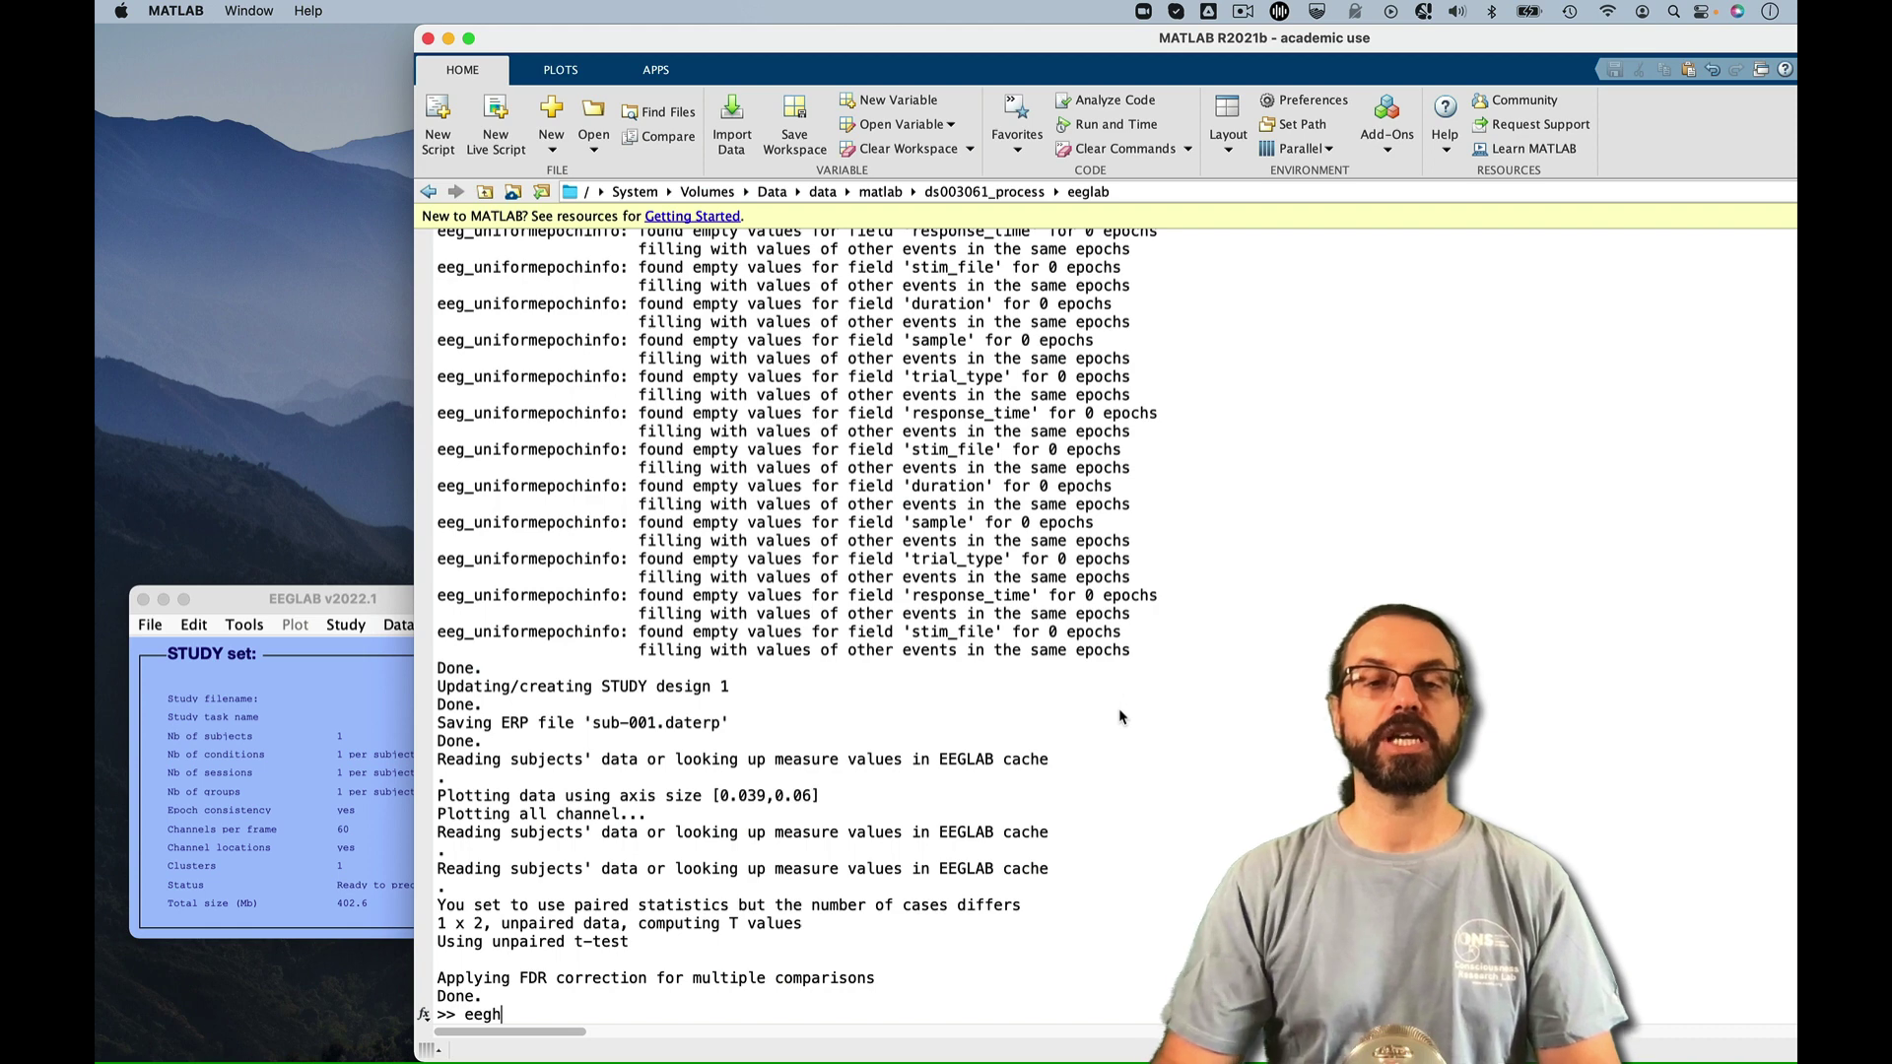
# Check EEGLAB's history script option, then run eegh to print the session command history
pyautogui.click(294, 772)
pyautogui.click(149, 624)
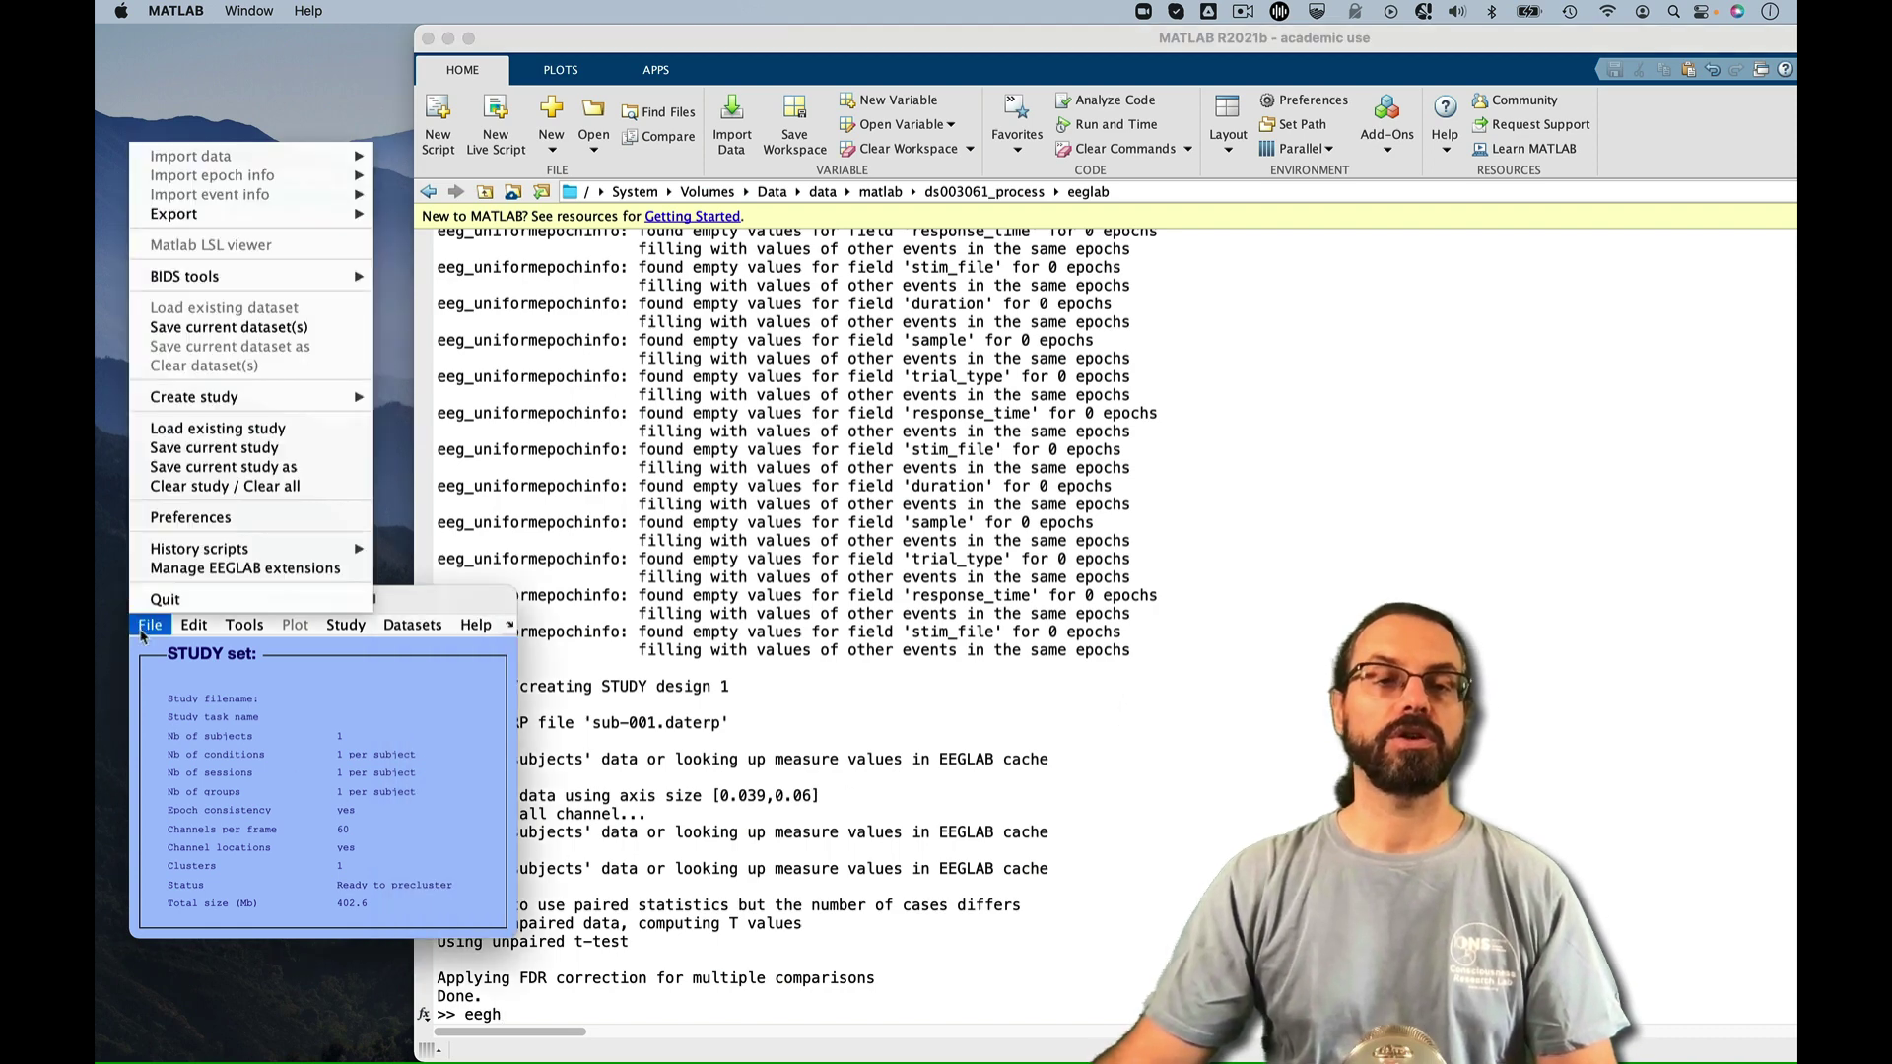
pyautogui.moveTo(199, 549)
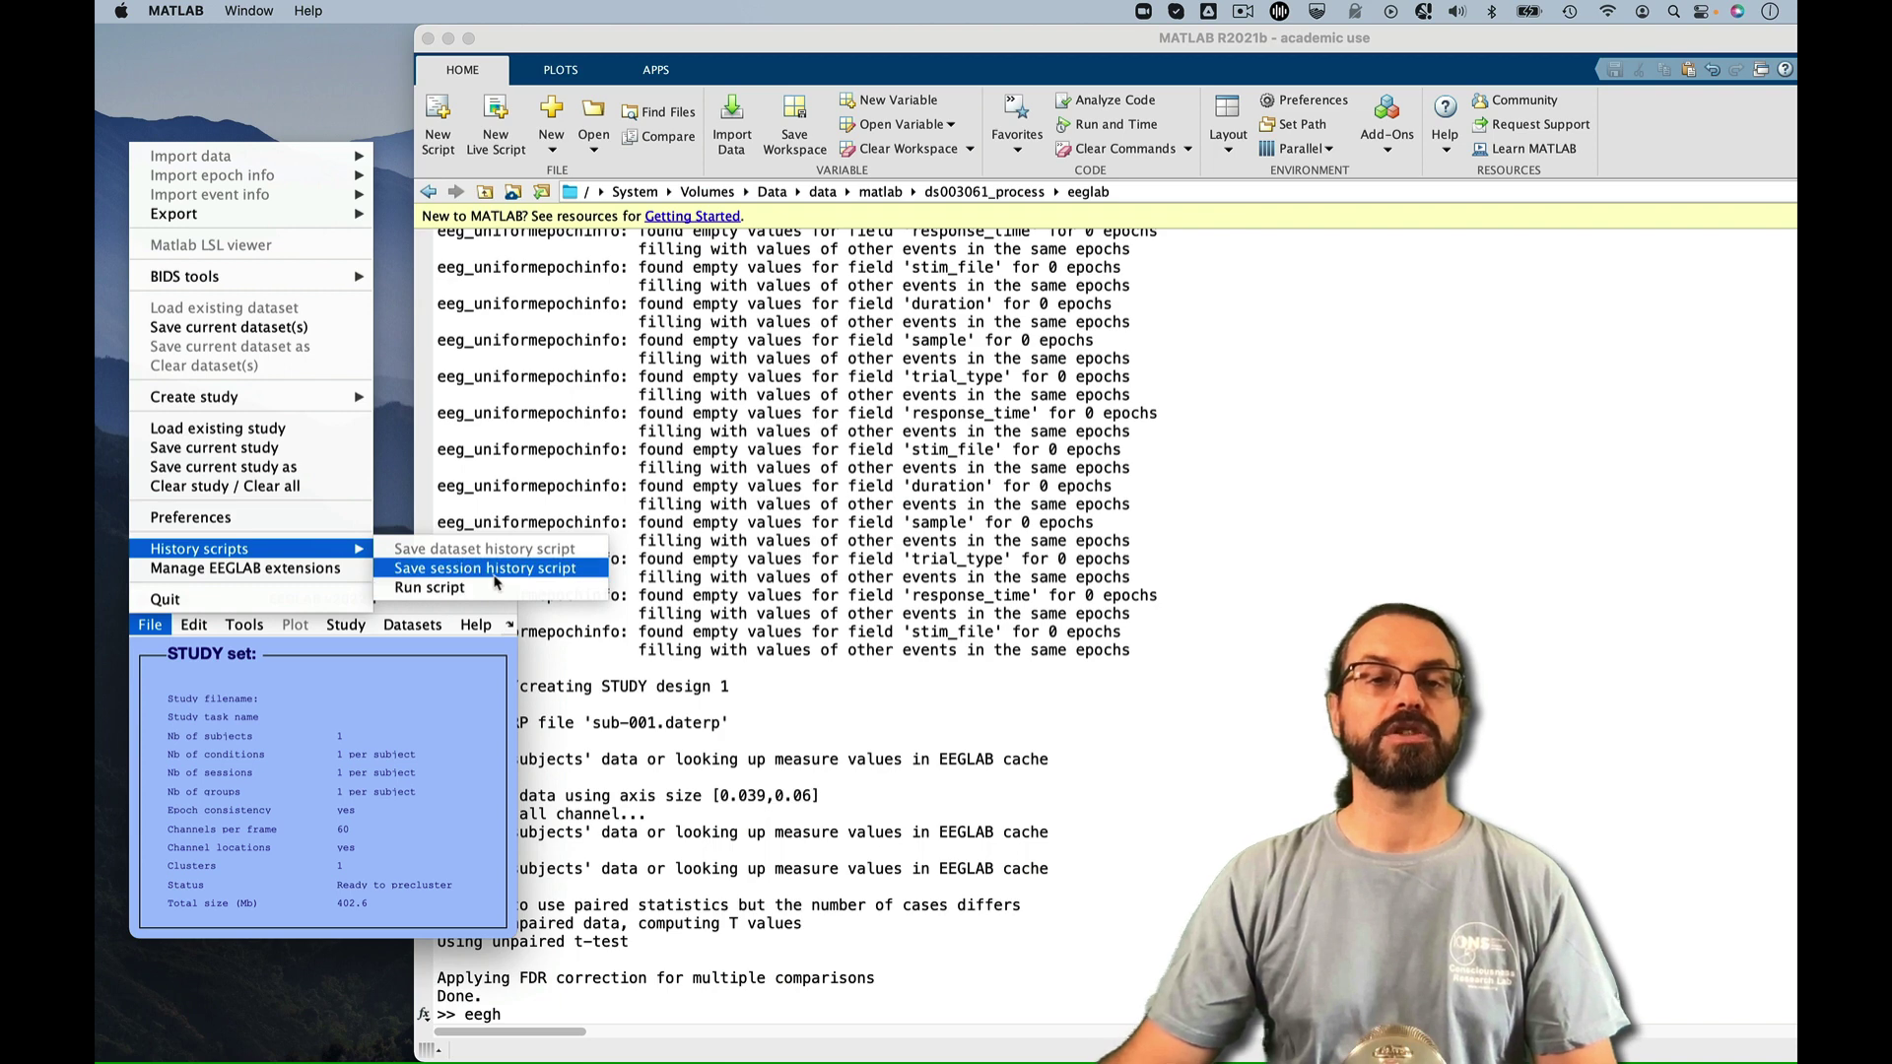
pyautogui.click(484, 569)
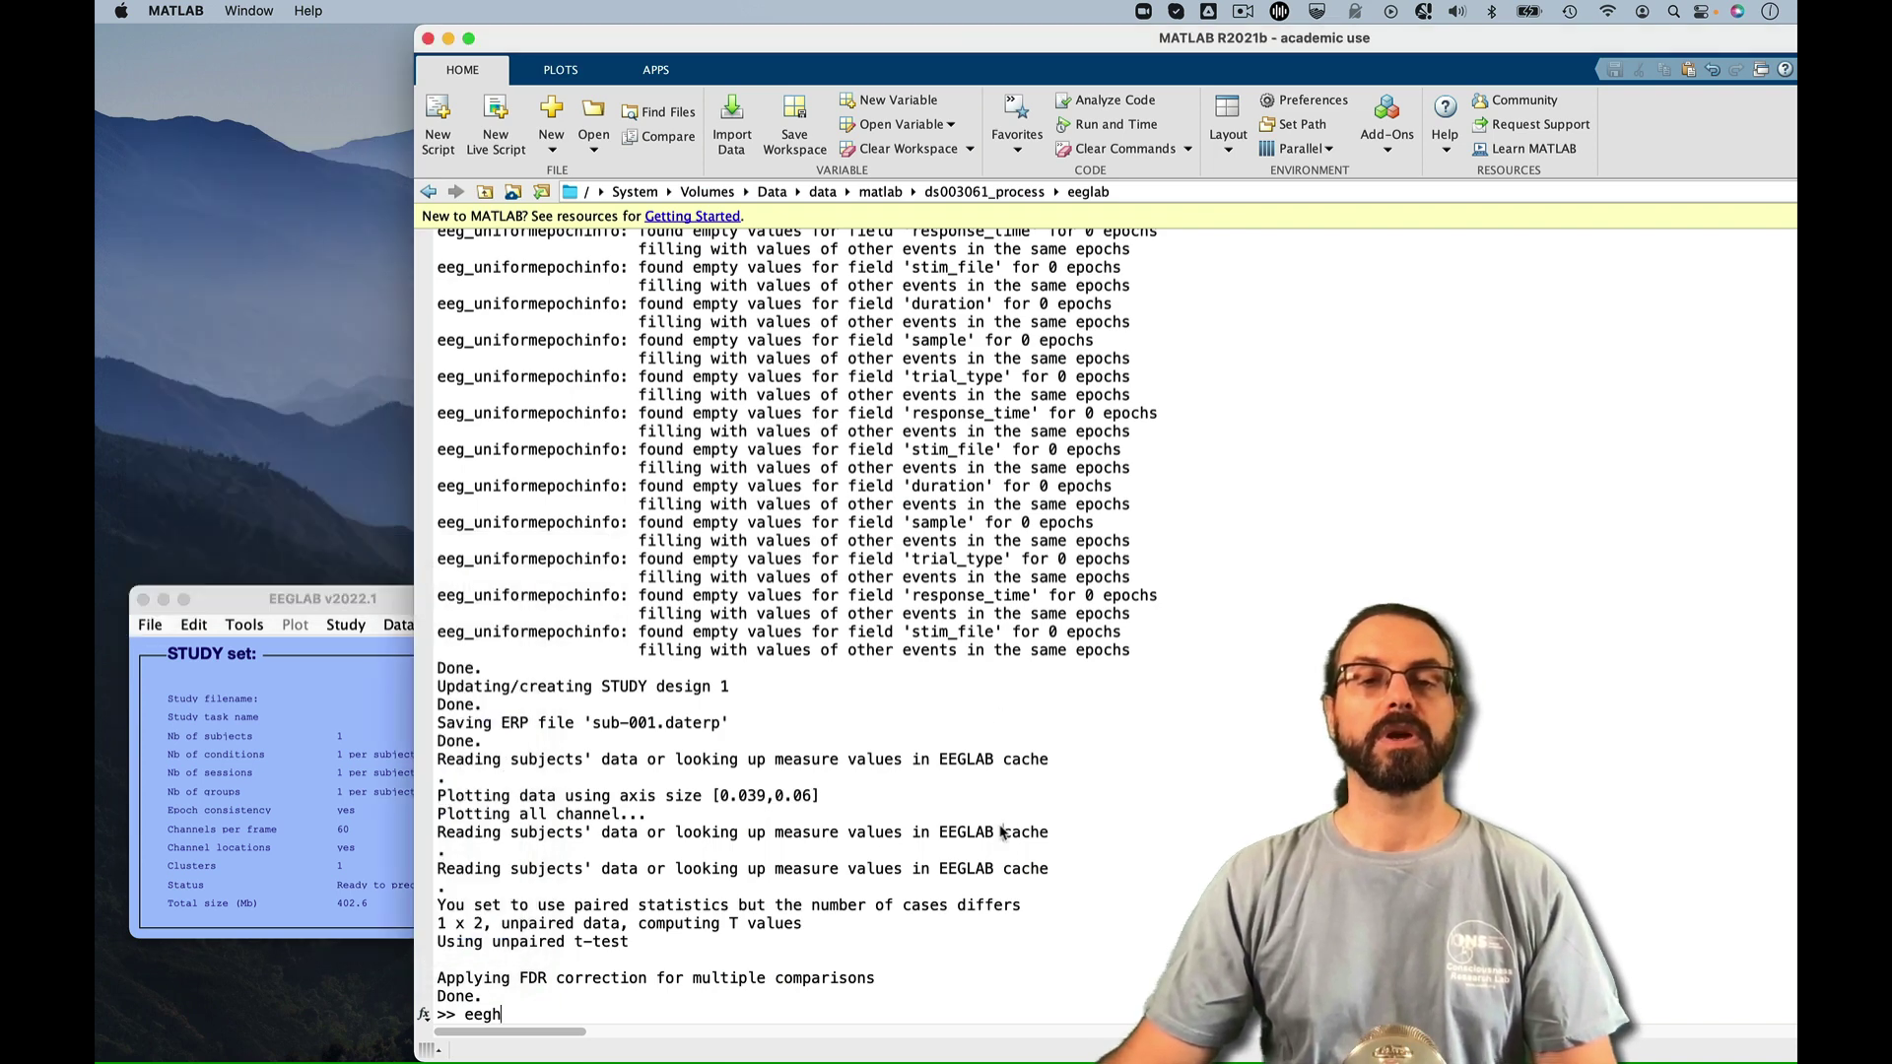
pyautogui.press('Return')
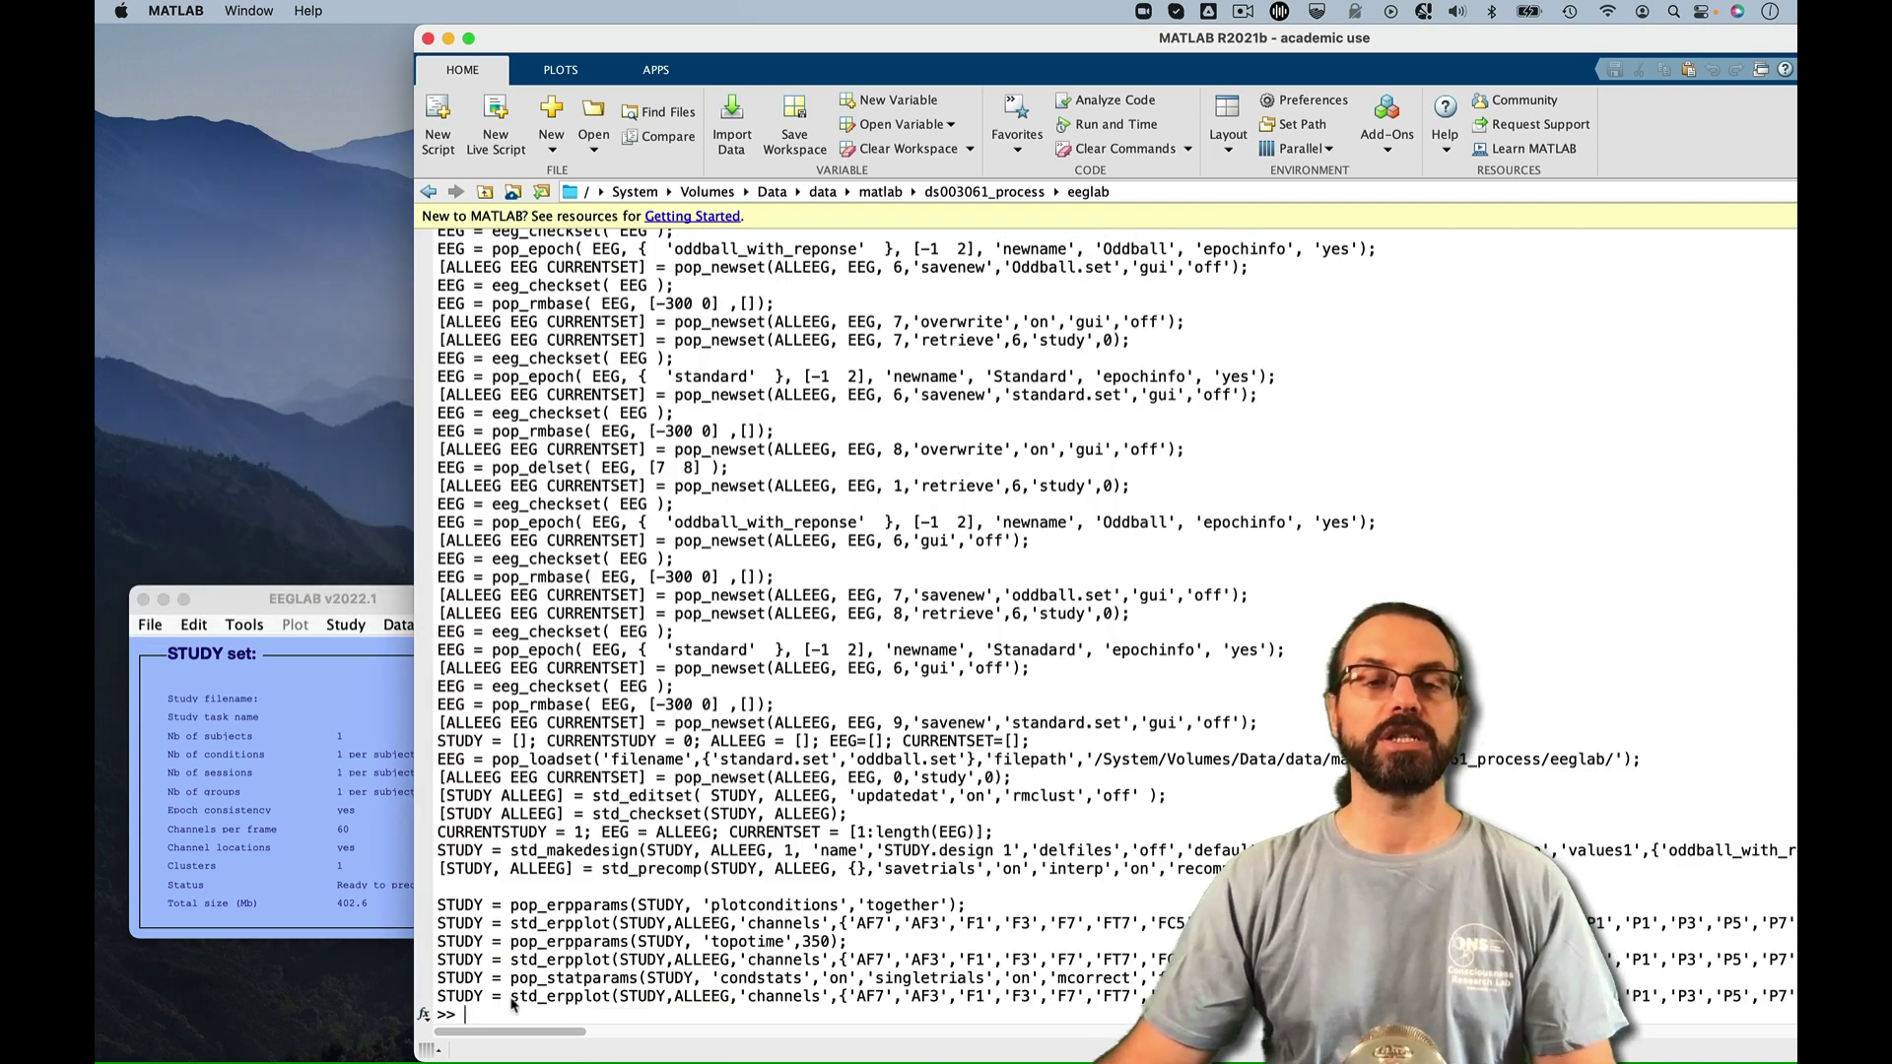
pyautogui.moveTo(440, 995); pyautogui.dragTo(443, 237)
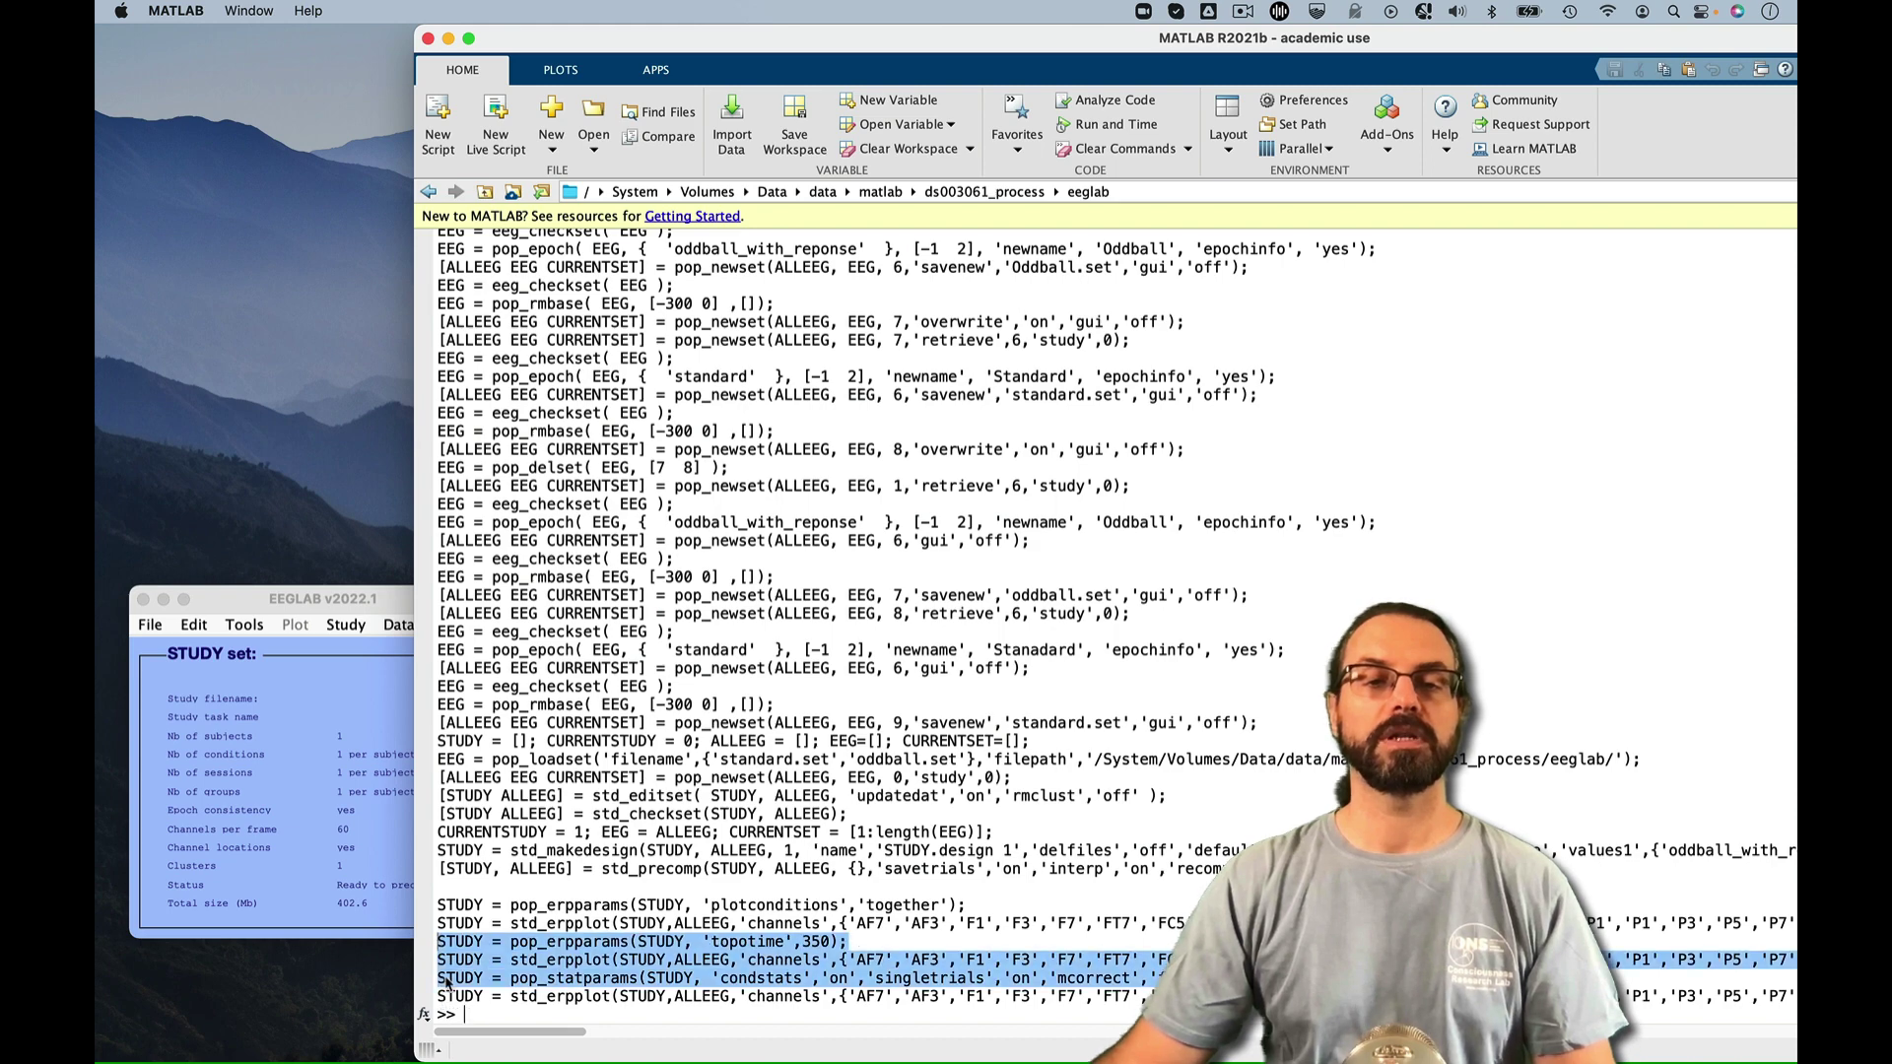
pyautogui.scroll(10, 813, 591)
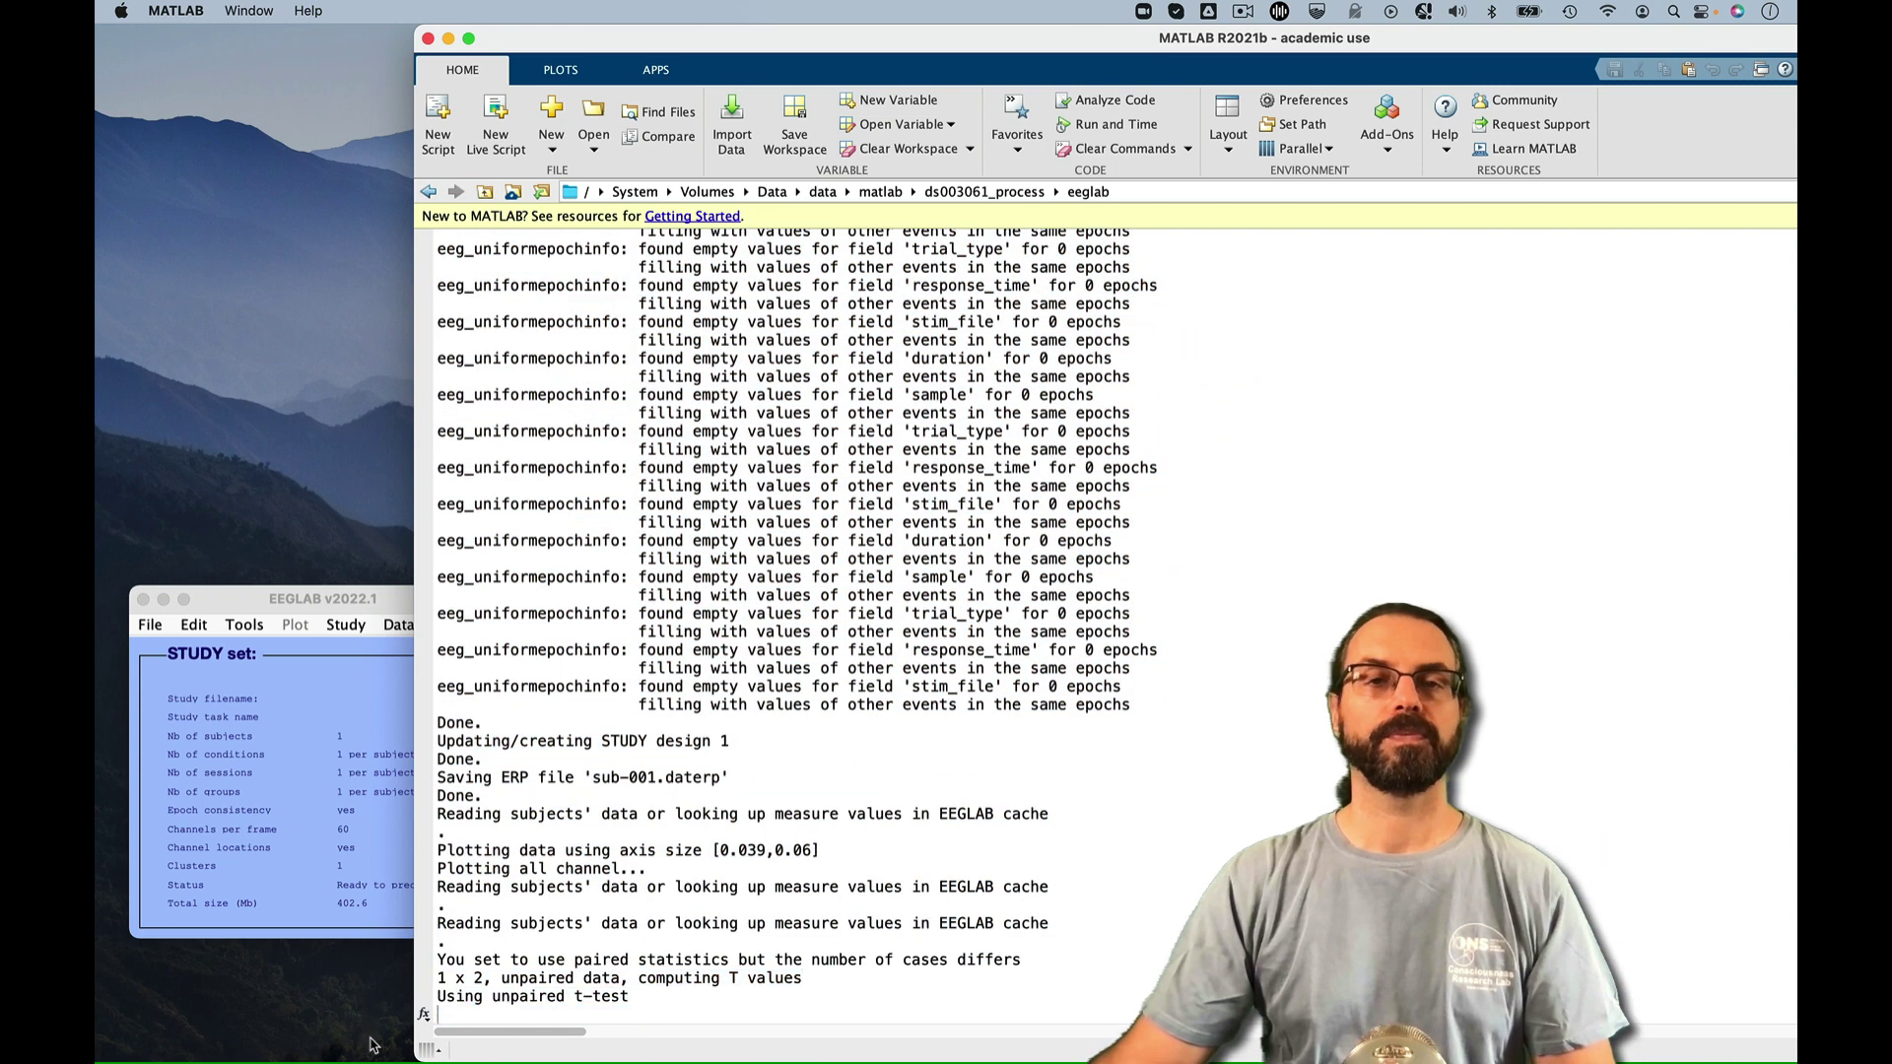
pyautogui.scroll(-10, 813, 739)
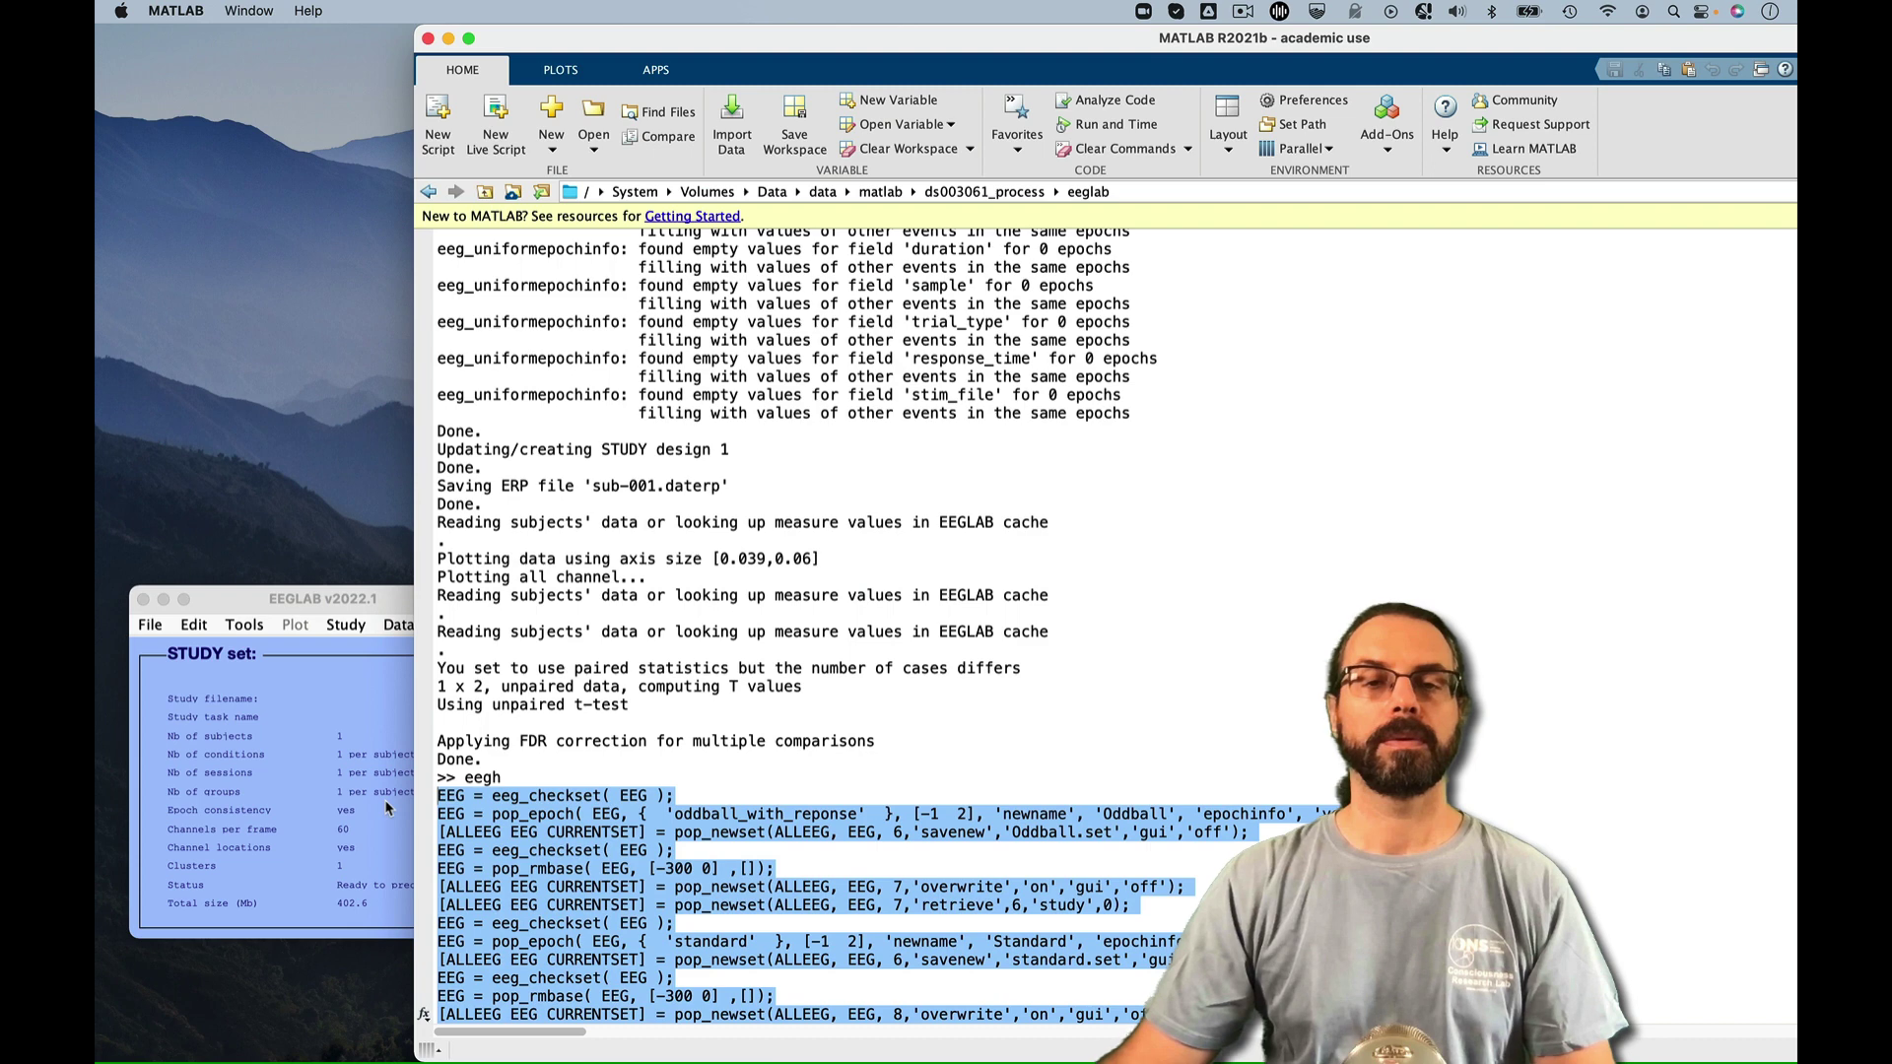
pyautogui.write('edi')
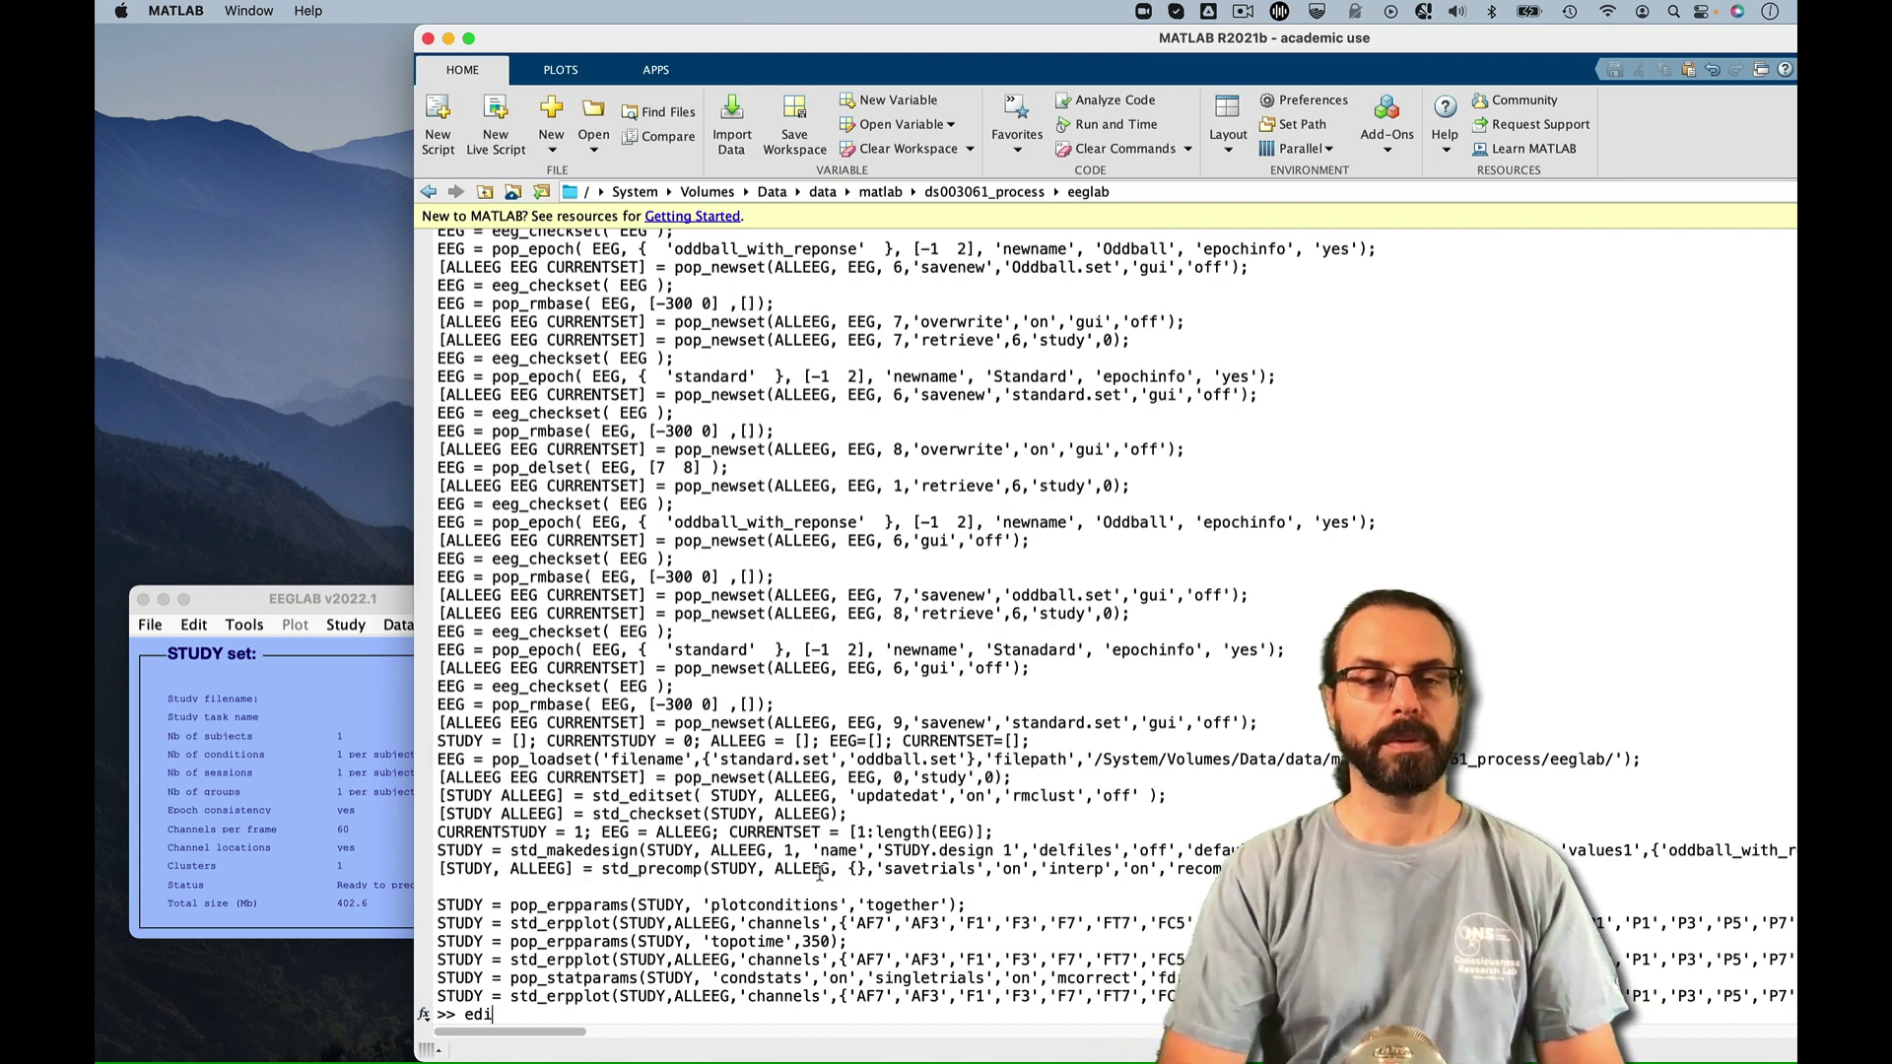
pyautogui.write('t eeglab')
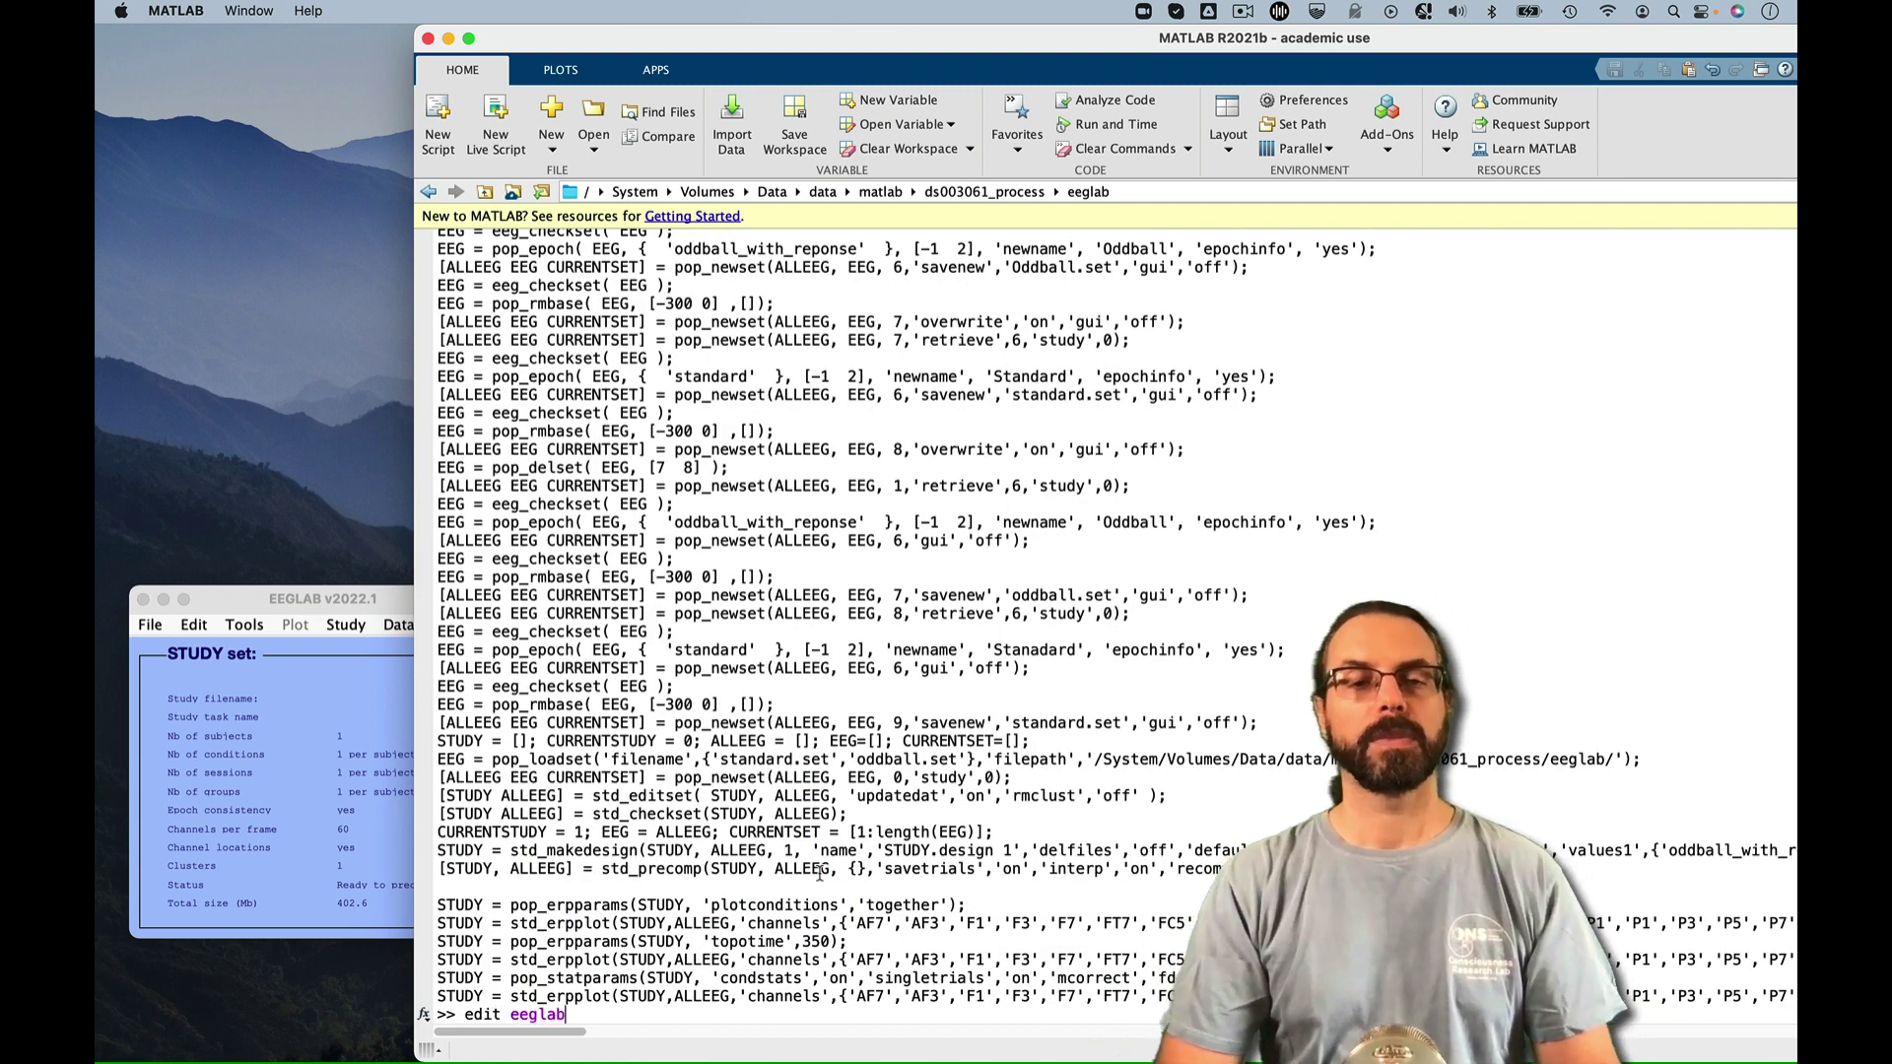
pyautogui.write('_scrip')
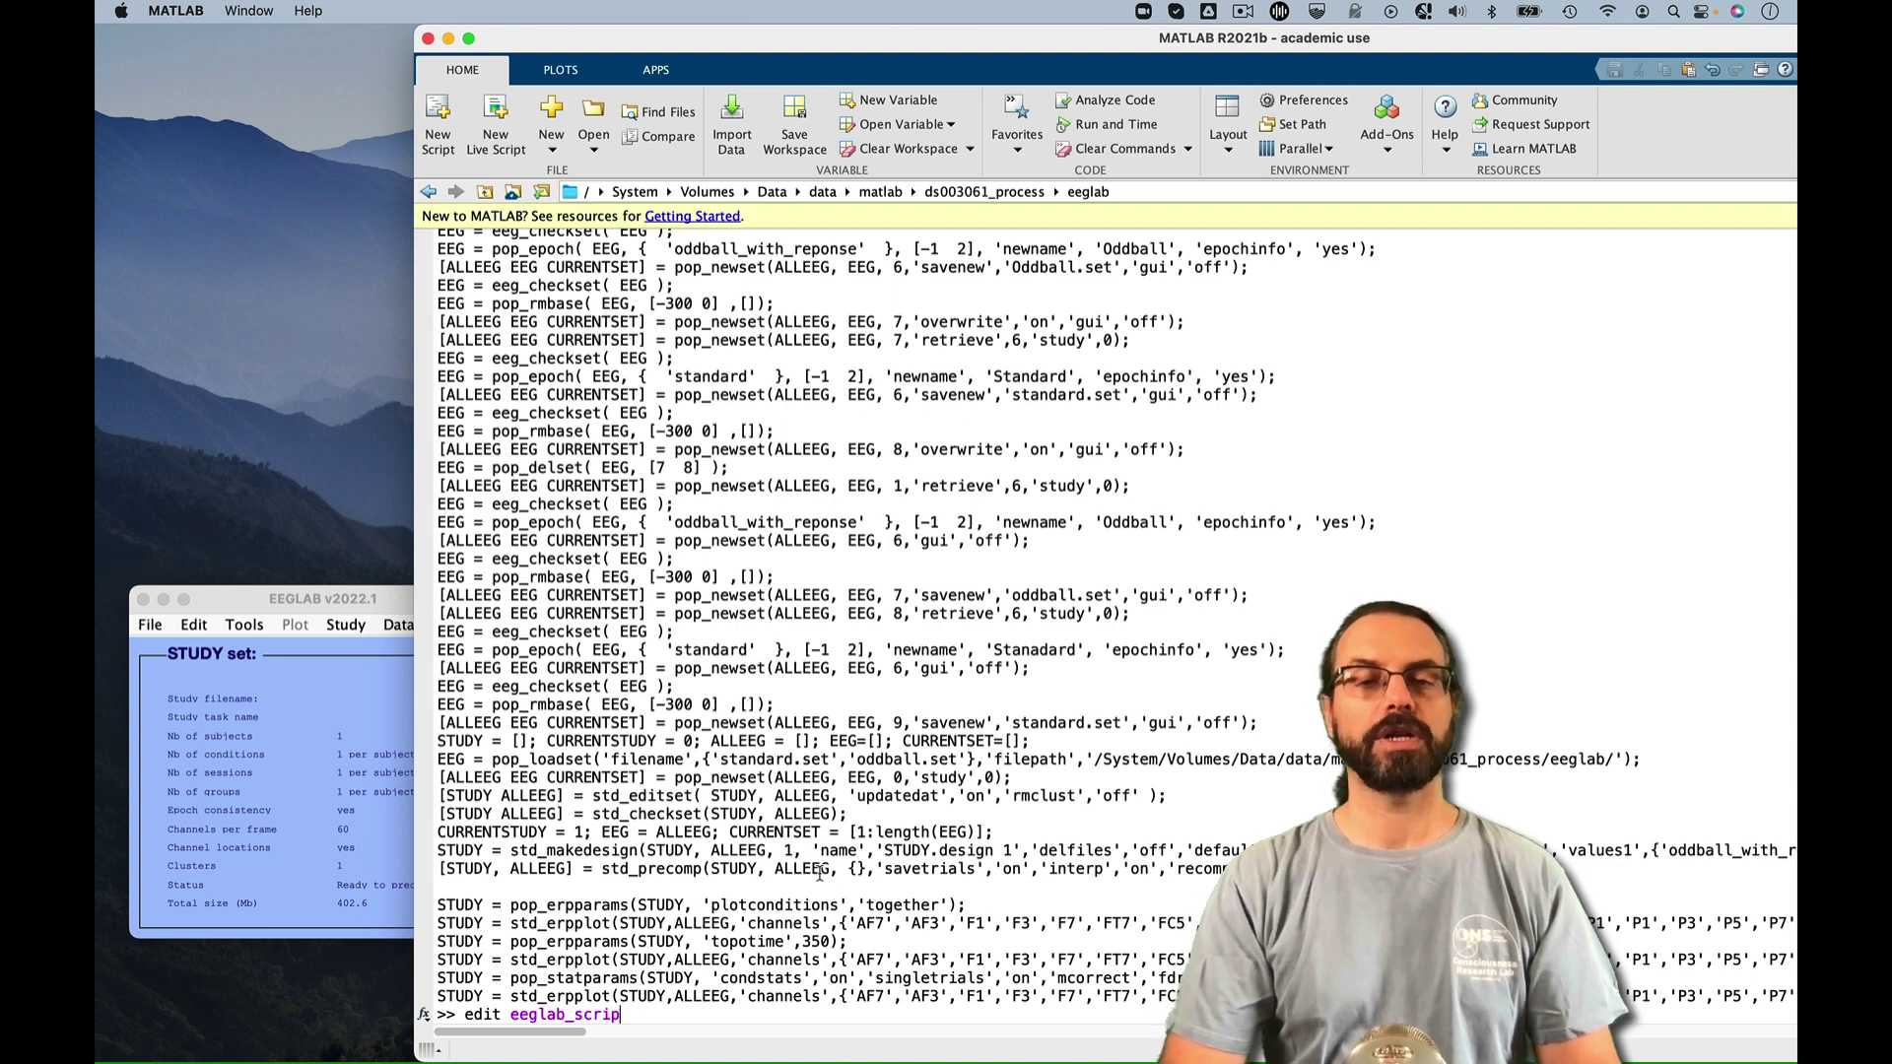
pyautogui.write('t')
# Run 'edit eeglab_script' to load the script into MATLAB's editor
pyautogui.press('Return')
pyautogui.press('Return')
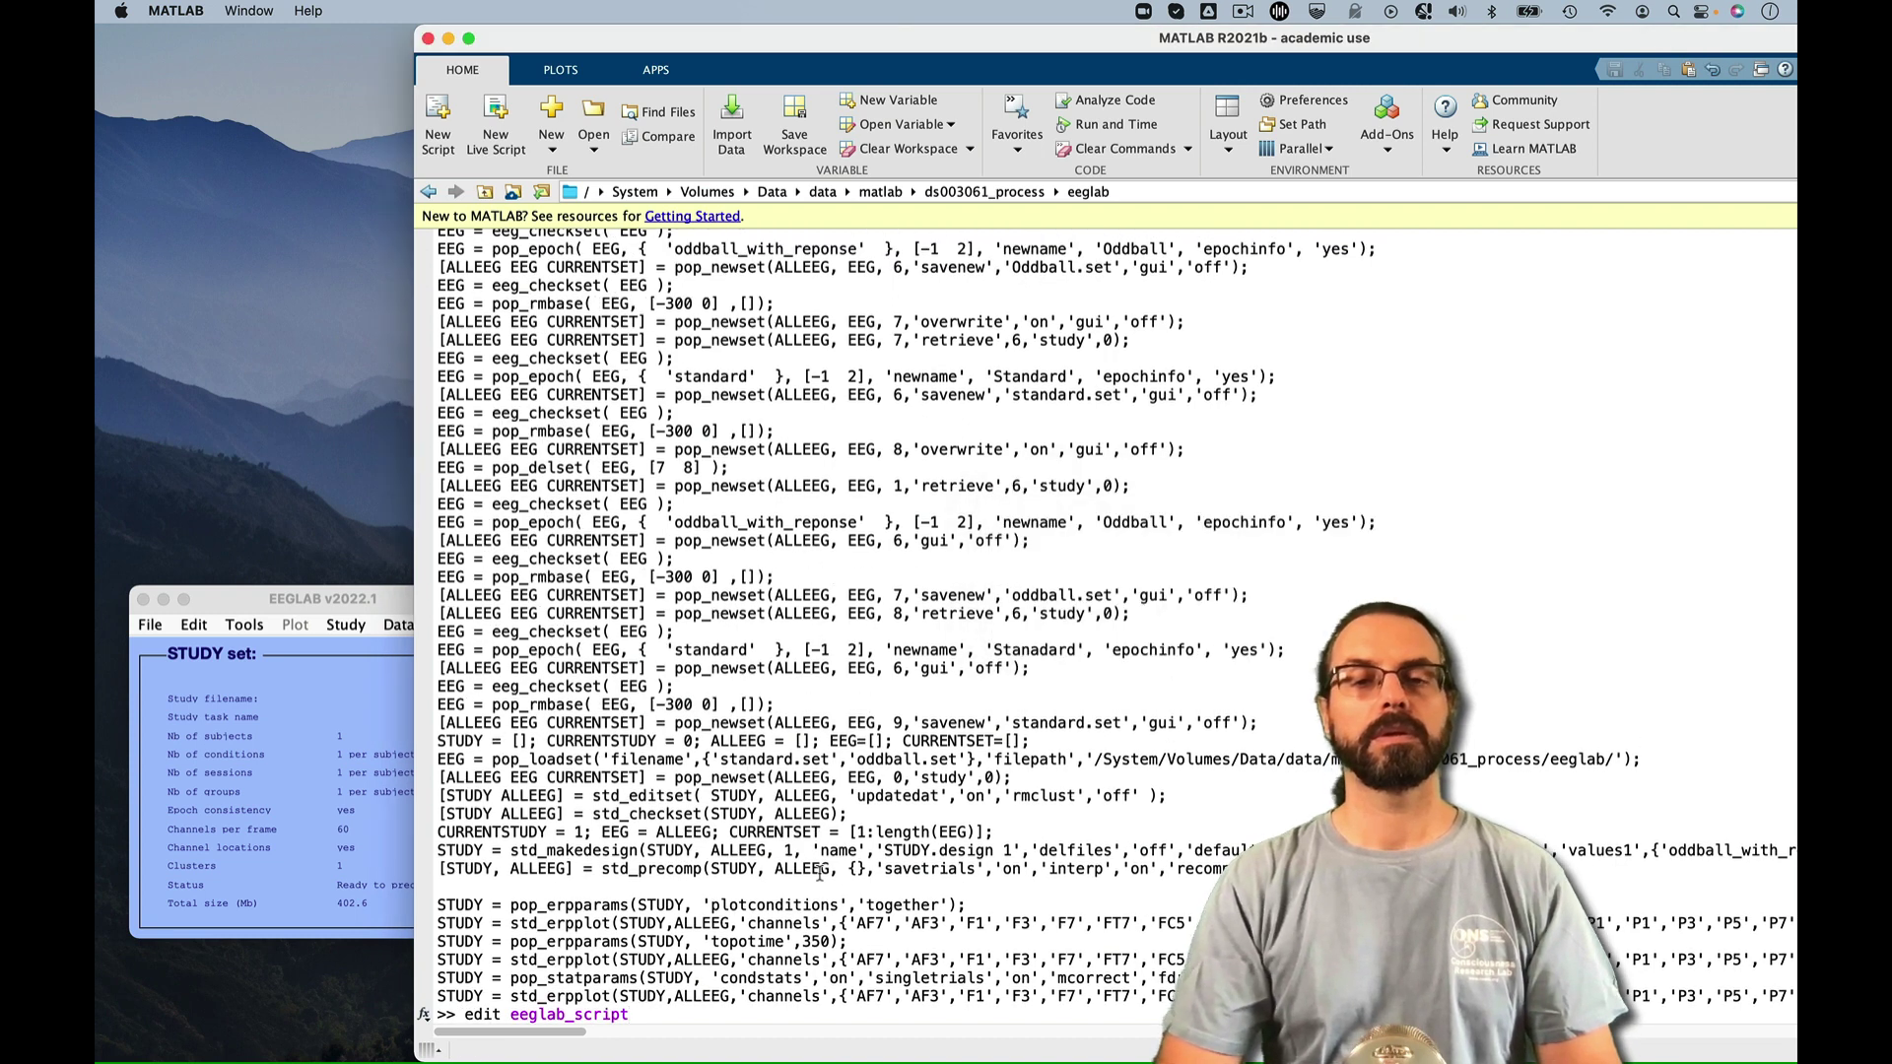
pyautogui.press('Return')
pyautogui.press('Return')
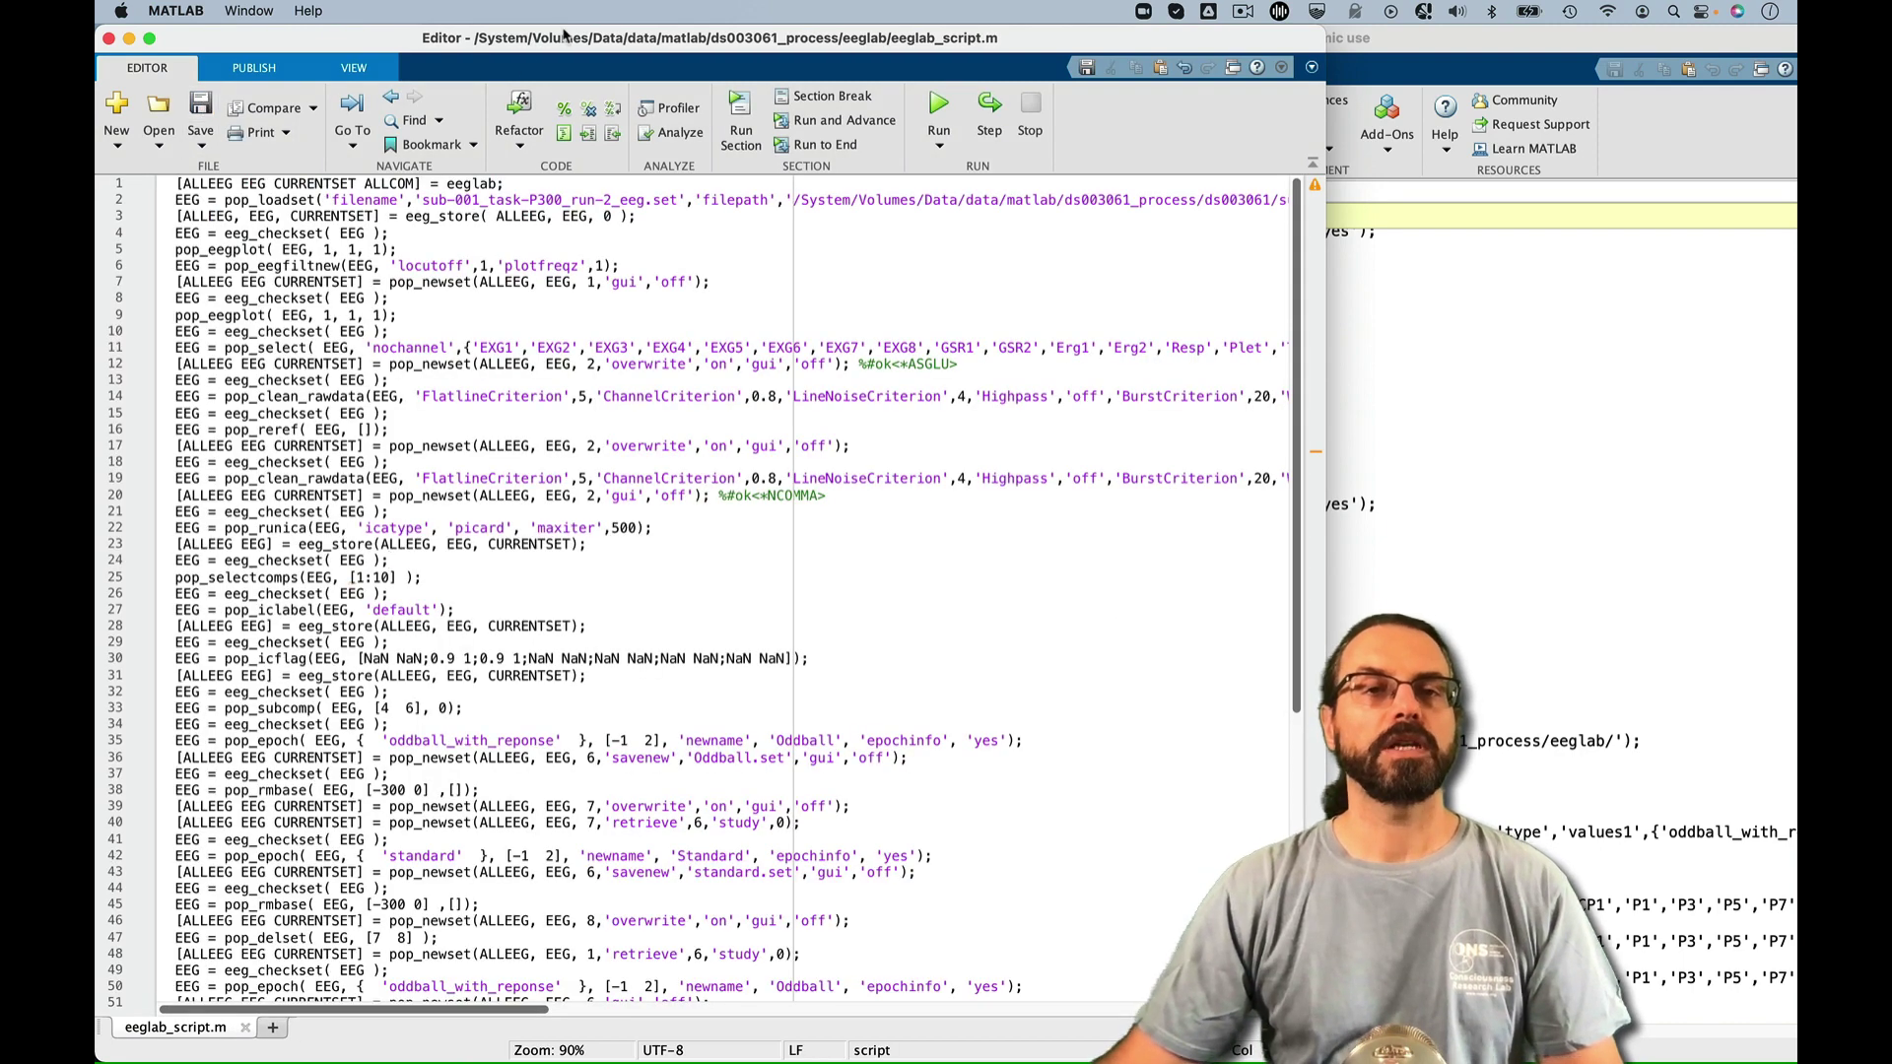
# Drag the eeglab_script.m editor window aside to reveal the EEGLAB window
pyautogui.moveTo(565, 36); pyautogui.dragTo(905, 36)
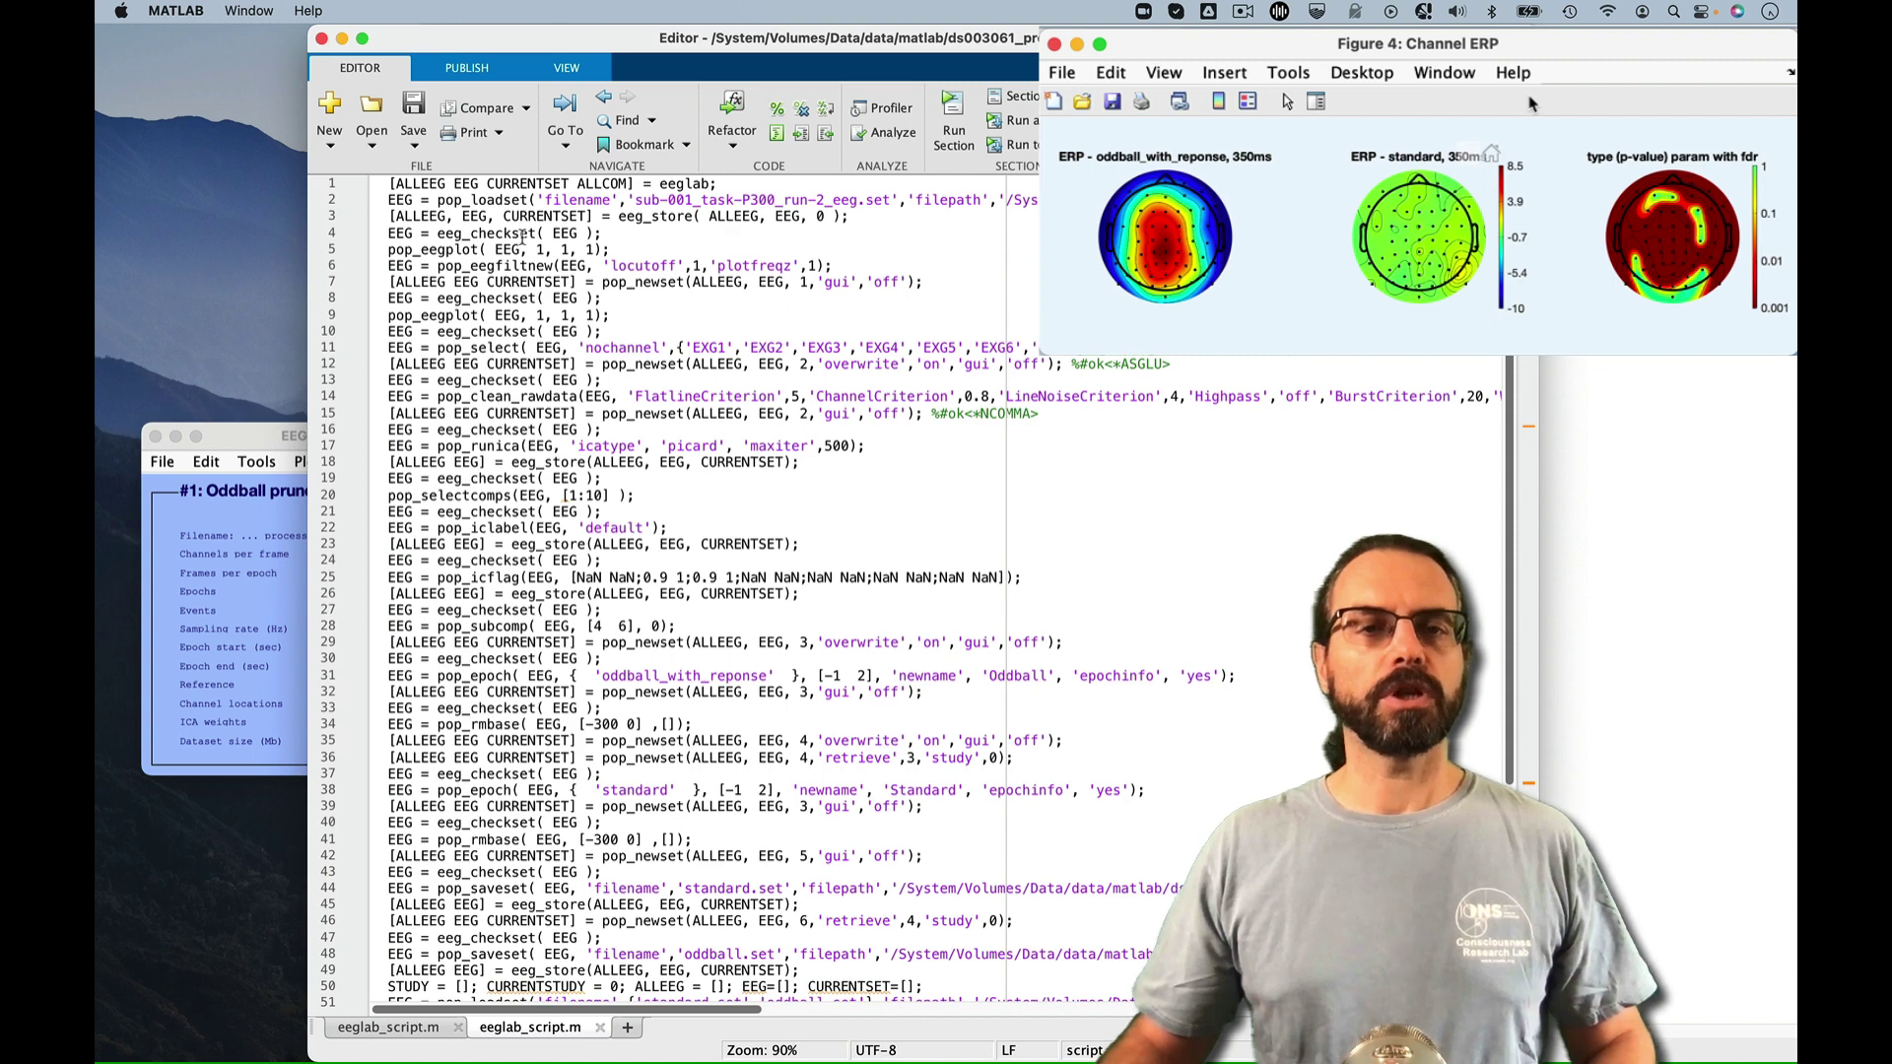
# Delete the redundant eeg_store, pop_eegplot, pop_newset and eeg_checkset lines near the script's top
pyautogui.click(520, 234)
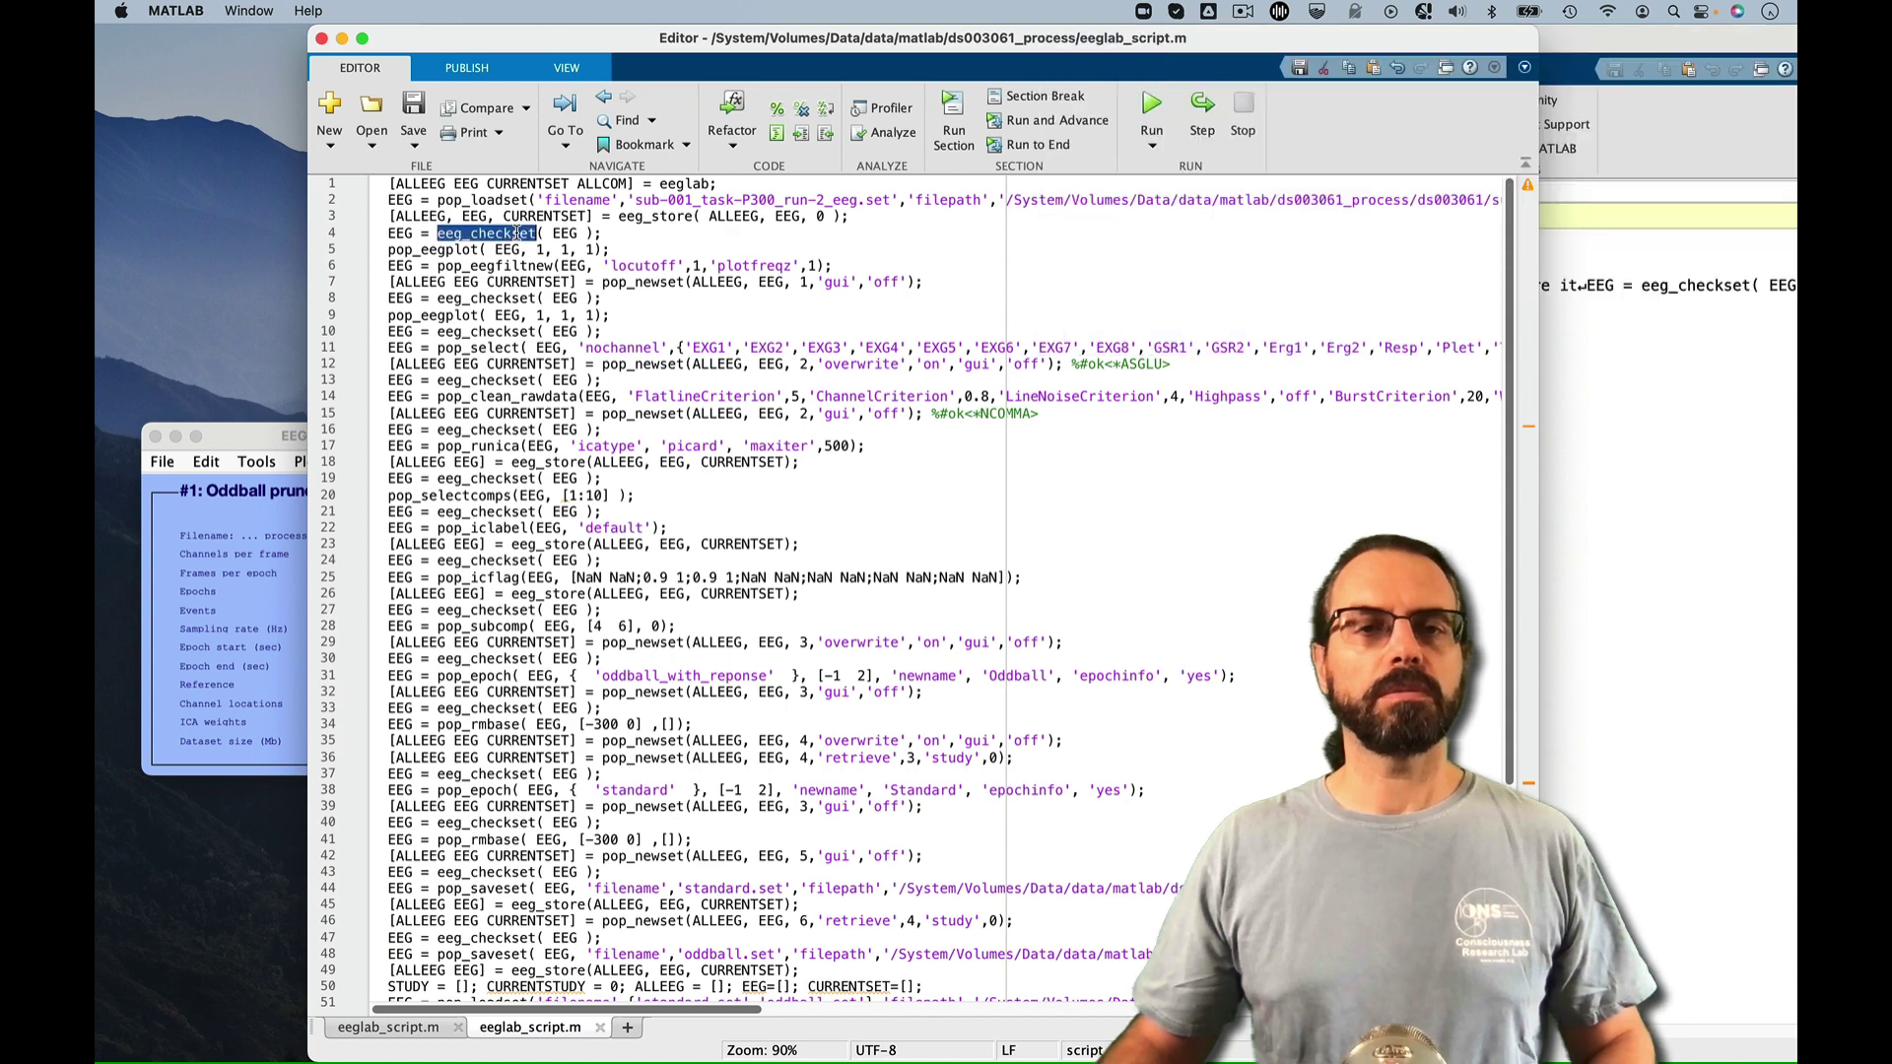
pyautogui.tripleClick(651, 218)
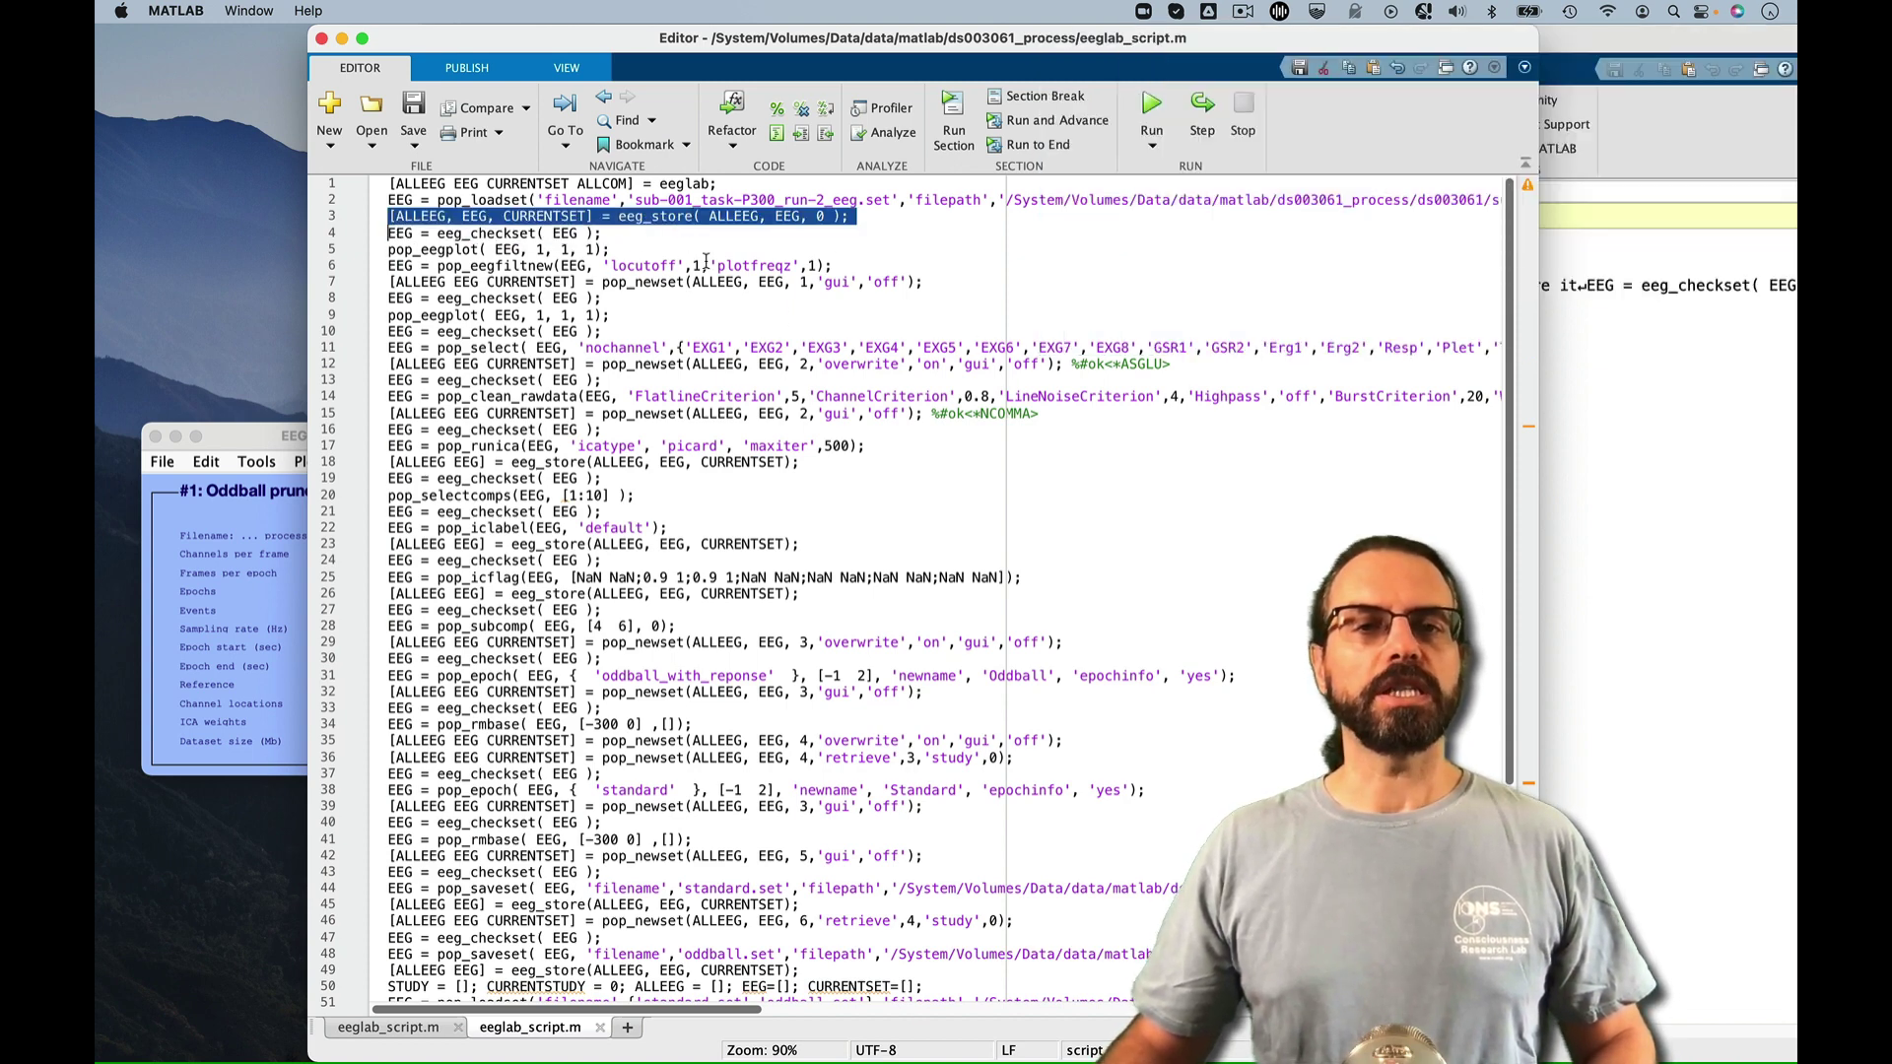
pyautogui.press('BackSpace')
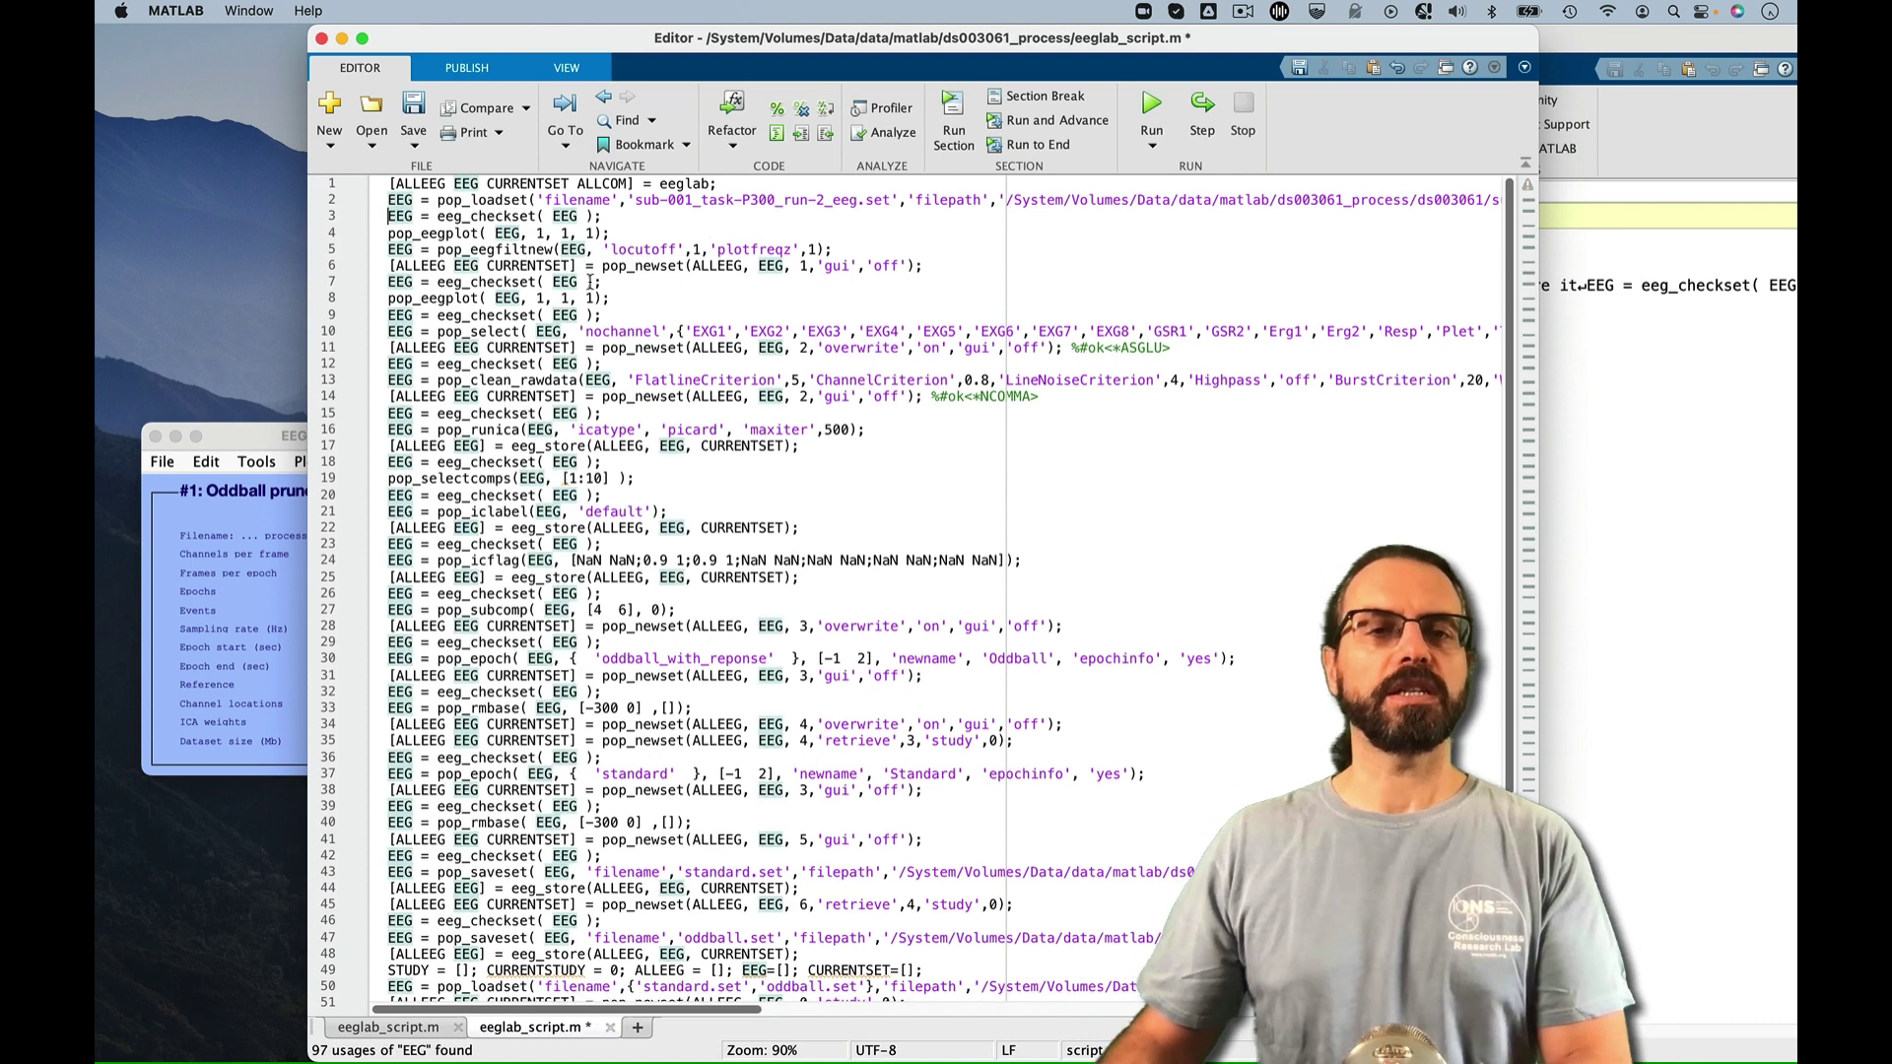
pyautogui.tripleClick(570, 235)
pyautogui.press('BackSpace')
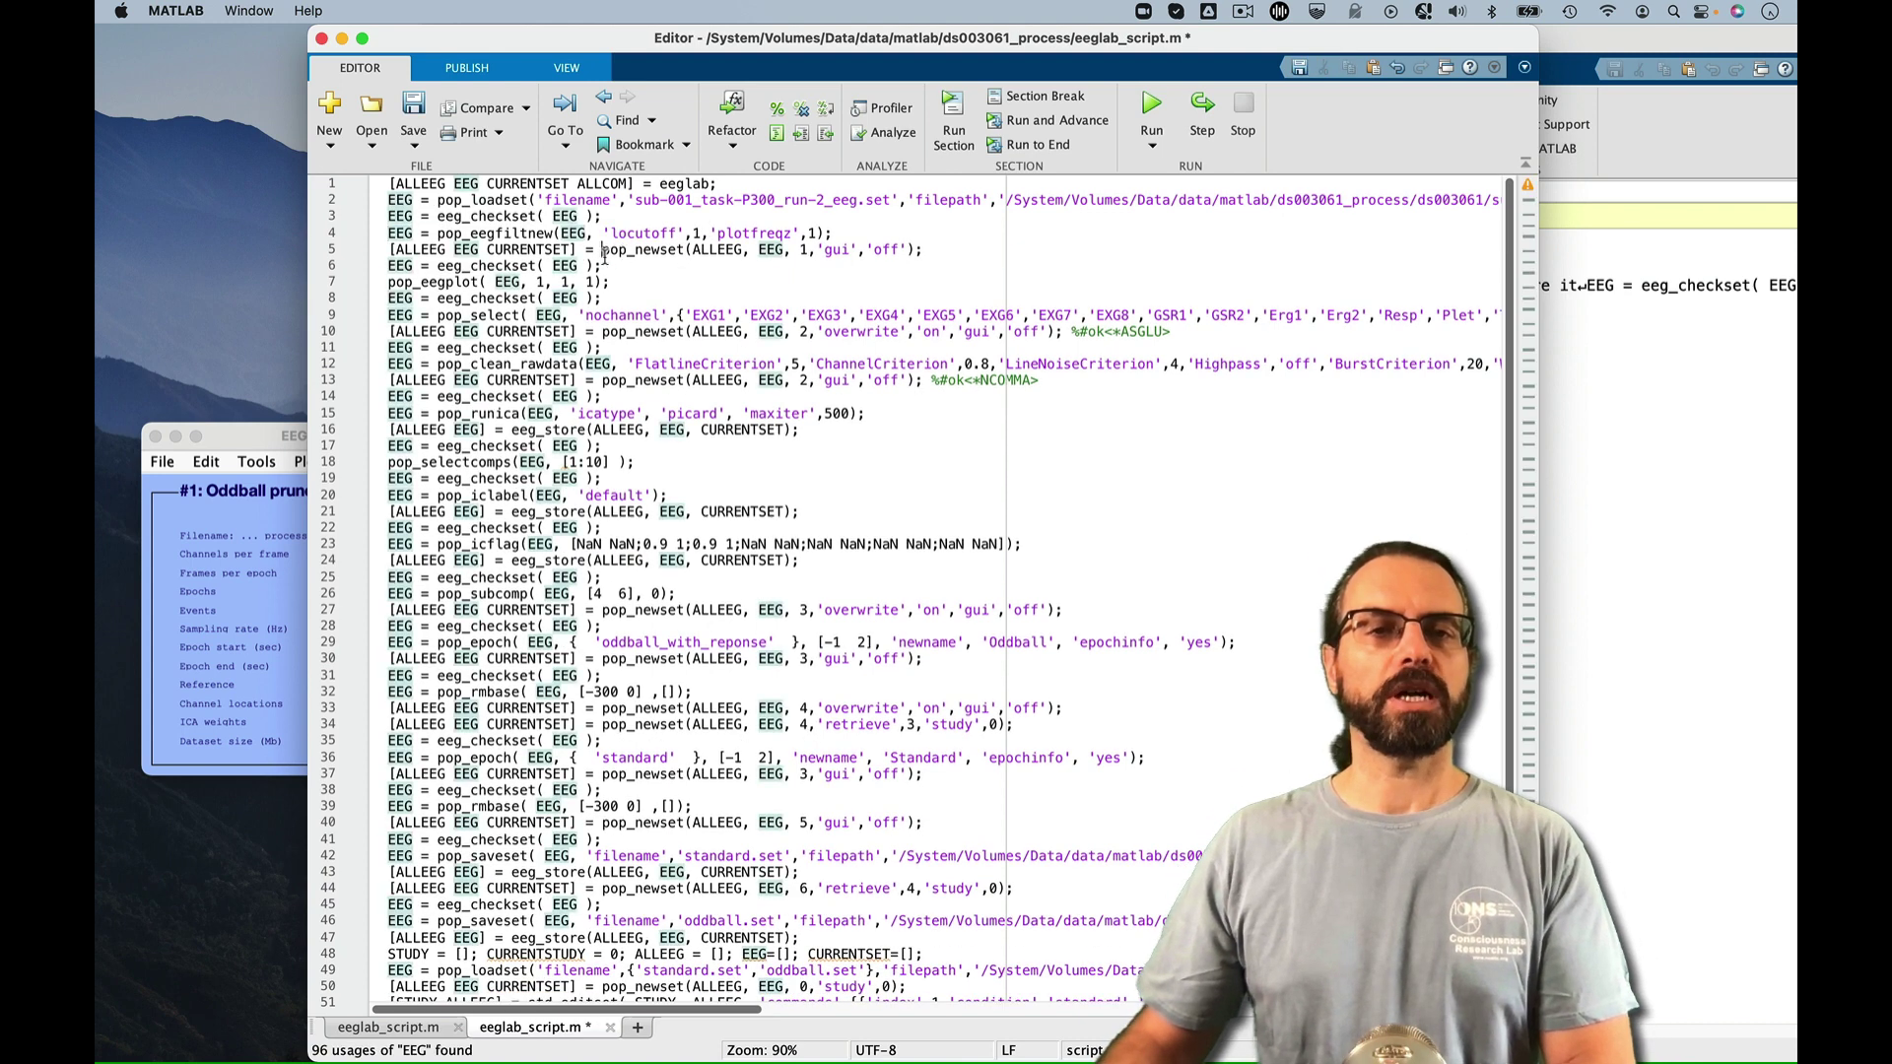
pyautogui.tripleClick(603, 253)
pyautogui.press('BackSpace')
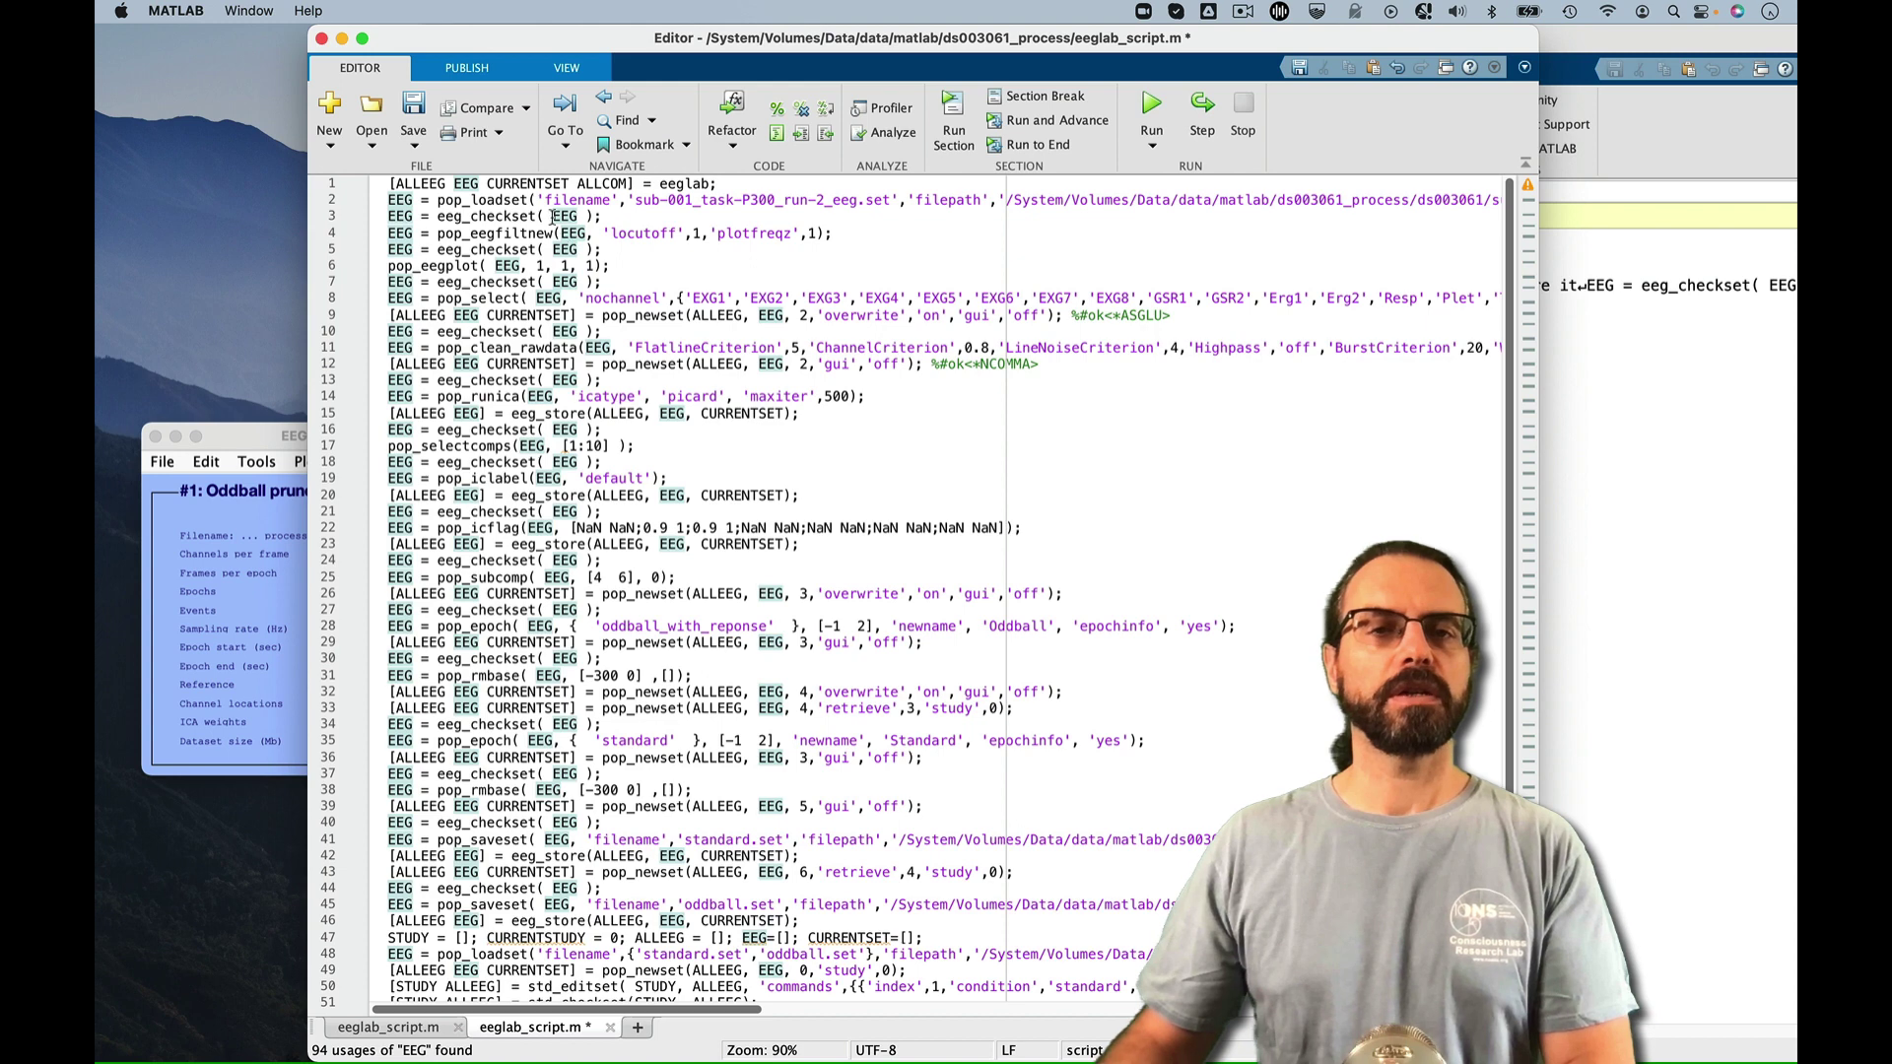
pyautogui.tripleClick(551, 217)
pyautogui.press('BackSpace')
pyautogui.tripleClick(503, 235)
pyautogui.press('BackSpace')
pyautogui.press('BackSpace')
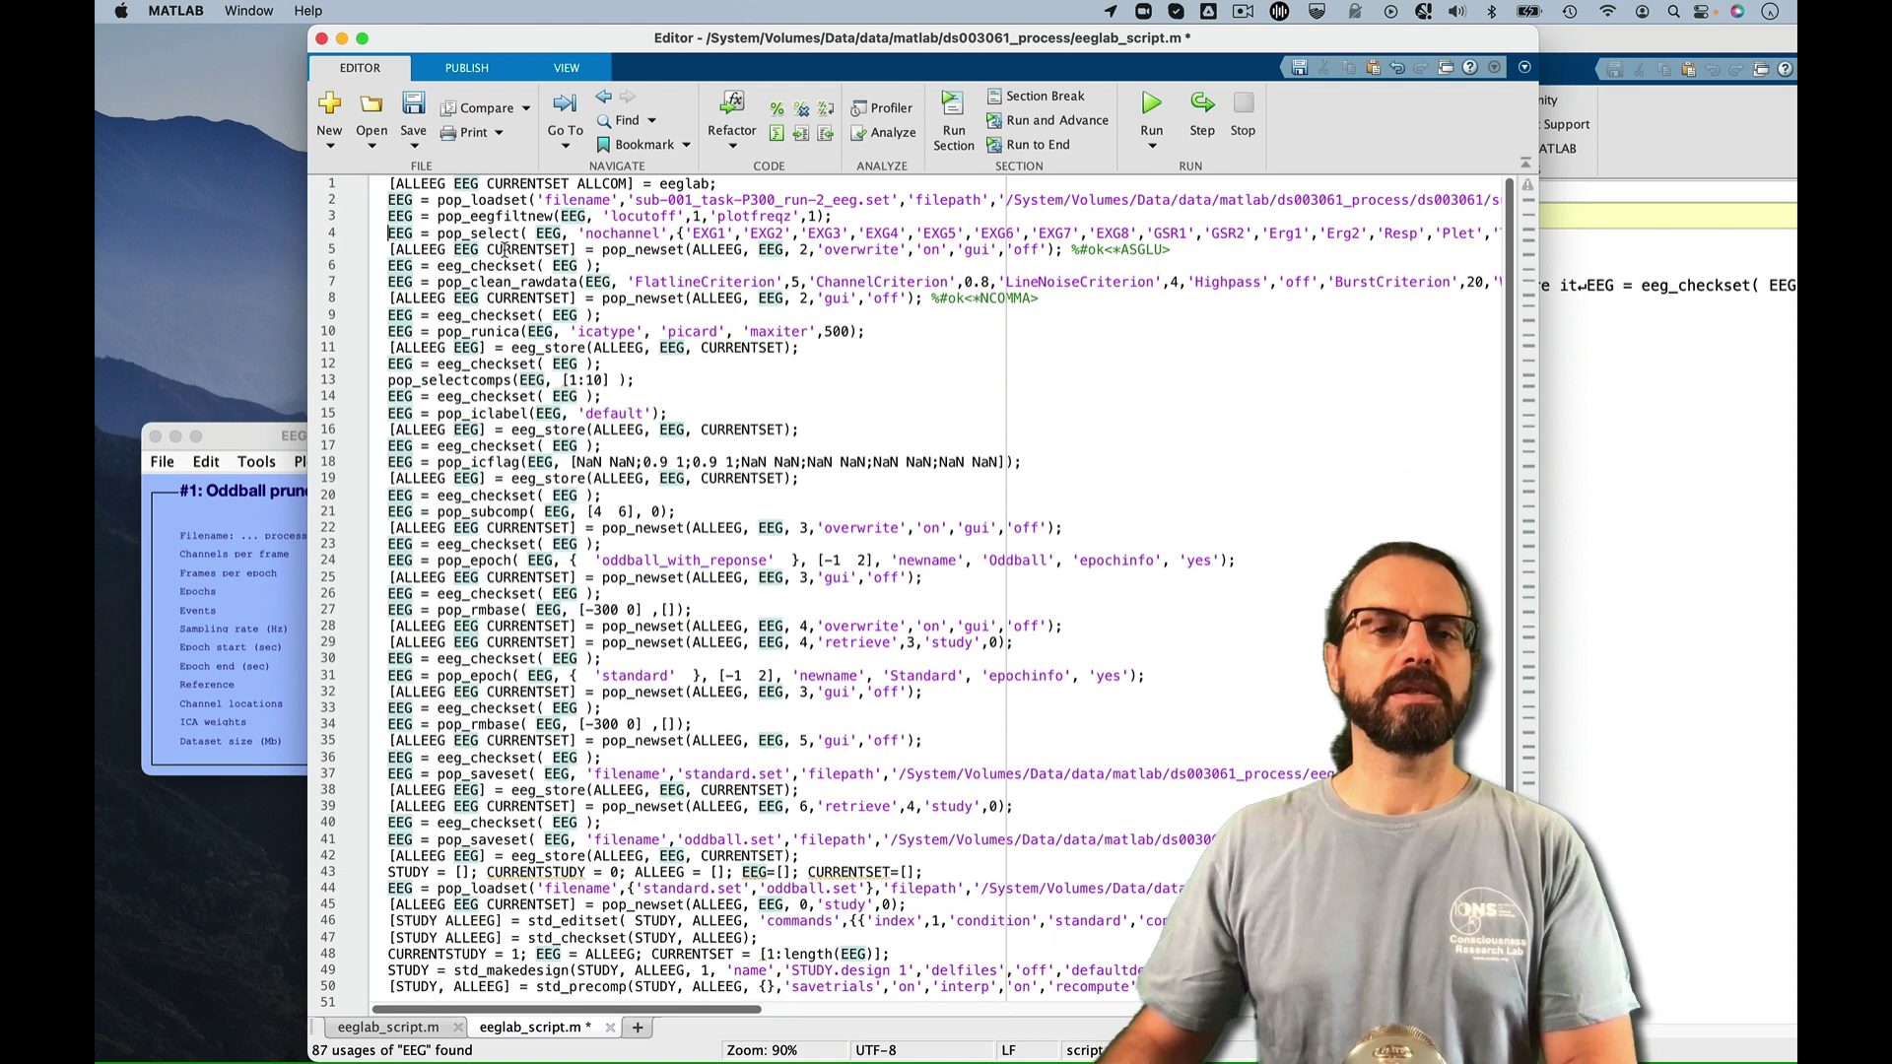
# Remove further pop_newset, eeg_checkset, pop_selectcomps and eeg_store lines, undoing the last deletions
pyautogui.tripleClick(503, 251)
pyautogui.press('BackSpace')
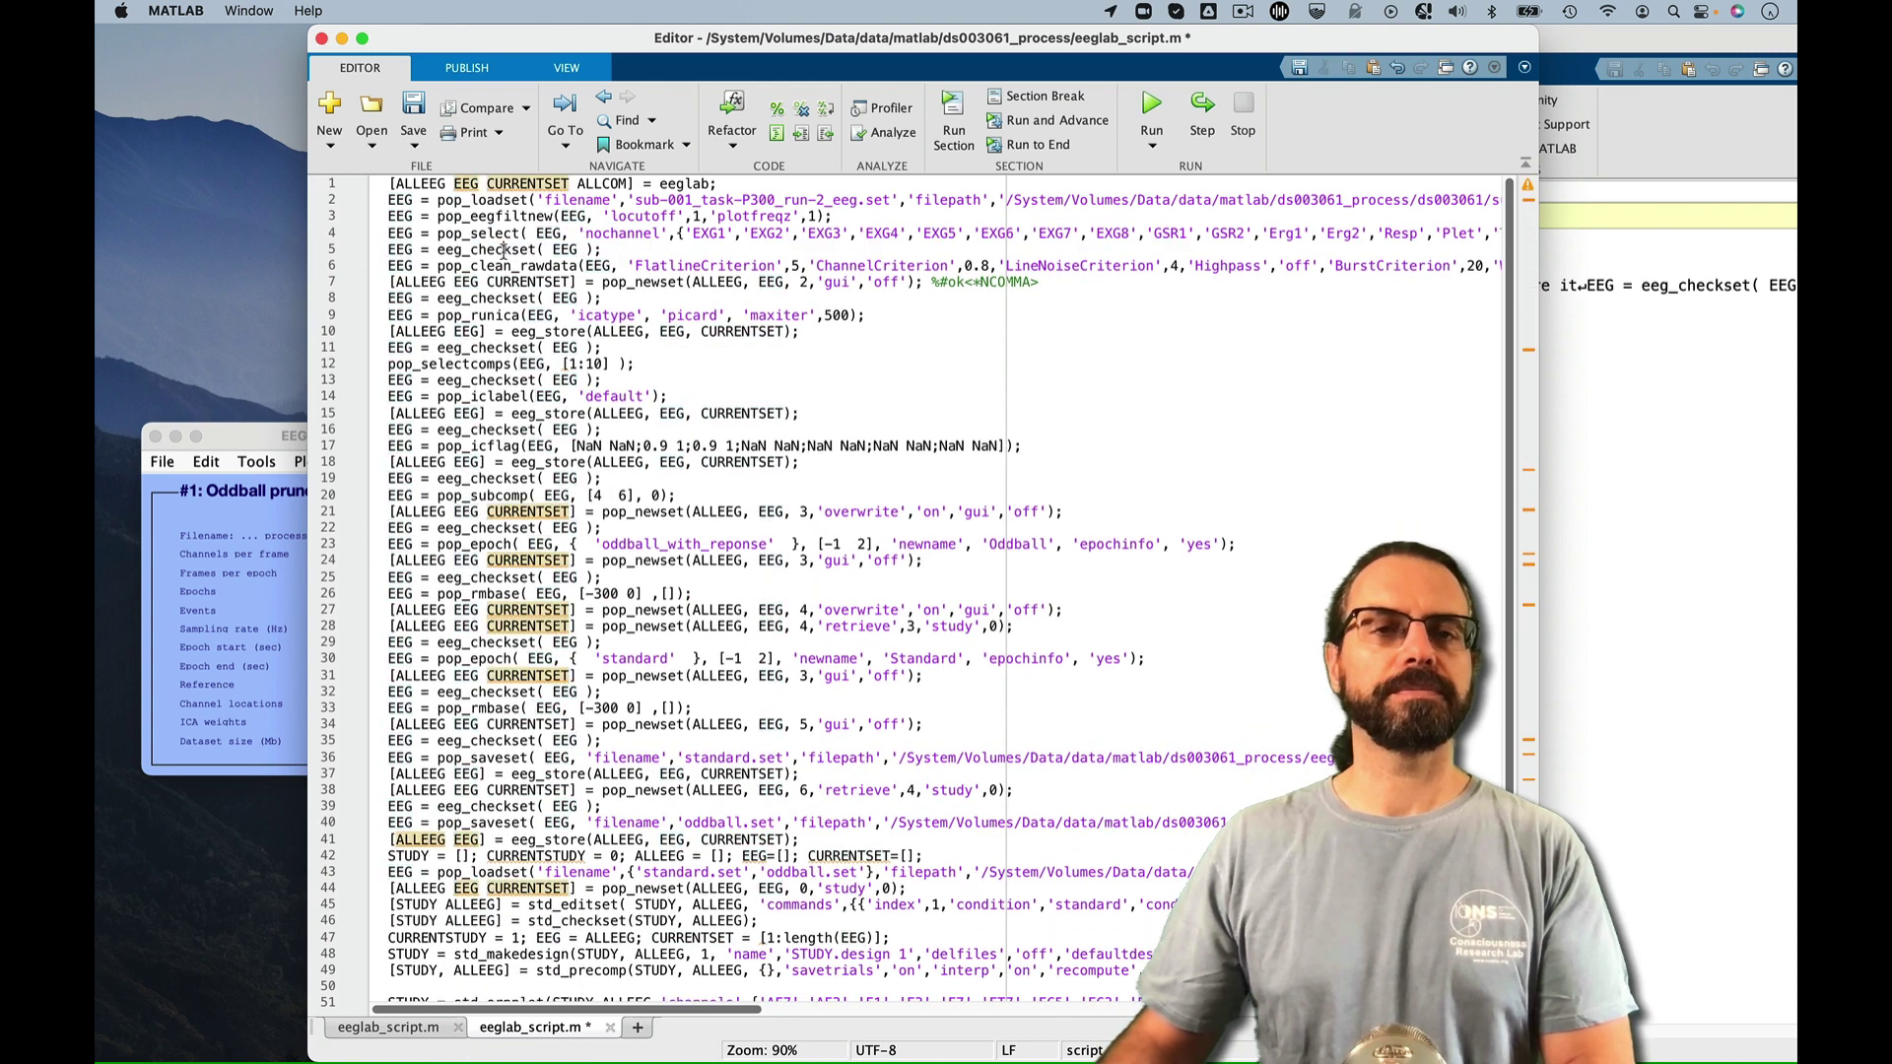
pyautogui.tripleClick(506, 251)
pyautogui.press('BackSpace')
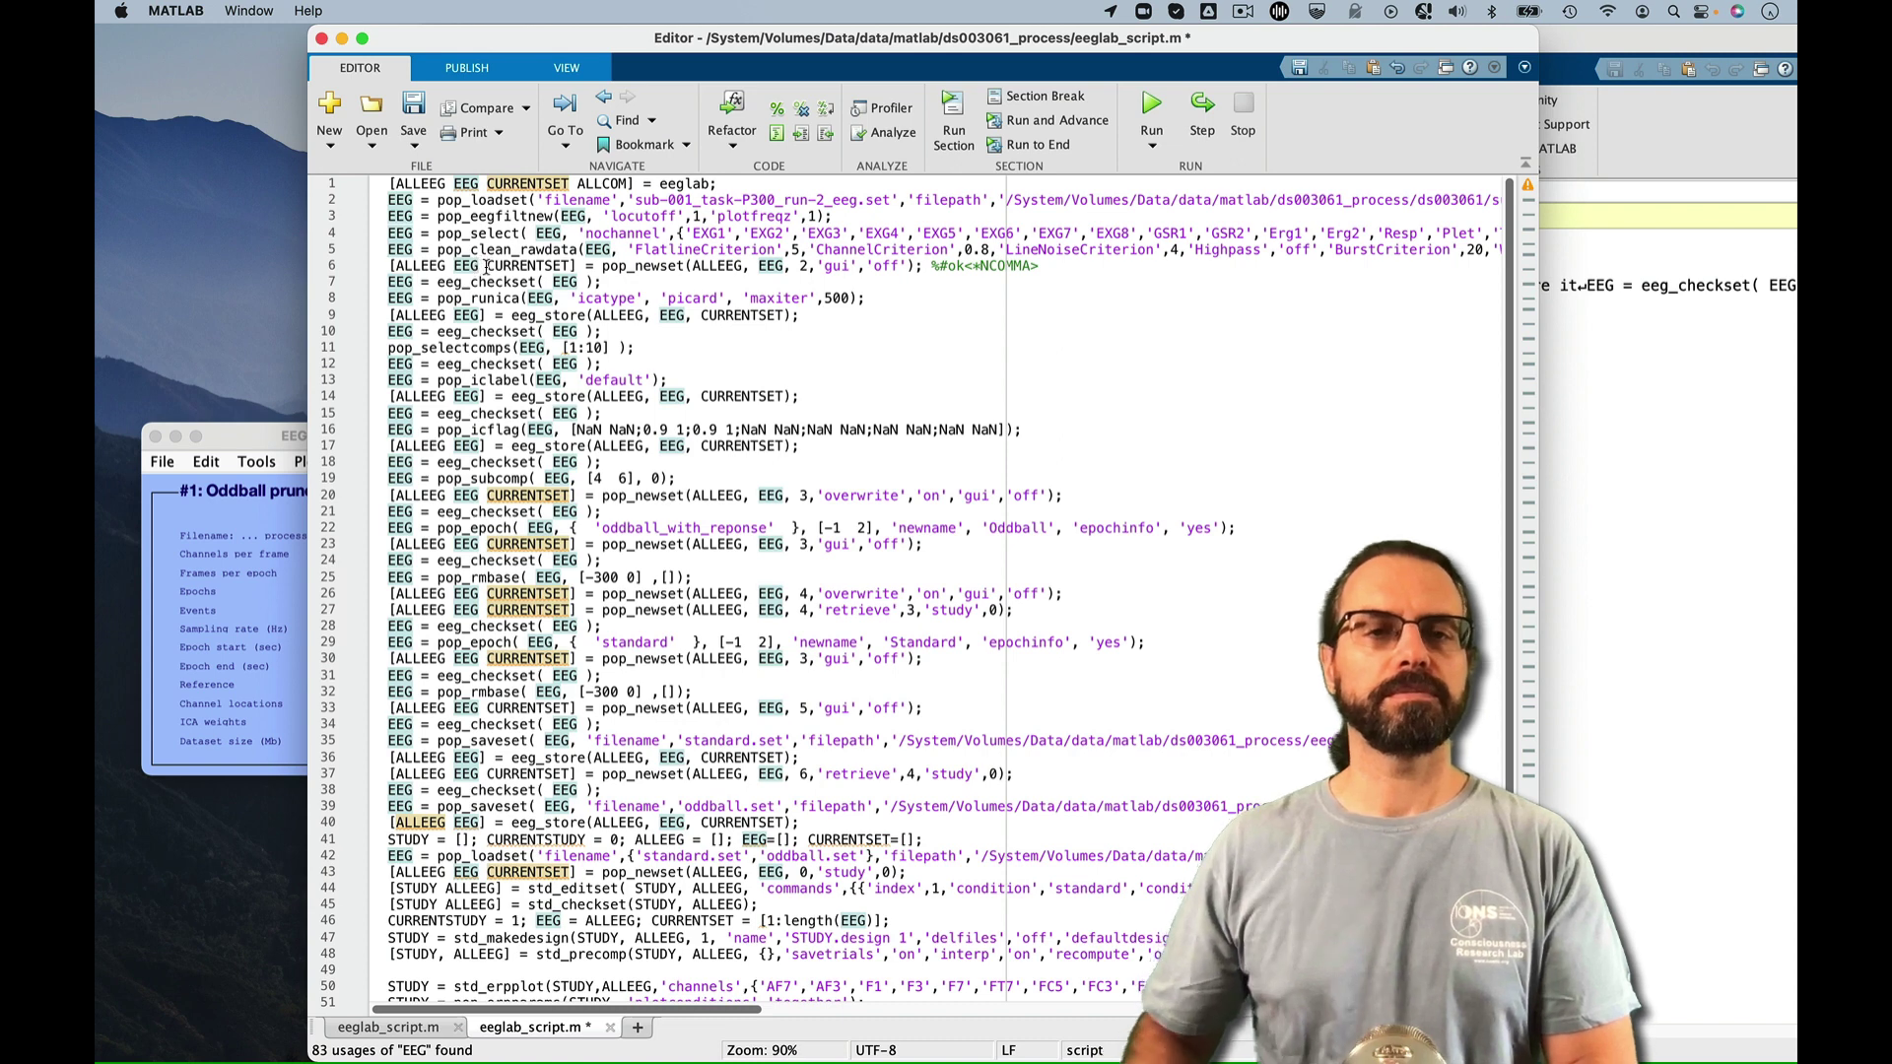
pyautogui.tripleClick(503, 267)
pyautogui.press('BackSpace')
pyautogui.tripleClick(503, 266)
pyautogui.press('BackSpace')
pyautogui.tripleClick(569, 281)
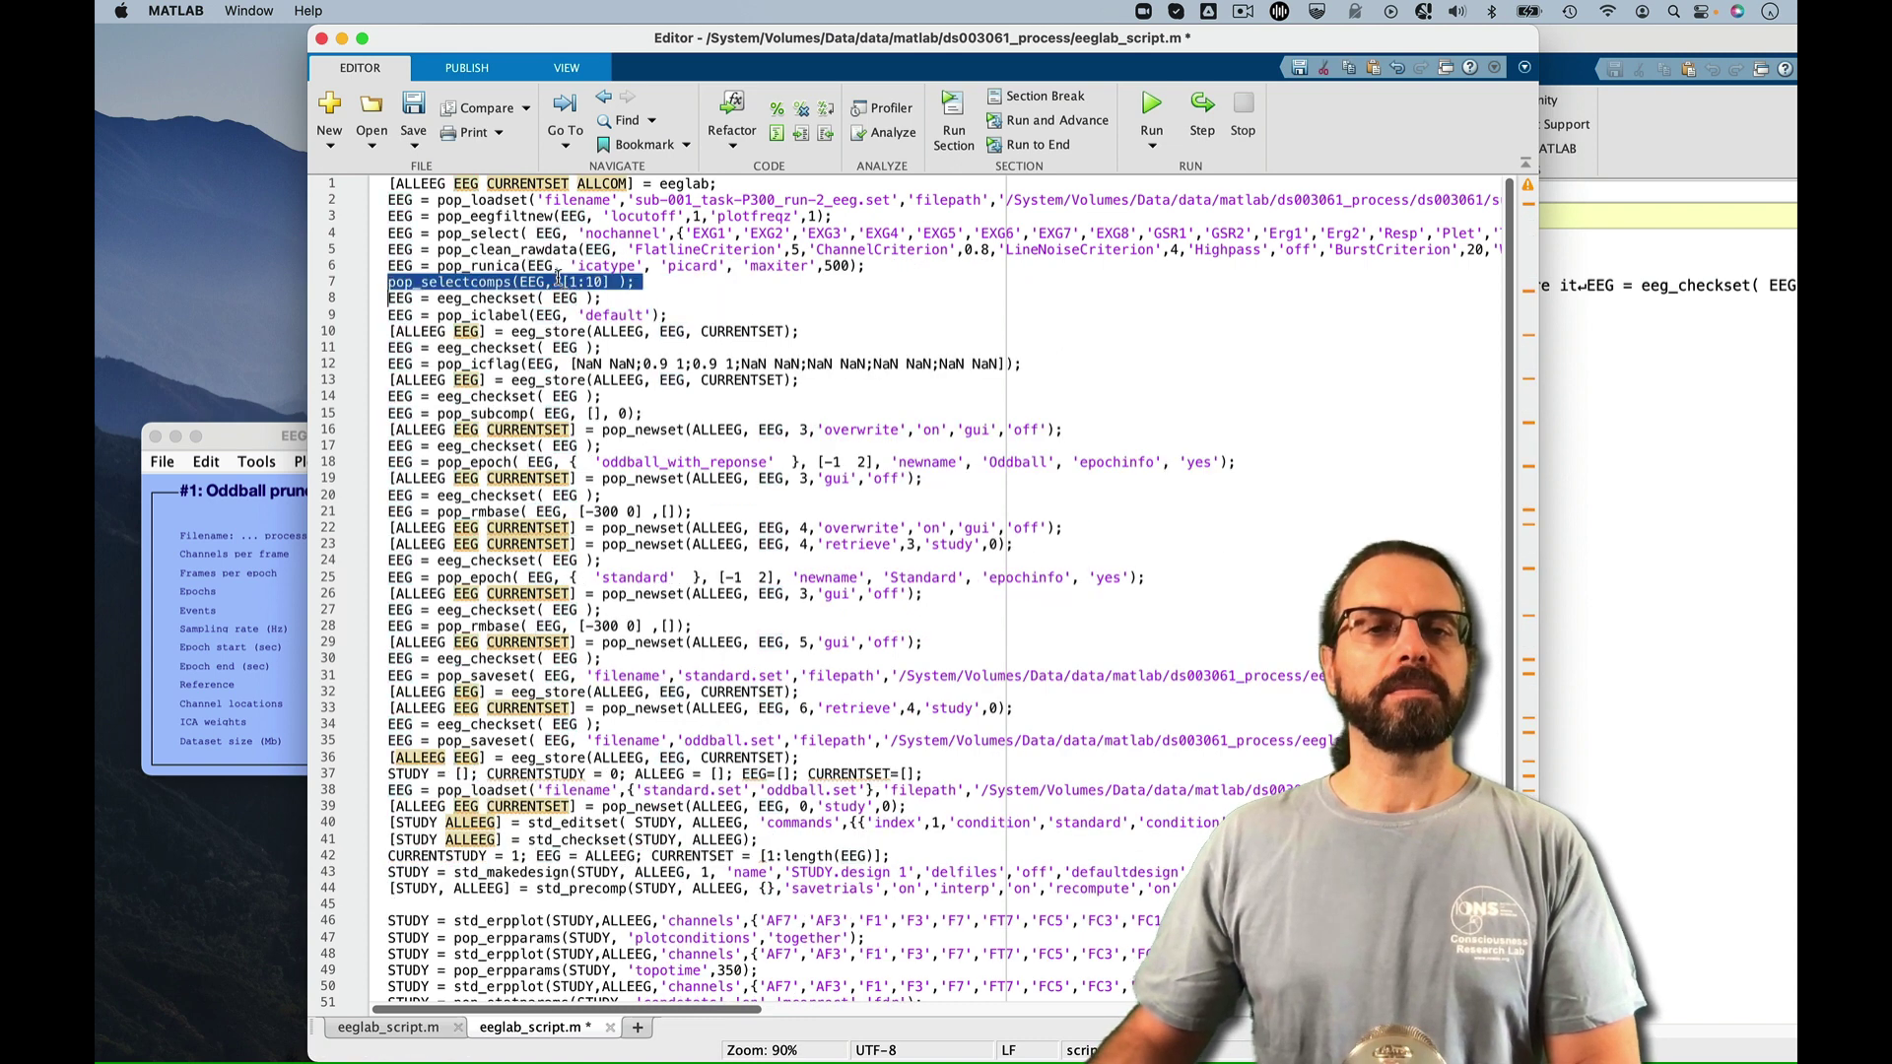
pyautogui.press('BackSpace')
pyautogui.tripleClick(651, 299)
pyautogui.press('BackSpace')
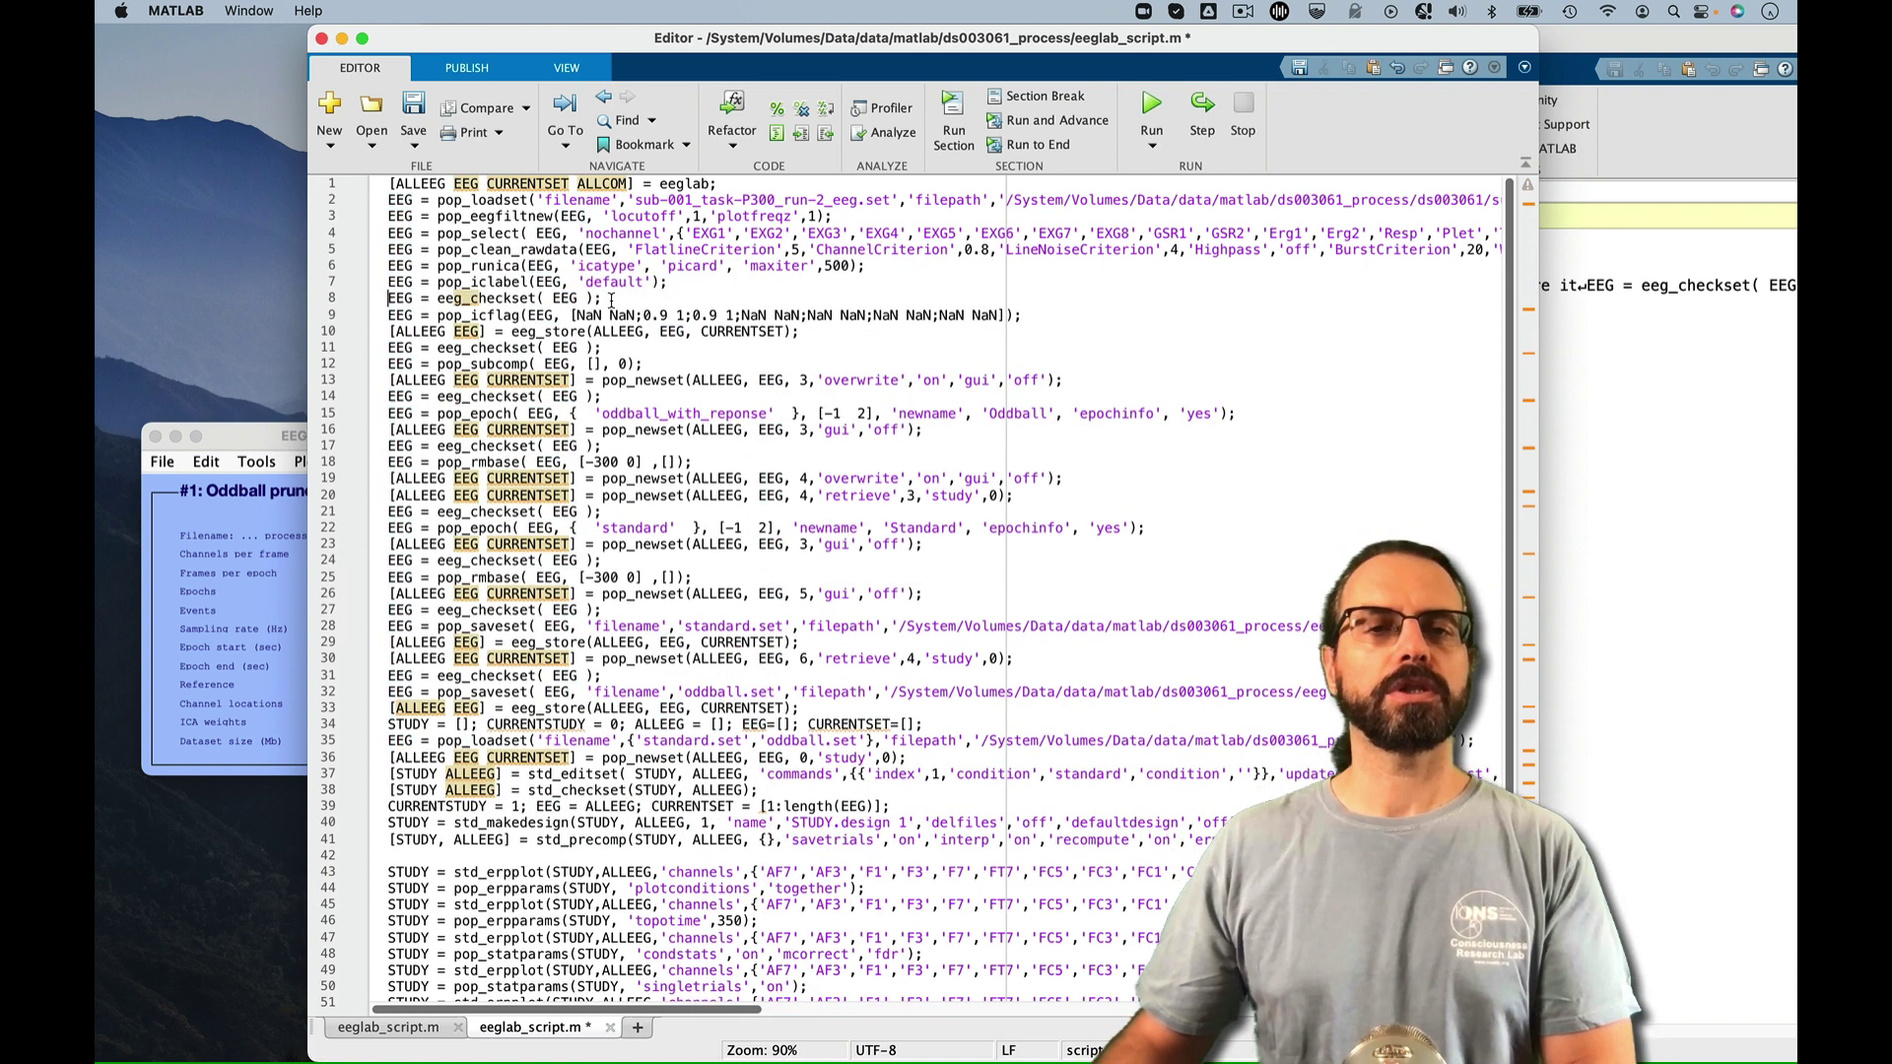
pyautogui.tripleClick(562, 298)
pyautogui.press('BackSpace')
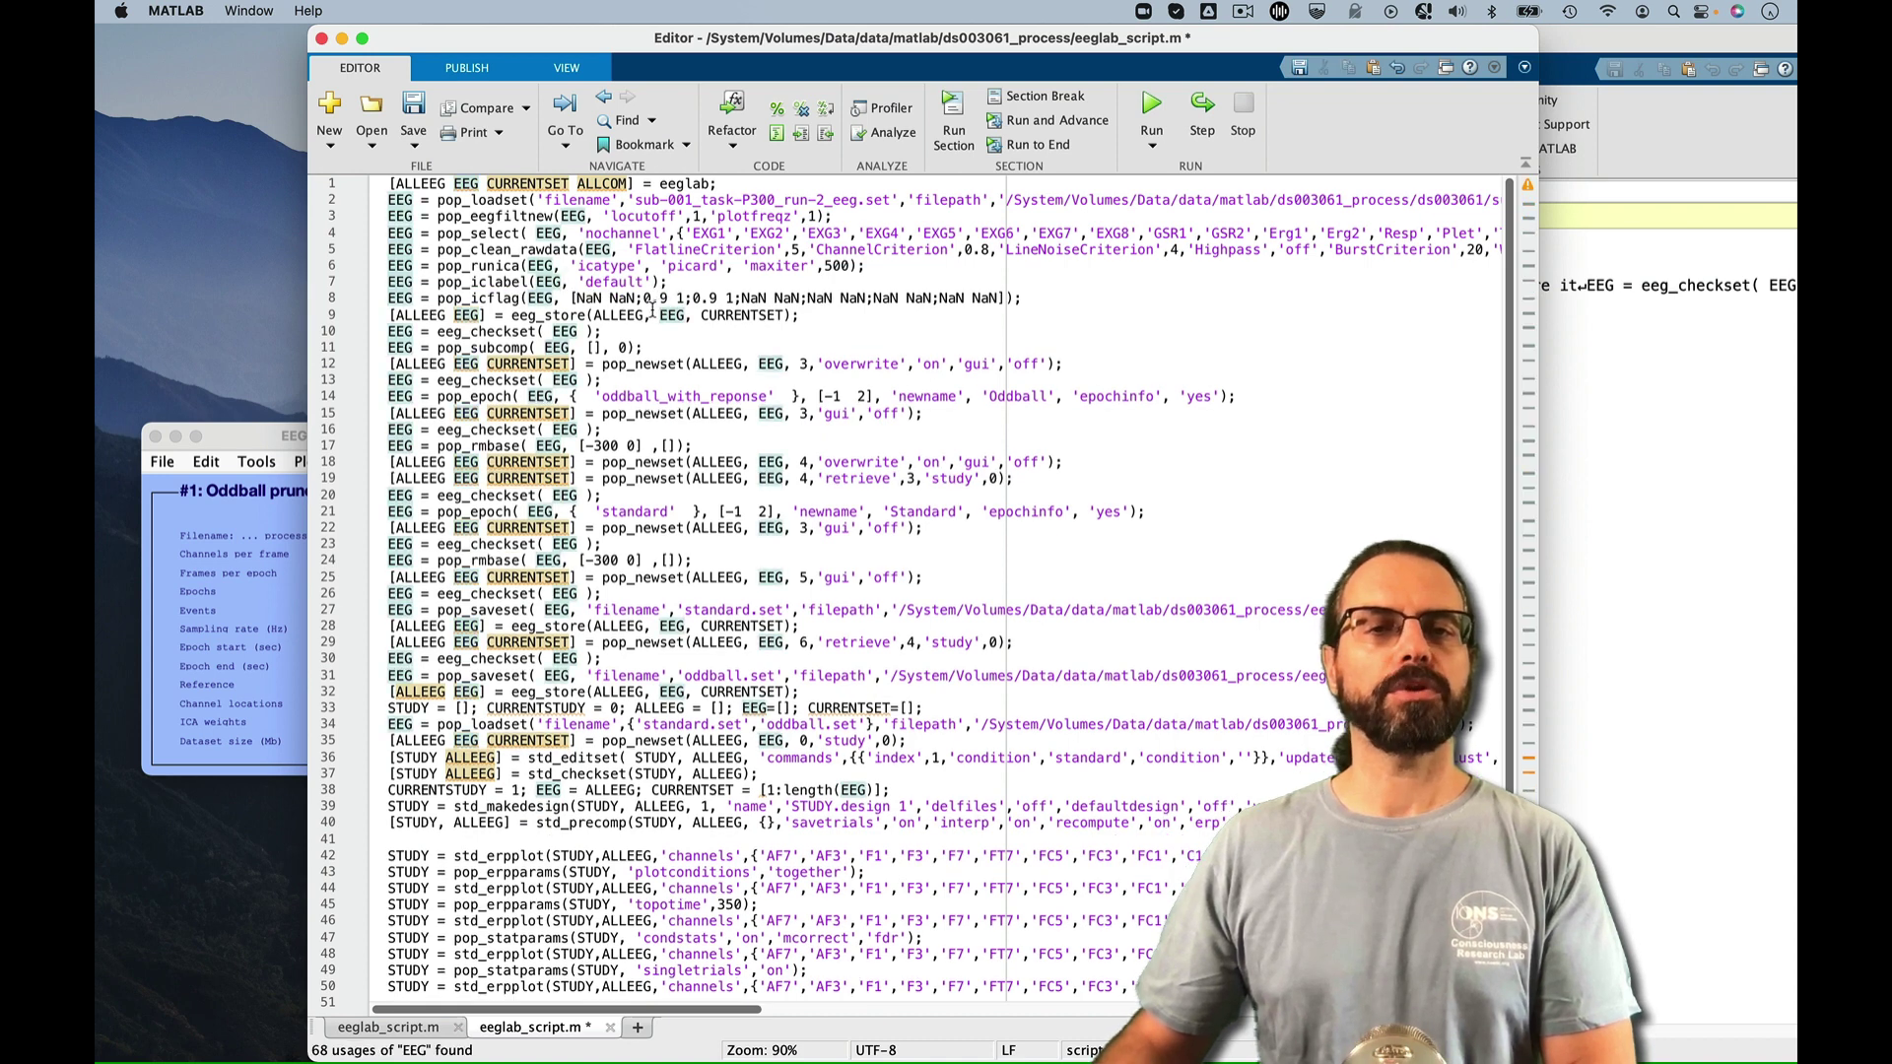
pyautogui.press('super+z')
pyautogui.press('super+z')
pyautogui.press('super+z')
pyautogui.press('super+z')
pyautogui.press('super+z')
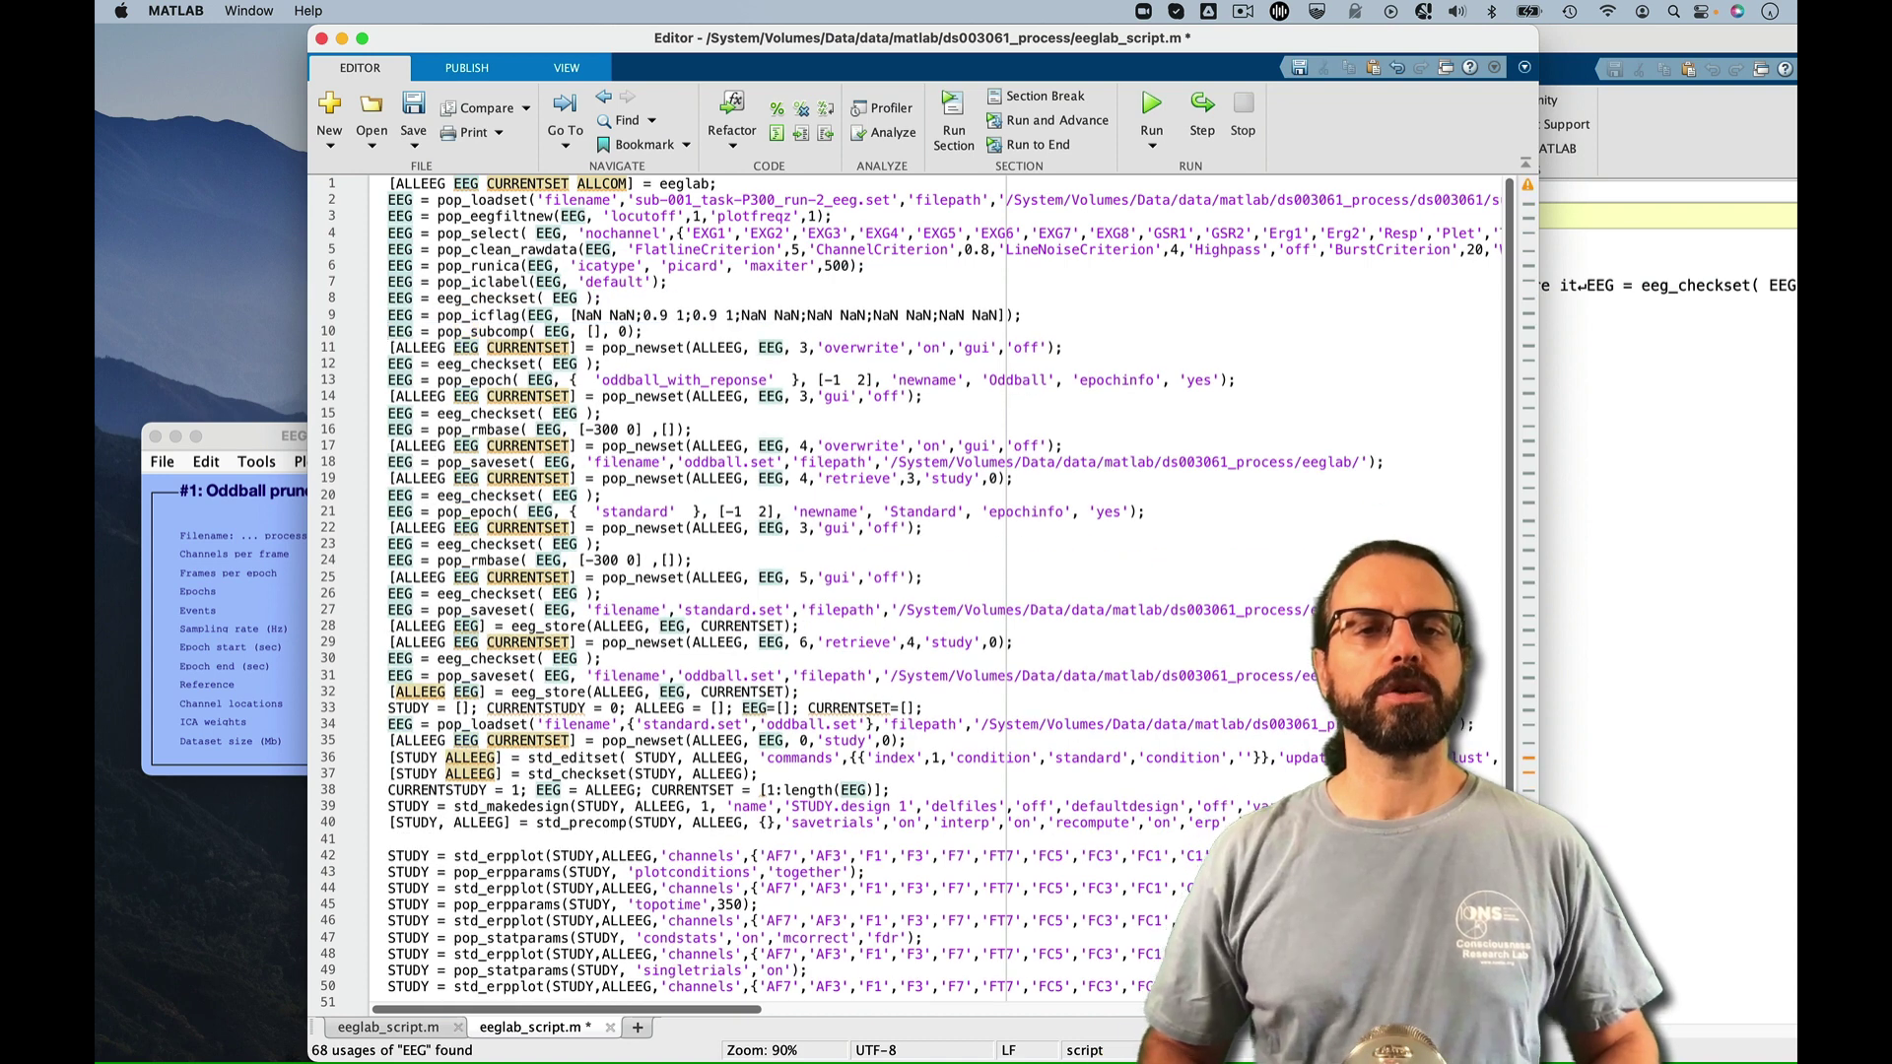
# Strip the pop_newset and checkset lines after pop_subcomp and the oddball epoching
pyautogui.click(645, 331)
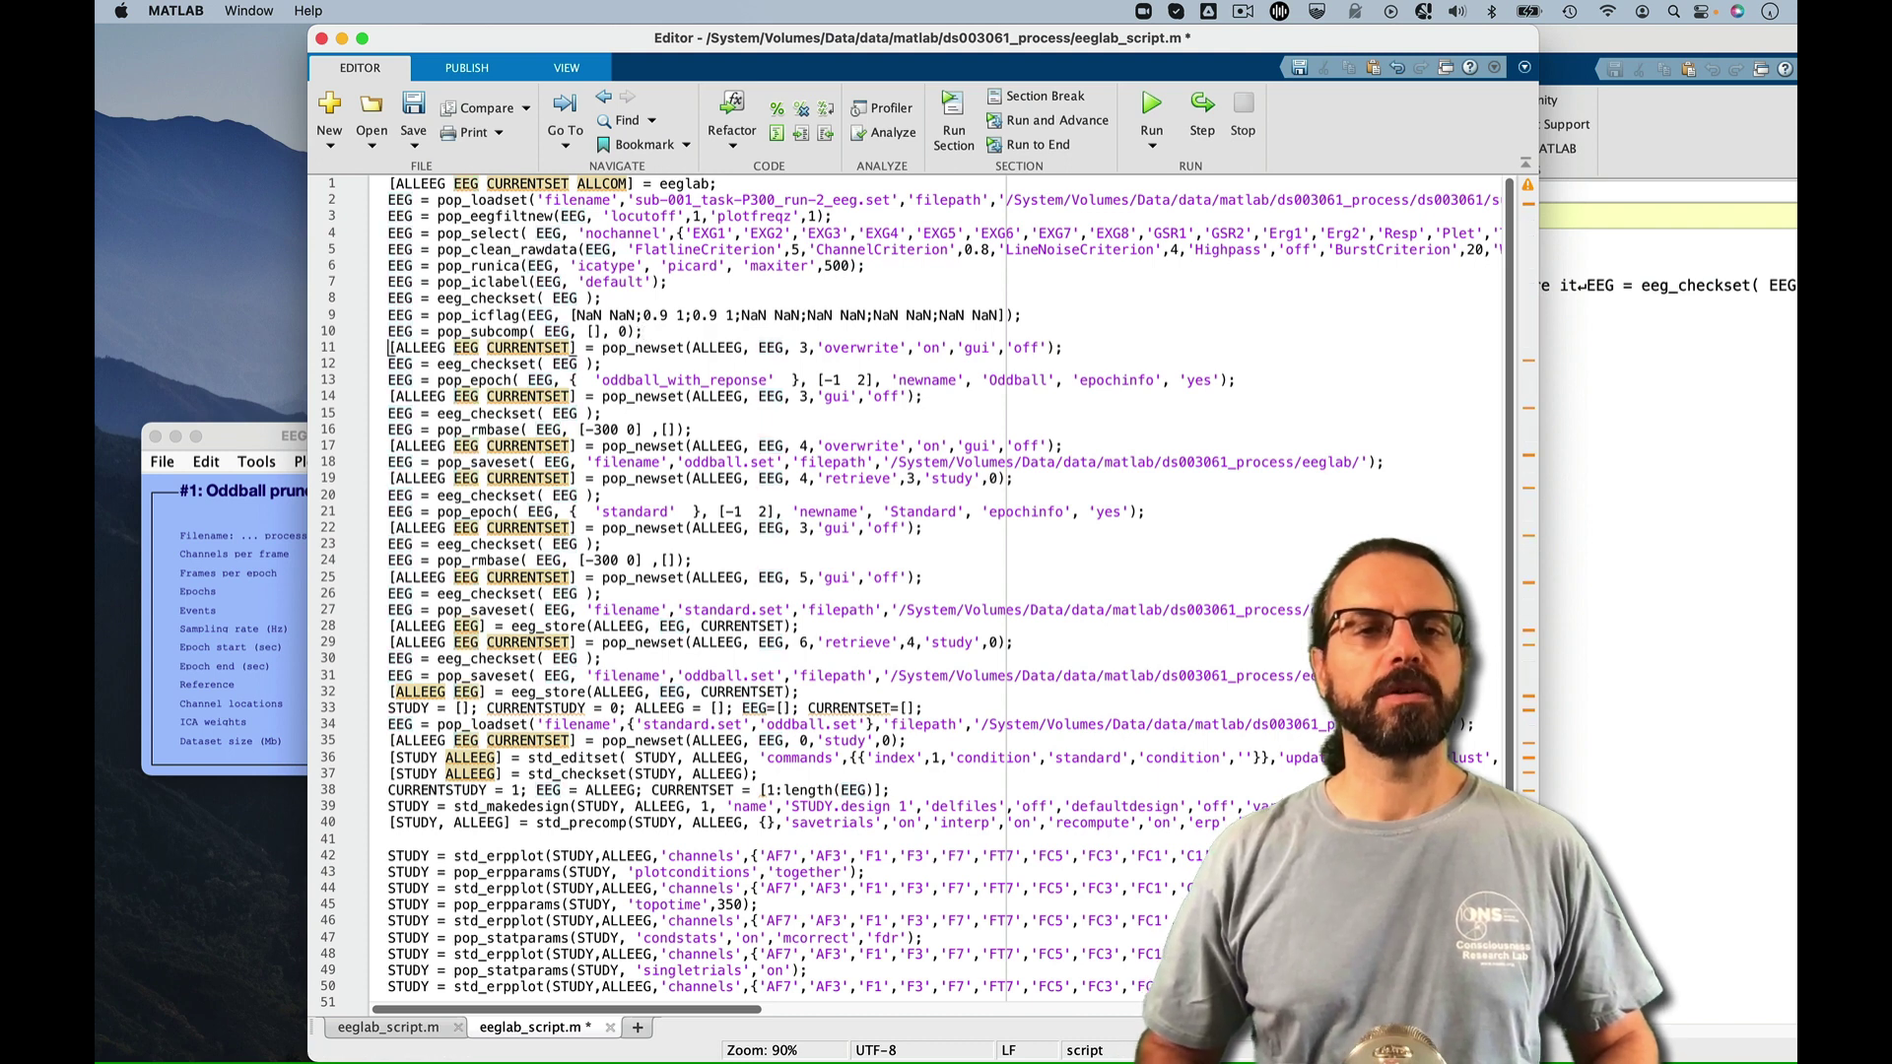
pyautogui.hotkey('shift', 'Down')
pyautogui.hotkey('shift', 'Down')
pyautogui.press('BackSpace')
pyautogui.press('Down')
pyautogui.hotkey('shift', 'End')
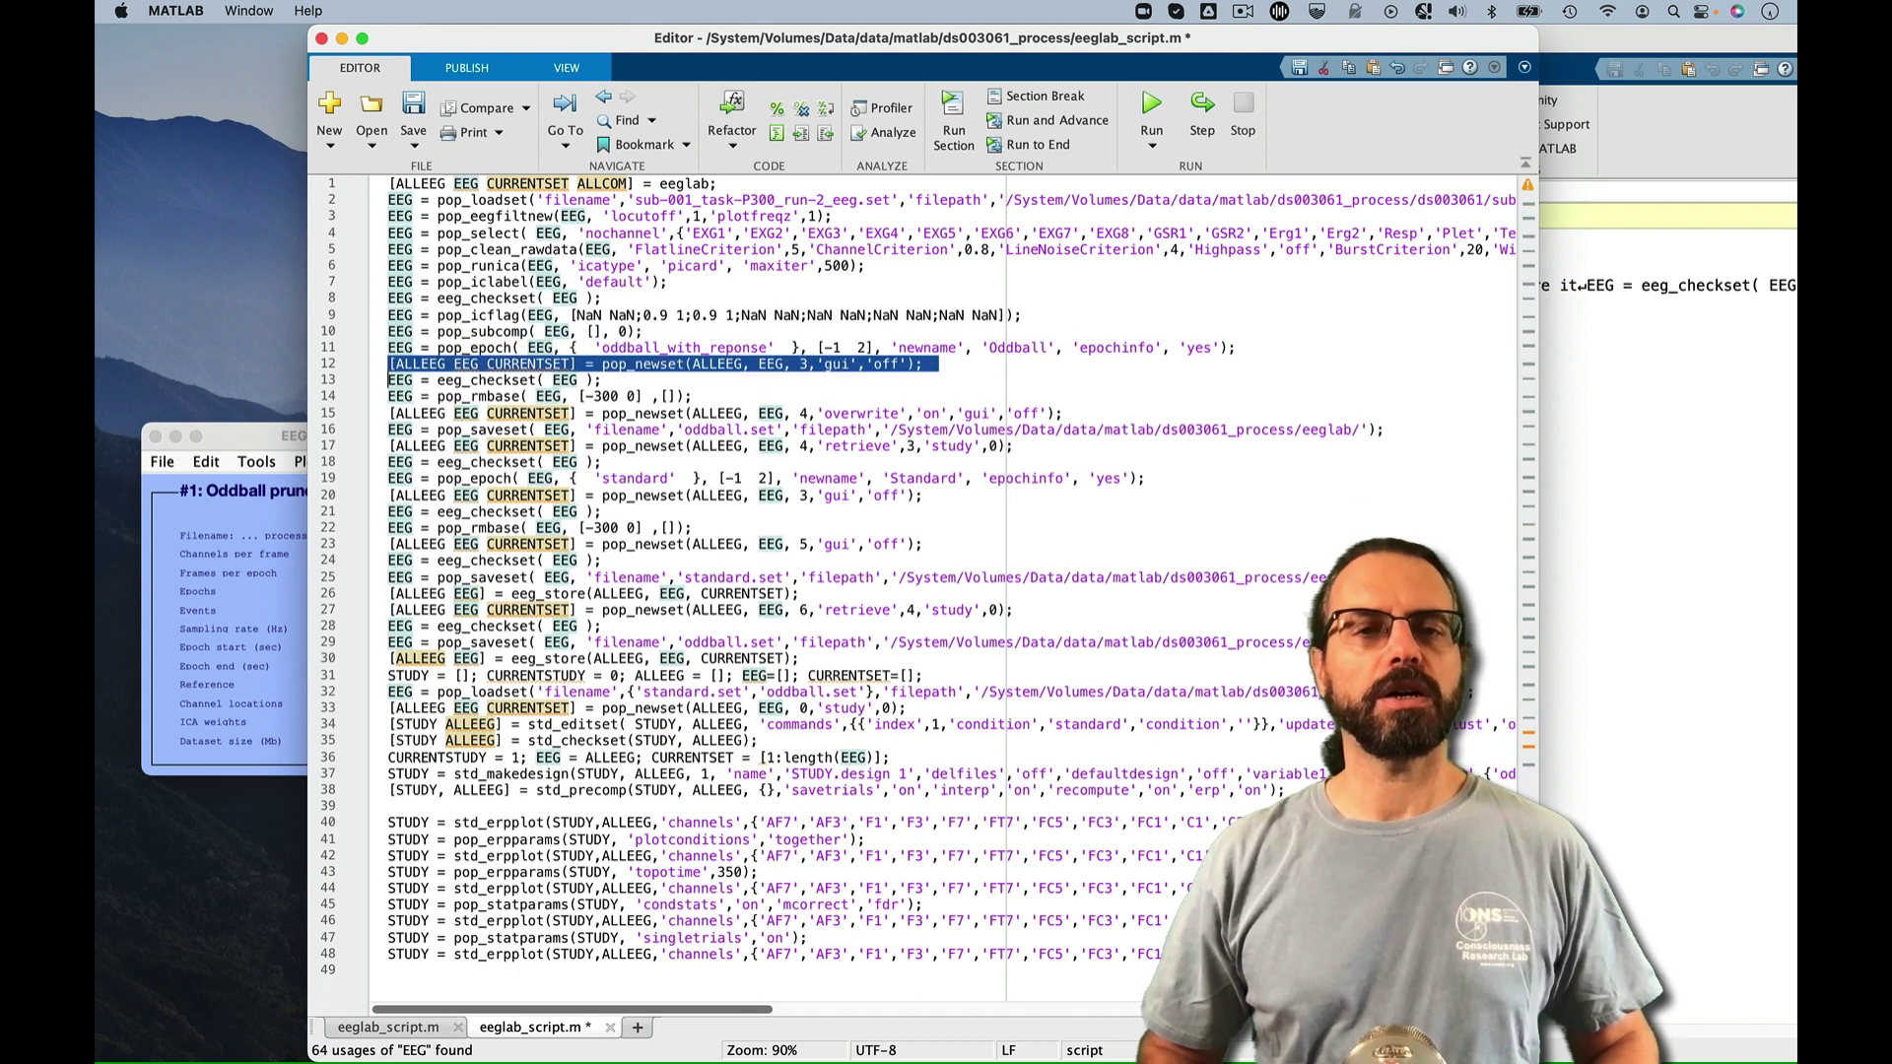
pyautogui.hotkey('shift', 'Down')
pyautogui.hotkey('shift', 'Down')
pyautogui.press('BackSpace')
pyautogui.press('Down')
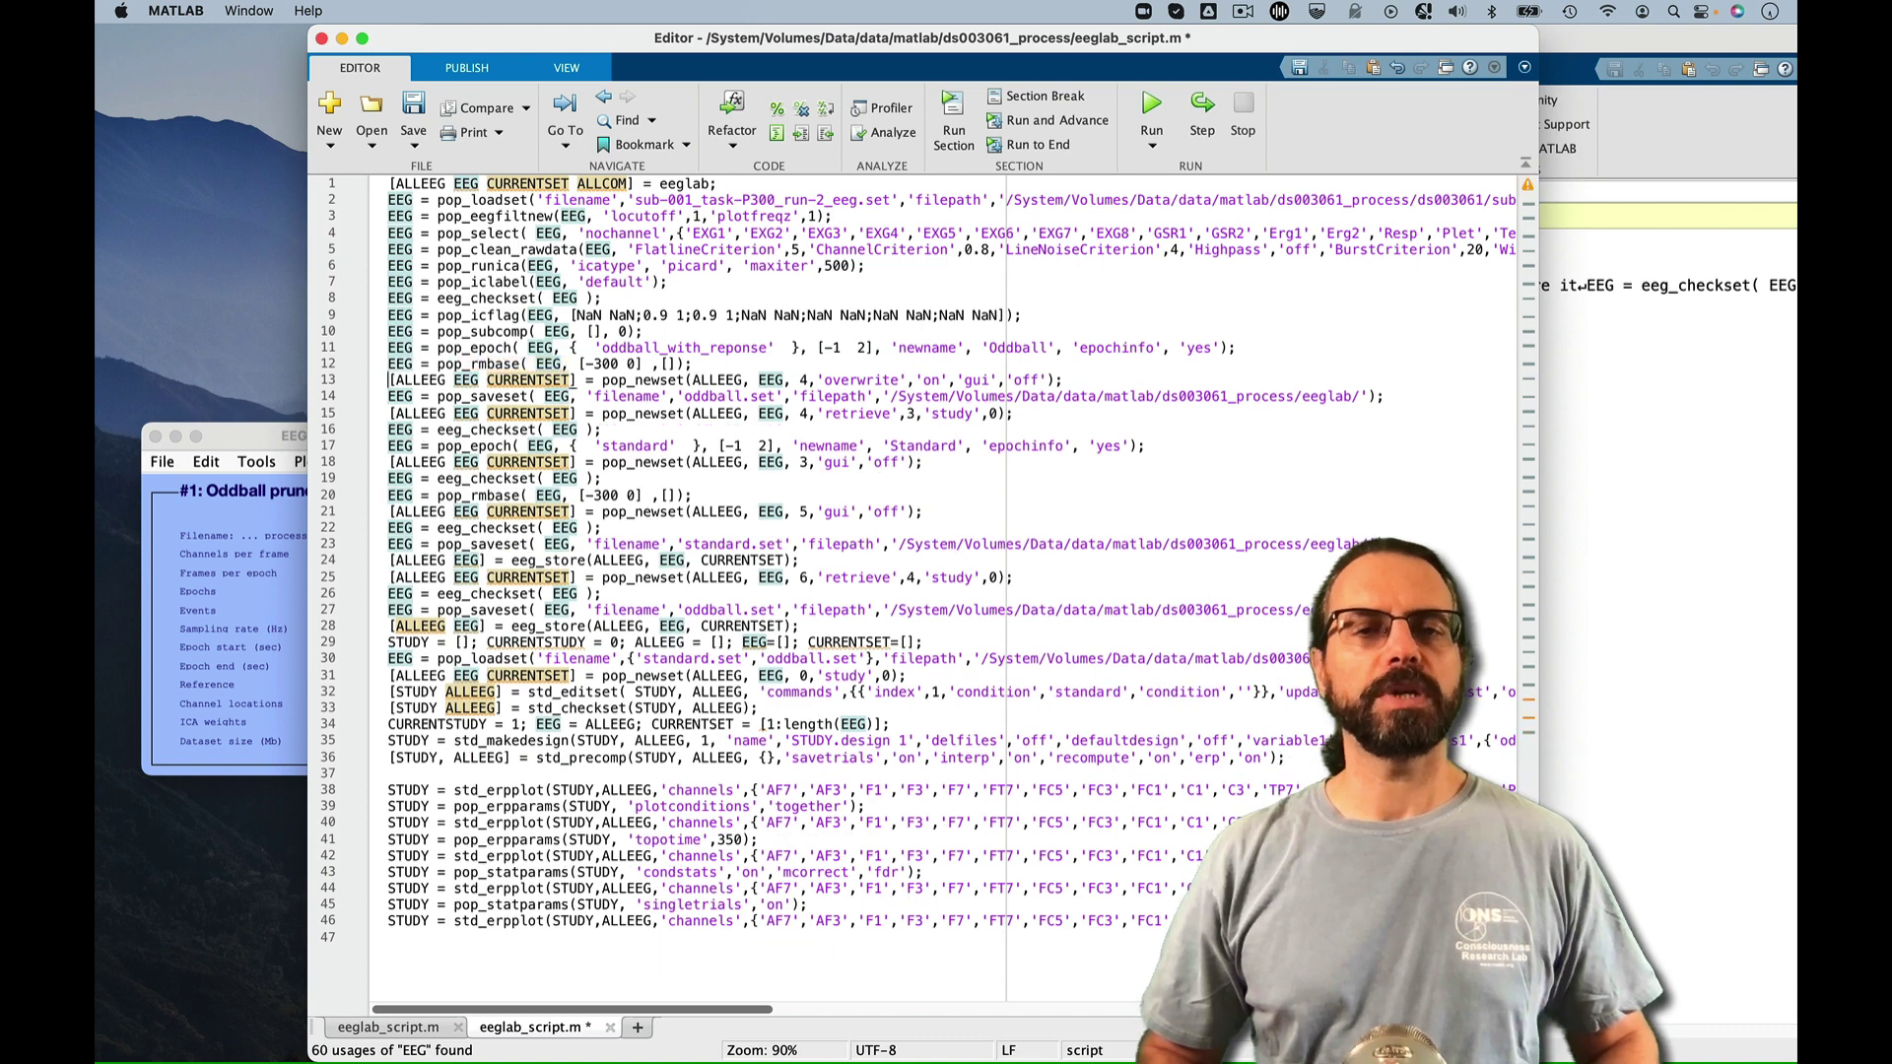
pyautogui.hotkey('shift', 'End')
pyautogui.press('BackSpace')
pyautogui.press('Down')
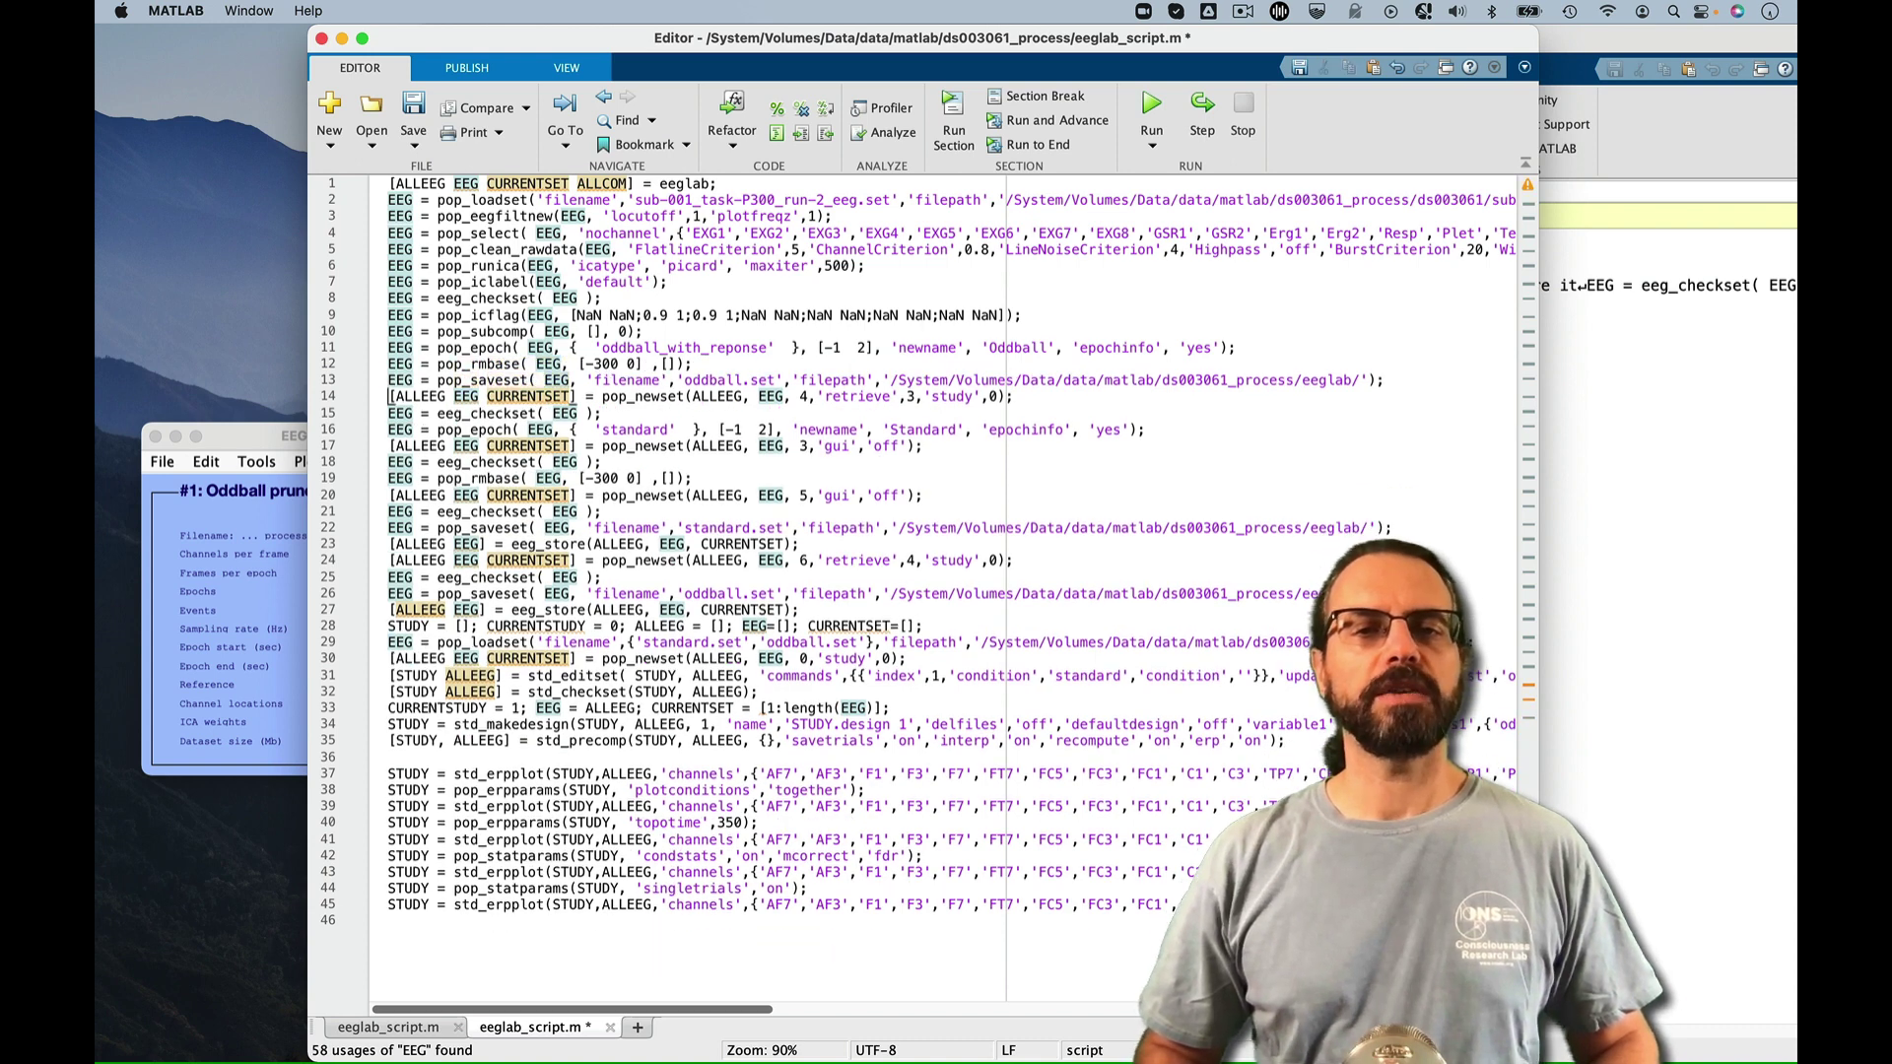
pyautogui.hotkey('shift', 'End')
pyautogui.press('BackSpace')
# Add a blank line before standard epoching and delete its redundant pop_newset and checkset lines
pyautogui.press('Return')
pyautogui.press('Down')
pyautogui.press('Down')
pyautogui.press('Down')
pyautogui.hotkey('shift', 'Down')
pyautogui.hotkey('shift', 'Down')
pyautogui.press('BackSpace')
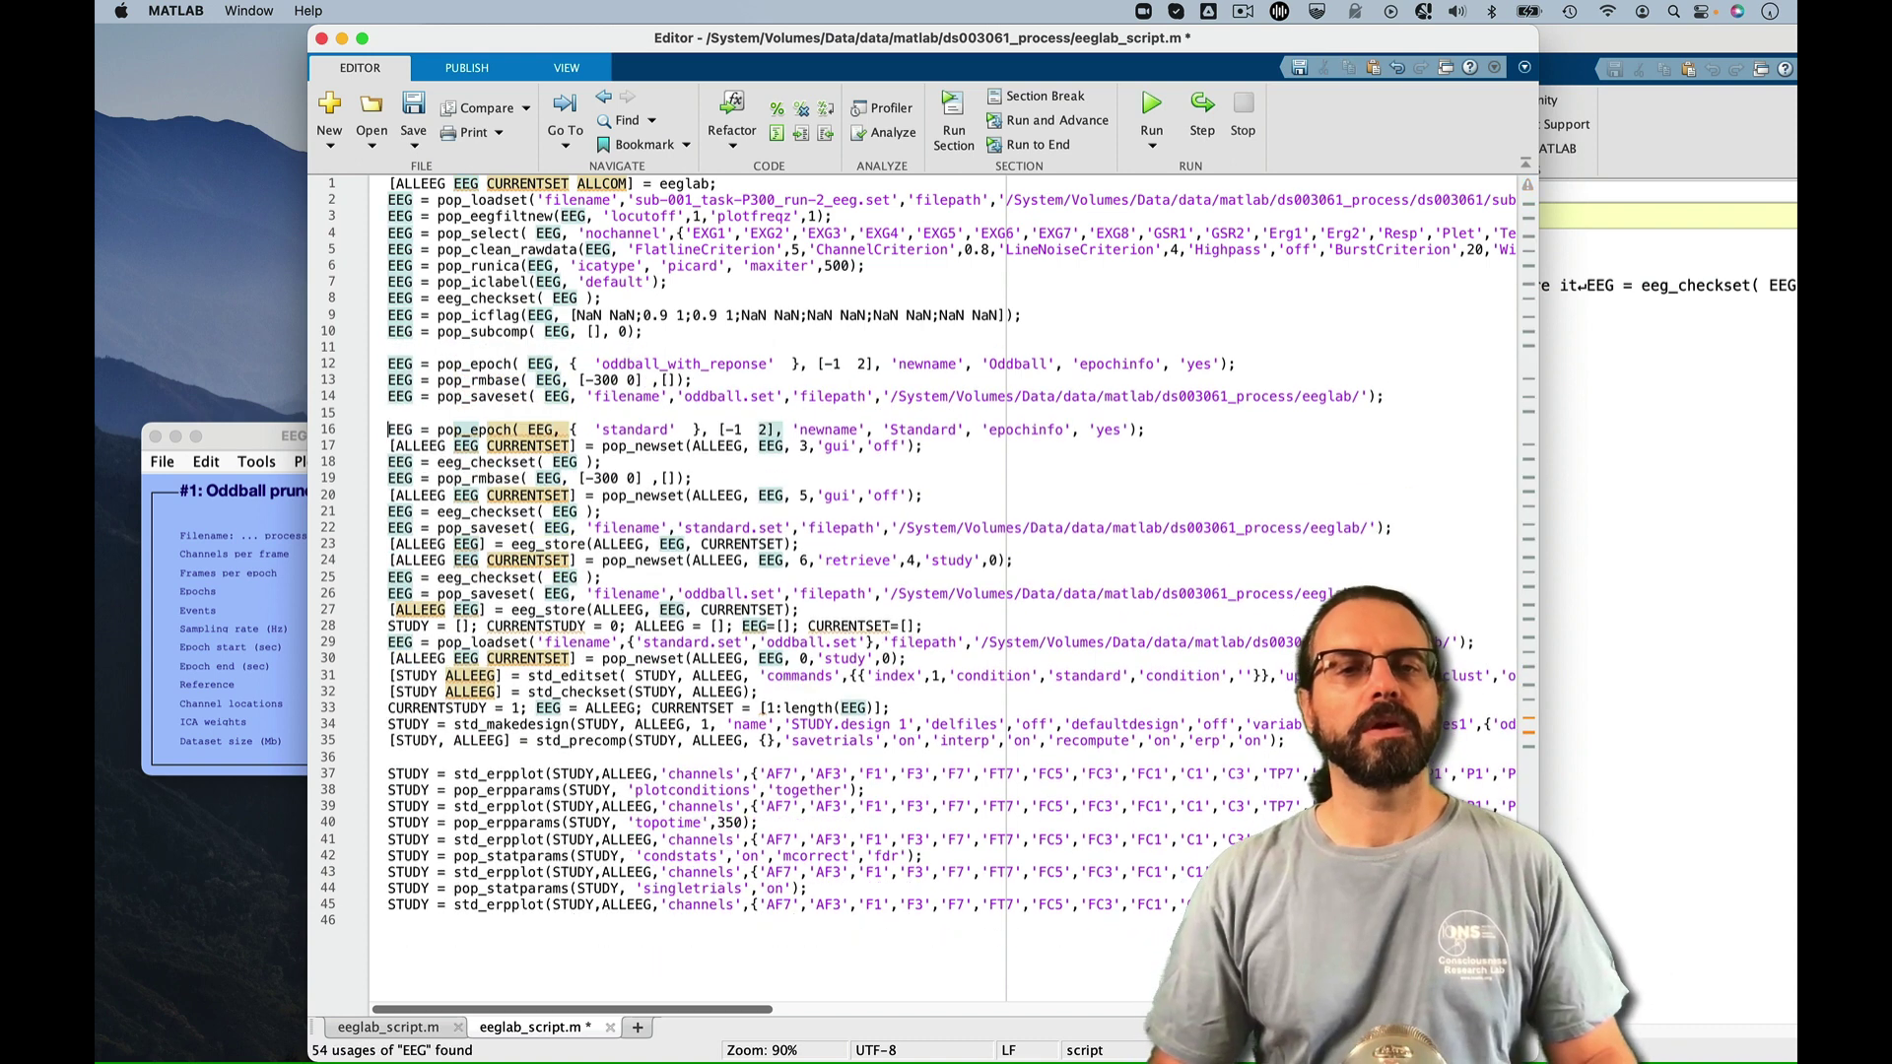
pyautogui.press('Down')
pyautogui.hotkey('shift', 'End')
pyautogui.press('BackSpace')
pyautogui.press('Down')
pyautogui.hotkey('shift', 'End')
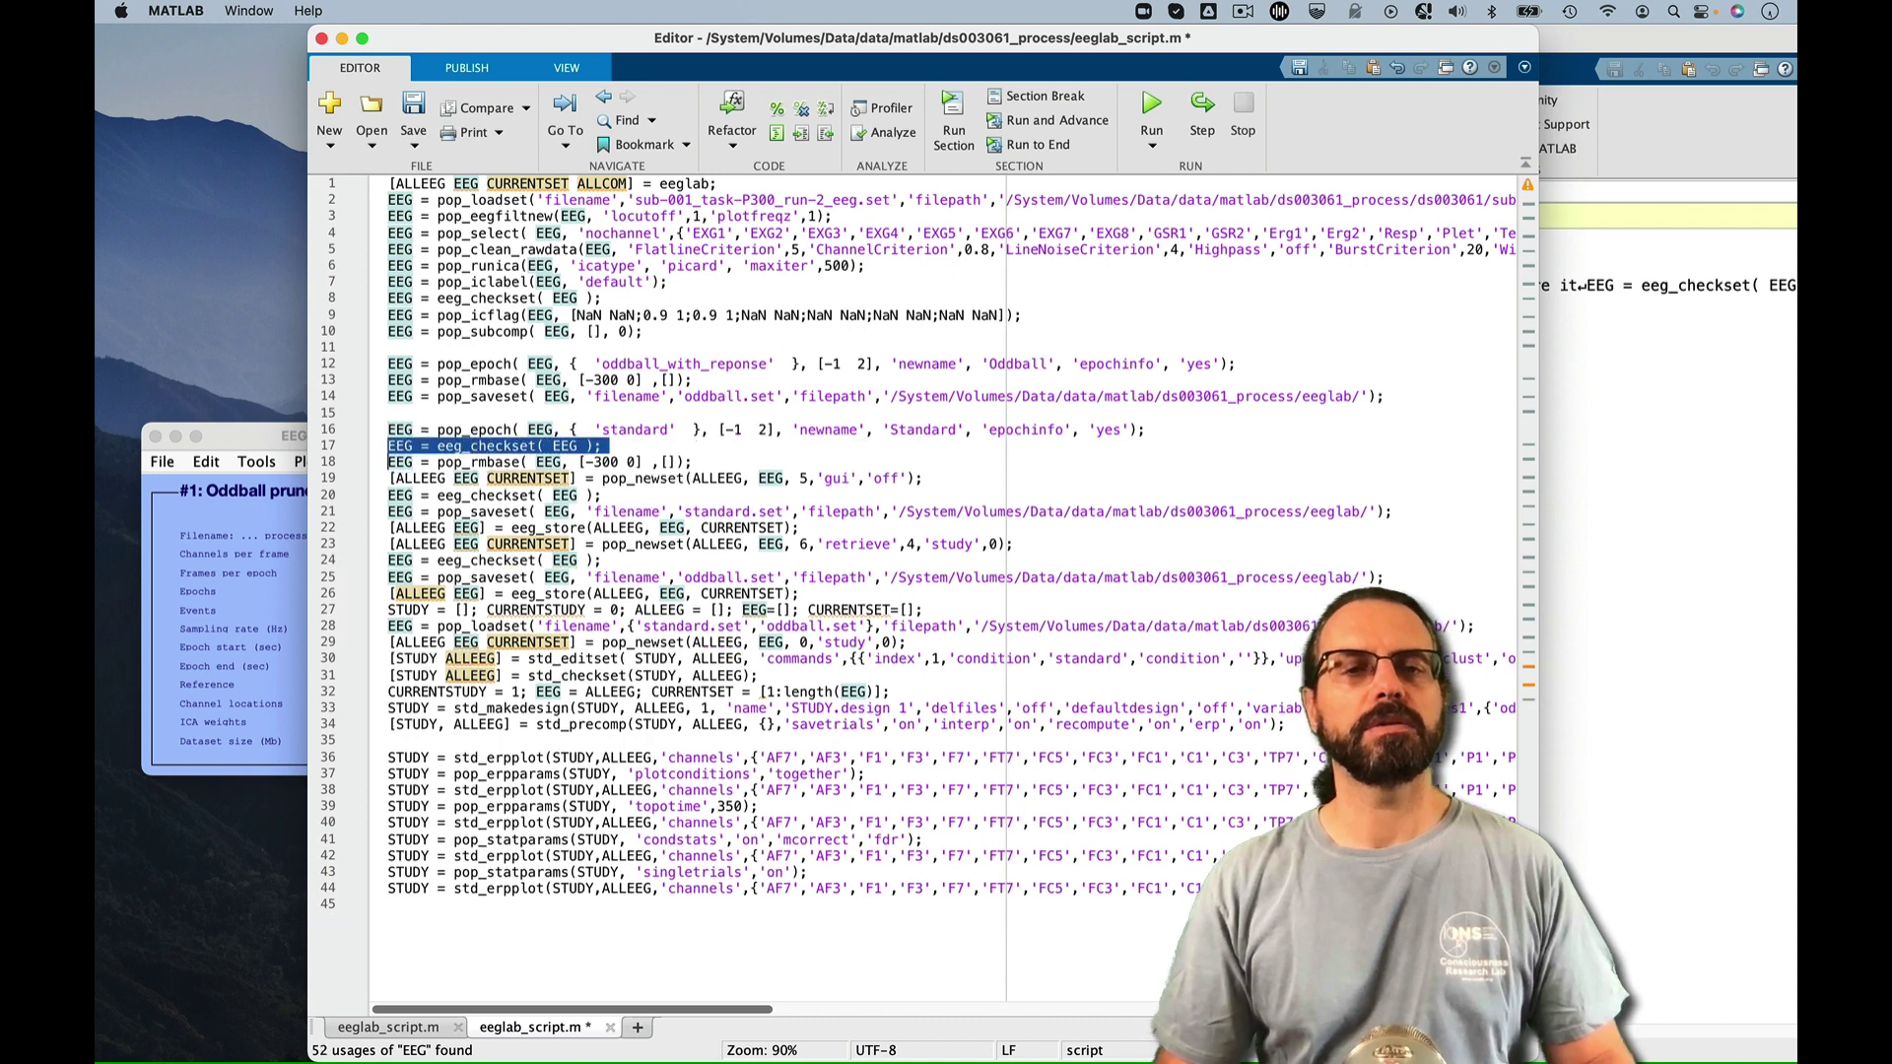
pyautogui.press('BackSpace')
pyautogui.press('BackSpace')
pyautogui.hotkey('shift', 'End')
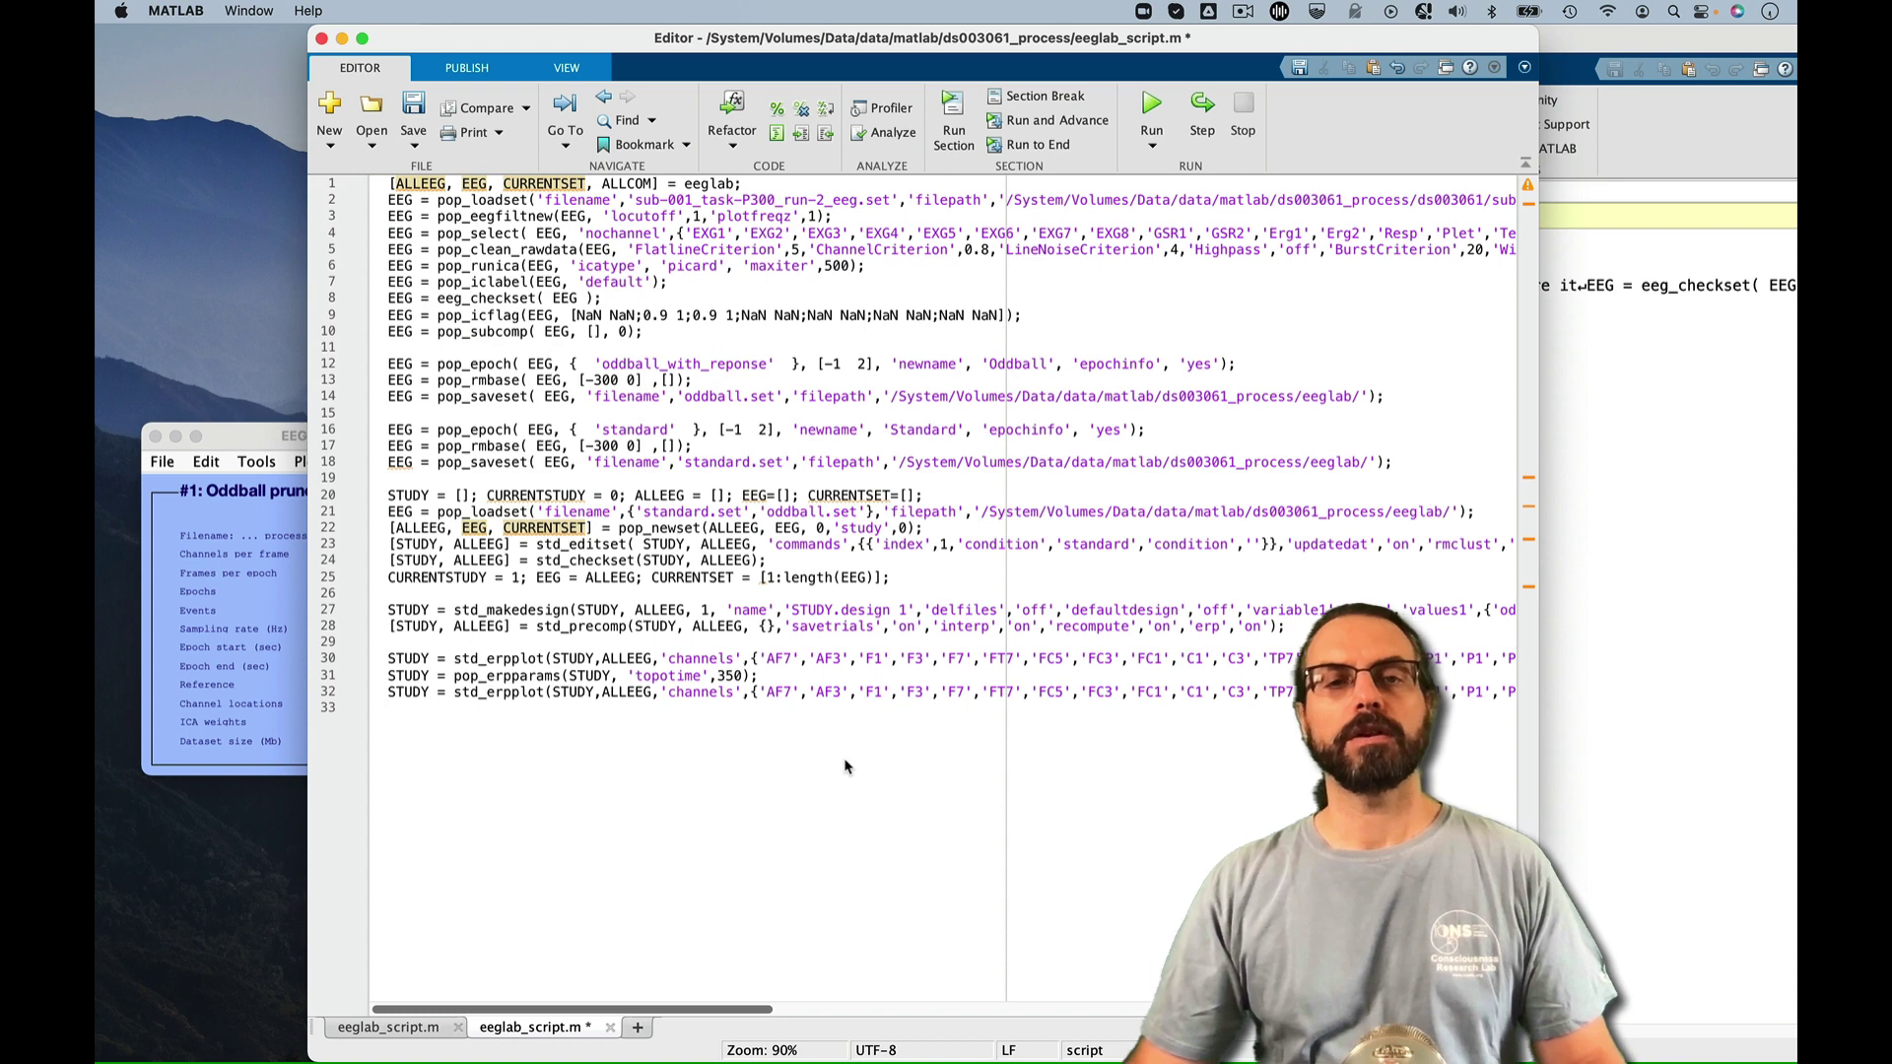
# Insert empty comment lines at the top, above the oddball pop_epoch and above STUDY = []
pyautogui.press('Return')
pyautogui.press('Return')
pyautogui.press('Up')
pyautogui.press('Up')
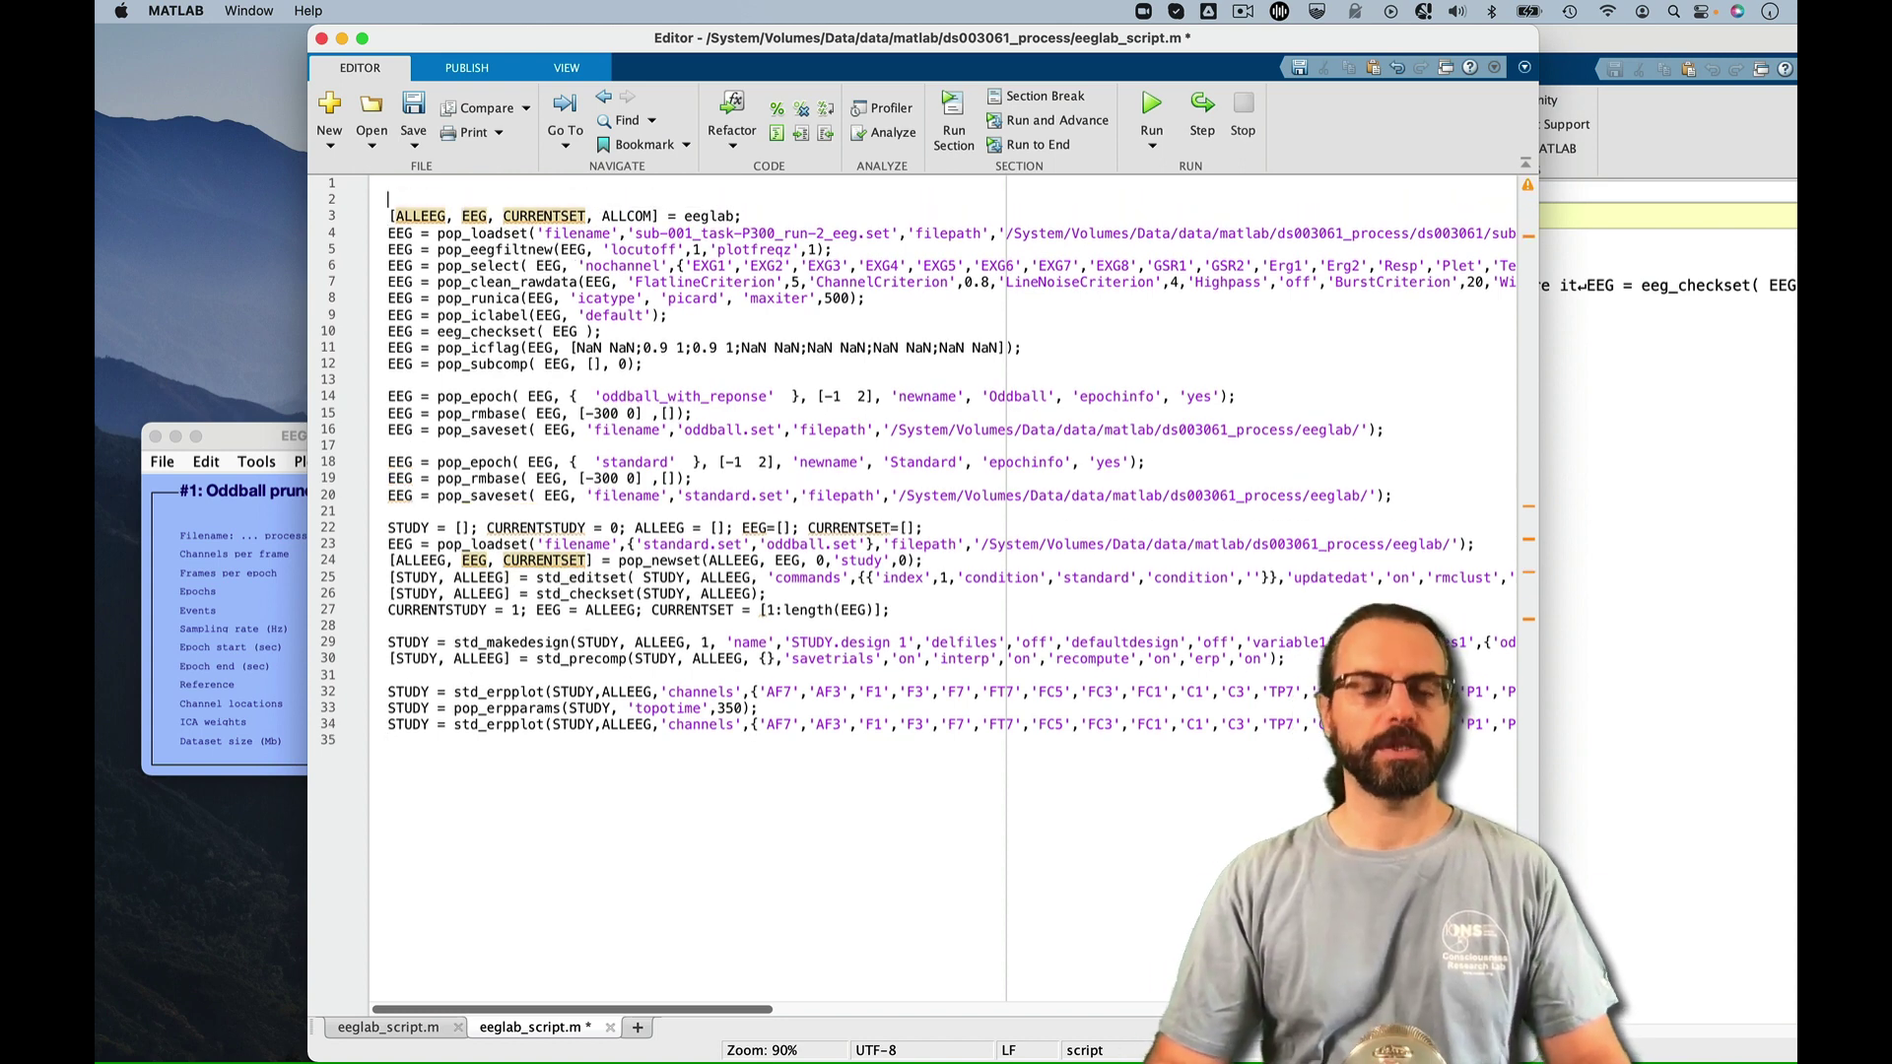
pyautogui.write('% preprocessing')
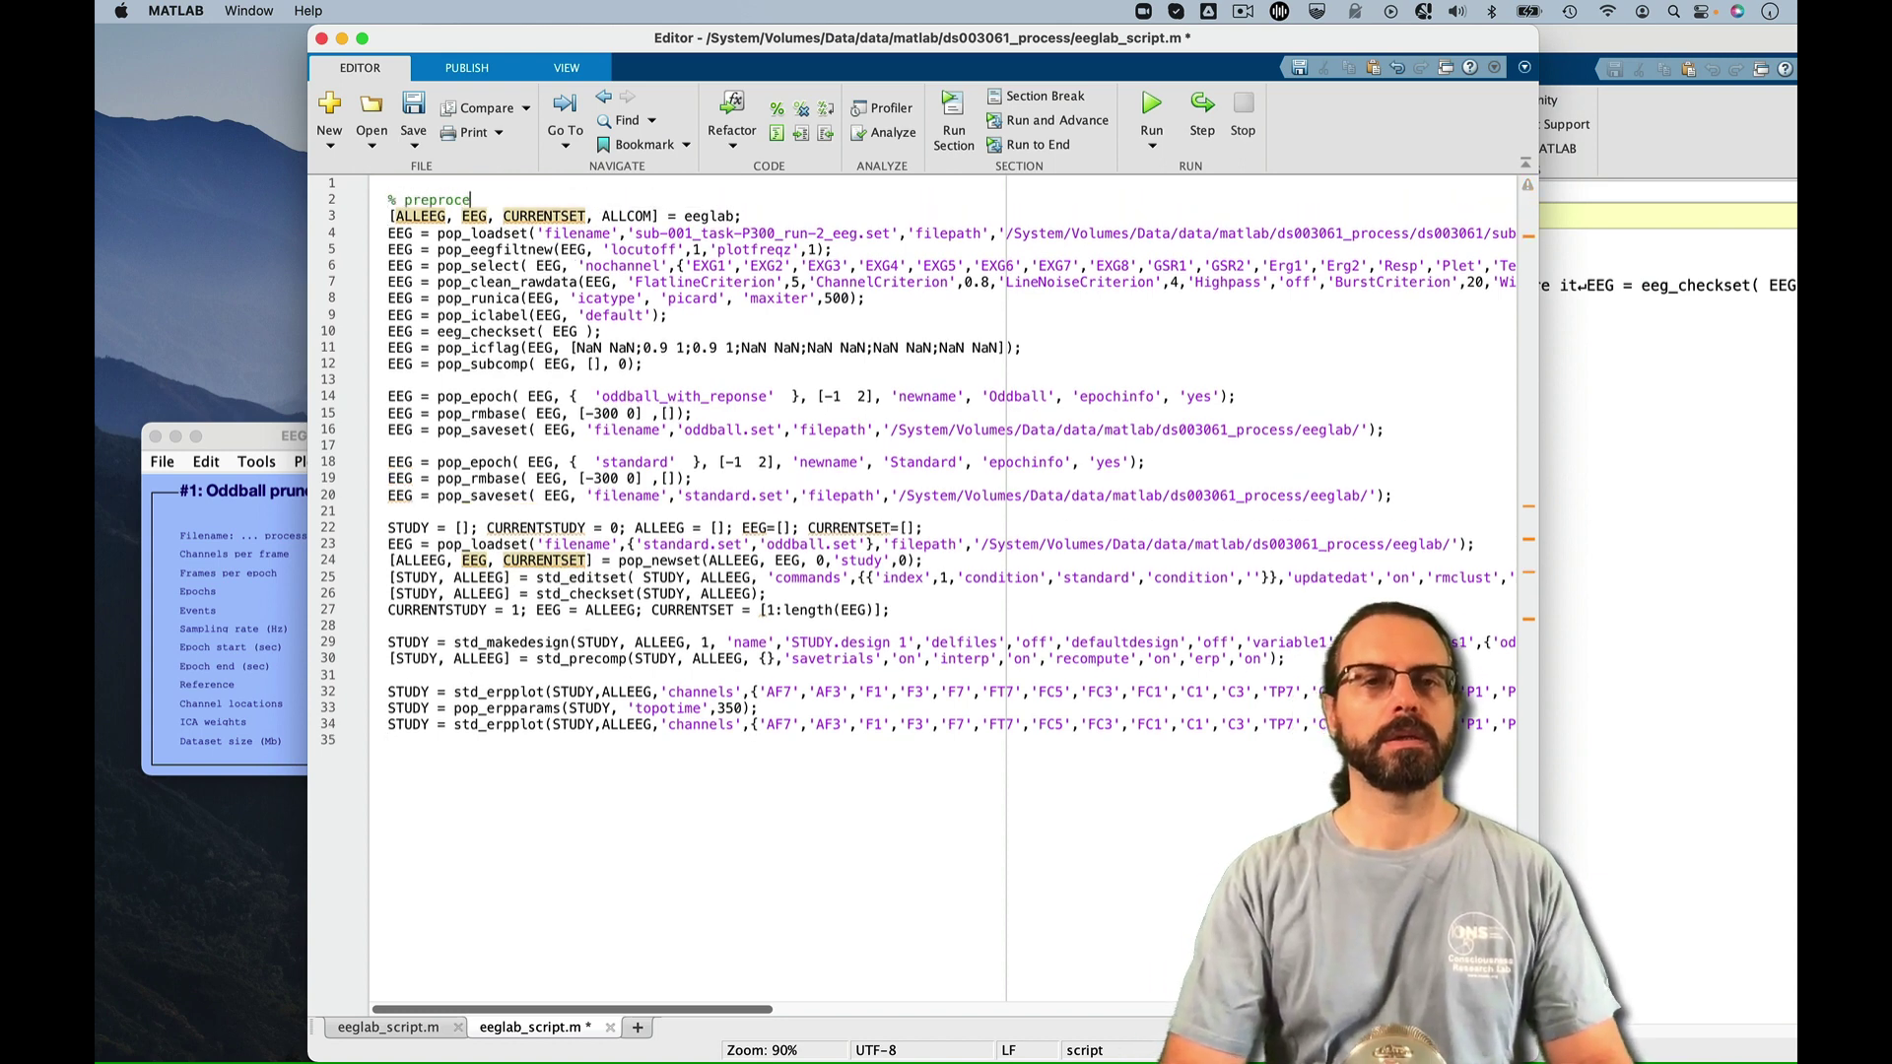
pyautogui.click(388, 396)
pyautogui.press('Return')
pyautogui.press('Up')
pyautogui.write('% epoch ex')
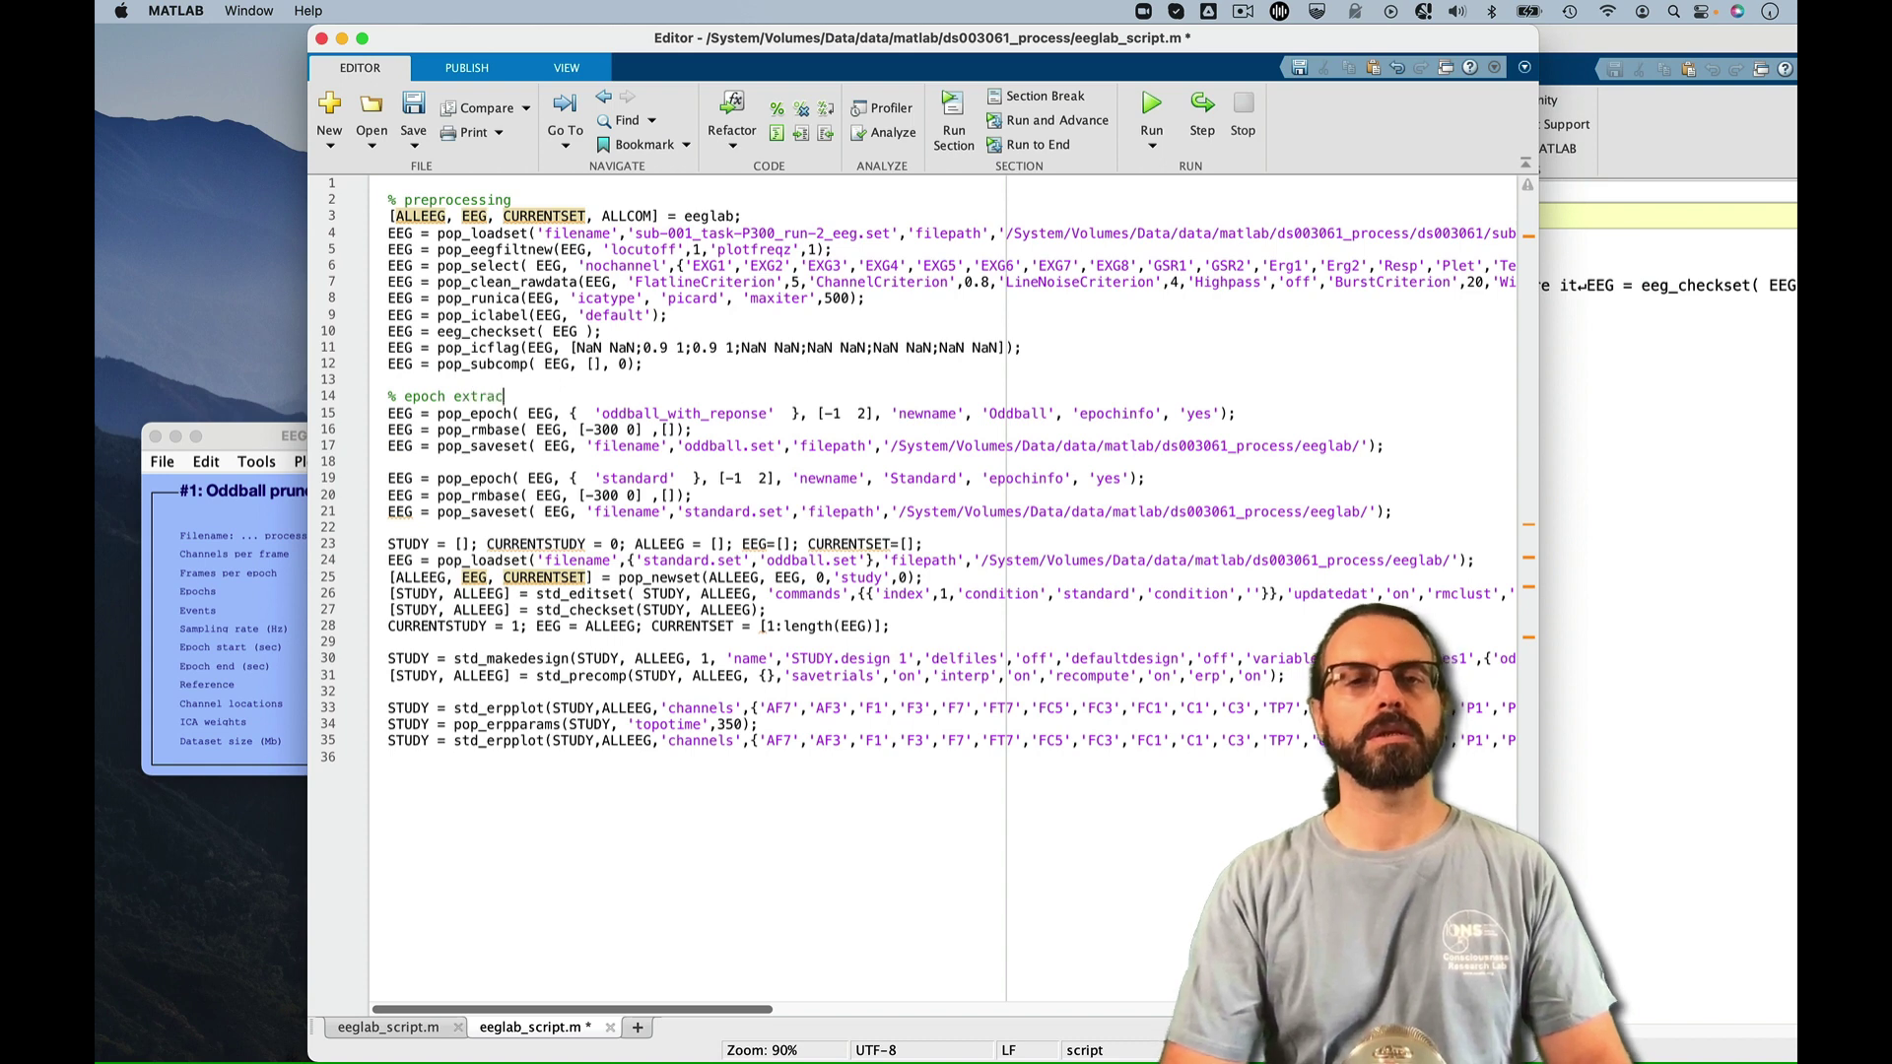
pyautogui.write('traction')
pyautogui.click(389, 544)
pyautogui.press('Return')
pyautogui.press('Up')
pyautogui.write('% stu')
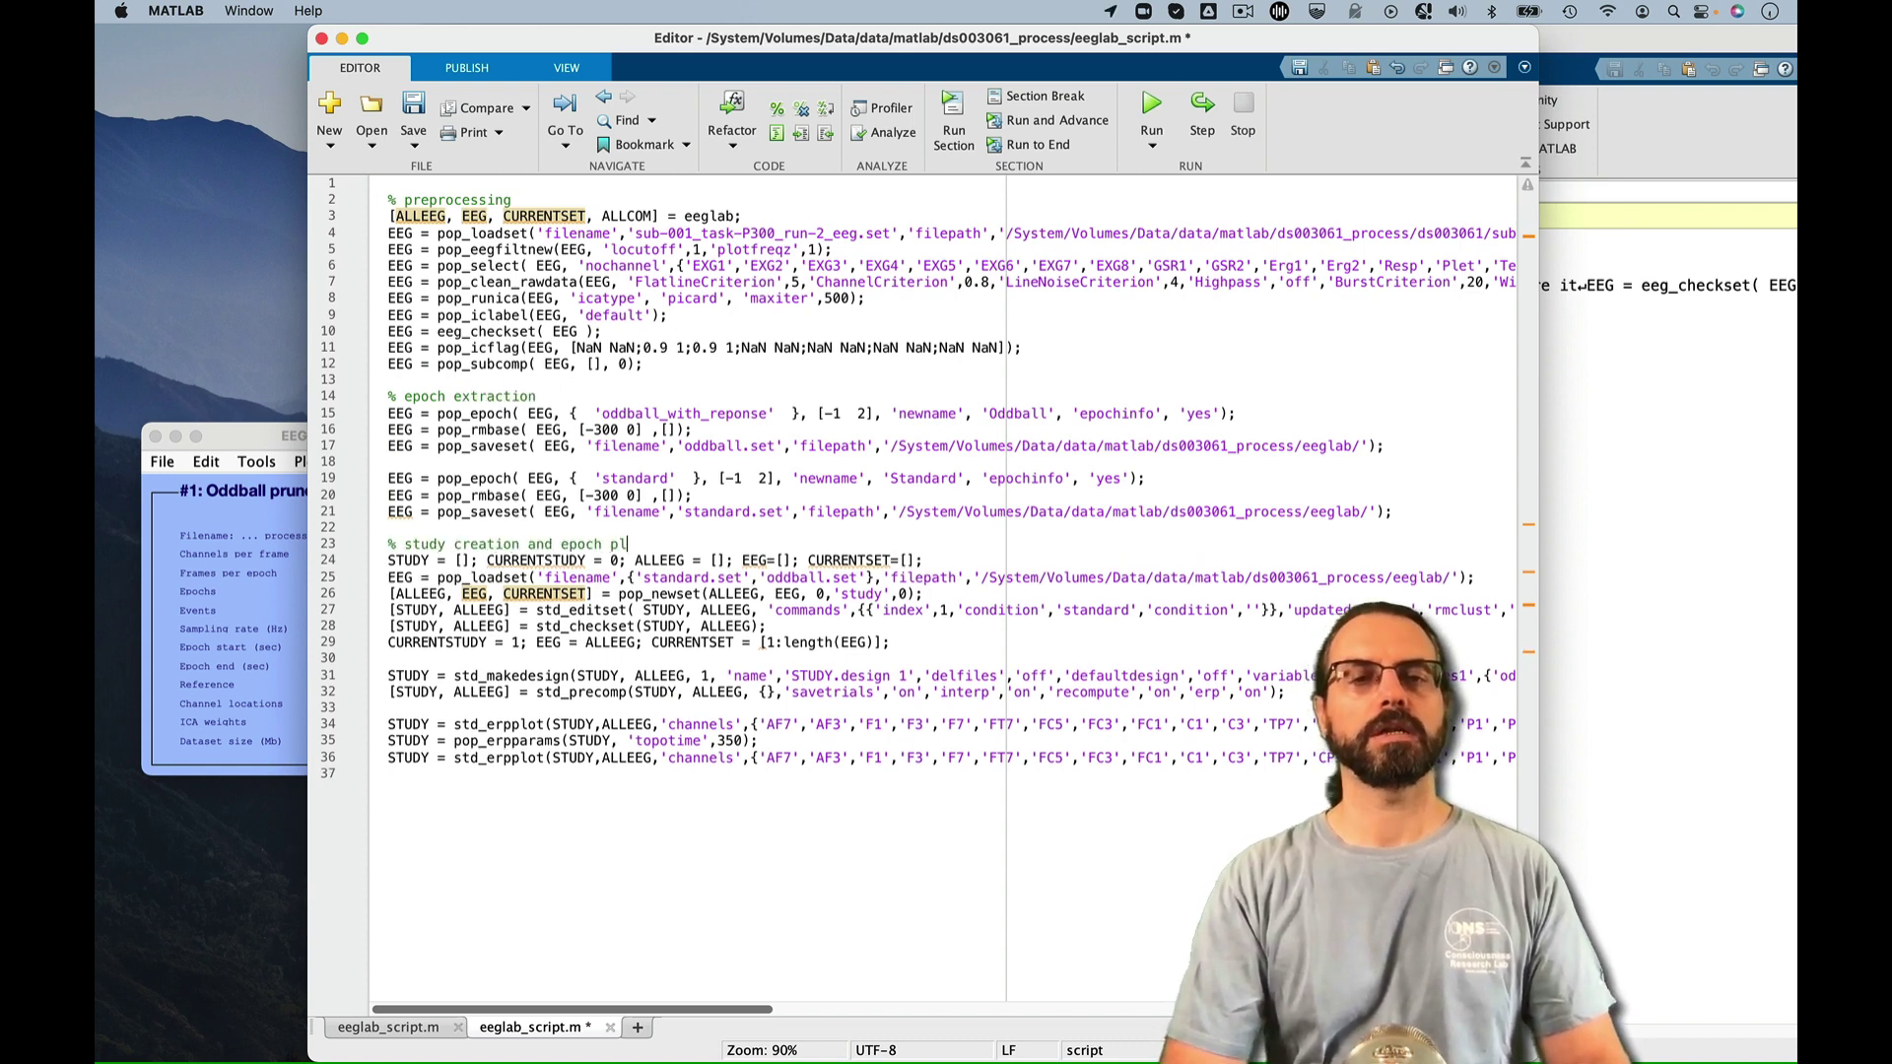
pyautogui.write('in')
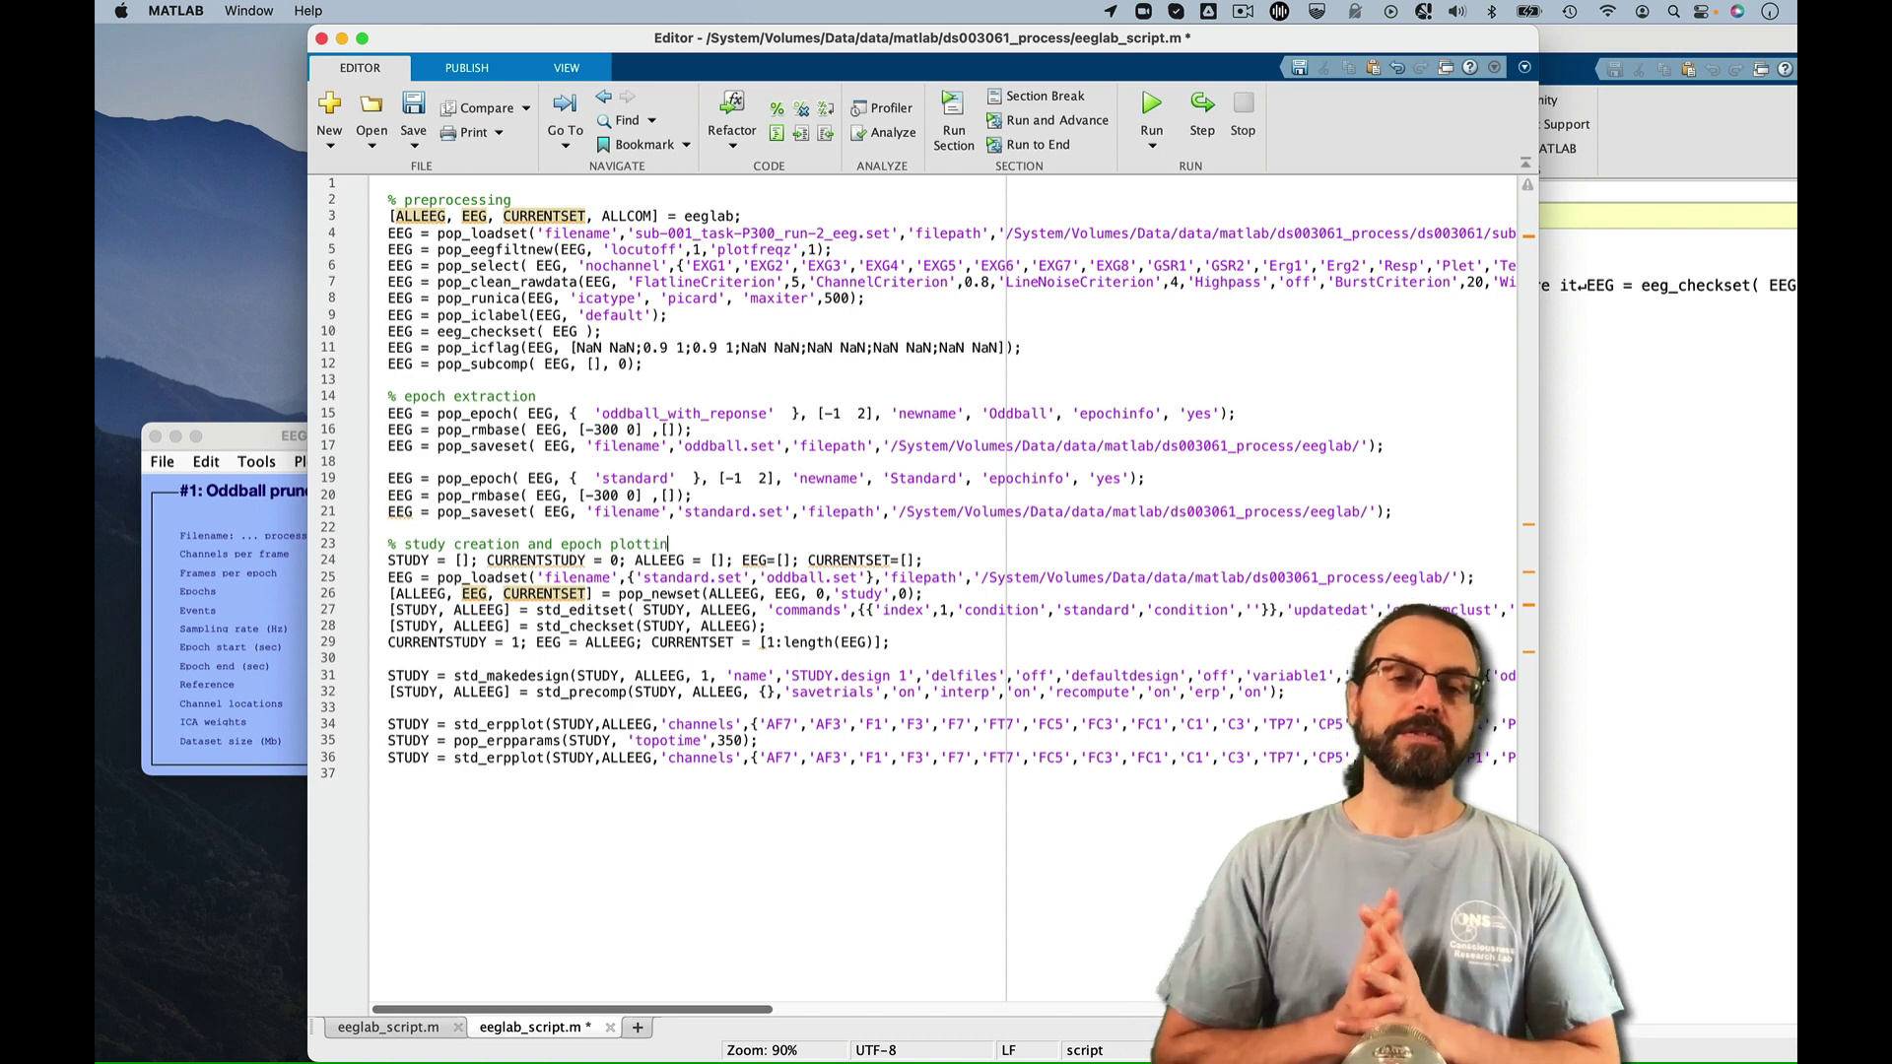